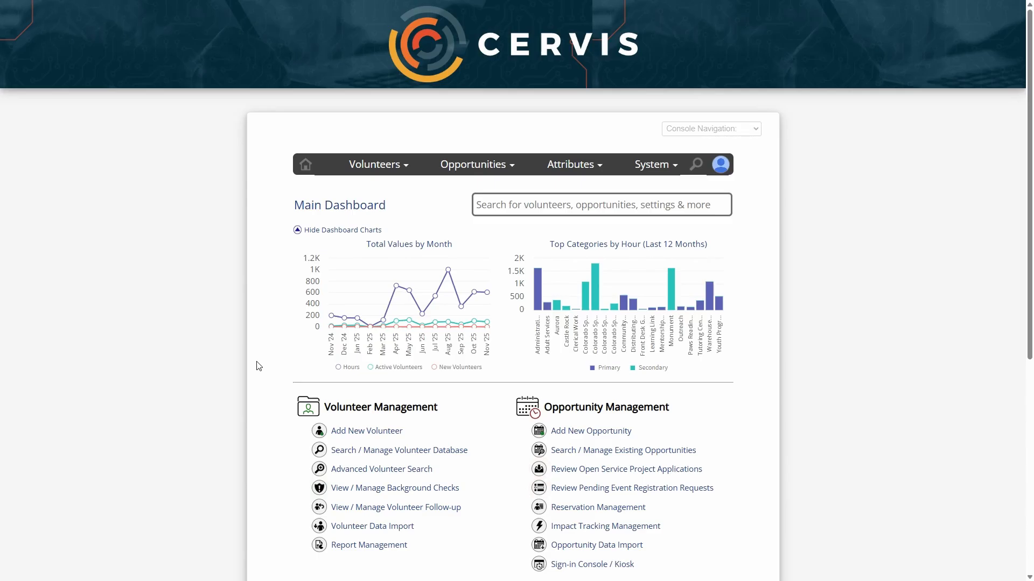
# Open Search / Manage Volunteer Database and list every volunteer in the database
pyautogui.scroll(-4, 257, 366)
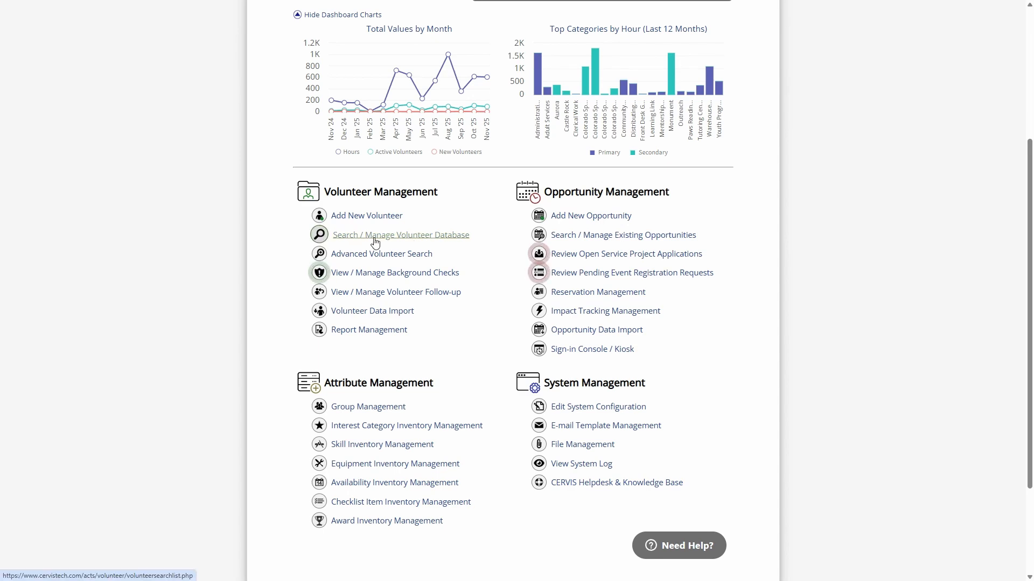
pyautogui.click(425, 237)
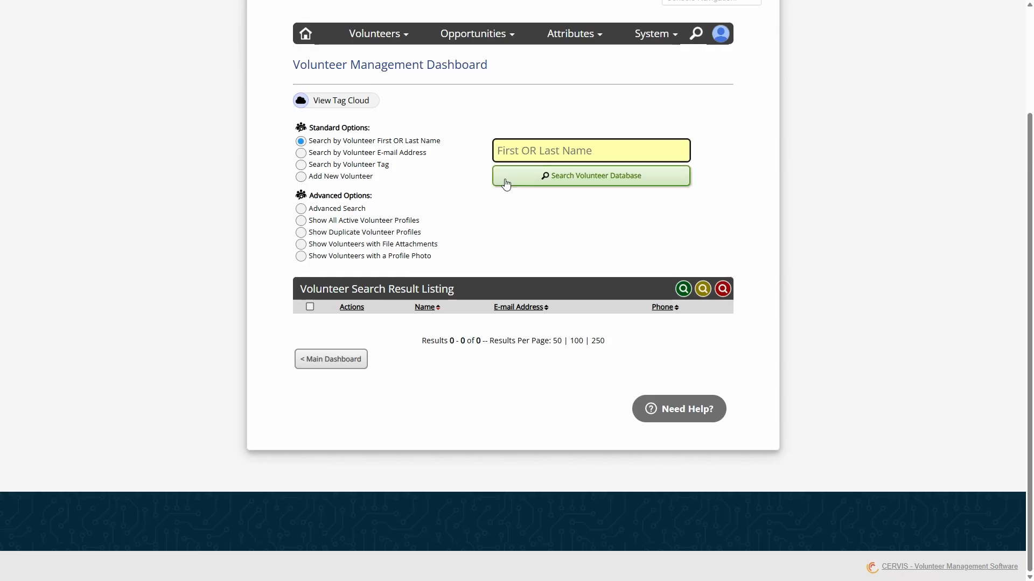
pyautogui.click(523, 185)
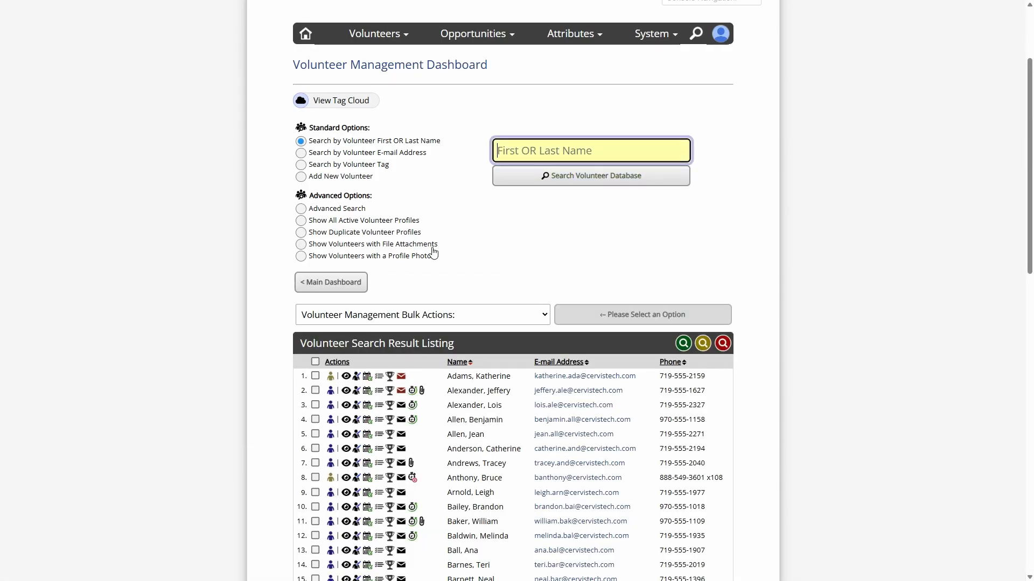
# Select all listed volunteers and download them with the Download Volunteer Spreadsheet bulk action
pyautogui.click(315, 362)
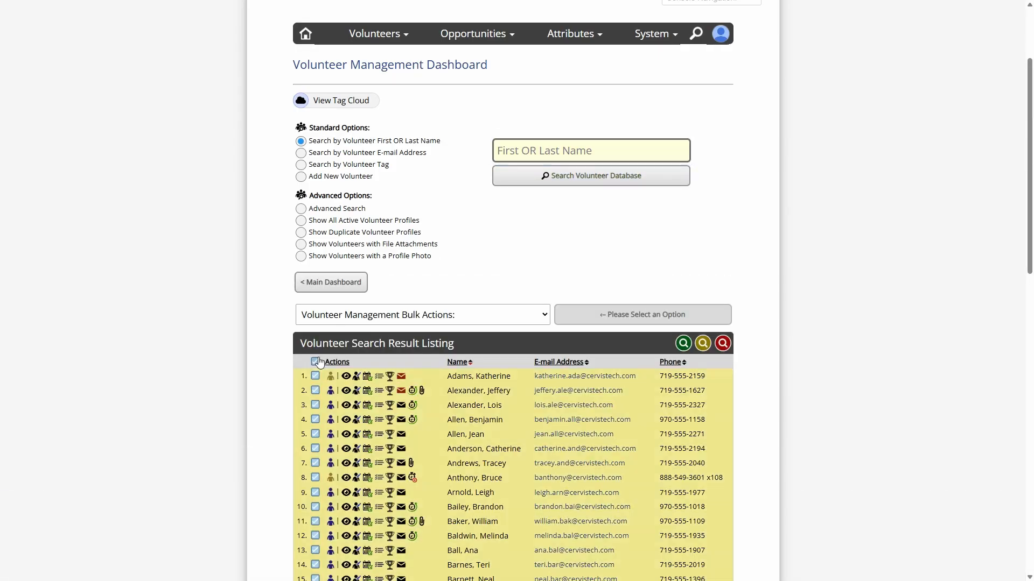
pyautogui.click(390, 317)
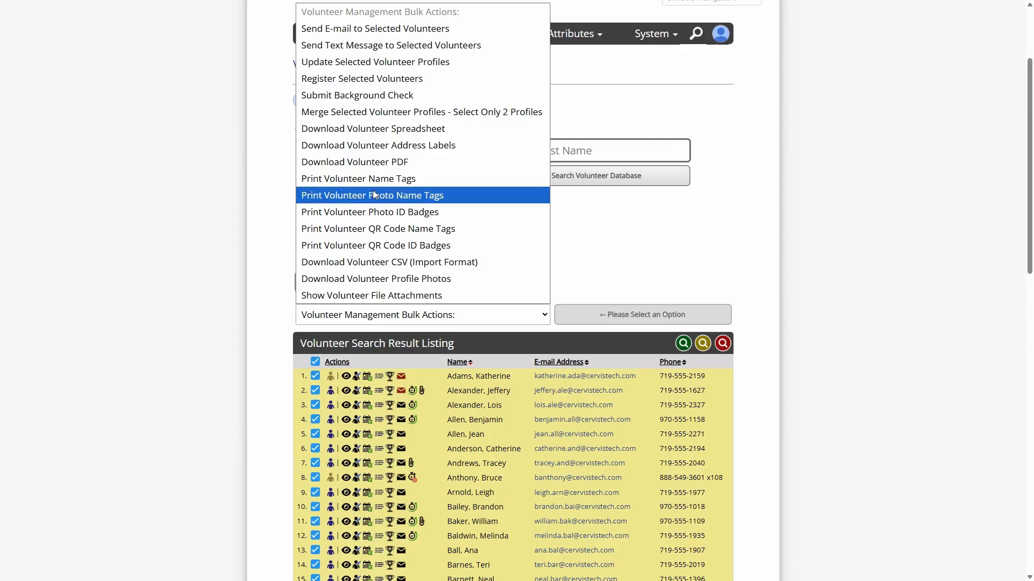
pyautogui.click(413, 134)
pyautogui.click(594, 318)
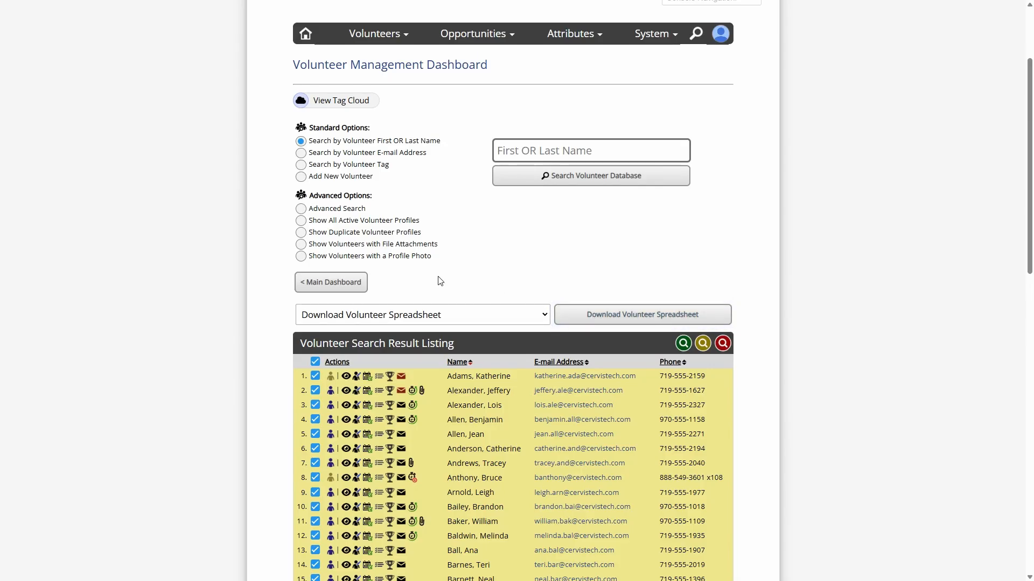
# Return to the main dashboard and go to Advanced Volunteer Search
pyautogui.click(363, 283)
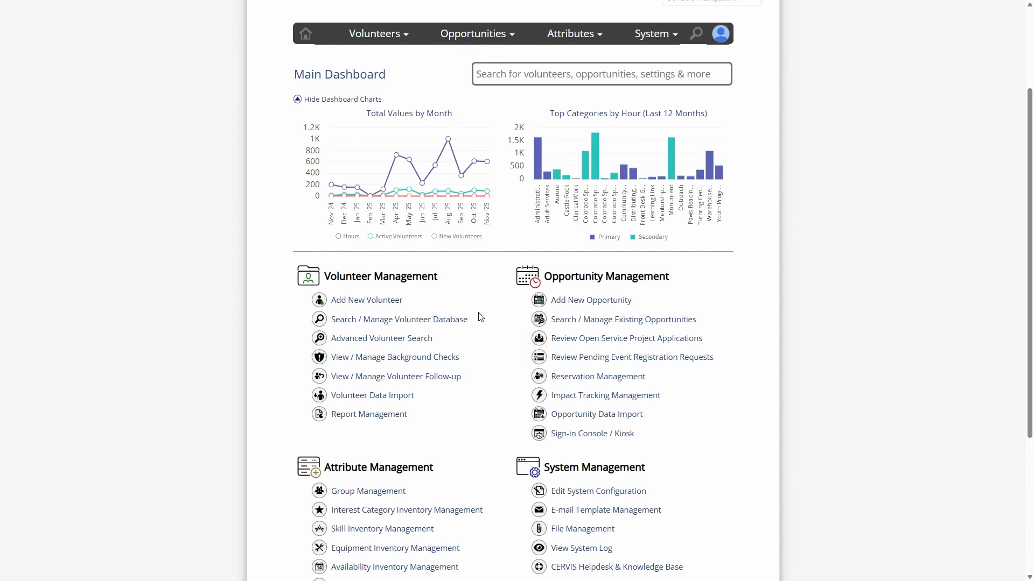
pyautogui.click(384, 339)
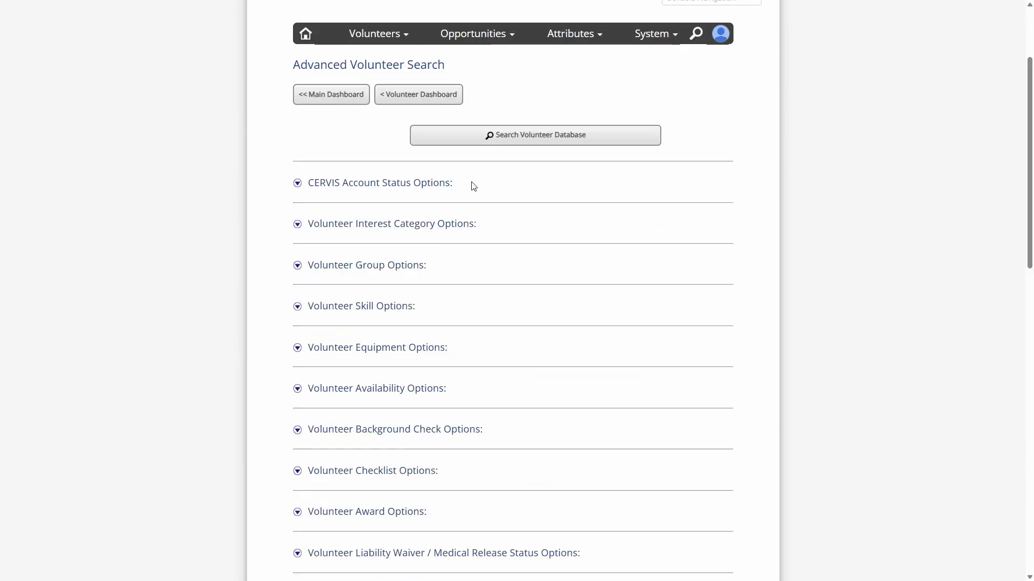
# Expand CERVIS Account Status Options and set the earliest new-volunteer start date to 01/01/2025
pyautogui.click(395, 182)
pyautogui.scroll(-7, 448, 361)
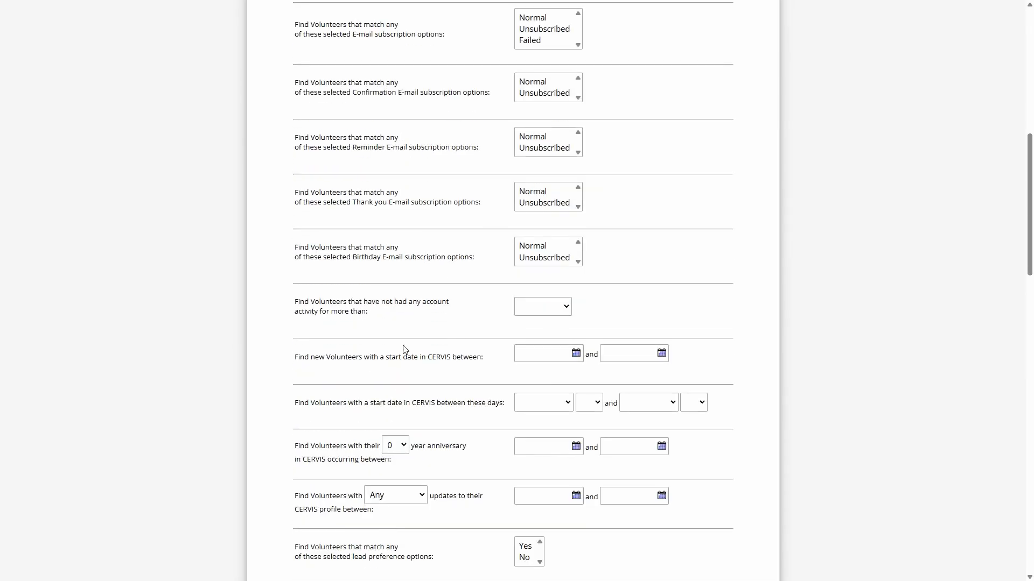
pyautogui.moveTo(369, 357); pyautogui.dragTo(547, 358)
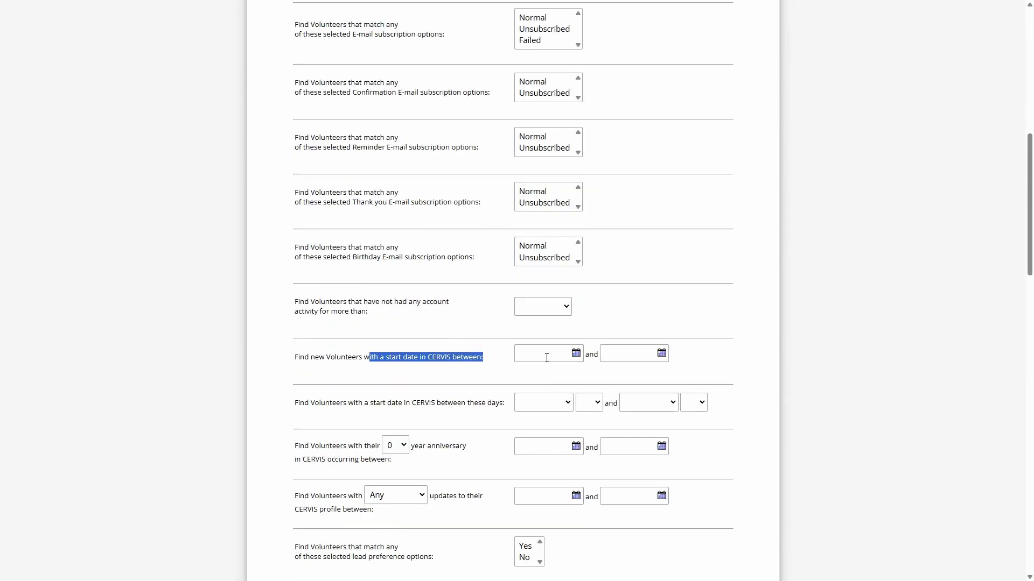
pyautogui.click(542, 356)
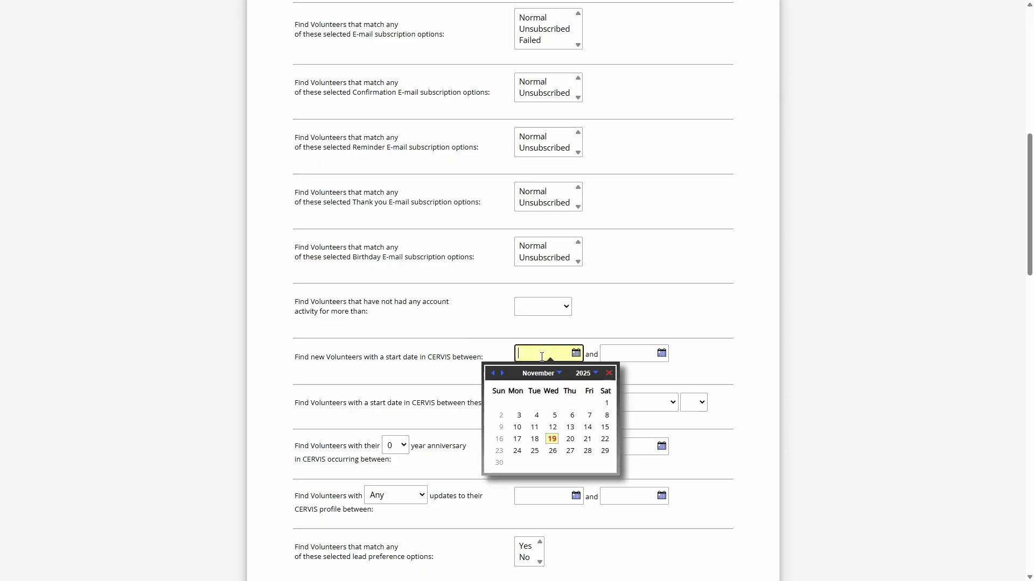
pyautogui.click(541, 374)
pyautogui.click(543, 383)
pyautogui.click(535, 355)
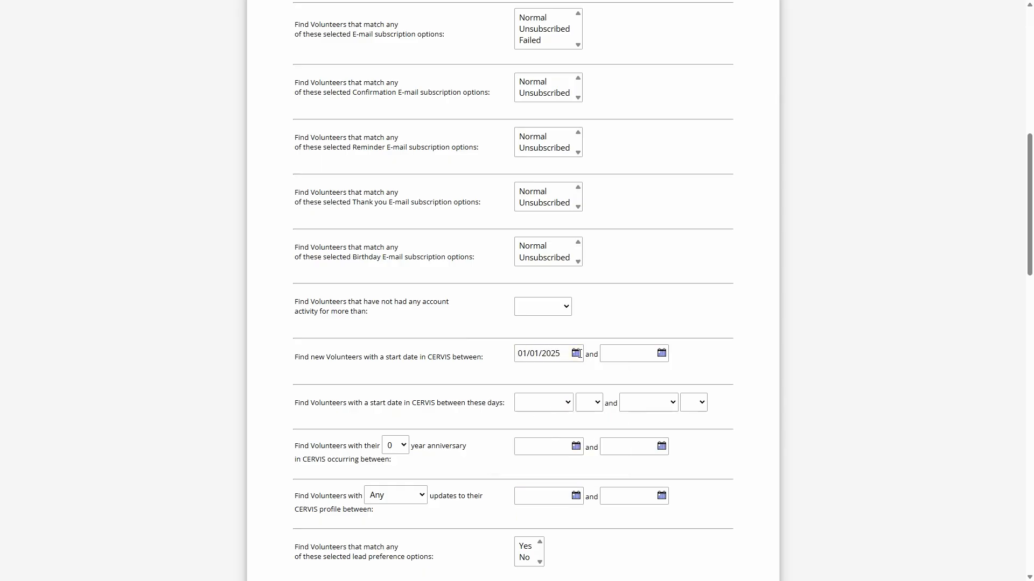
# Set the latest start date to 11/19/2025 and run the volunteer database search
pyautogui.click(628, 354)
pyautogui.click(633, 439)
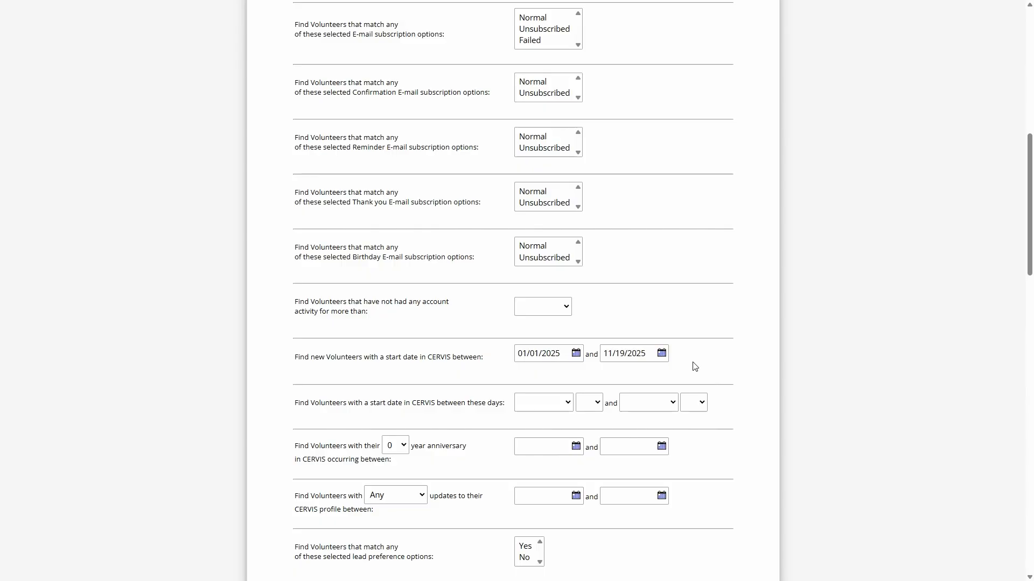
pyautogui.scroll(-2, 569, 268)
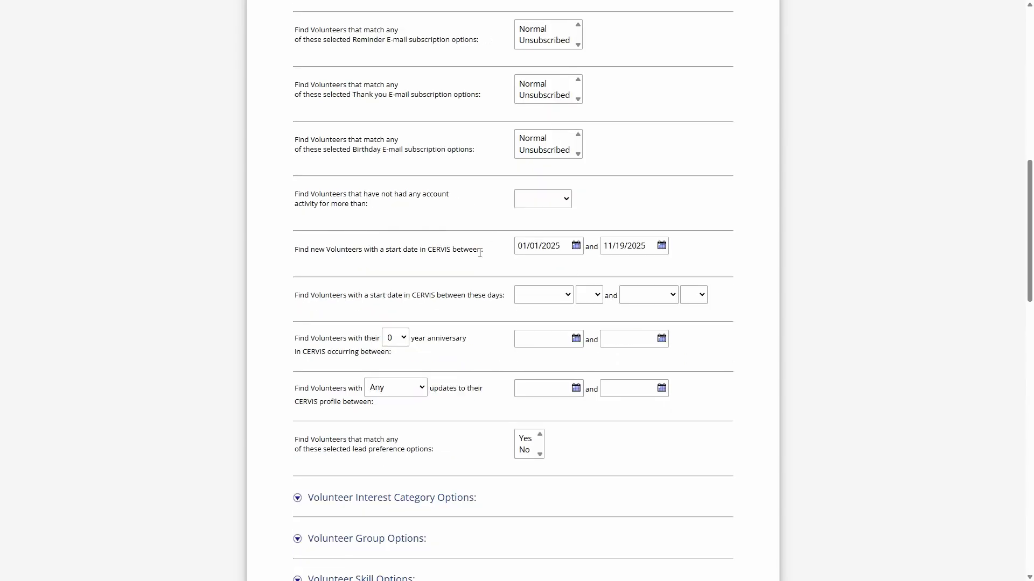
pyautogui.scroll(-20, 487, 311)
pyautogui.click(503, 355)
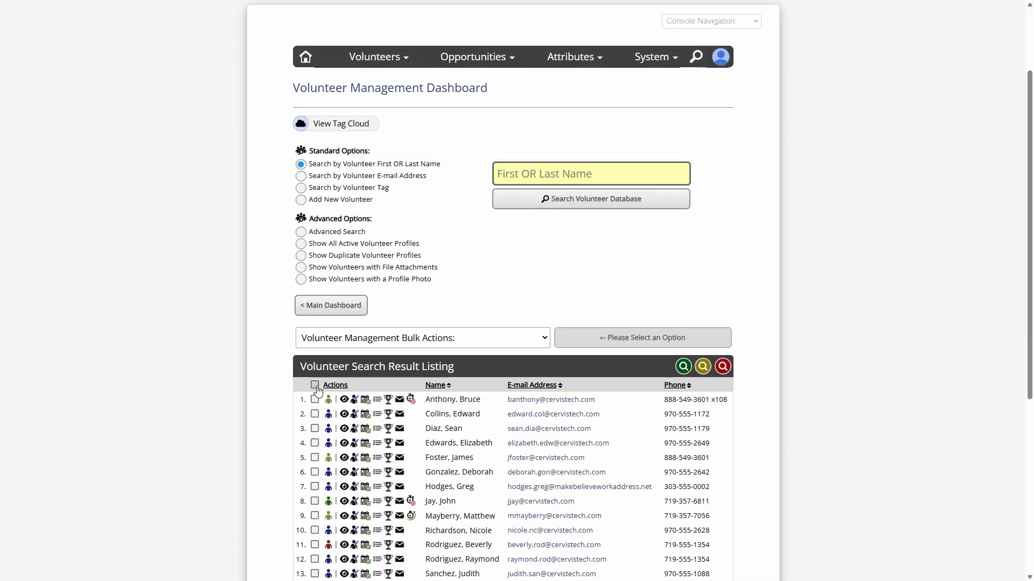
# Toggle select-all on the start-date results and confirm the total count of 14 volunteers
pyautogui.click(315, 385)
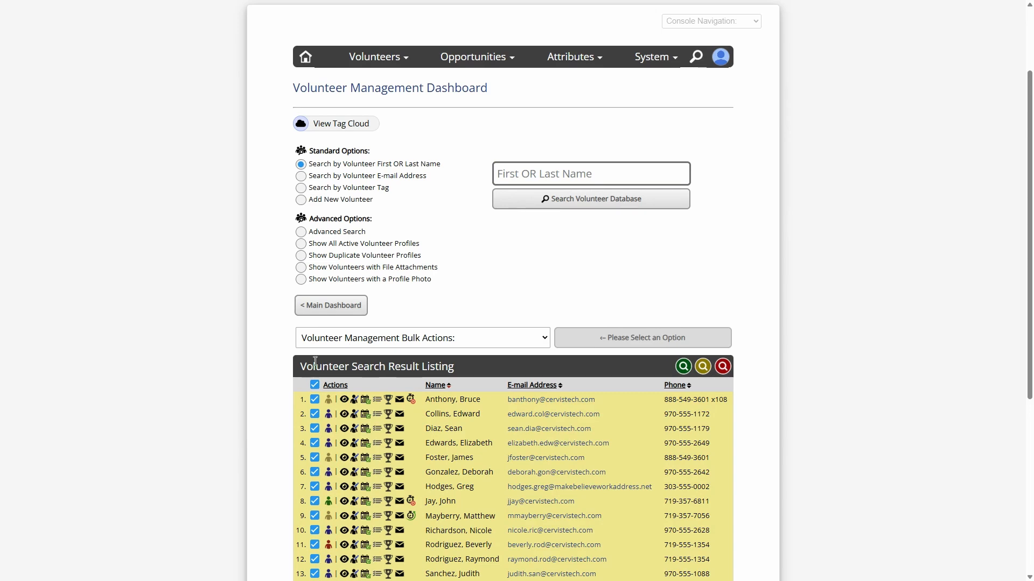
pyautogui.click(315, 385)
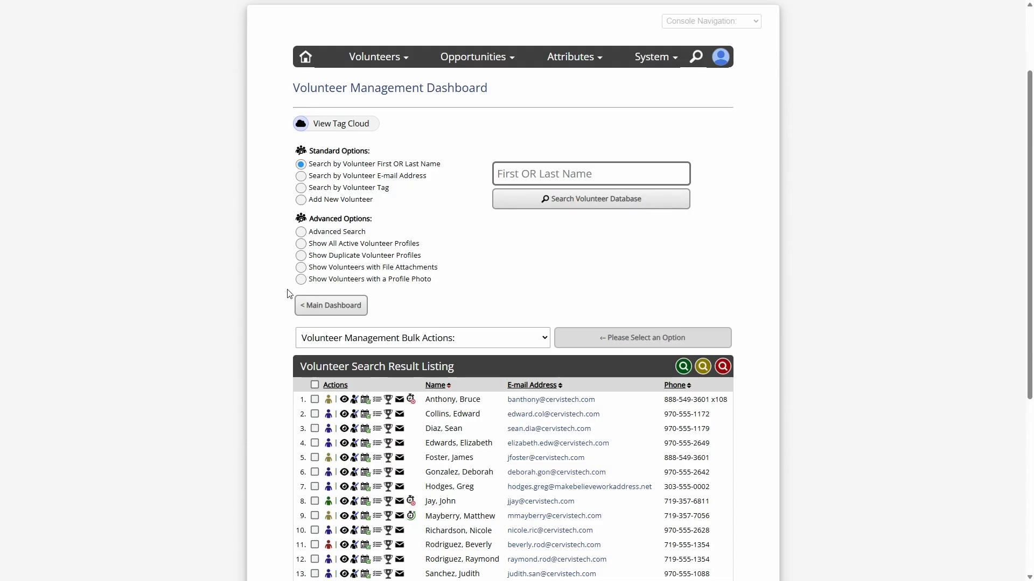
pyautogui.scroll(-5, 275, 374)
pyautogui.doubleClick(483, 341)
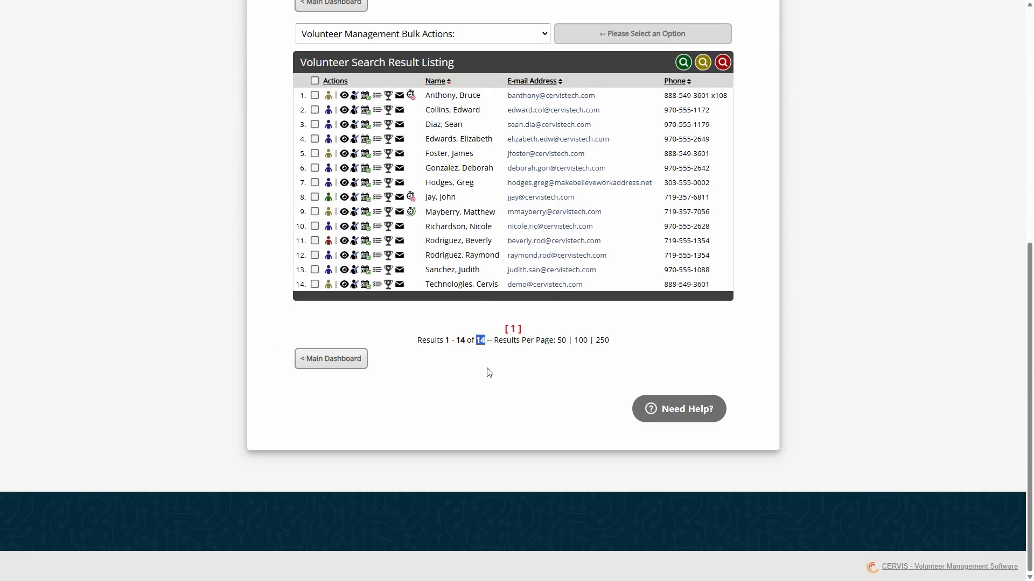
pyautogui.click(489, 374)
pyautogui.click(330, 358)
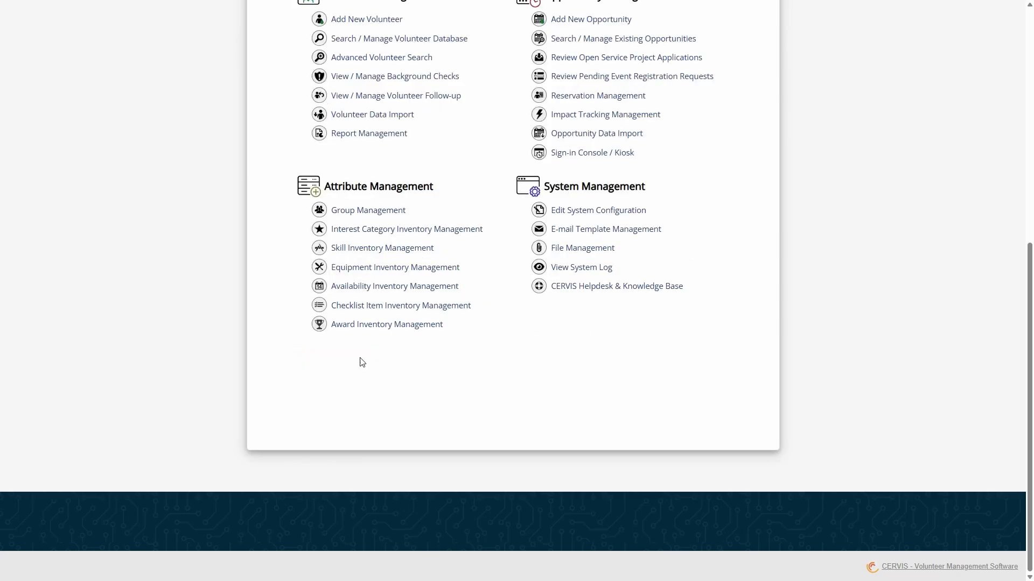
pyautogui.scroll(1, 423, 289)
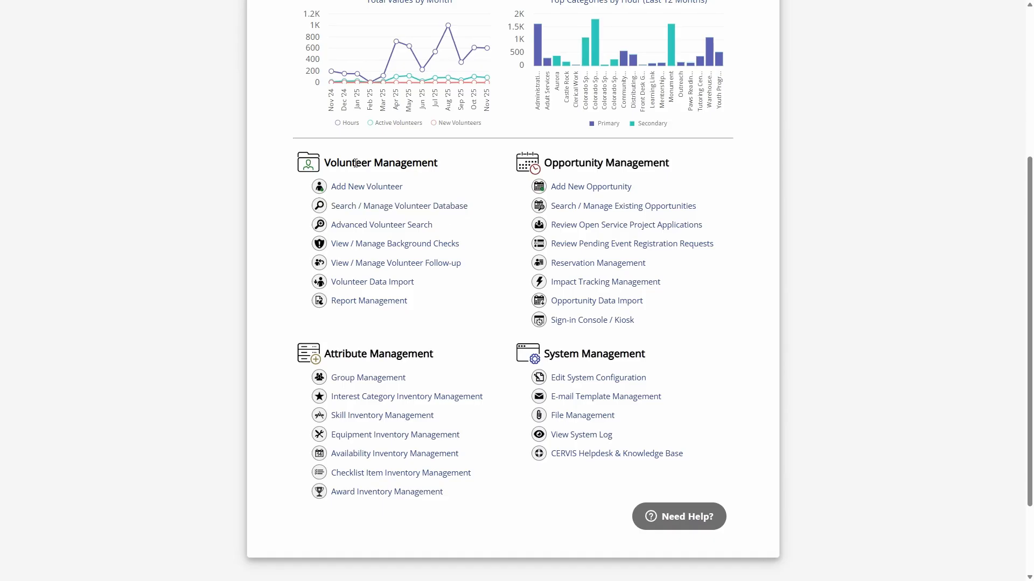
pyautogui.moveTo(337, 163); pyautogui.dragTo(433, 166)
pyautogui.click(433, 166)
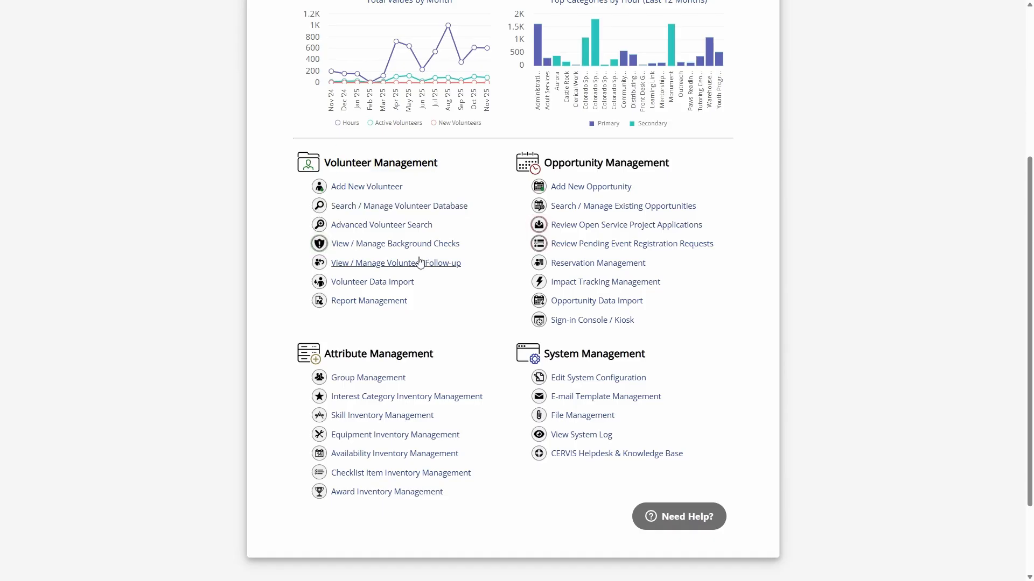
# In Report Management, set the report start date to 01/01/2025
pyautogui.click(363, 307)
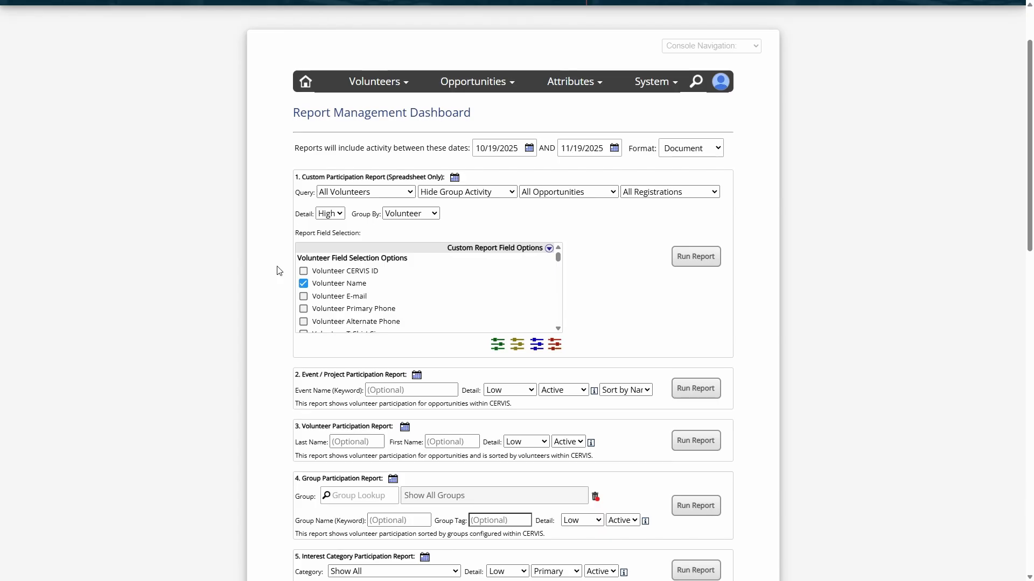
pyautogui.click(509, 148)
pyautogui.click(493, 173)
pyautogui.click(493, 179)
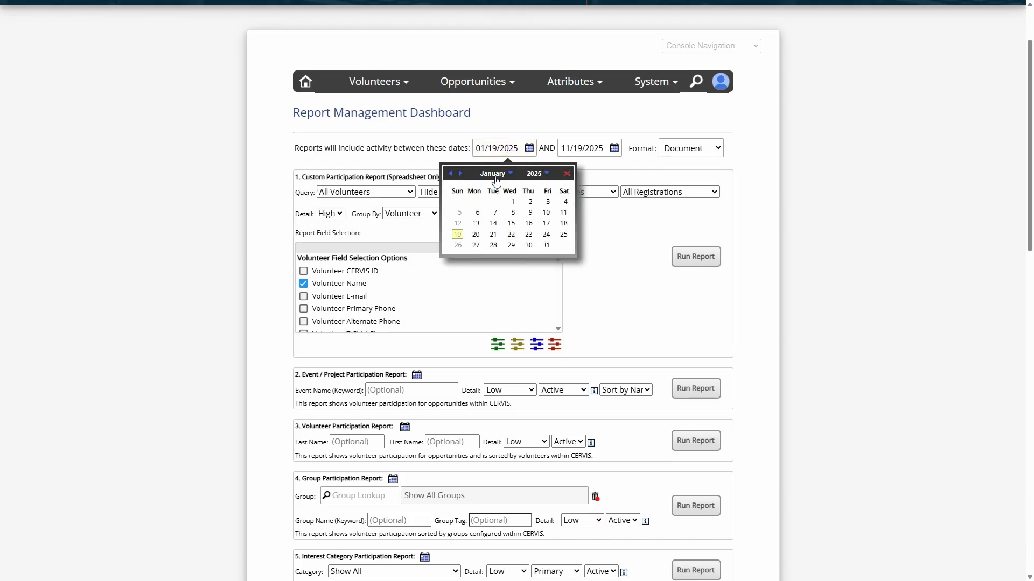
pyautogui.click(512, 202)
# Recheck the date calendars, keeping the report range at 01/01/2025 to 11/19/2025
pyautogui.click(573, 153)
pyautogui.click(530, 130)
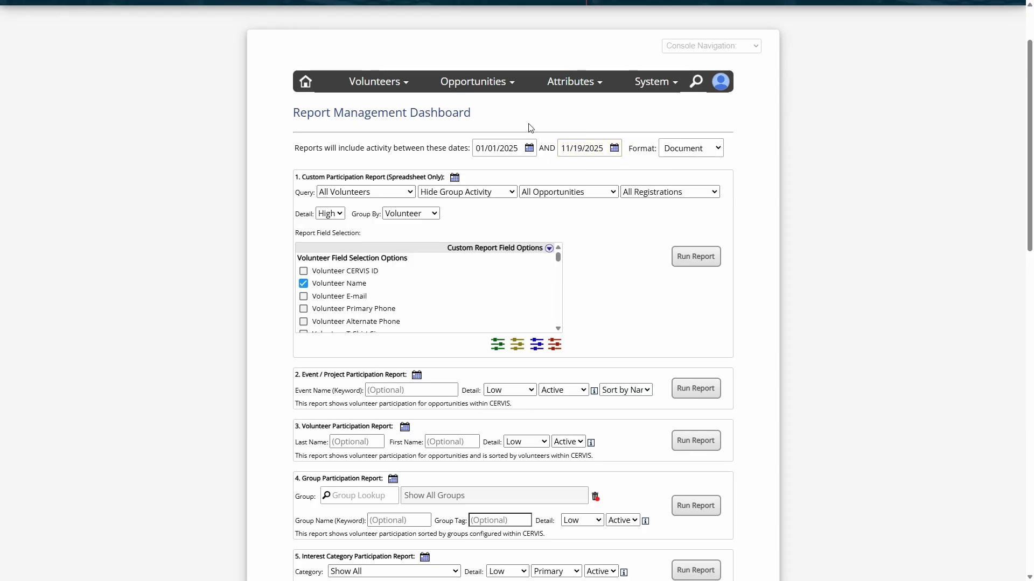
pyautogui.click(501, 149)
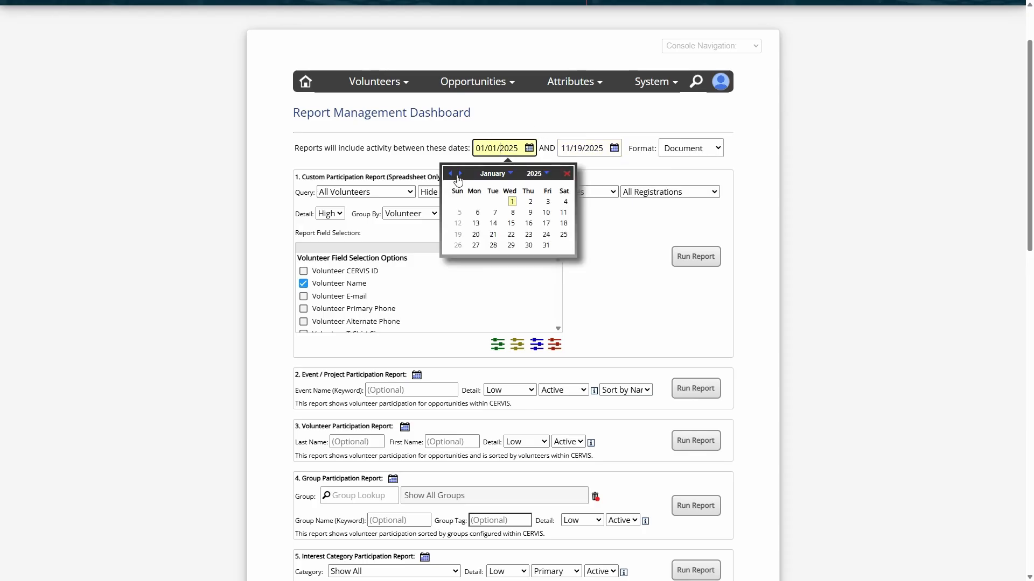
pyautogui.click(540, 131)
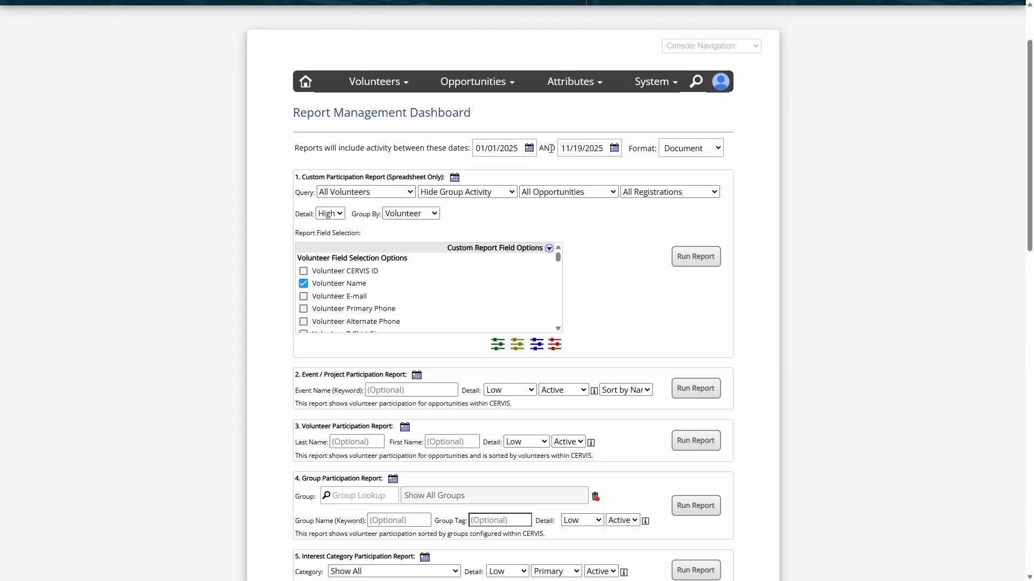
pyautogui.click(510, 148)
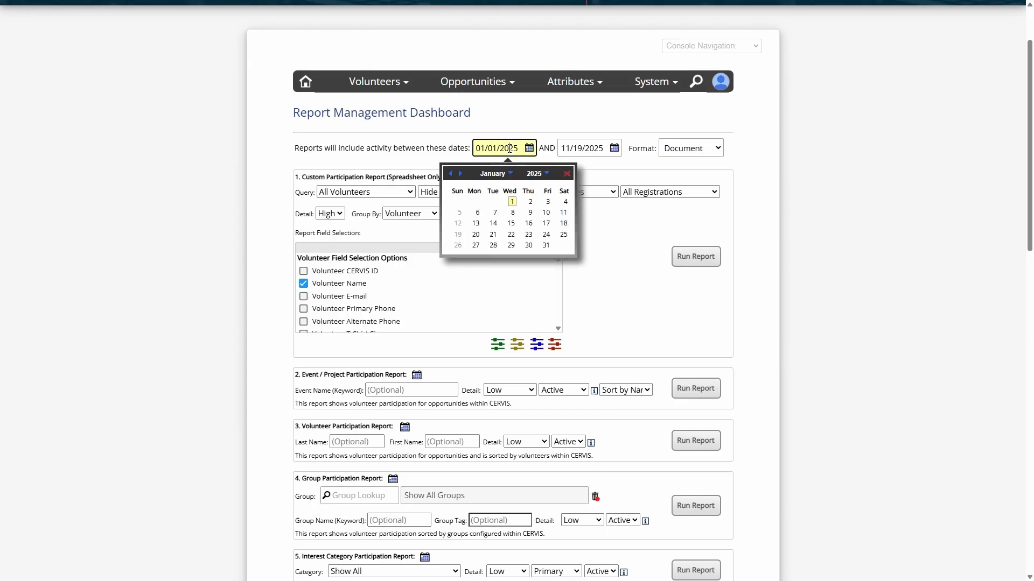
pyautogui.click(451, 174)
pyautogui.click(451, 174)
pyautogui.click(461, 174)
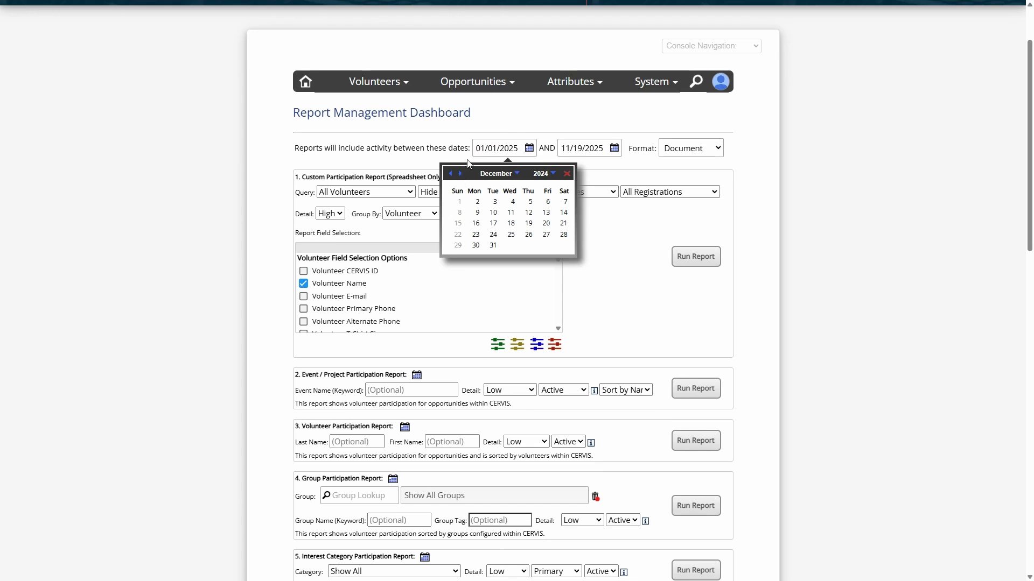
pyautogui.click(567, 174)
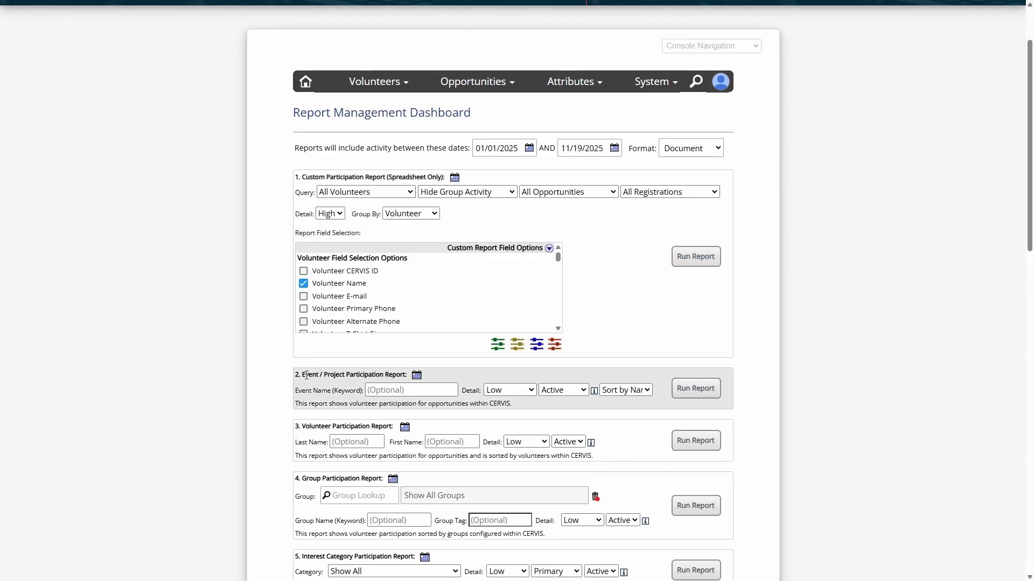
pyautogui.moveTo(305, 375); pyautogui.dragTo(377, 376)
pyautogui.scroll(-2, 348, 271)
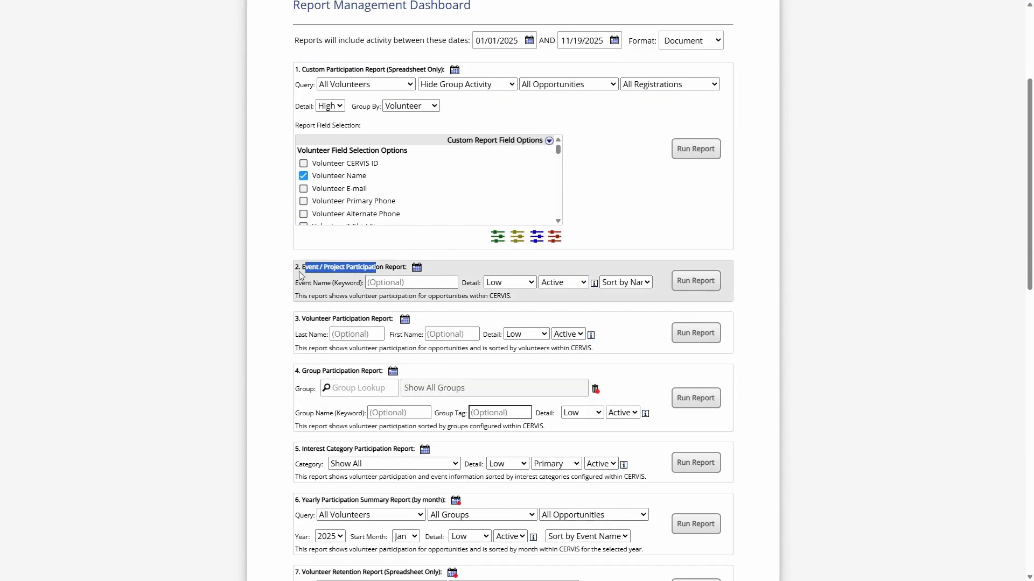
pyautogui.click(274, 272)
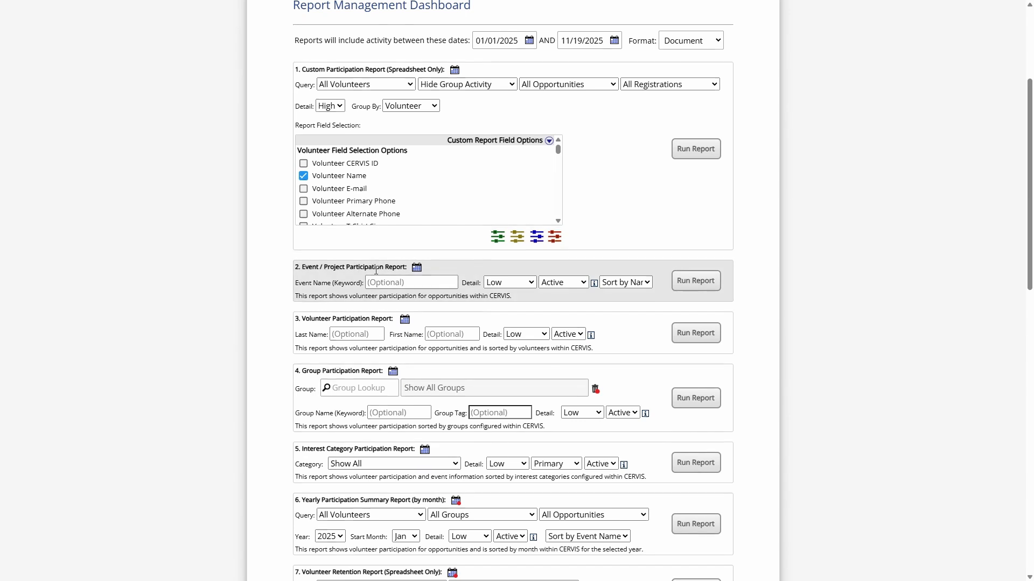
pyautogui.moveTo(305, 319); pyautogui.dragTo(369, 319)
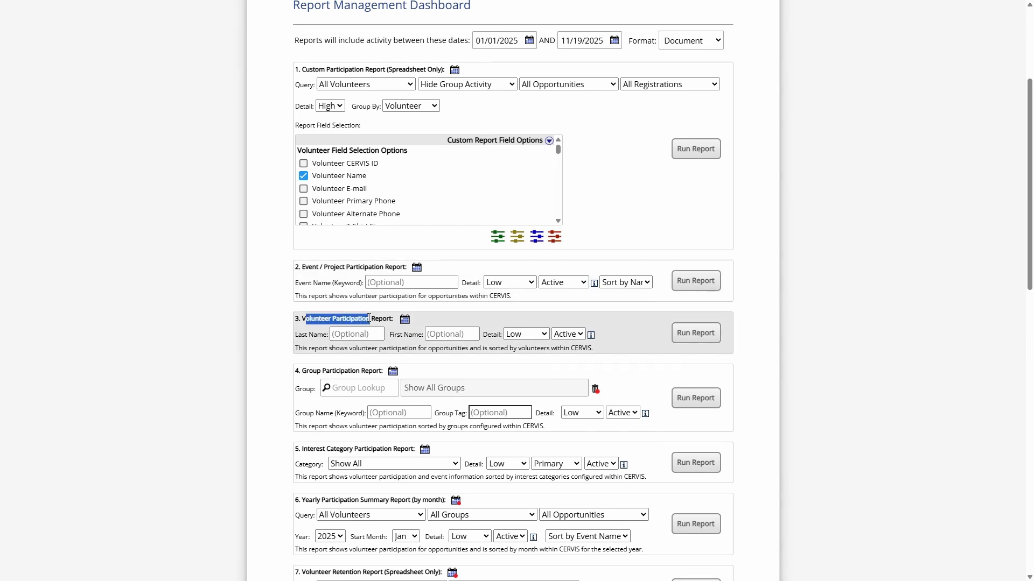
pyautogui.click(369, 318)
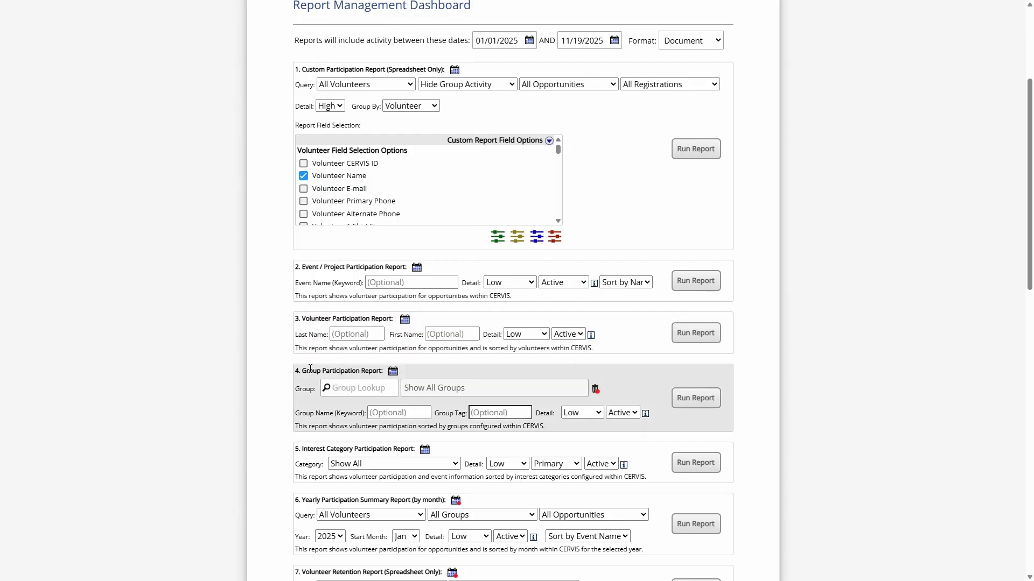
pyautogui.moveTo(302, 371); pyautogui.dragTo(358, 373)
pyautogui.scroll(-2, 336, 306)
pyautogui.scroll(-1, 443, 308)
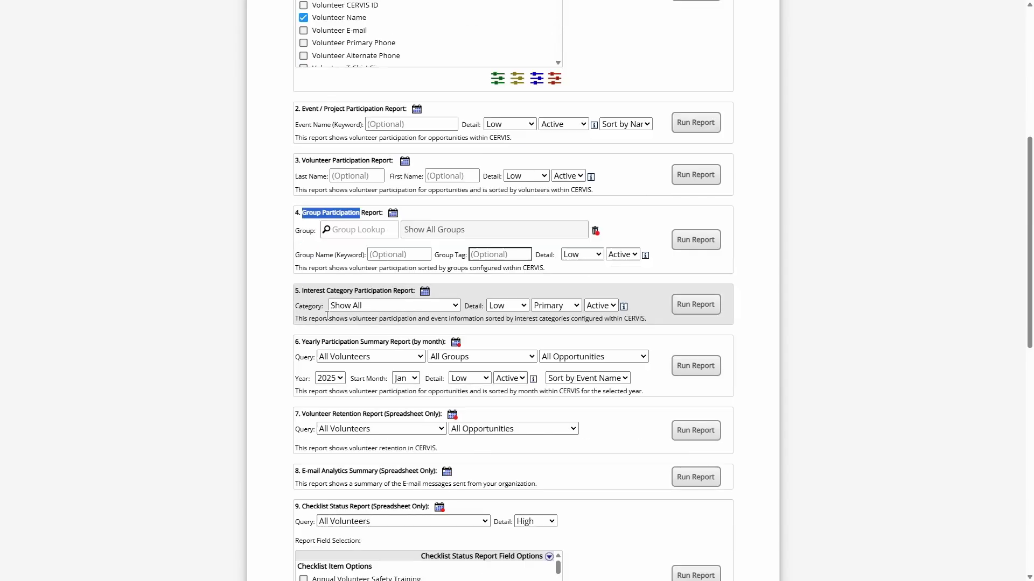
pyautogui.moveTo(307, 288); pyautogui.dragTo(405, 288)
pyautogui.click(329, 341)
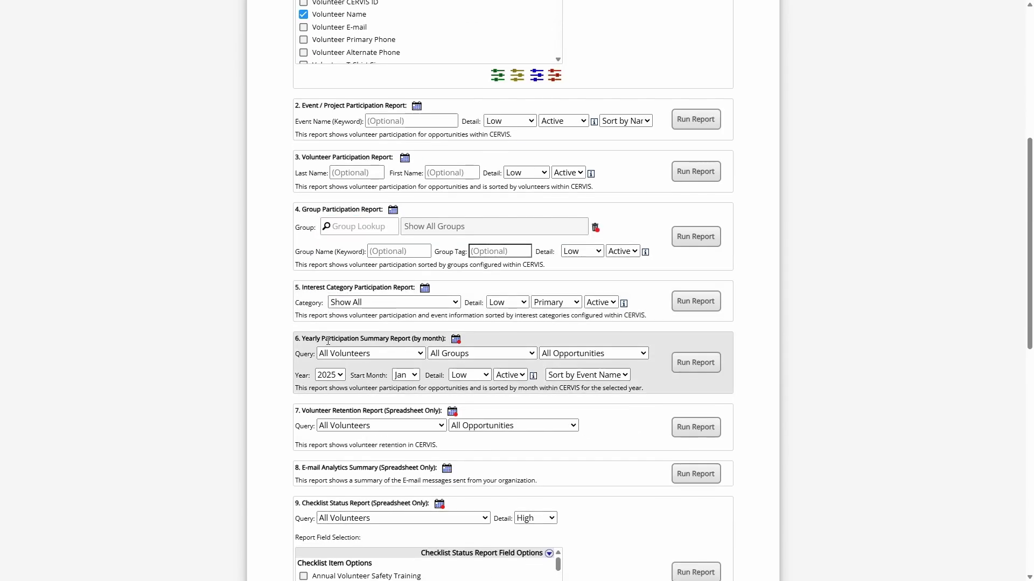
pyautogui.moveTo(302, 339); pyautogui.dragTo(375, 339)
pyautogui.click(375, 339)
pyautogui.scroll(2, 376, 341)
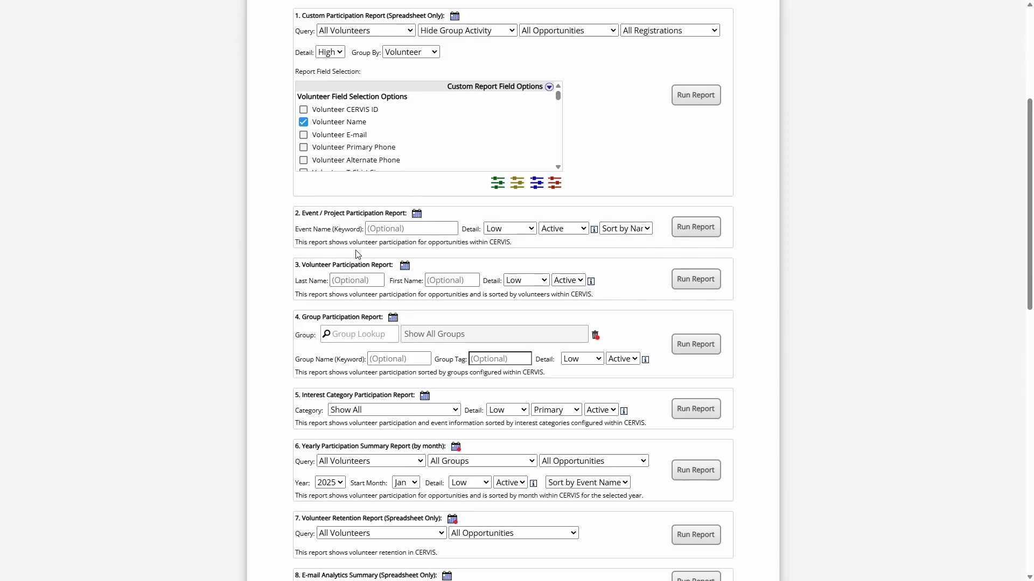
# Run the Volunteer Participation Report and exit full screen to see the downloaded .doc
pyautogui.moveTo(302, 264); pyautogui.dragTo(372, 265)
pyautogui.click(380, 264)
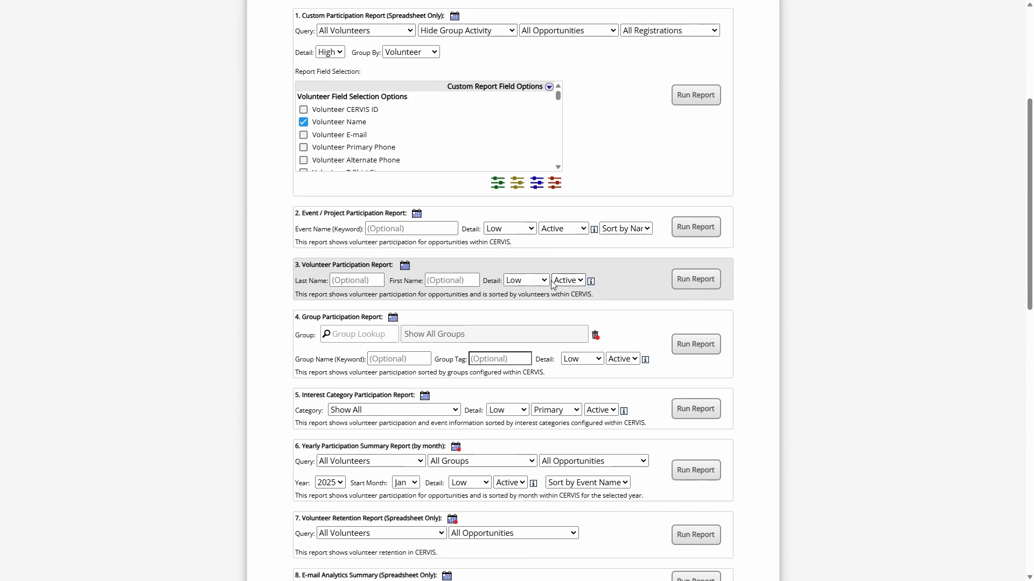
pyautogui.moveTo(304, 264); pyautogui.dragTo(376, 265)
pyautogui.click(383, 265)
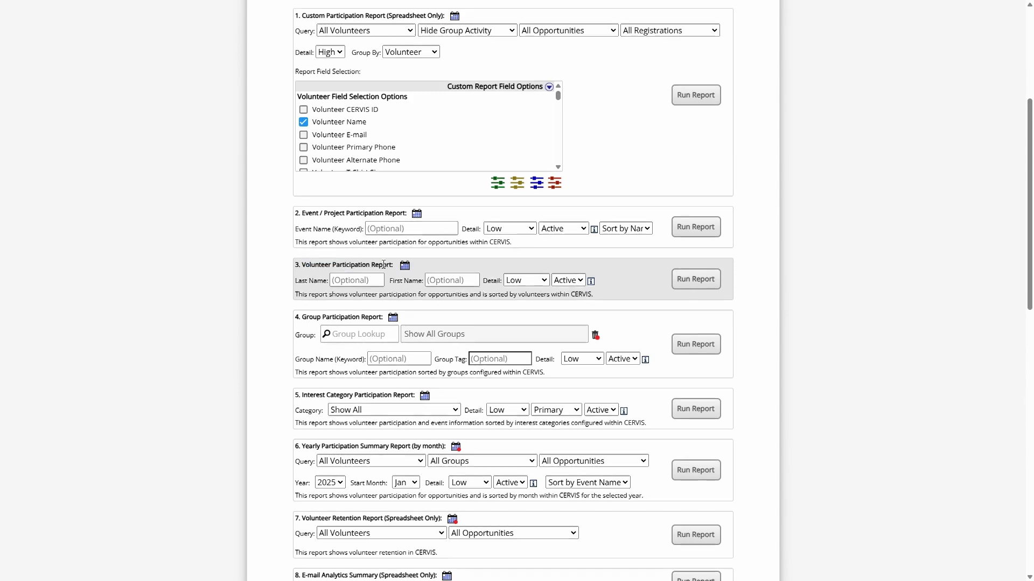
pyautogui.click(697, 280)
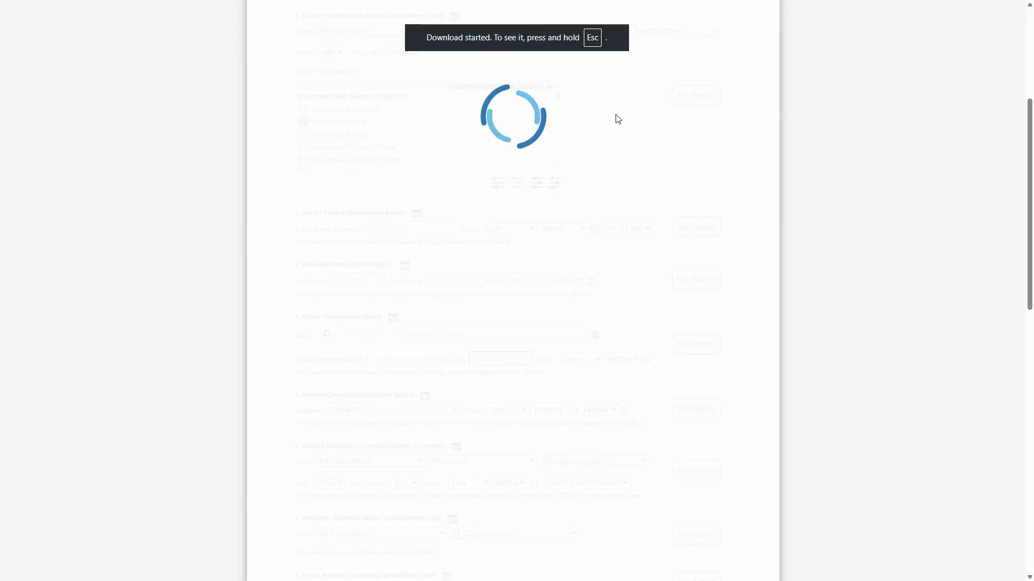
pyautogui.press('Escape')
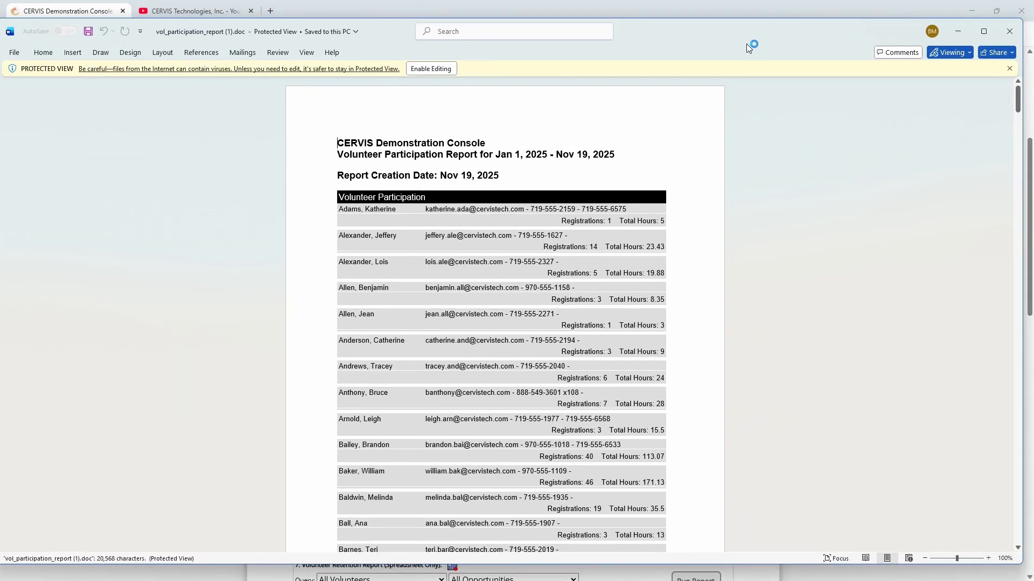
# Jump to the report's last page and highlight the totals: 241 volunteers, 4996.42 hours
pyautogui.scroll(-2, 862, 134)
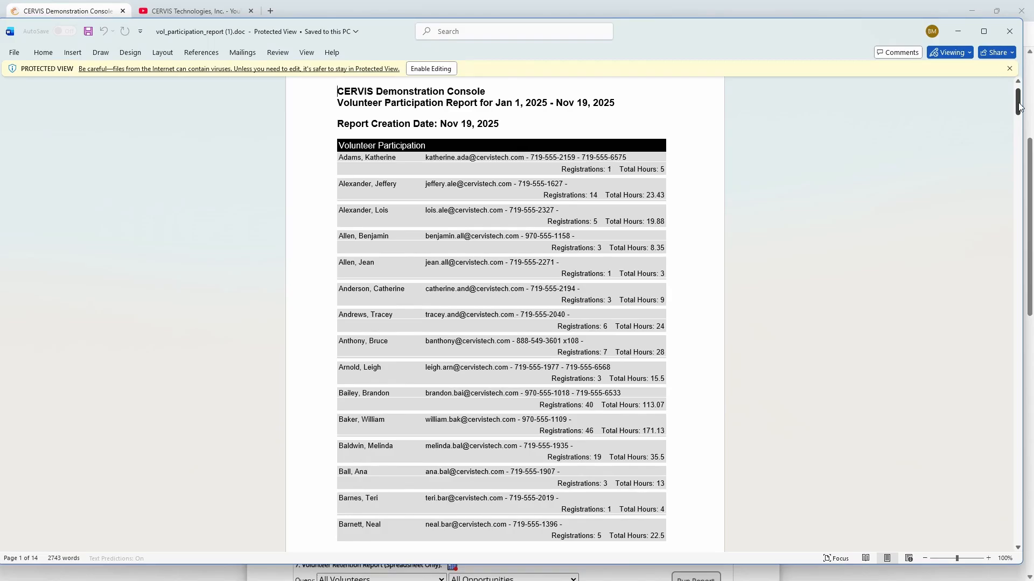
pyautogui.moveTo(1019, 106); pyautogui.dragTo(996, 530)
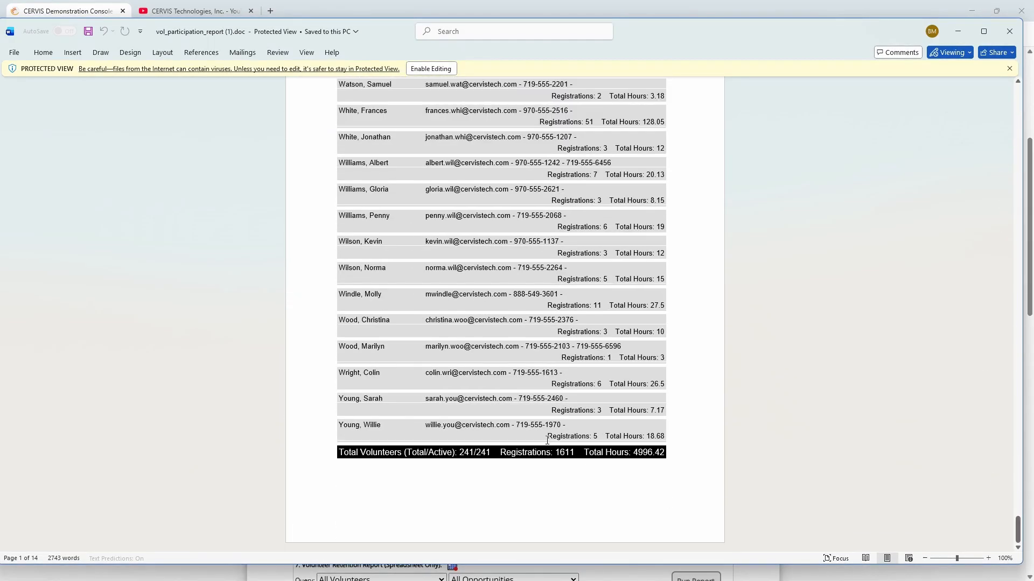
pyautogui.moveTo(419, 455); pyautogui.dragTo(714, 464)
pyautogui.click(698, 461)
pyautogui.moveTo(340, 267); pyautogui.dragTo(424, 268)
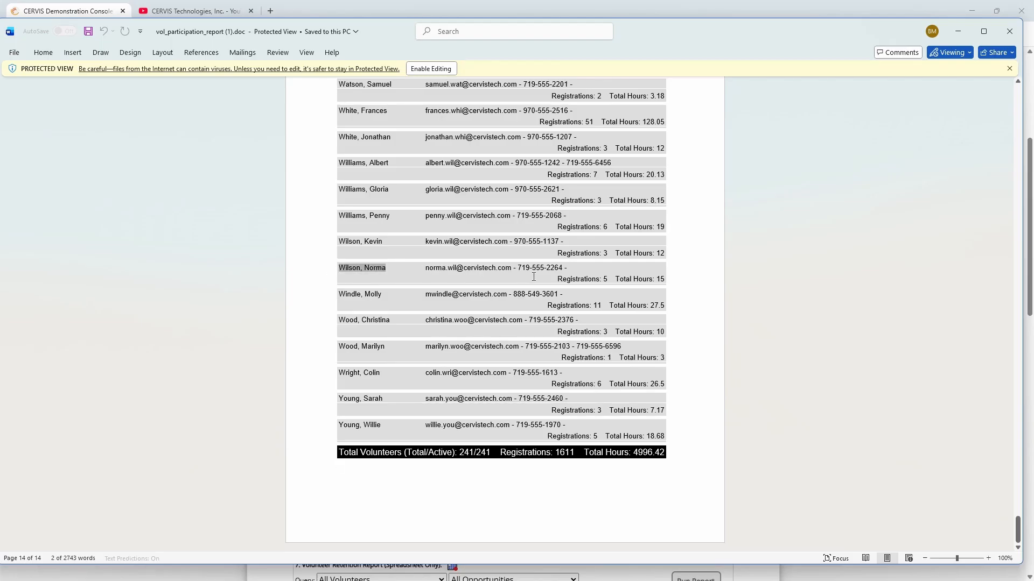
pyautogui.tripleClick(585, 304)
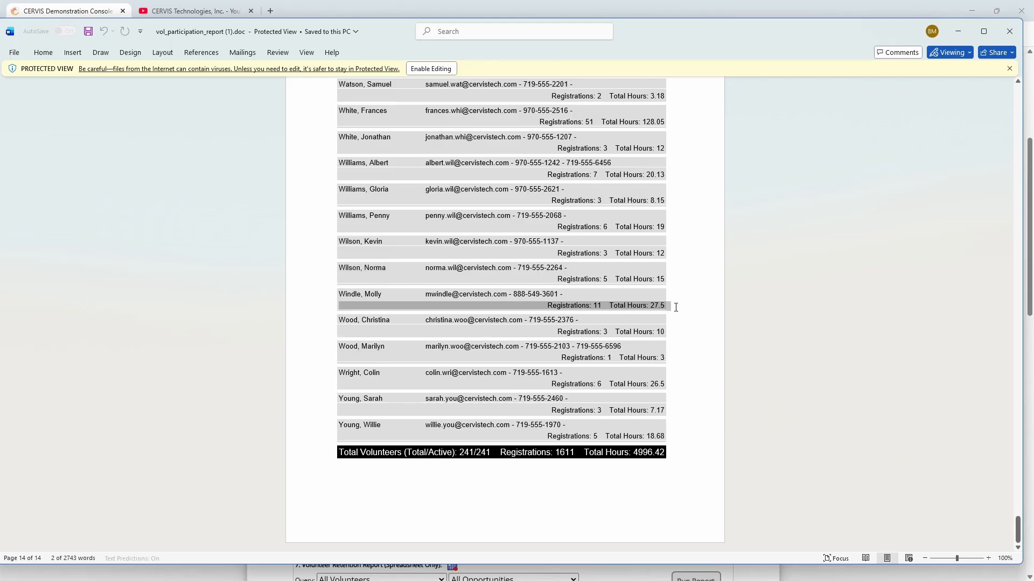
pyautogui.moveTo(441, 452); pyautogui.dragTo(687, 457)
pyautogui.click(696, 455)
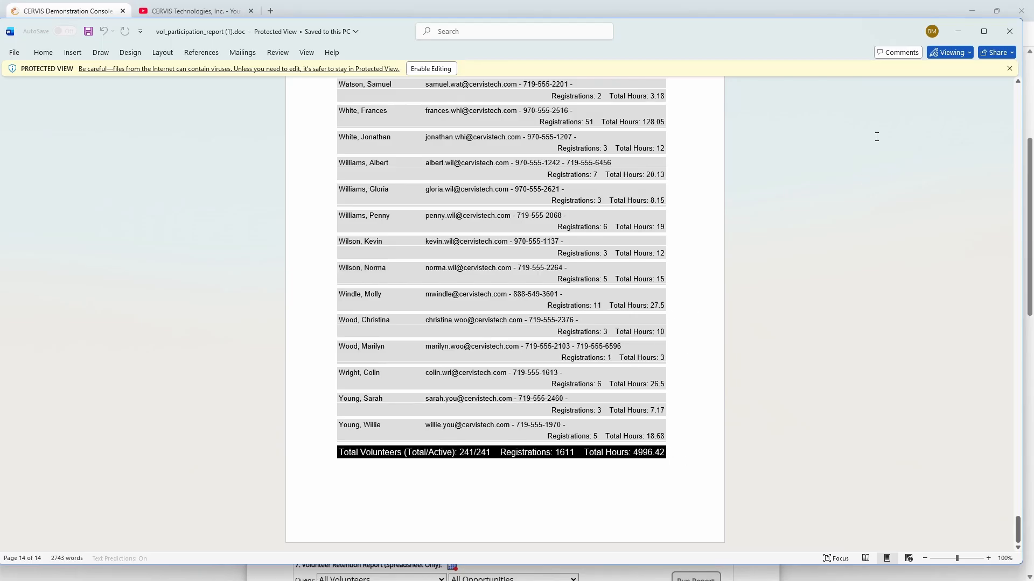
# Close the Word report and point out the Event / Project and Interest Category report headings
pyautogui.click(1009, 32)
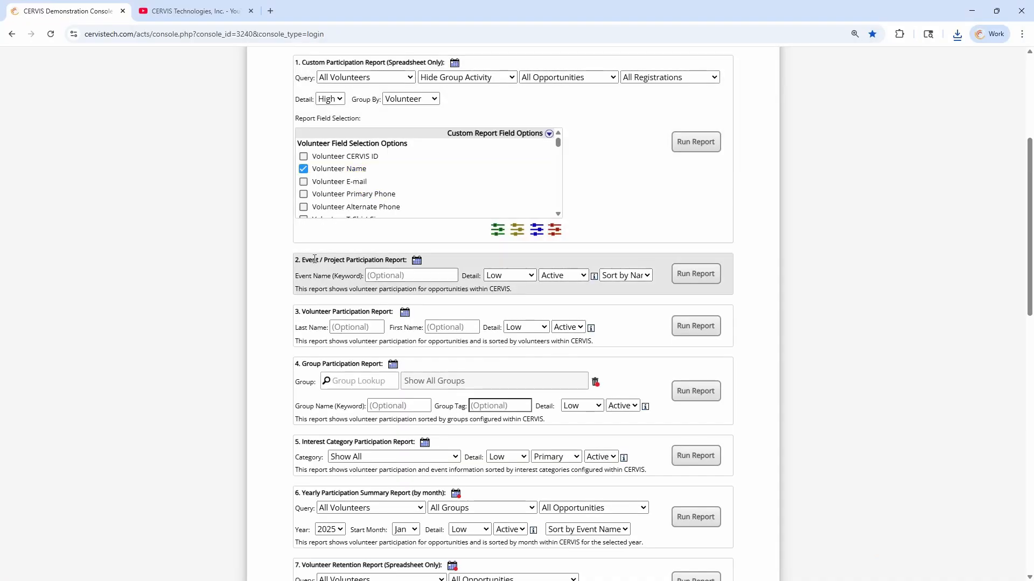
pyautogui.moveTo(305, 259); pyautogui.dragTo(392, 258)
pyautogui.click(391, 258)
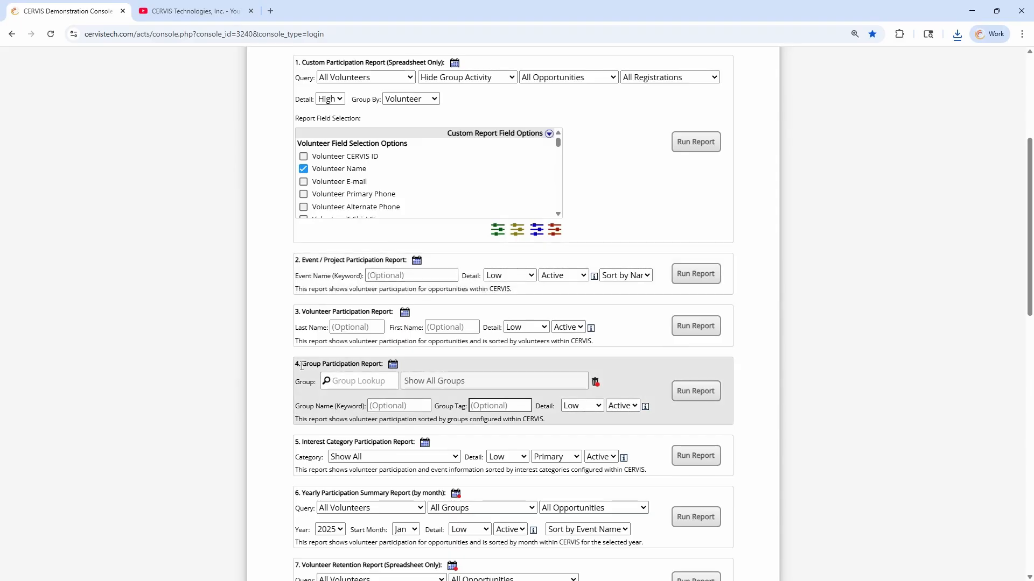
pyautogui.moveTo(309, 440); pyautogui.dragTo(382, 442)
pyautogui.click(383, 441)
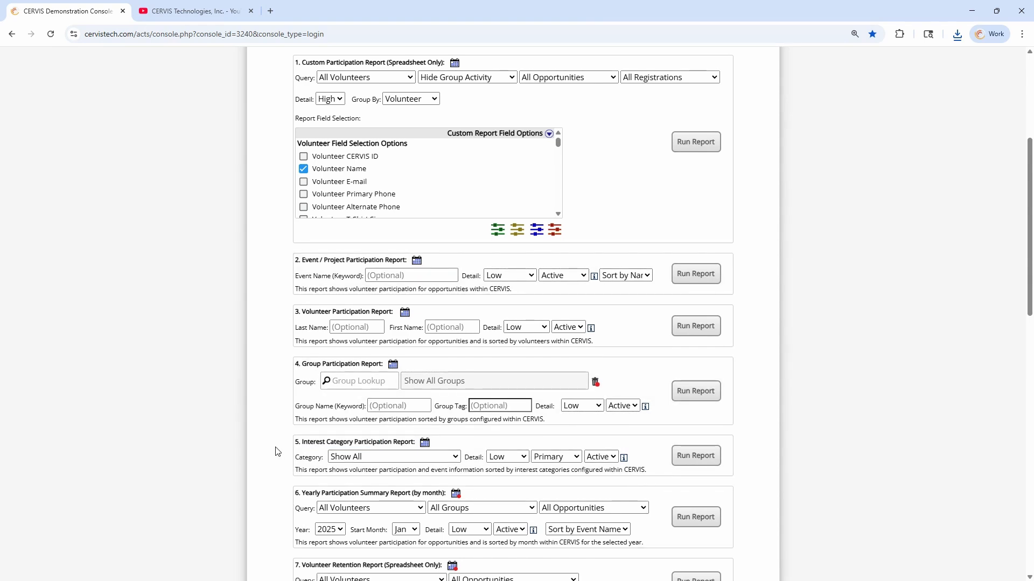
# Scroll down to section 6, the Yearly Participation Summary Report by month
pyautogui.scroll(-2, 275, 451)
pyautogui.moveTo(304, 385); pyautogui.dragTo(418, 385)
pyautogui.click(421, 382)
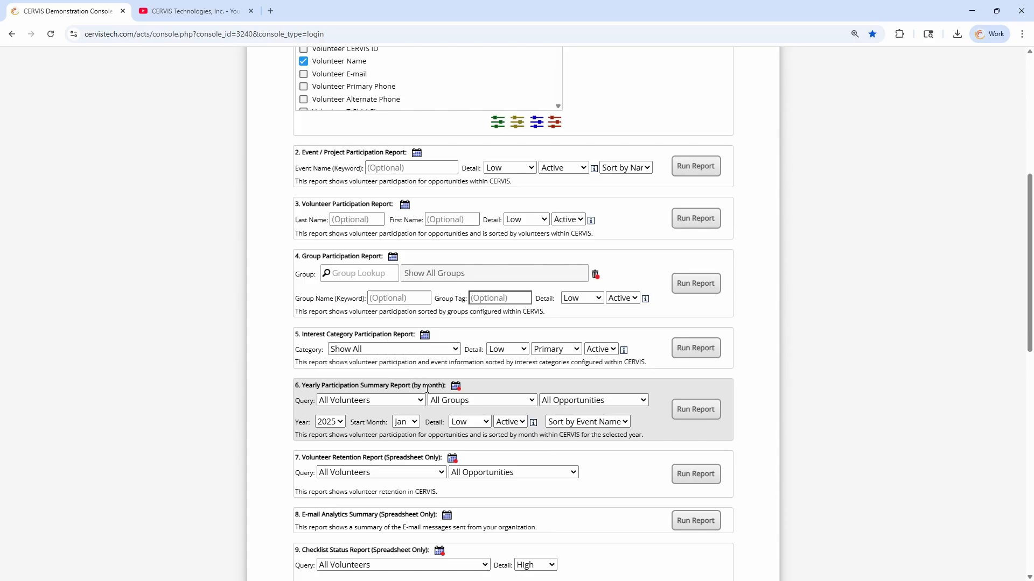
pyautogui.moveTo(413, 386); pyautogui.dragTo(443, 387)
pyautogui.moveTo(458, 386)
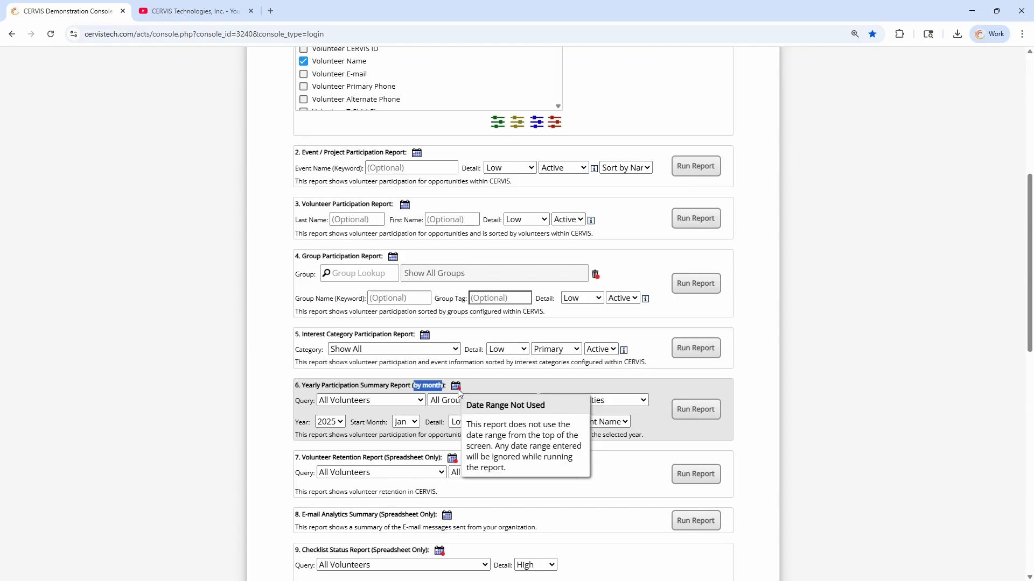
# Run the Yearly Participation Summary Report starting Aug 2024 with Low detail
pyautogui.click(401, 423)
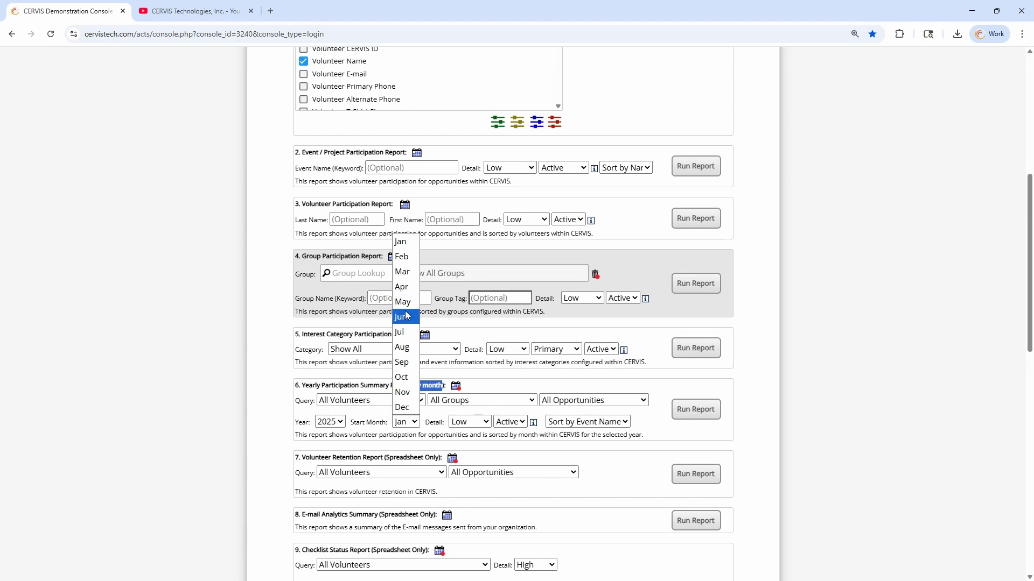
pyautogui.click(413, 355)
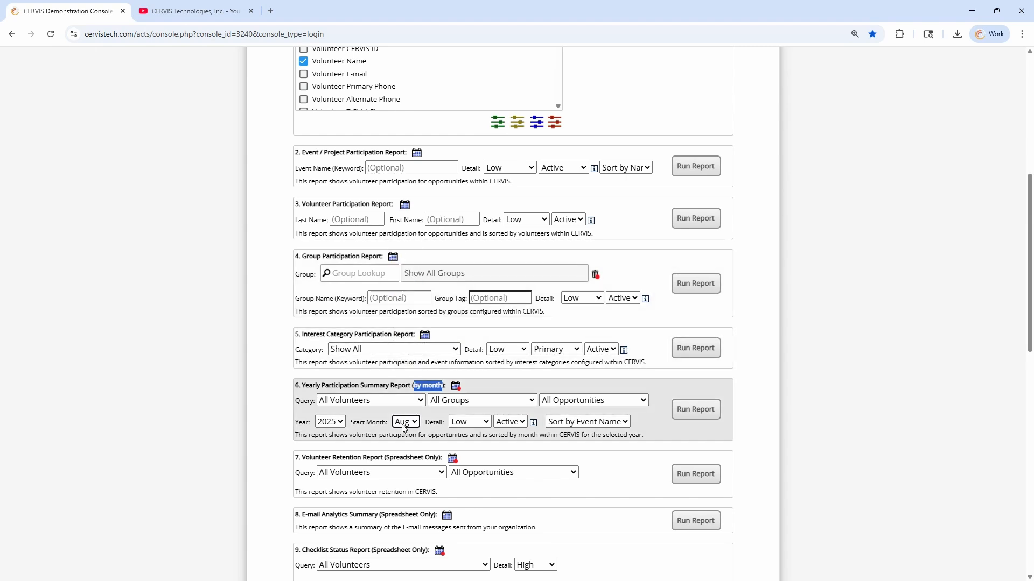
pyautogui.click(329, 422)
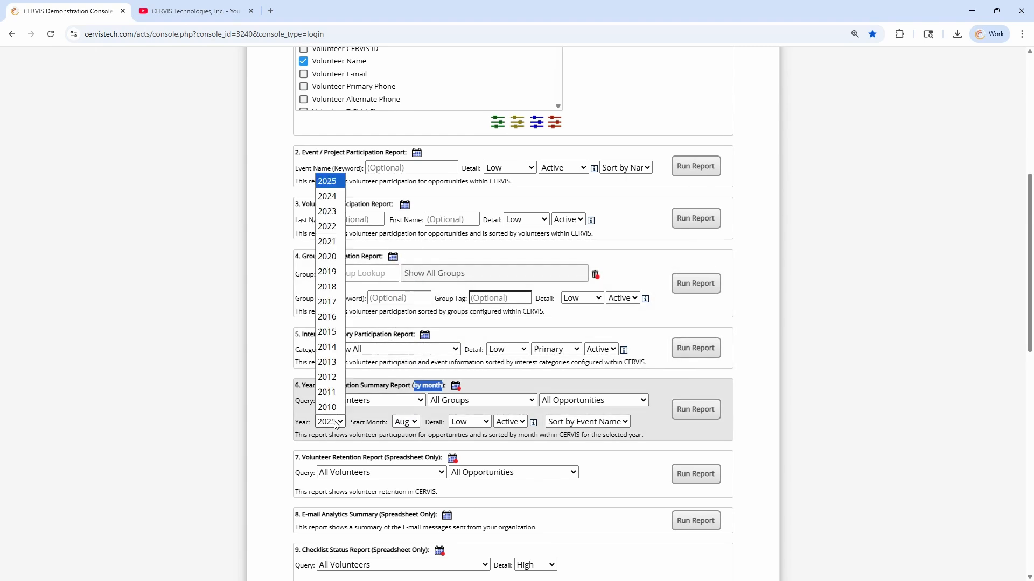
pyautogui.click(328, 196)
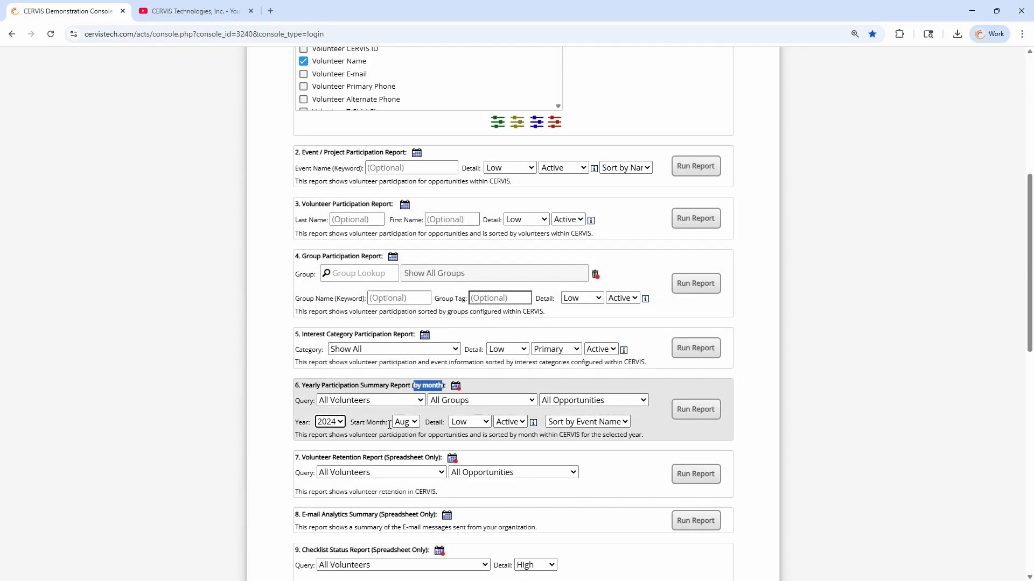
pyautogui.doubleClick(305, 401)
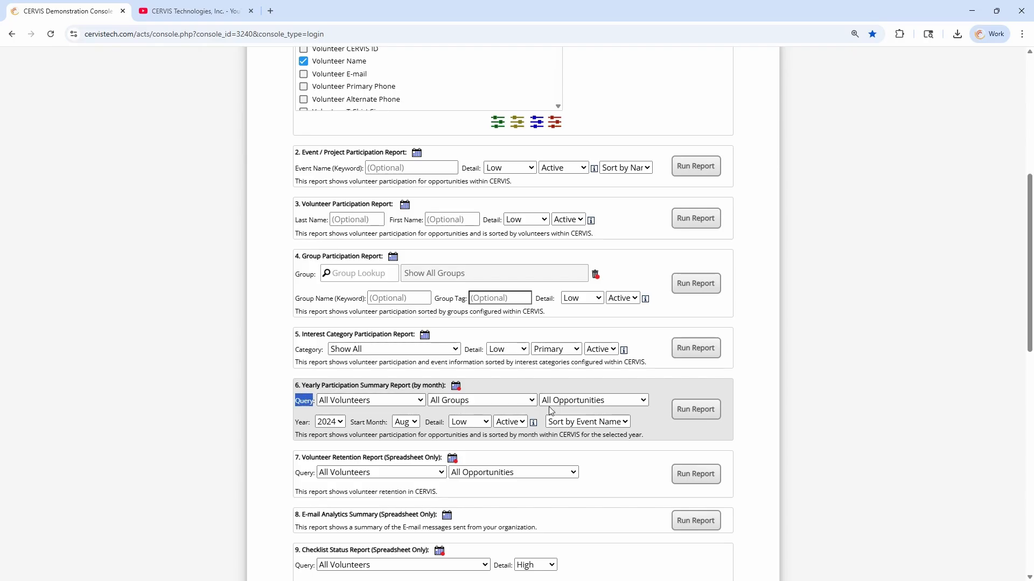
pyautogui.click(376, 421)
pyautogui.click(478, 426)
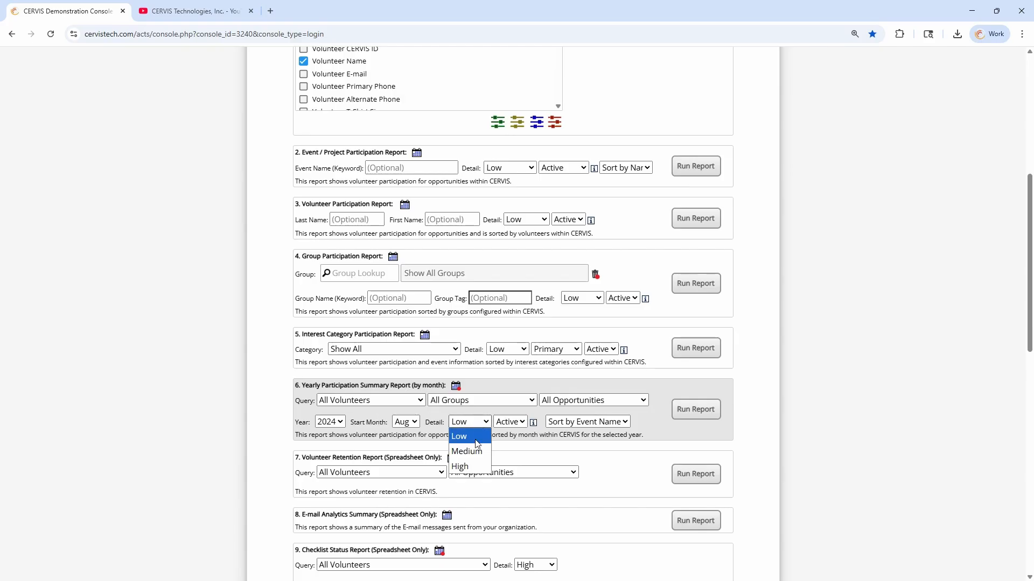
pyautogui.click(472, 436)
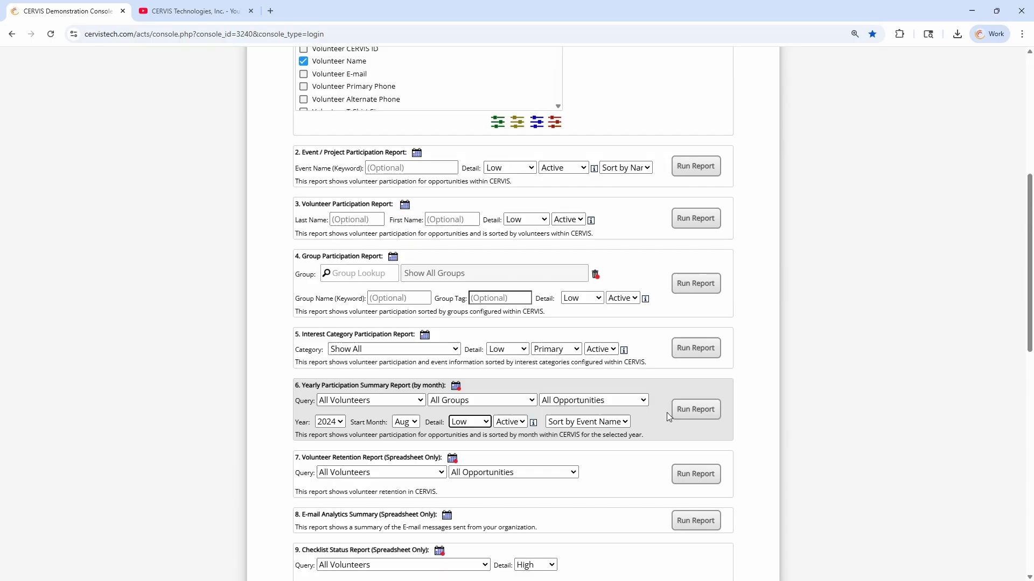
pyautogui.click(696, 410)
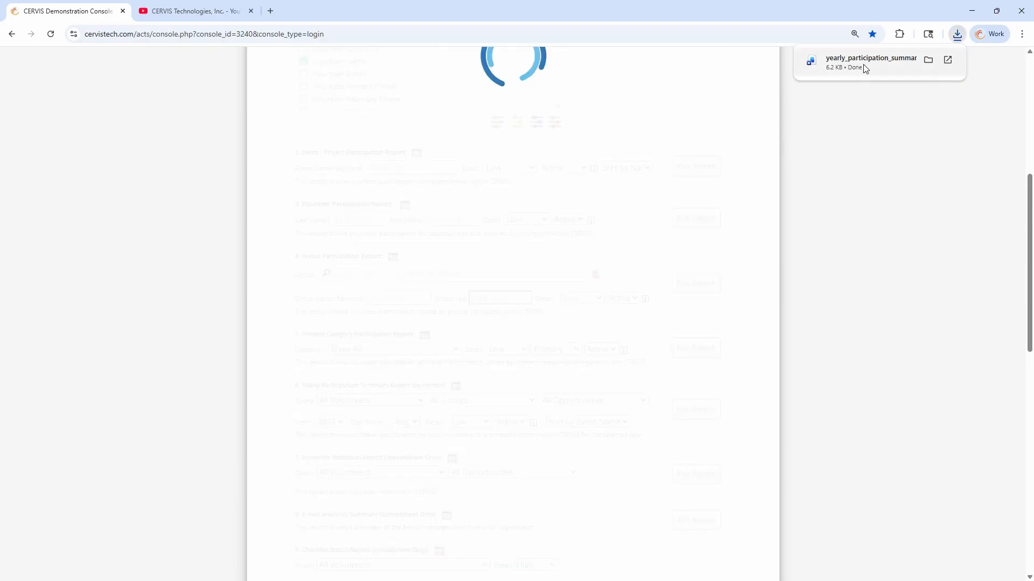
pyautogui.click(865, 65)
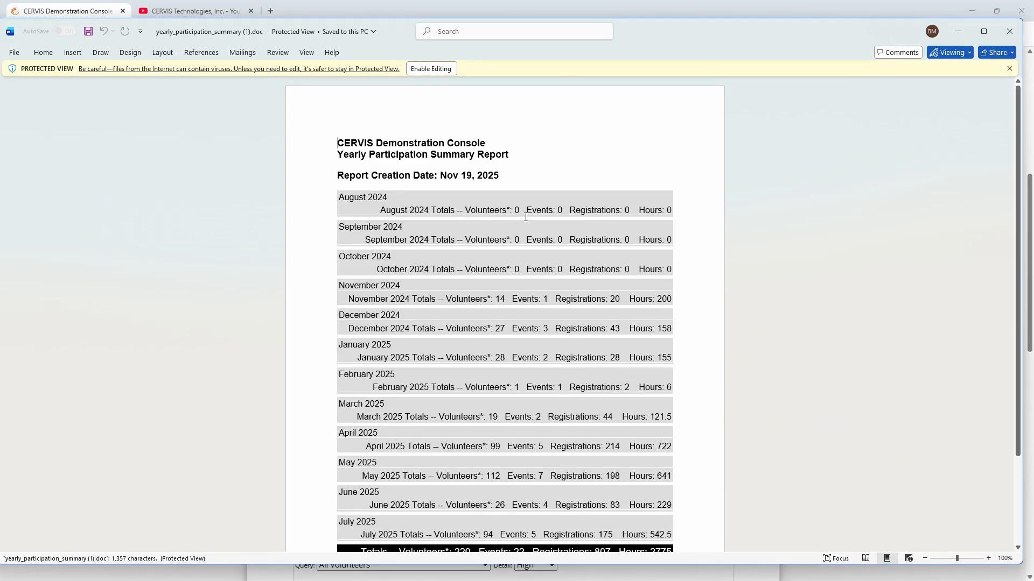
pyautogui.scroll(-3, 395, 181)
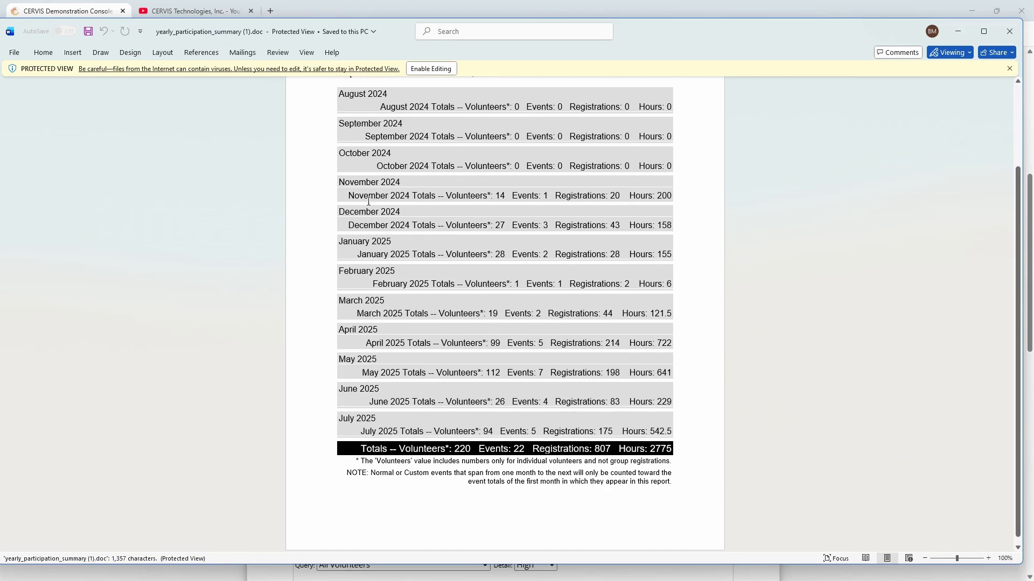
pyautogui.moveTo(349, 295); pyautogui.dragTo(573, 309)
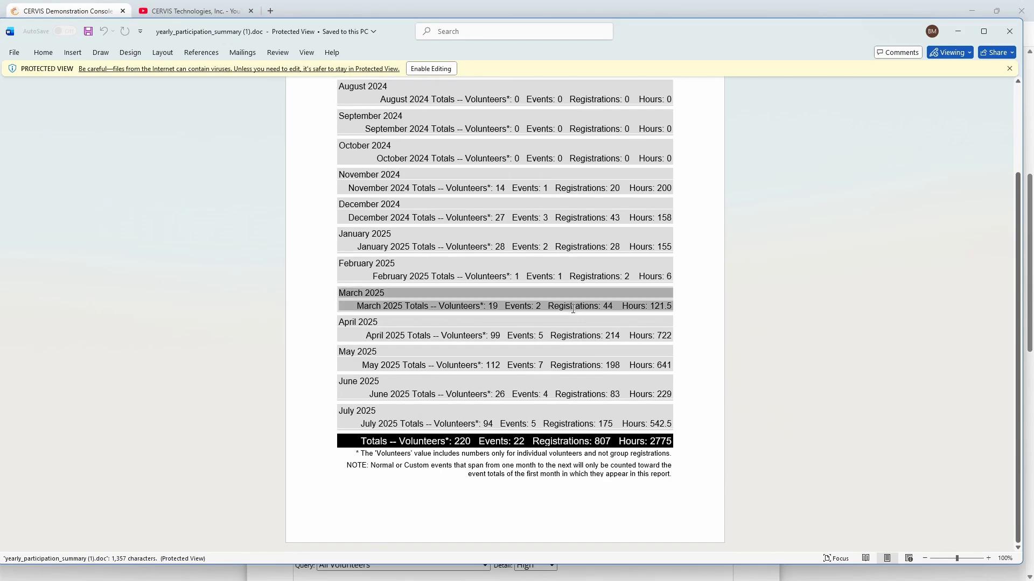
pyautogui.doubleClick(493, 307)
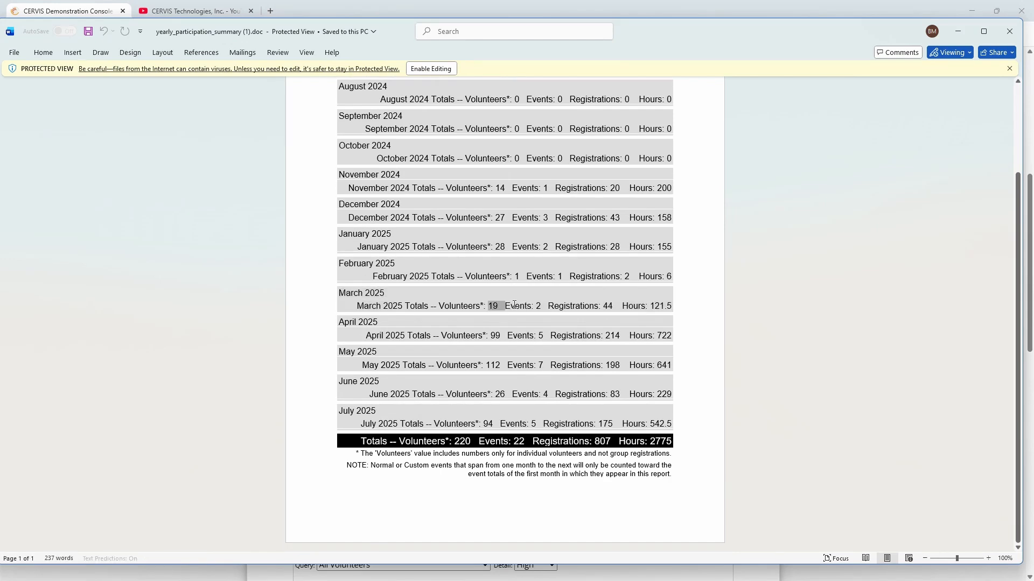
pyautogui.doubleClick(539, 307)
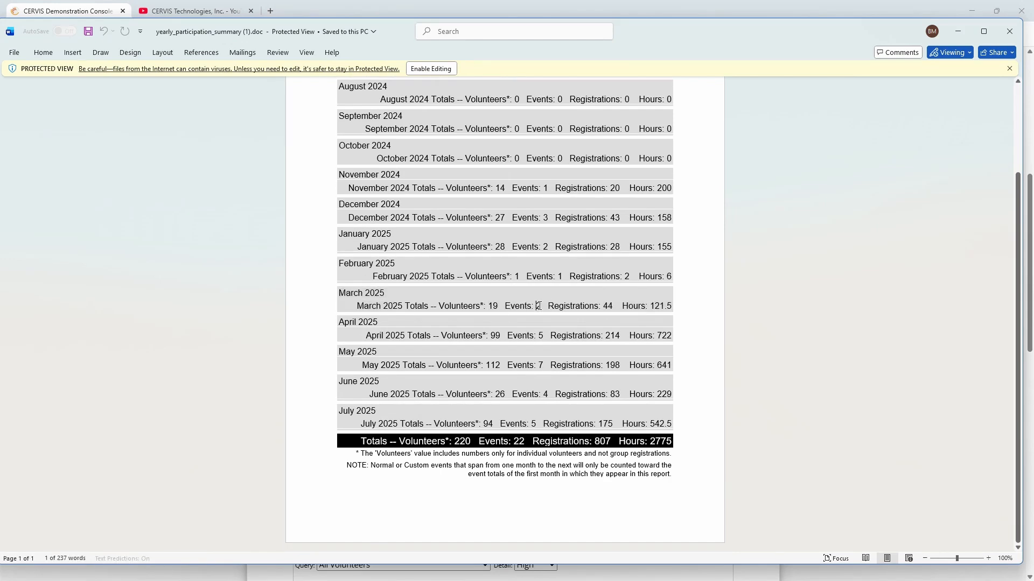
pyautogui.doubleClick(612, 306)
pyautogui.click(614, 307)
pyautogui.doubleClick(663, 306)
pyautogui.click(672, 306)
pyautogui.moveTo(671, 306); pyautogui.dragTo(341, 292)
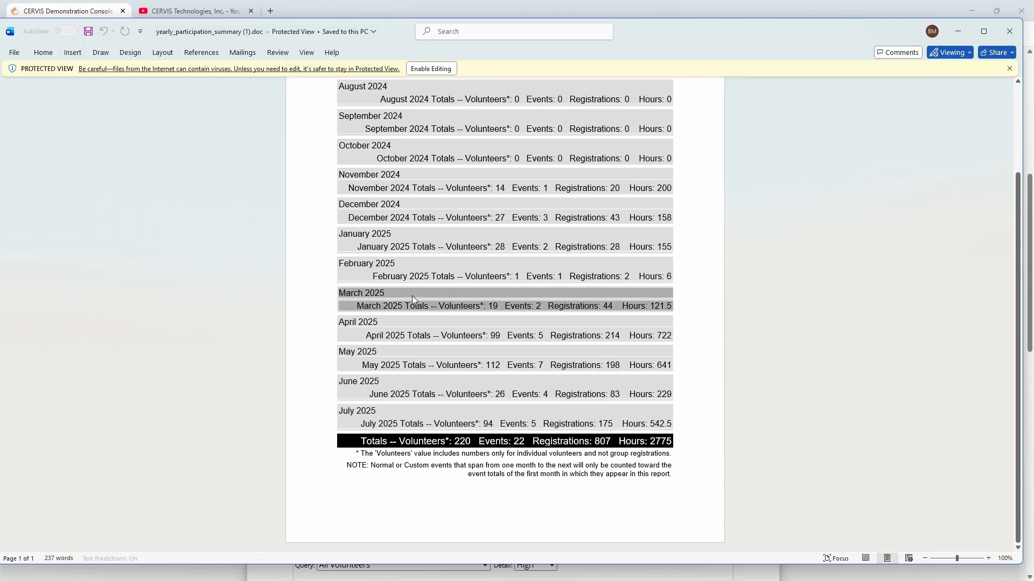
pyautogui.click(400, 438)
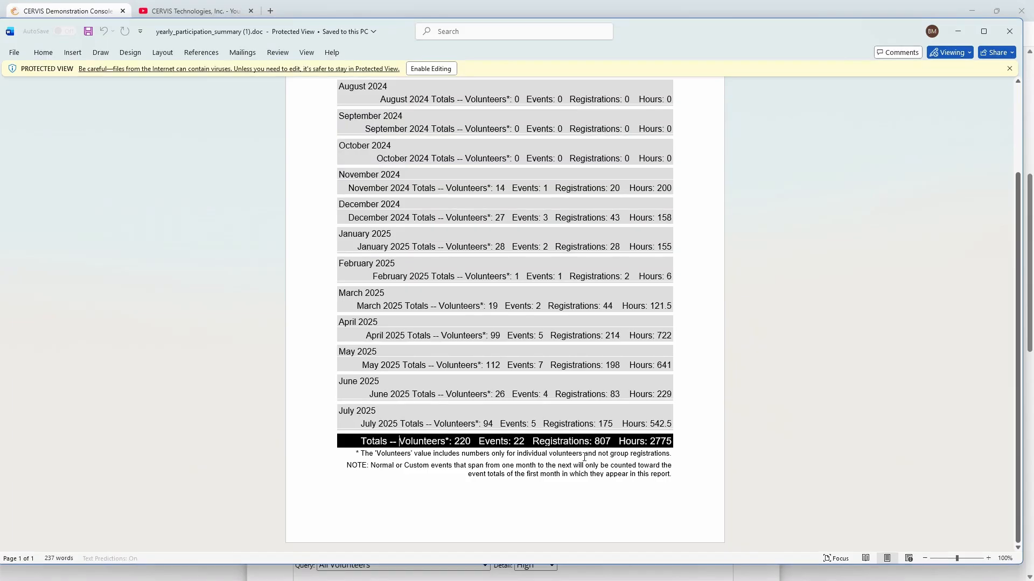
pyautogui.scroll(1, 573, 444)
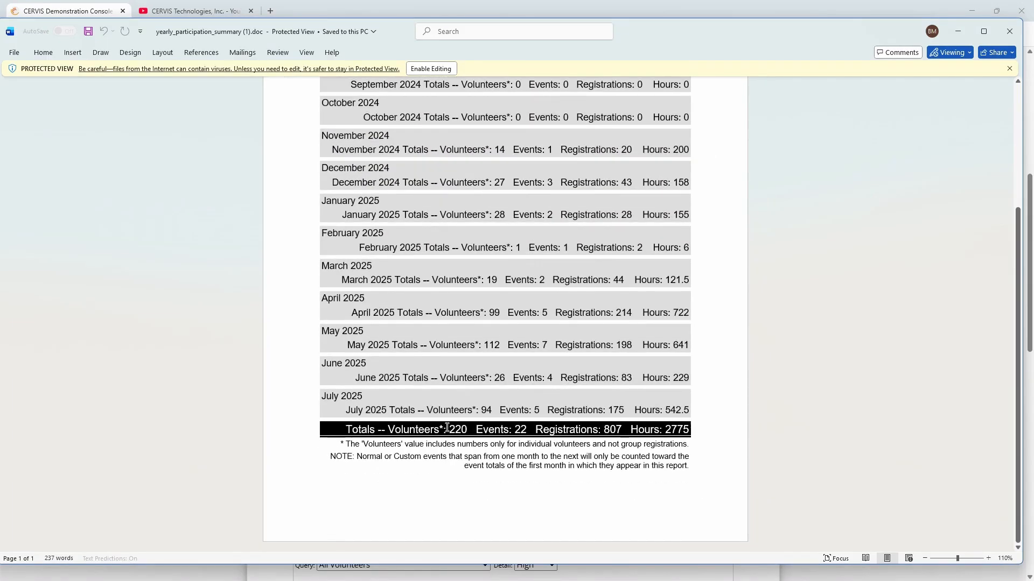
pyautogui.doubleClick(460, 430)
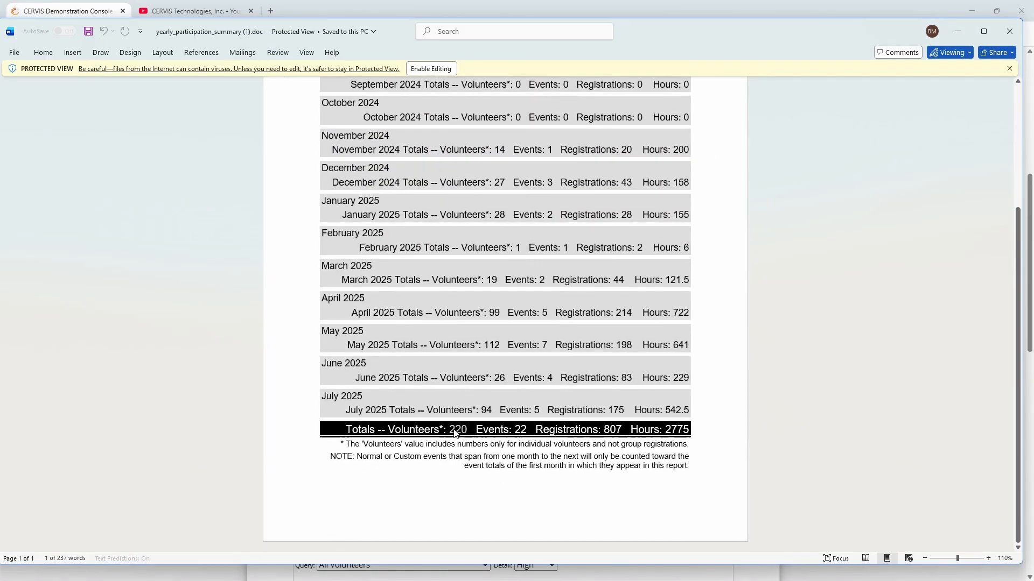
pyautogui.click(521, 430)
pyautogui.doubleClick(677, 431)
pyautogui.click(698, 428)
pyautogui.press('Left')
pyautogui.moveTo(622, 433); pyautogui.dragTo(543, 434)
pyautogui.click(570, 432)
pyautogui.doubleClick(611, 431)
pyautogui.click(623, 430)
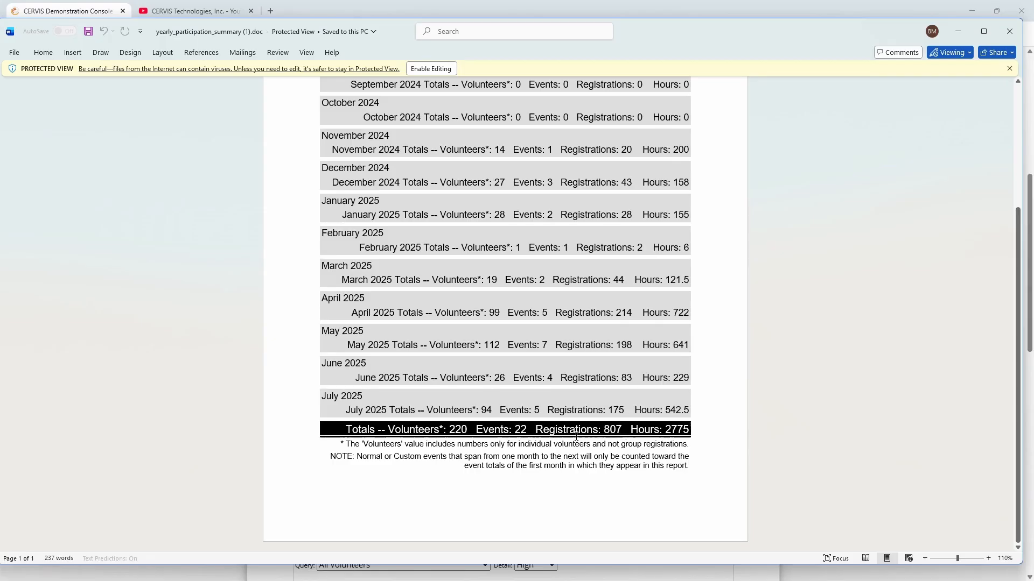
pyautogui.doubleClick(522, 434)
pyautogui.click(530, 430)
pyautogui.doubleClick(458, 429)
pyautogui.doubleClick(442, 430)
pyautogui.moveTo(346, 444); pyautogui.dragTo(692, 448)
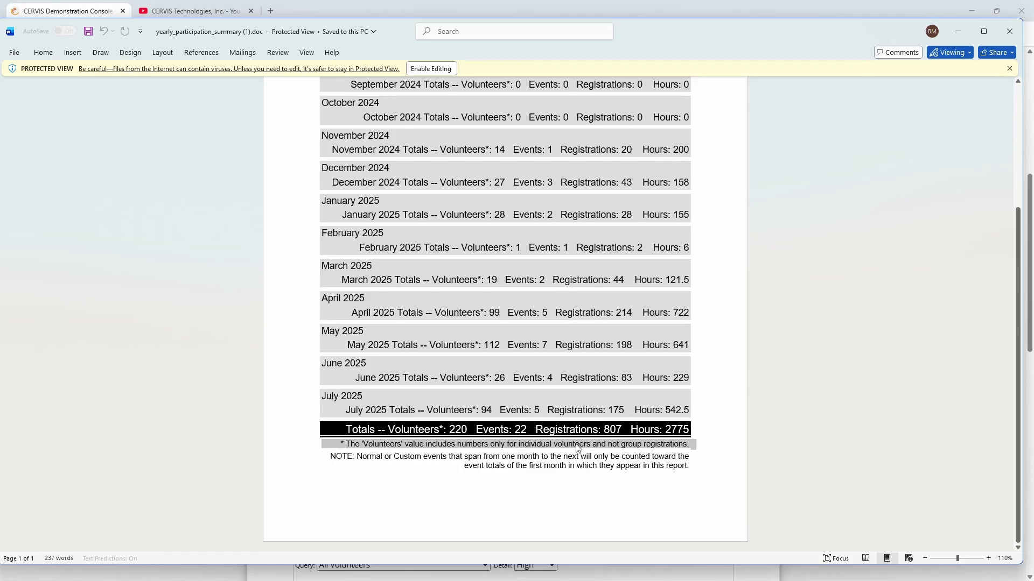
pyautogui.doubleClick(465, 426)
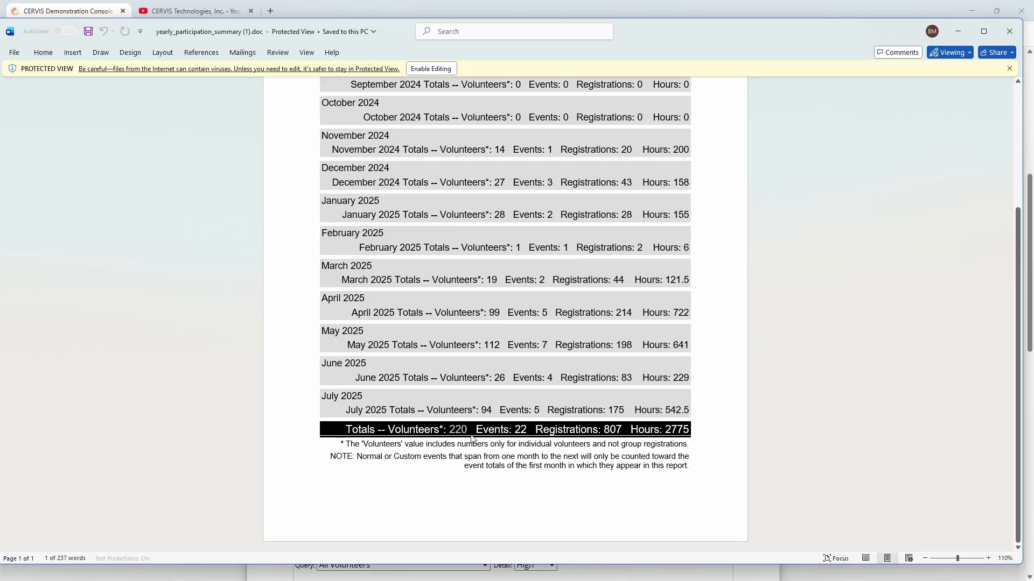
pyautogui.click(457, 431)
pyautogui.doubleClick(457, 431)
pyautogui.scroll(1, 573, 202)
pyautogui.scroll(5, 606, 195)
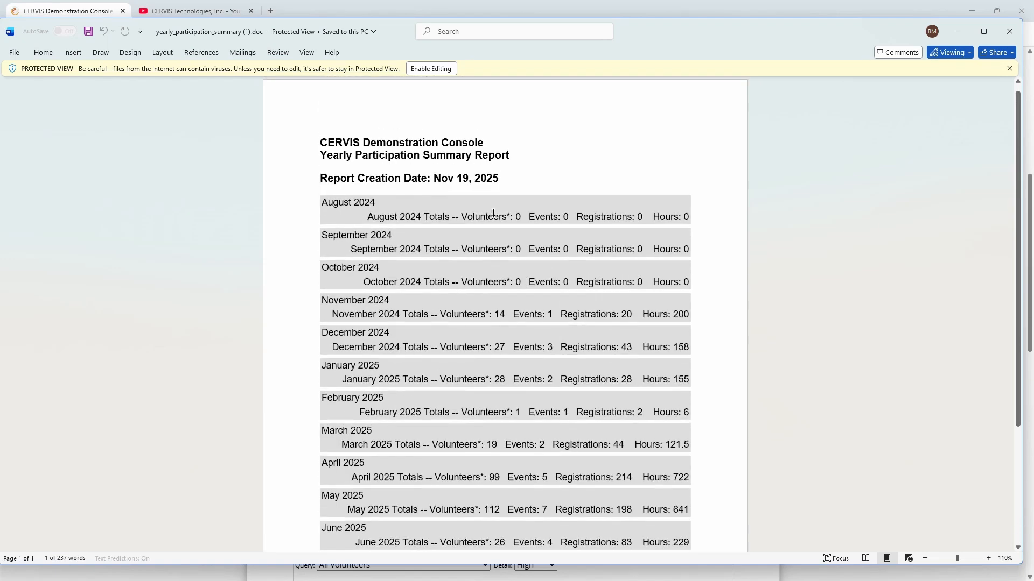
pyautogui.moveTo(351, 204); pyautogui.dragTo(412, 203)
pyautogui.scroll(-5, 450, 219)
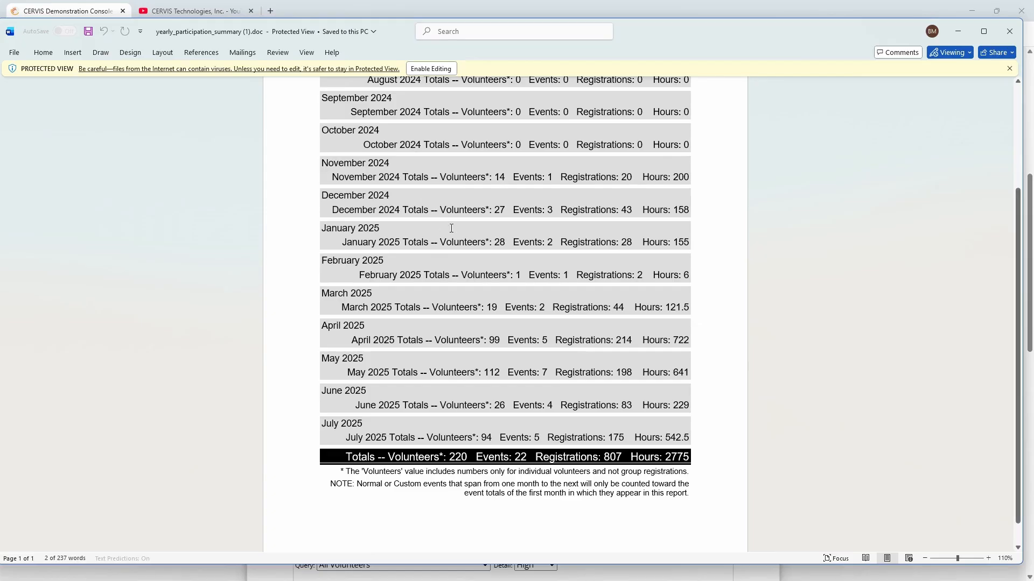
pyautogui.doubleClick(456, 458)
# Close the yearly summary document and scroll back through the report sections
pyautogui.click(1011, 34)
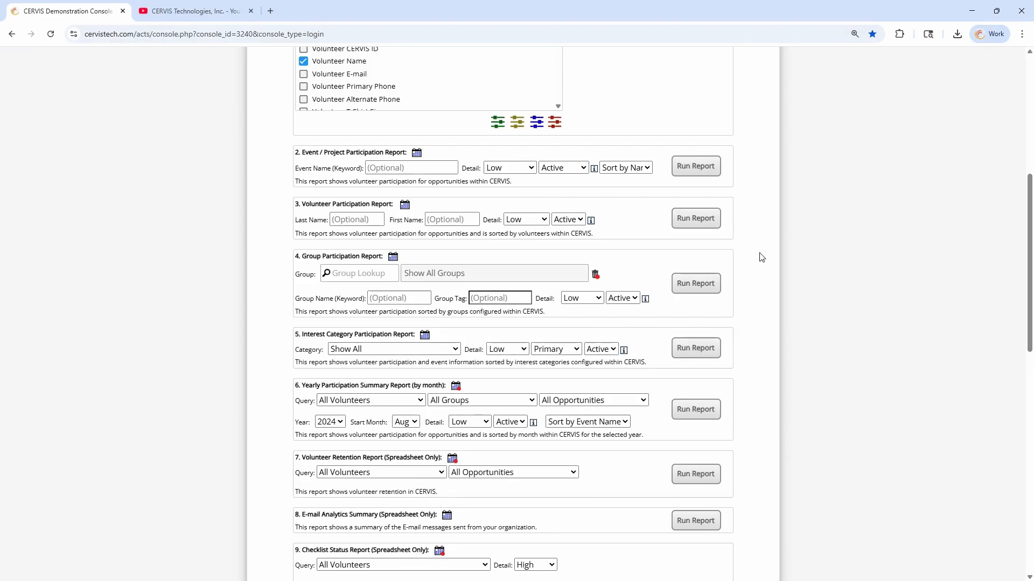
pyautogui.scroll(-2, 742, 286)
pyautogui.scroll(-1, 741, 285)
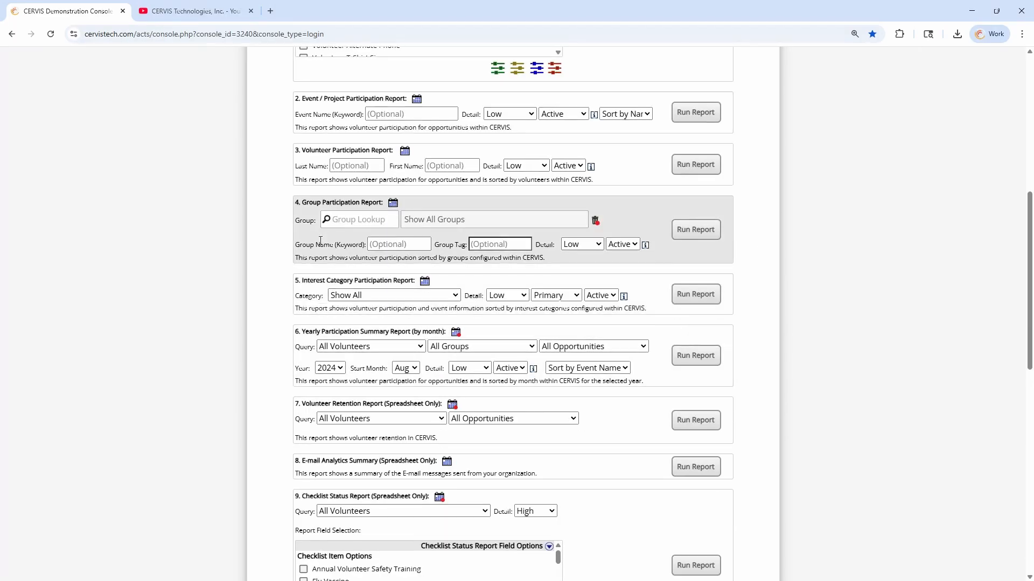
pyautogui.scroll(3, 350, 264)
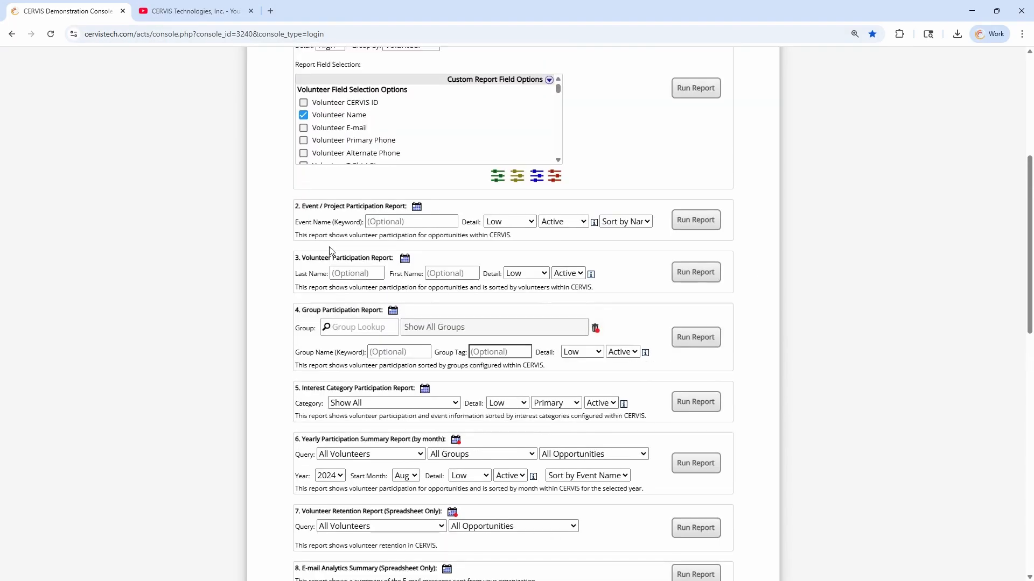
pyautogui.moveTo(310, 258); pyautogui.dragTo(387, 258)
pyautogui.click(389, 258)
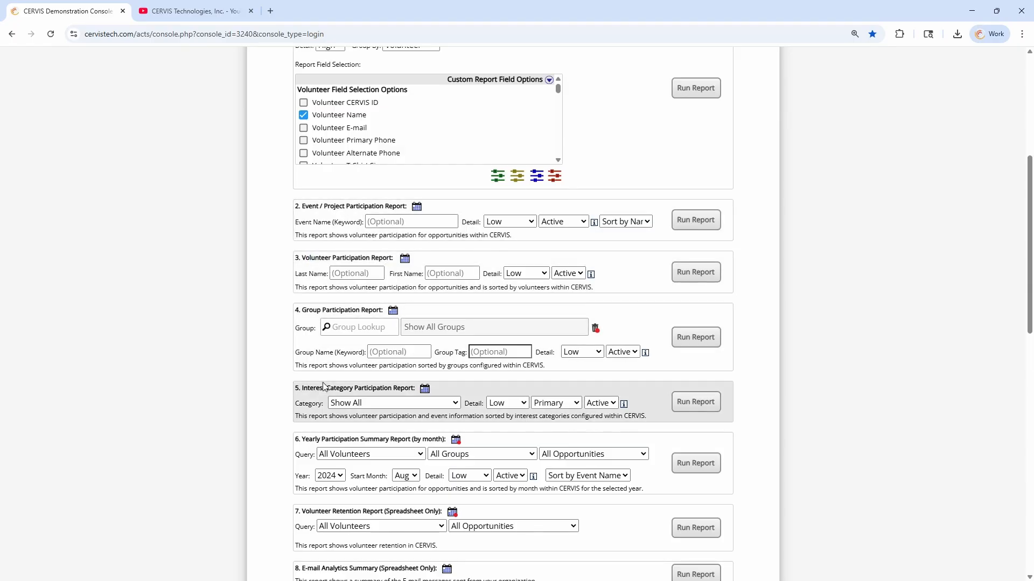
# Run the Interest Category Participation Report and open cat_participation_report (5).doc
pyautogui.moveTo(311, 388); pyautogui.dragTo(400, 387)
pyautogui.click(401, 387)
pyautogui.click(700, 406)
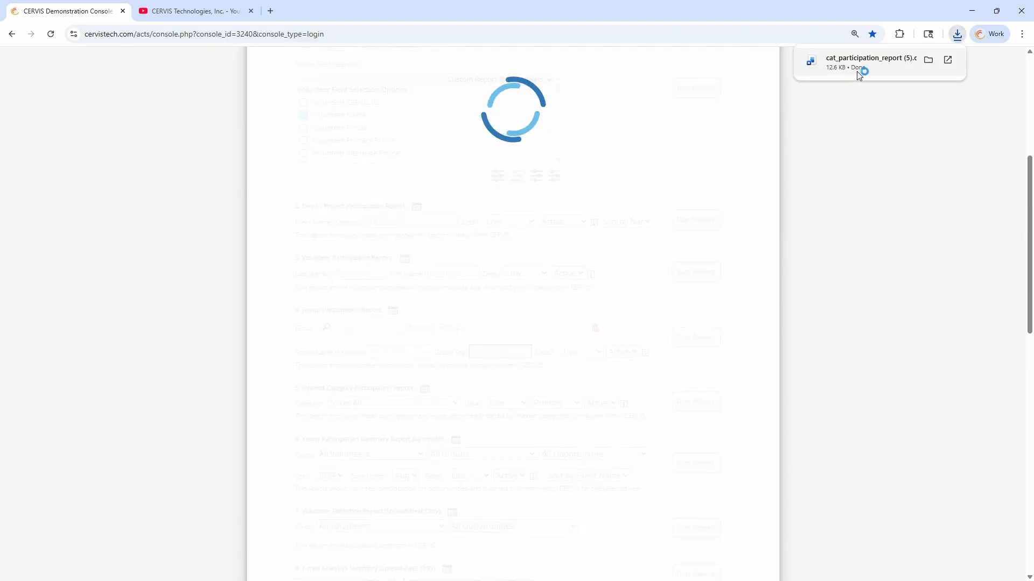
pyautogui.click(861, 72)
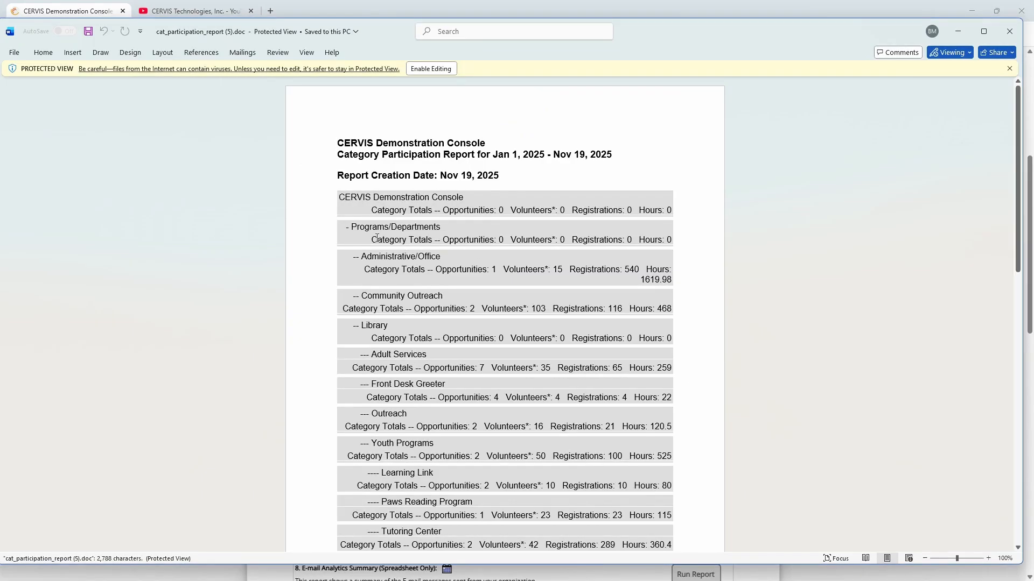
# Check the Administrative/Office row figures: 15 volunteers, 540 registrations and 1619.98 hours
pyautogui.moveTo(368, 257); pyautogui.dragTo(451, 257)
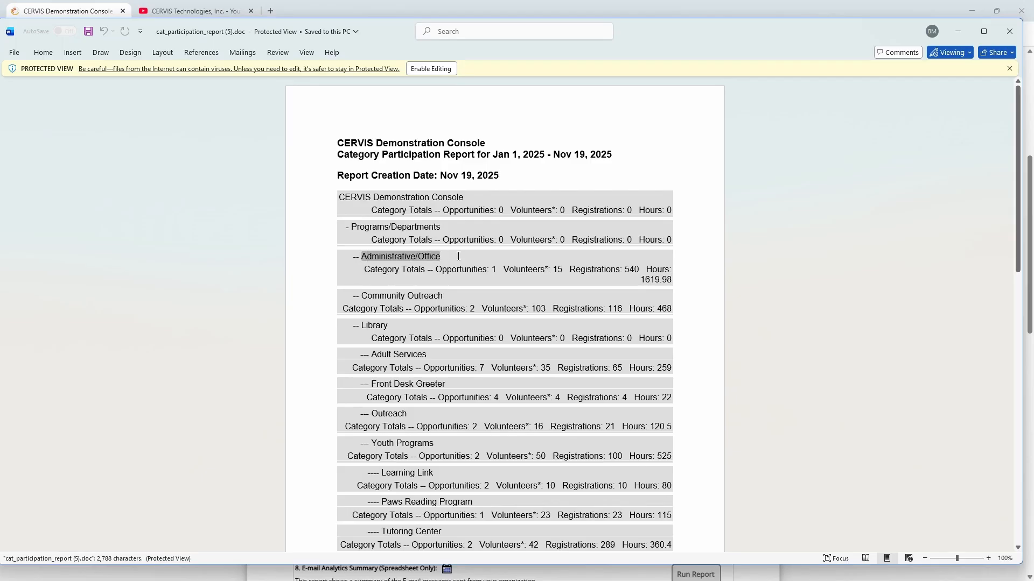
pyautogui.doubleClick(475, 270)
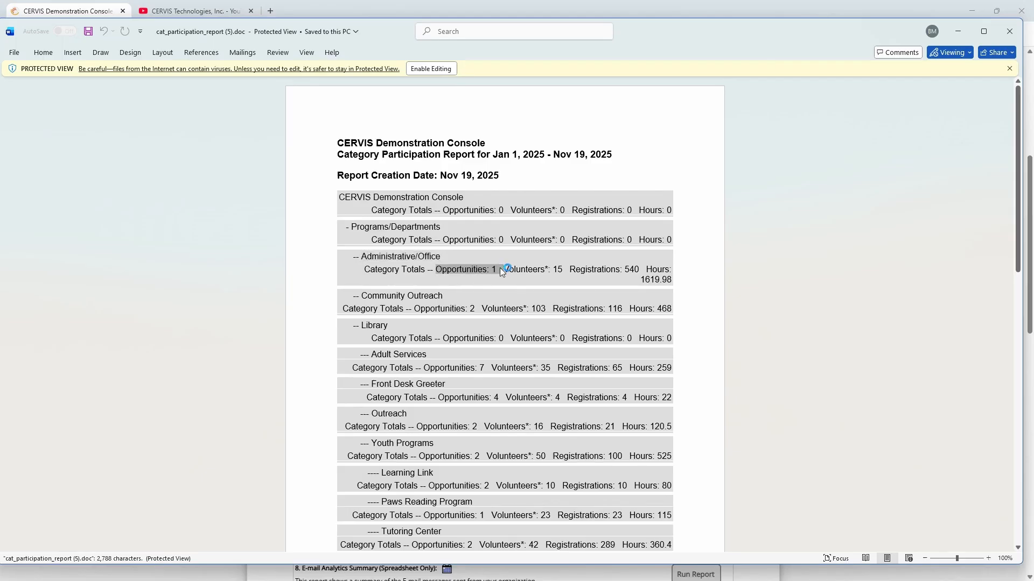
pyautogui.doubleClick(558, 270)
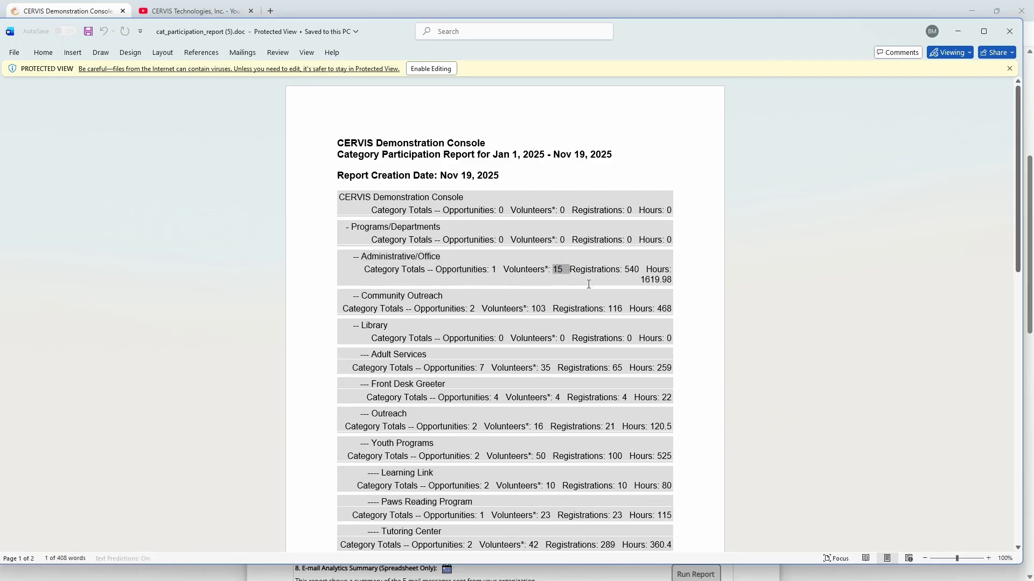
pyautogui.doubleClick(634, 270)
pyautogui.click(647, 281)
pyautogui.doubleClick(671, 279)
pyautogui.click(589, 280)
# Check the report total of 241 volunteers, then close the Word report
pyautogui.scroll(-15, 691, 210)
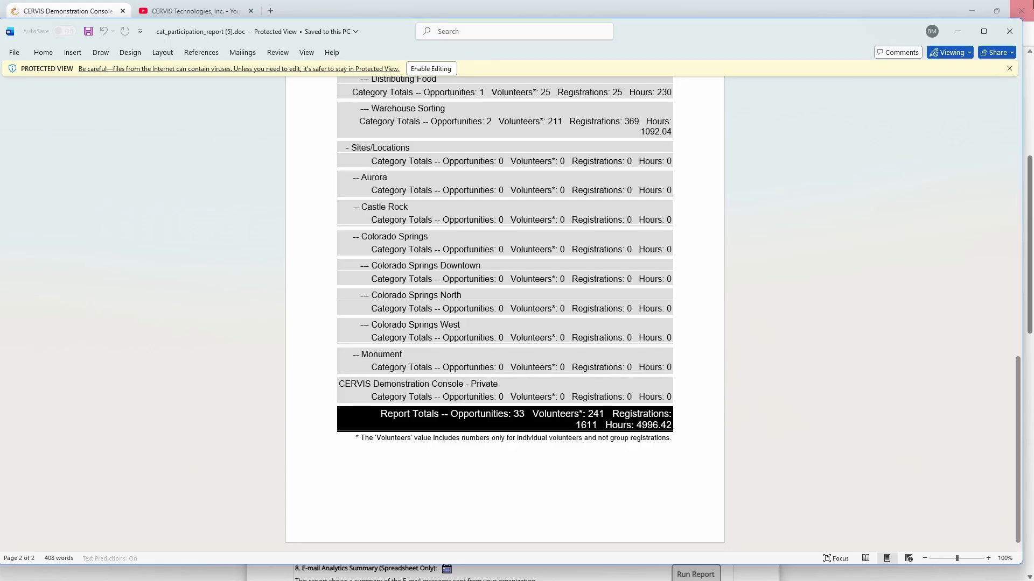
pyautogui.doubleClick(593, 413)
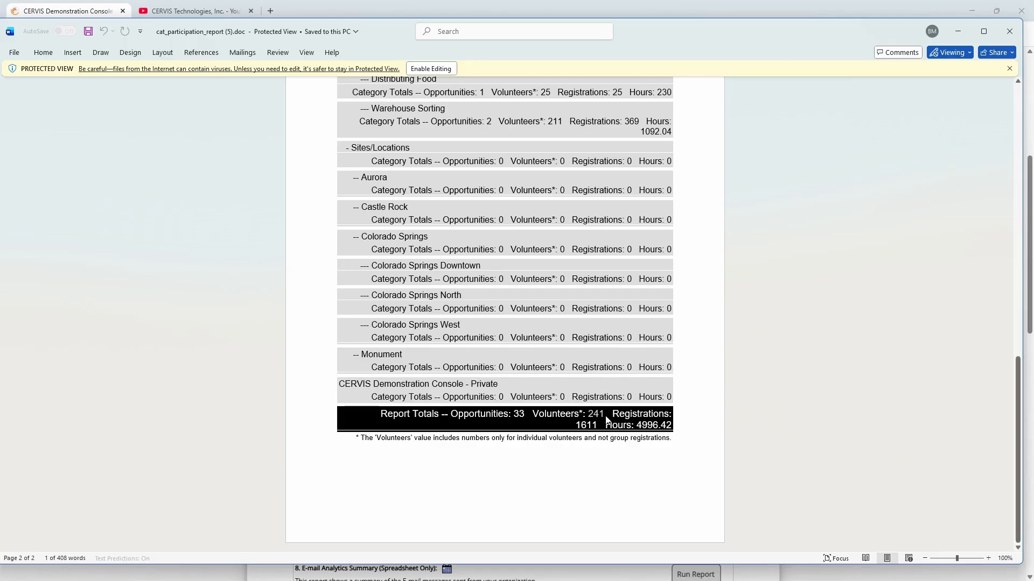
pyautogui.click(679, 429)
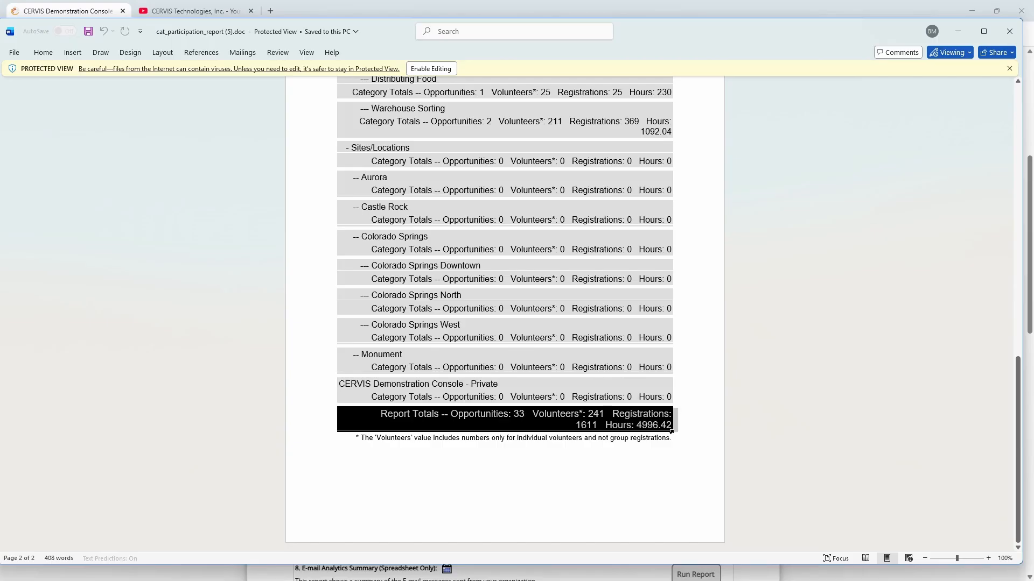
pyautogui.click(1010, 31)
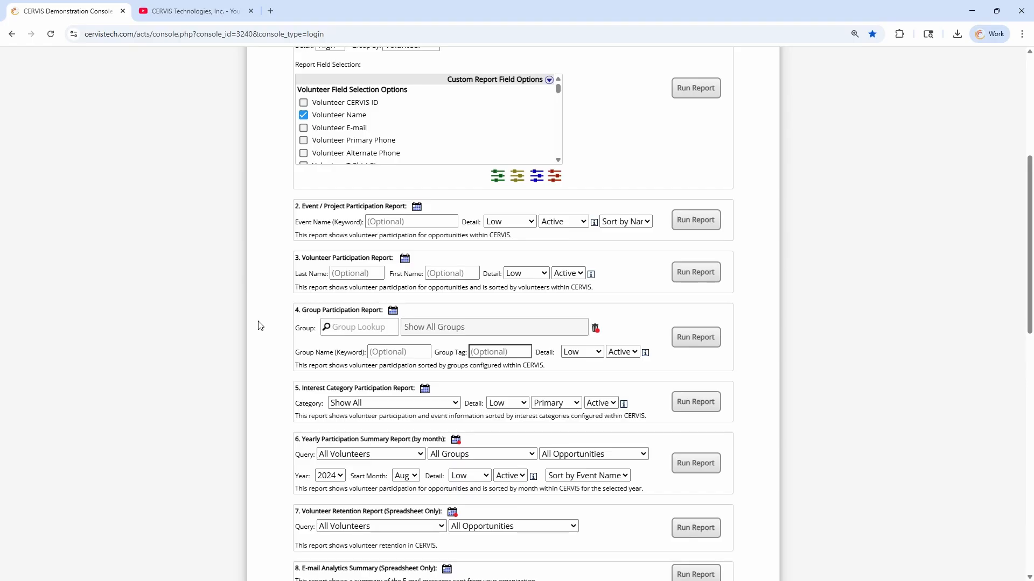
# Set the Custom Participation Report's group activity option to Include Group Activity
pyautogui.scroll(4, 266, 319)
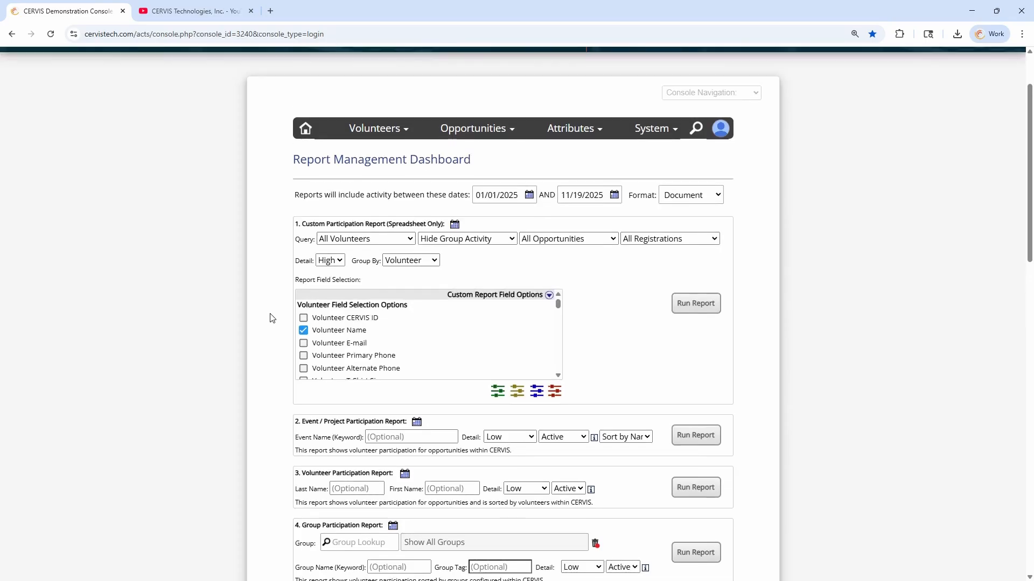
pyautogui.scroll(1, 268, 307)
pyautogui.scroll(-1, 273, 293)
pyautogui.moveTo(303, 225); pyautogui.dragTo(436, 222)
pyautogui.click(436, 222)
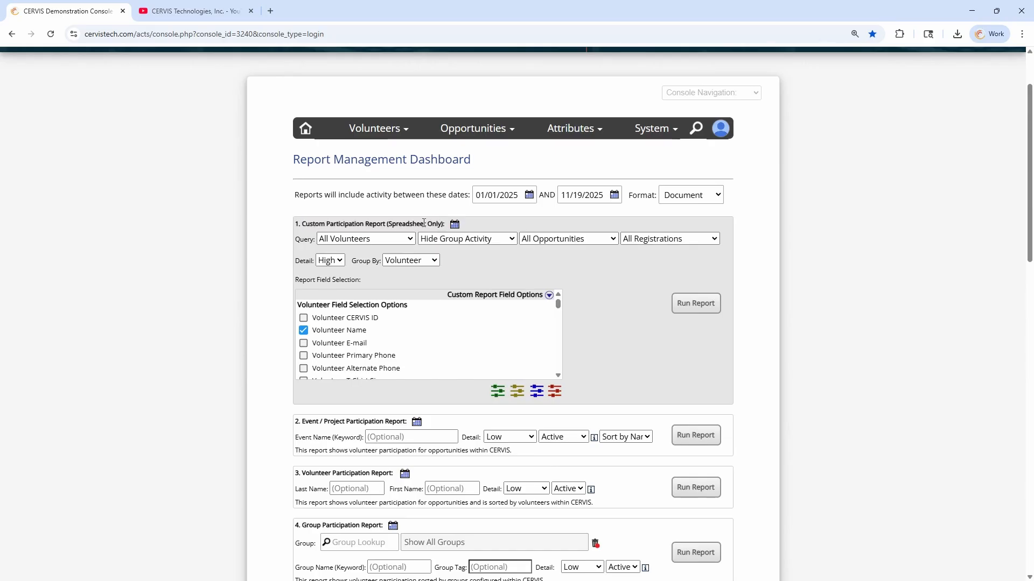
pyautogui.click(453, 240)
pyautogui.press('Down')
pyautogui.press('Return')
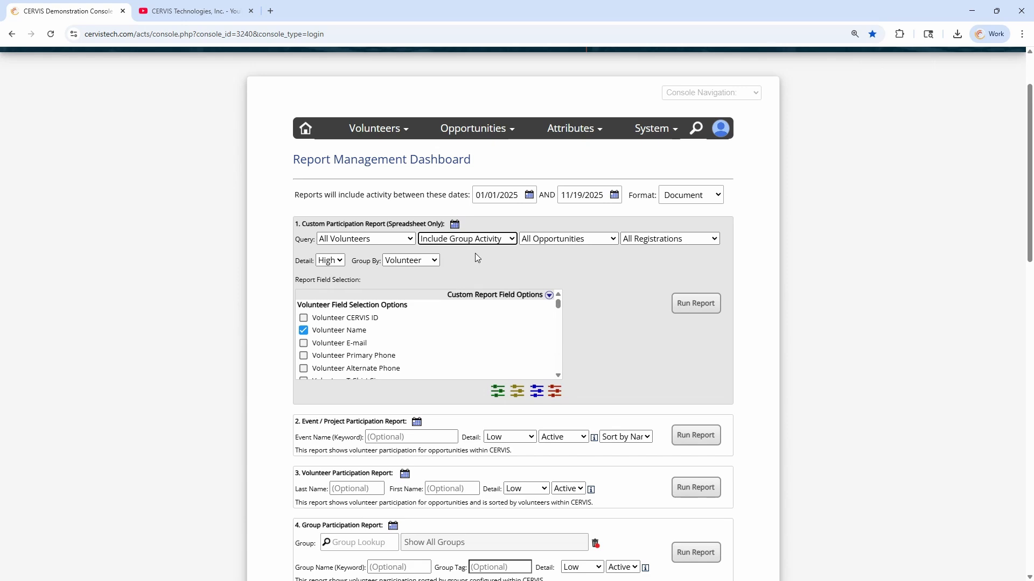
# Choose Hide Individual Volunteers as the query and run the custom report
pyautogui.click(371, 240)
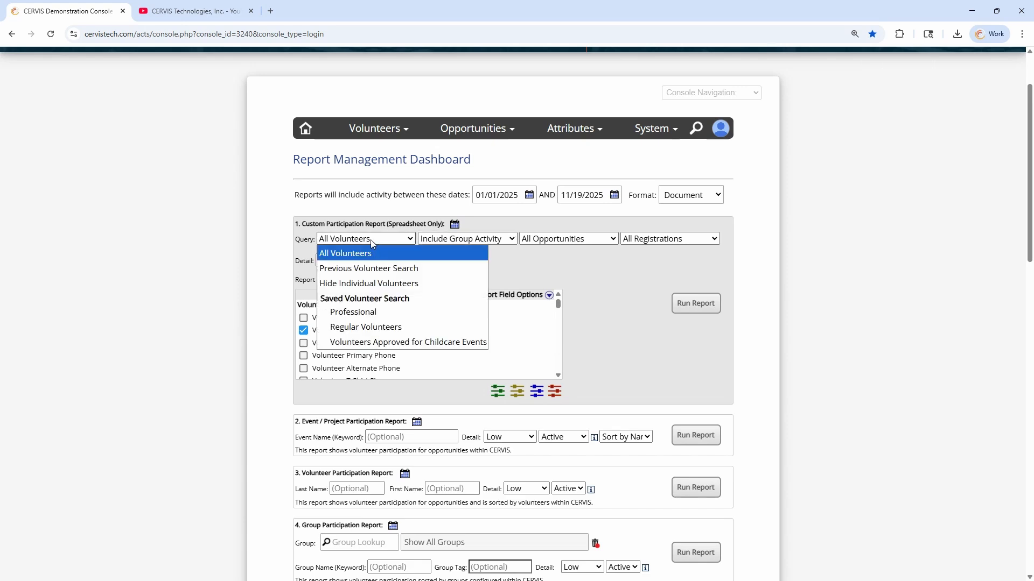
pyautogui.click(370, 282)
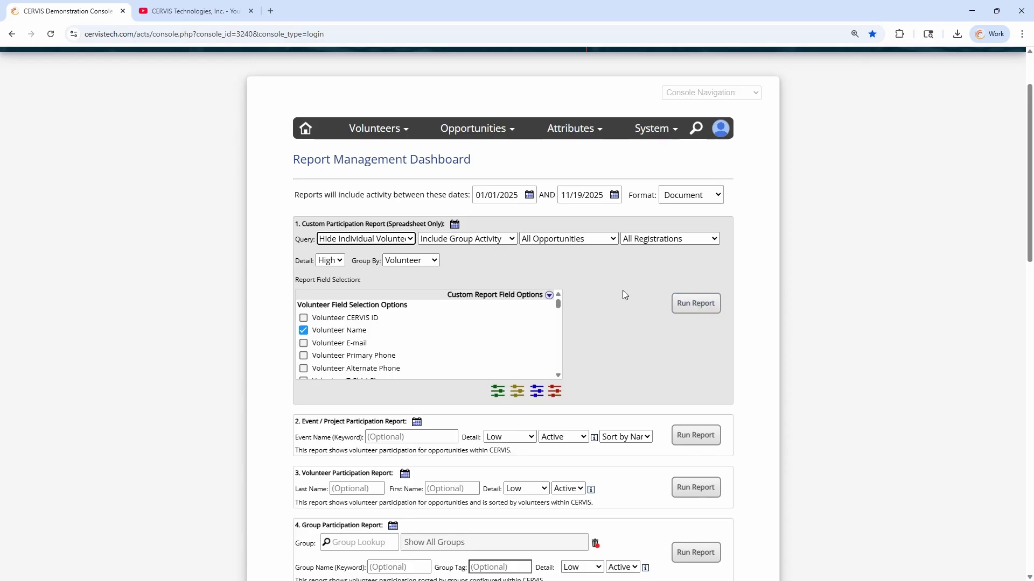
pyautogui.click(694, 303)
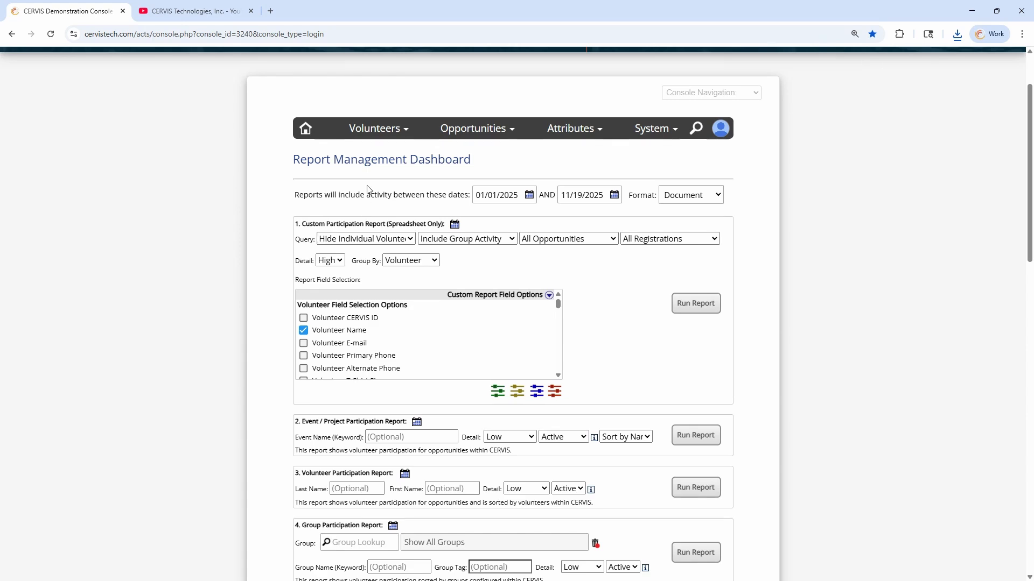
pyautogui.scroll(-5, 302, 294)
pyautogui.scroll(-4, 294, 294)
pyautogui.scroll(-2, 293, 323)
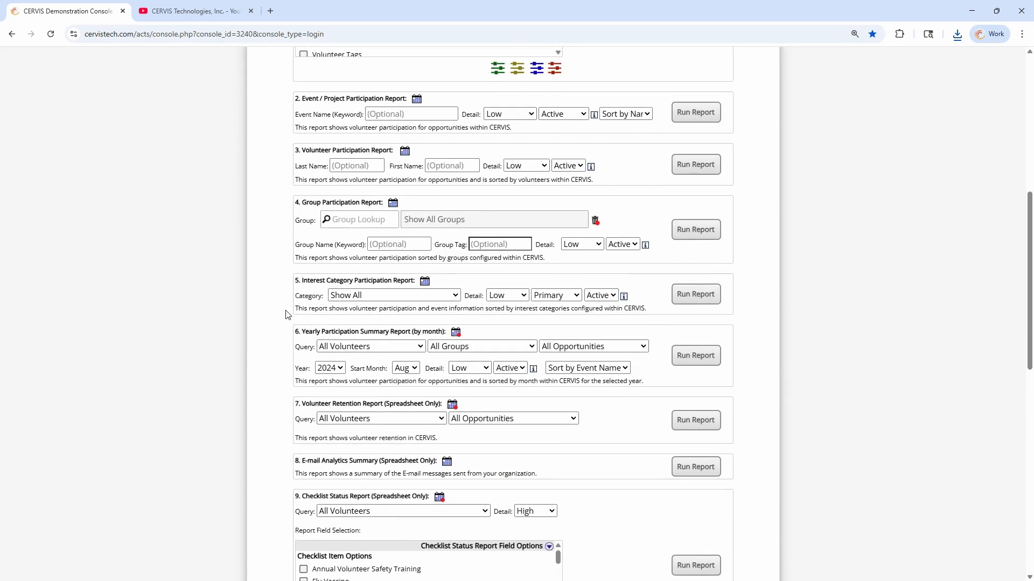
pyautogui.scroll(2, 293, 355)
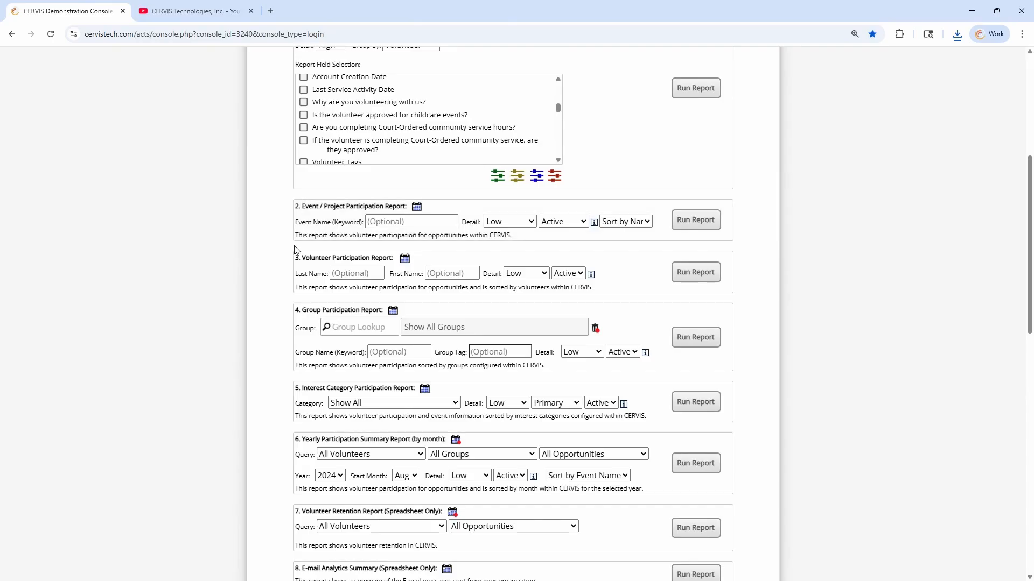
pyautogui.moveTo(302, 258); pyautogui.dragTo(353, 259)
pyautogui.moveTo(302, 206); pyautogui.dragTo(350, 207)
pyautogui.moveTo(304, 388); pyautogui.dragTo(355, 389)
pyautogui.click(356, 389)
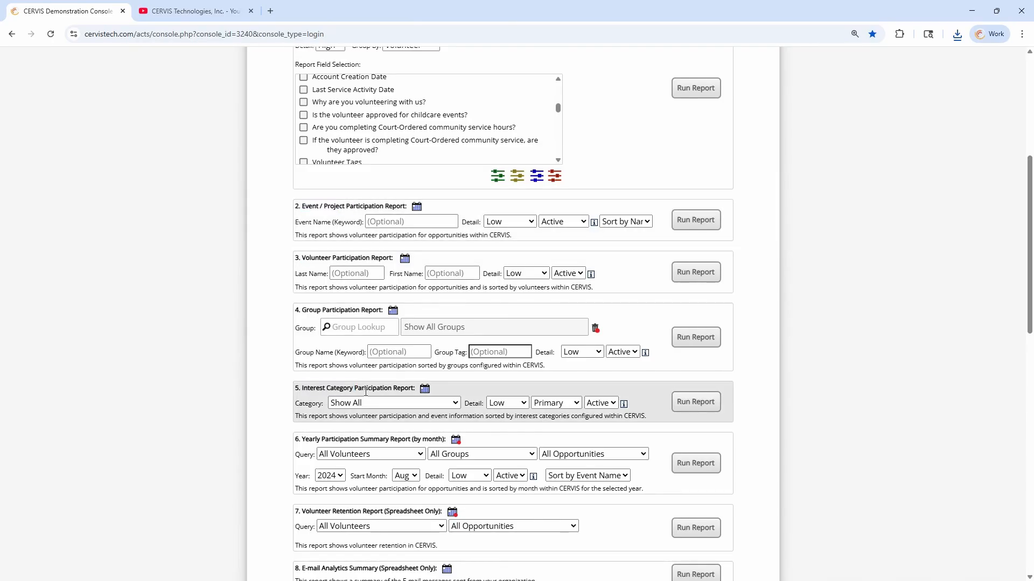
pyautogui.moveTo(420, 440); pyautogui.dragTo(445, 440)
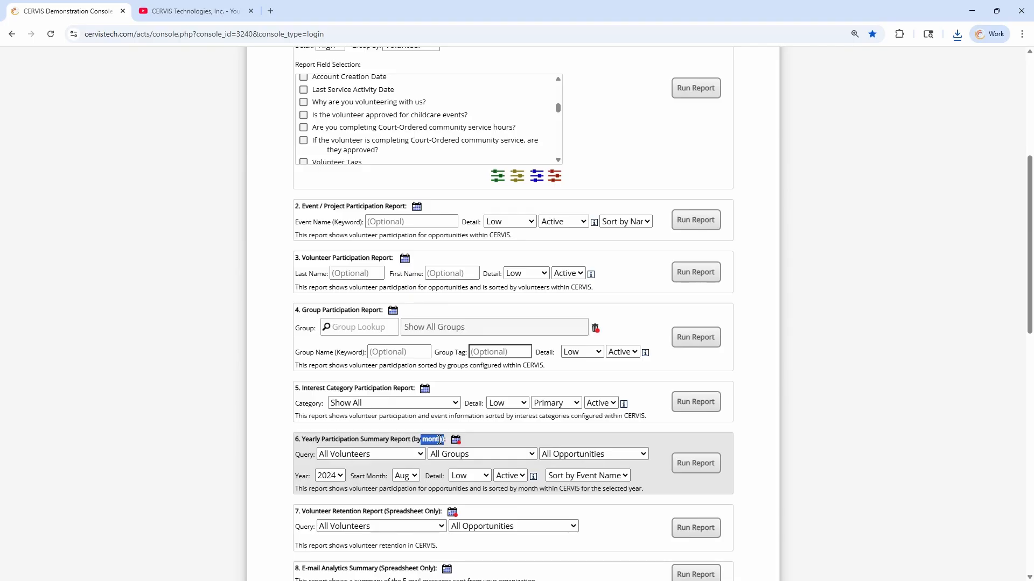
pyautogui.scroll(3, 386, 437)
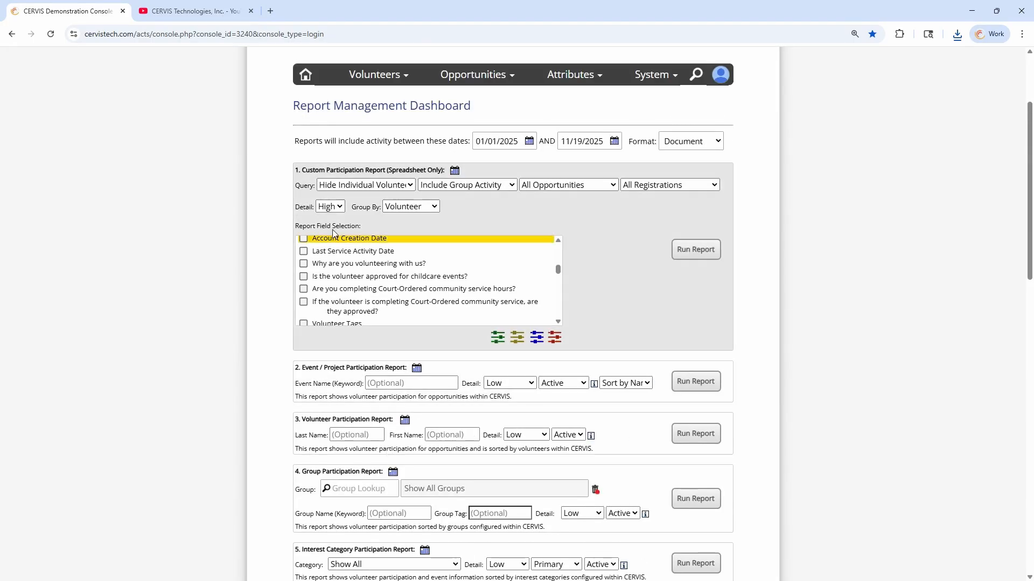
pyautogui.moveTo(315, 170); pyautogui.dragTo(383, 170)
pyautogui.click(383, 170)
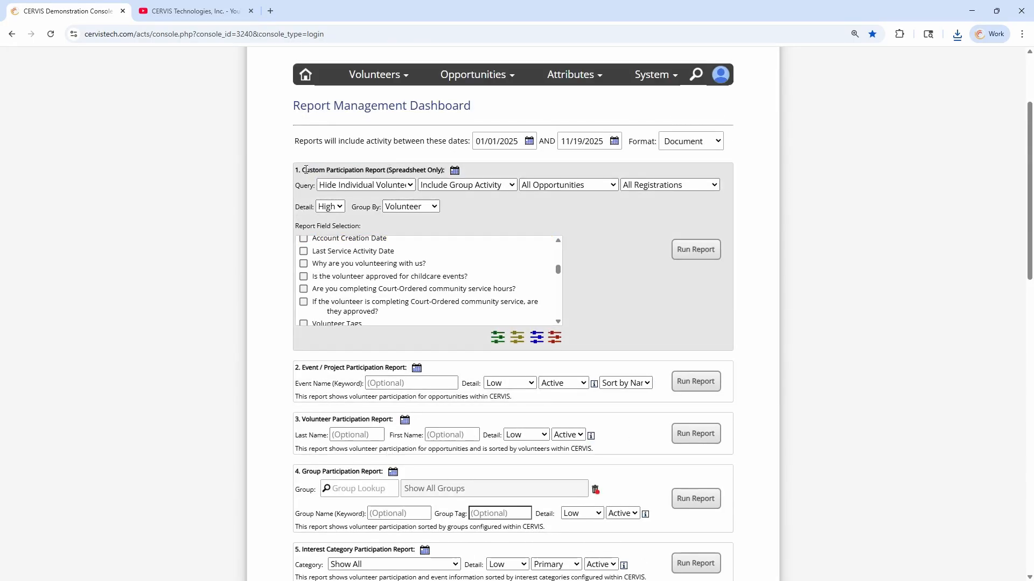
pyautogui.moveTo(302, 170); pyautogui.dragTo(412, 171)
pyautogui.click(414, 170)
pyautogui.doubleClick(305, 186)
pyautogui.moveTo(295, 170); pyautogui.dragTo(437, 171)
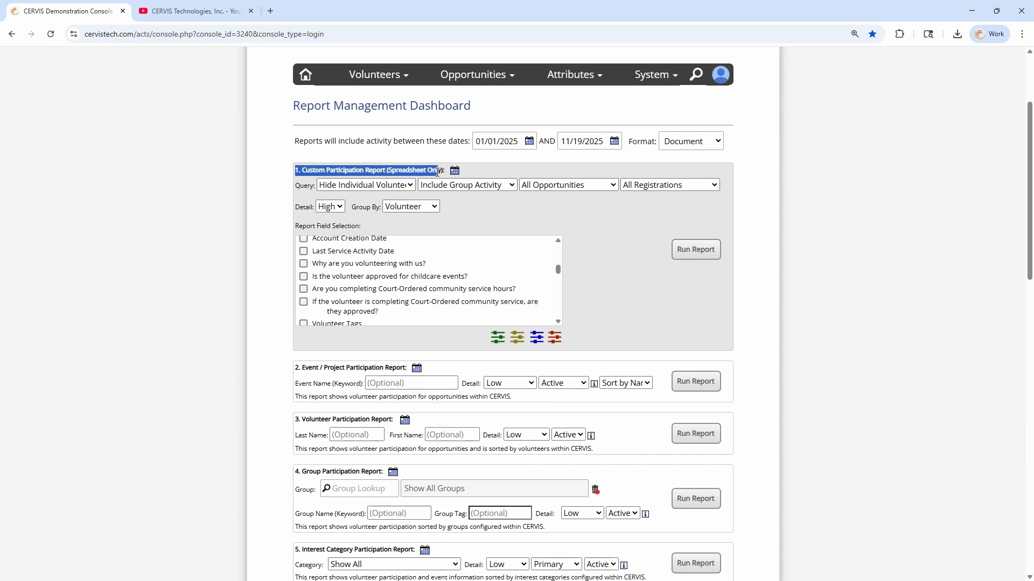
pyautogui.click(437, 171)
pyautogui.moveTo(303, 170); pyautogui.dragTo(444, 170)
pyautogui.click(400, 171)
pyautogui.click(444, 168)
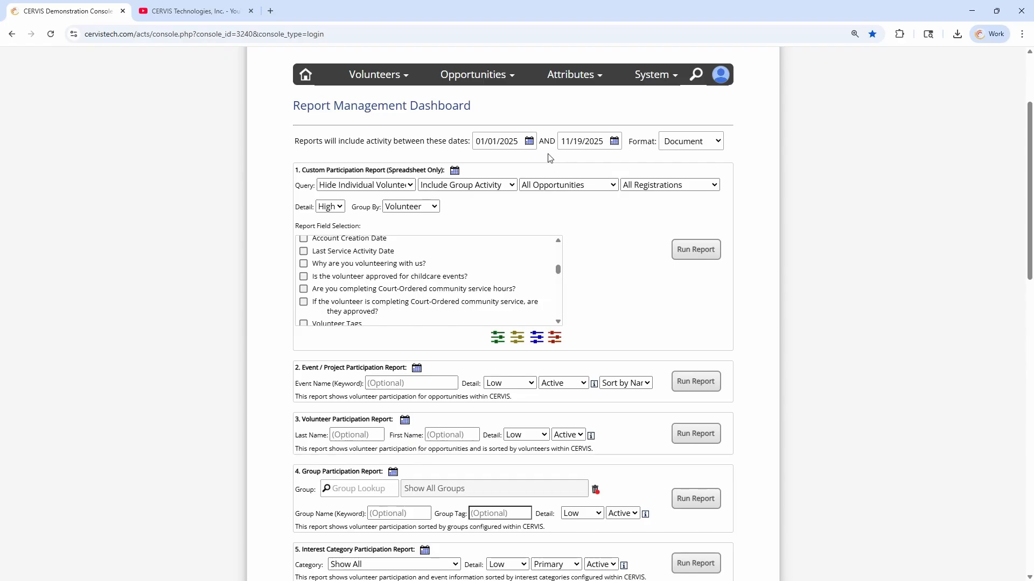
# Switch the report output format to Spreadsheet and back to Document
pyautogui.click(694, 141)
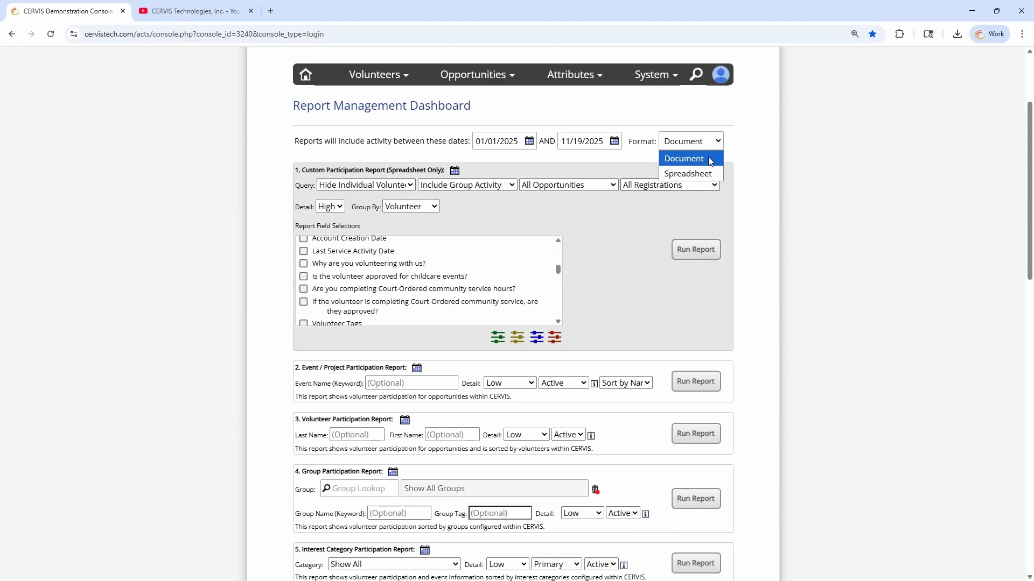
pyautogui.click(707, 173)
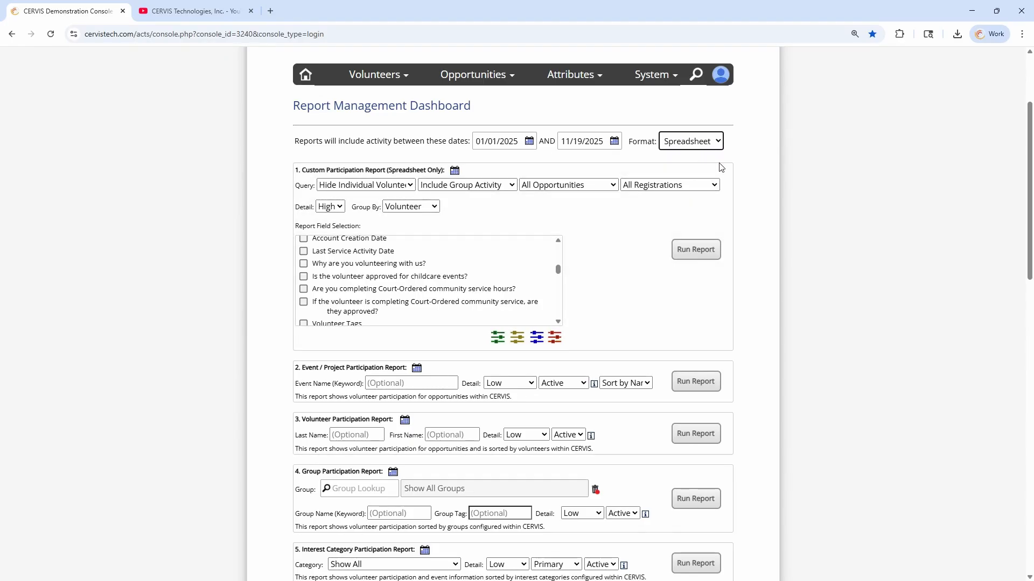
pyautogui.click(699, 141)
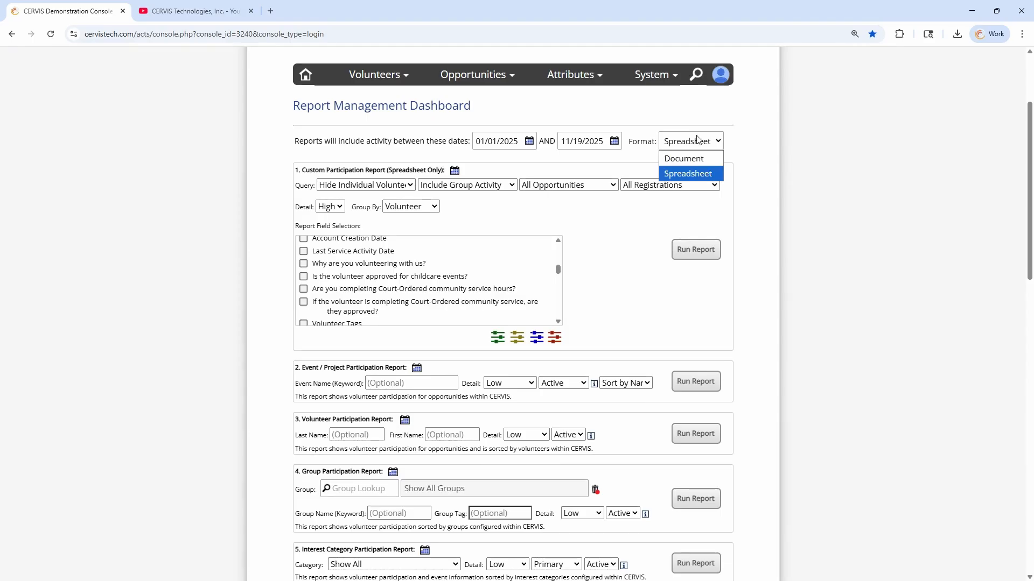
pyautogui.click(688, 157)
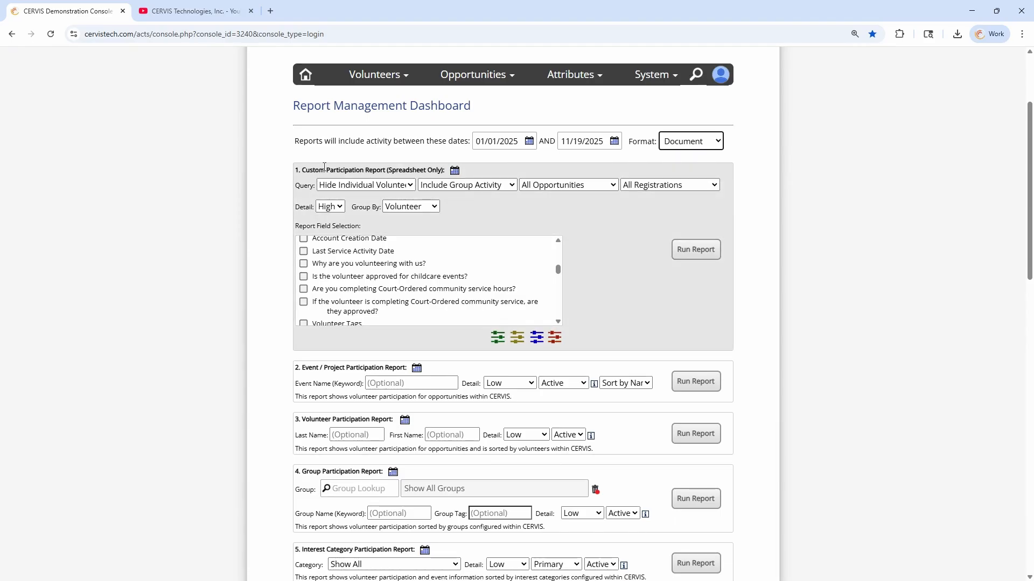
pyautogui.moveTo(324, 167); pyautogui.dragTo(439, 169)
pyautogui.click(436, 168)
pyautogui.click(441, 169)
pyautogui.doubleClick(304, 186)
# Keep Include Group Activity and All Registrations, and set the query to All Volunteers
pyautogui.click(509, 185)
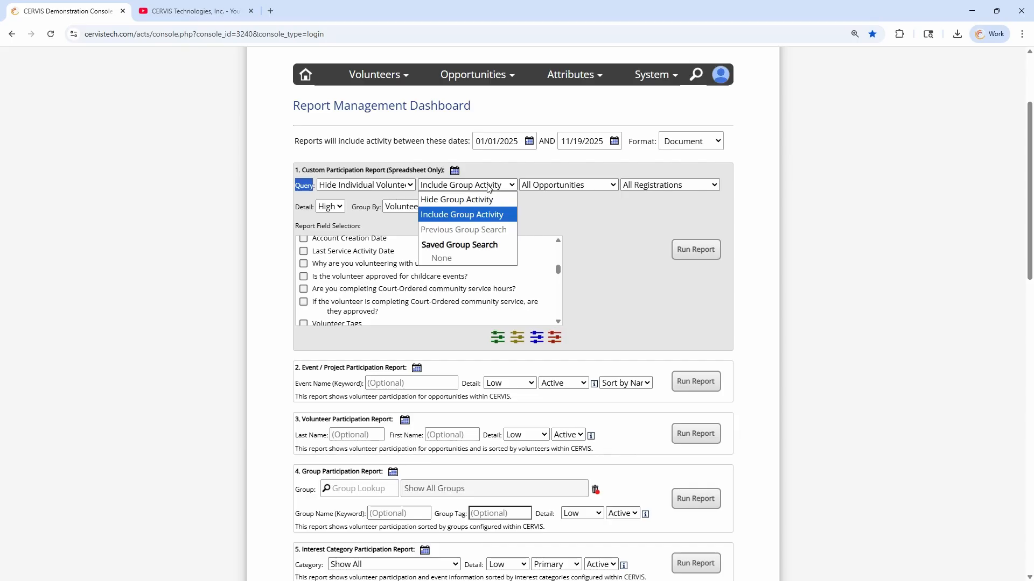
pyautogui.click(511, 199)
pyautogui.click(673, 185)
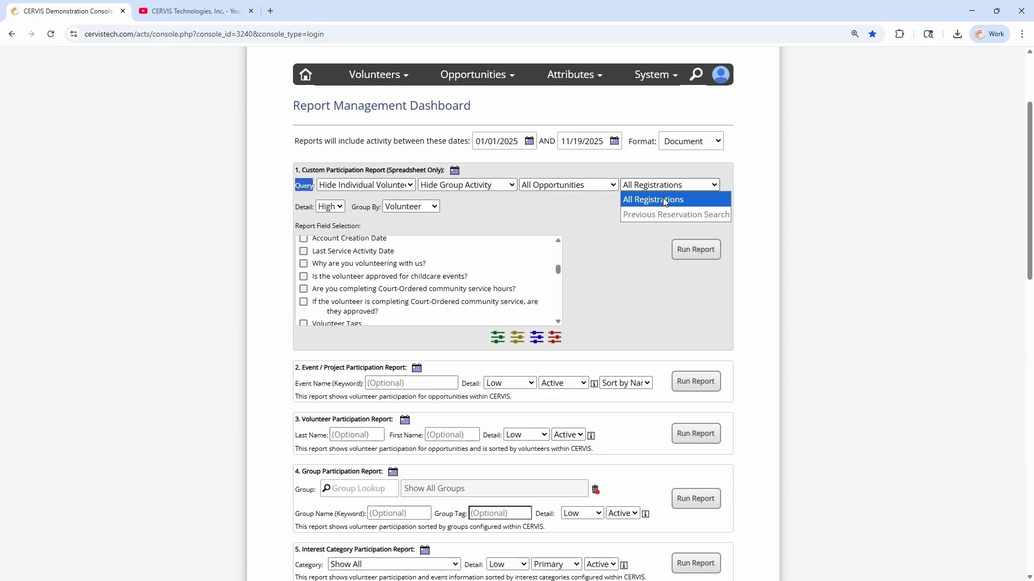
pyautogui.click(664, 200)
pyautogui.click(586, 185)
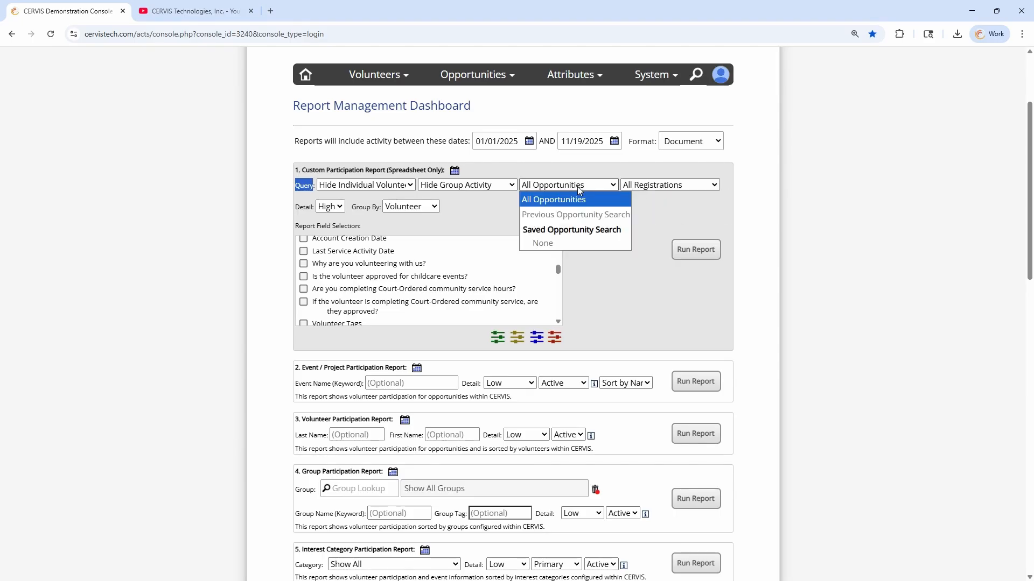
pyautogui.click(463, 185)
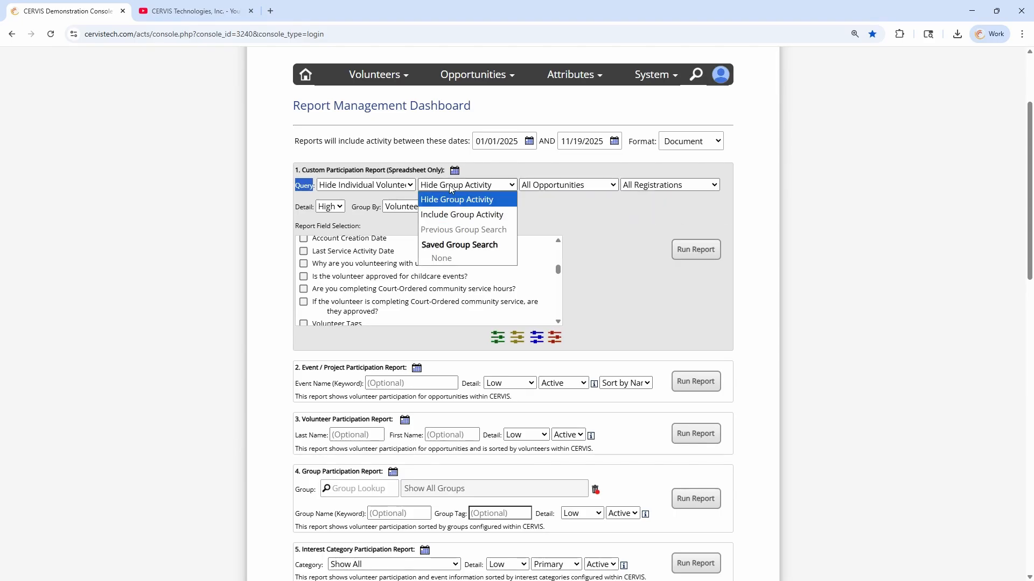
pyautogui.click(462, 215)
pyautogui.click(361, 186)
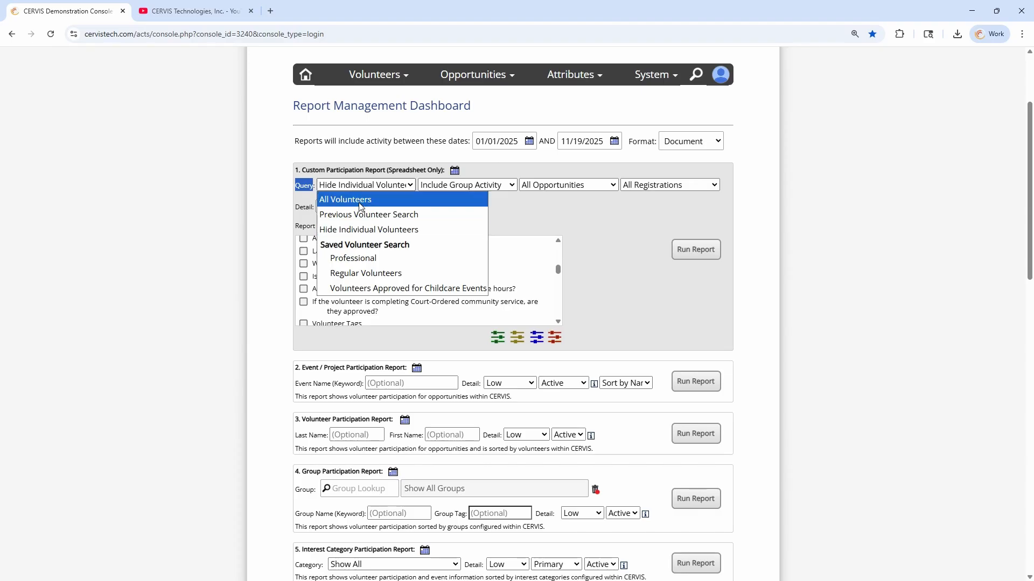
pyautogui.click(351, 199)
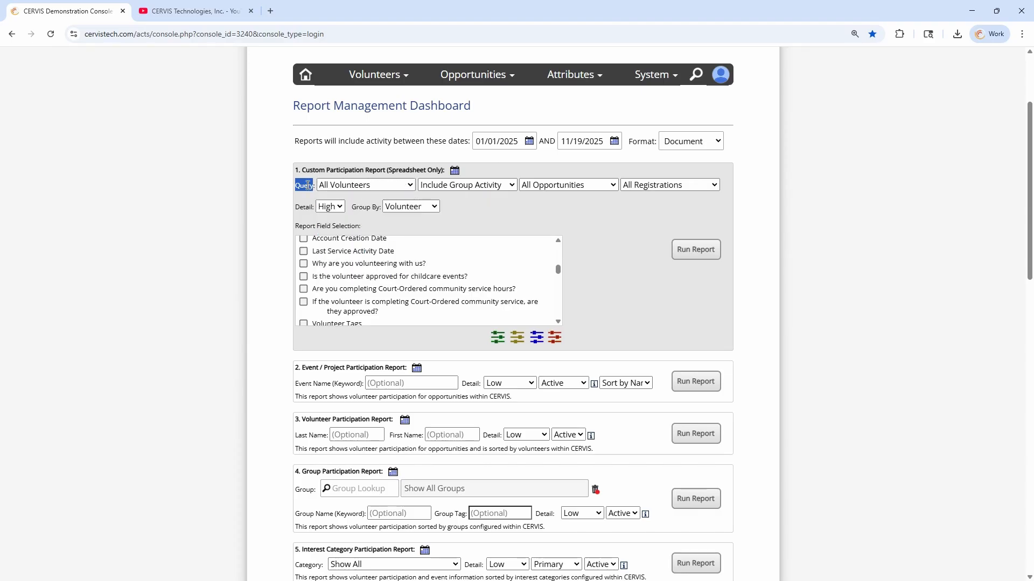
pyautogui.click(308, 186)
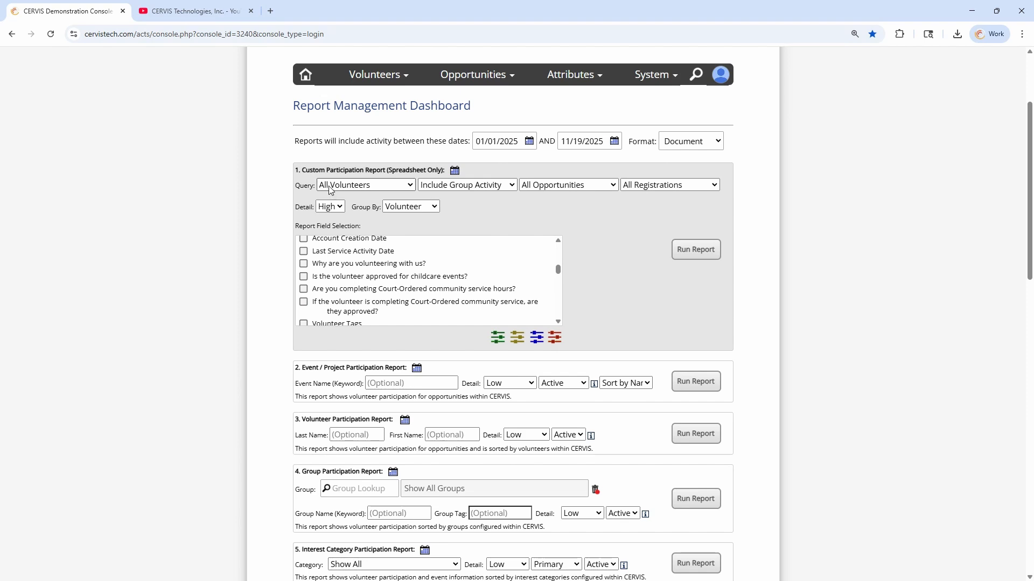
# Go to the Advanced Volunteer Search page from the Volunteers menu
pyautogui.click(382, 75)
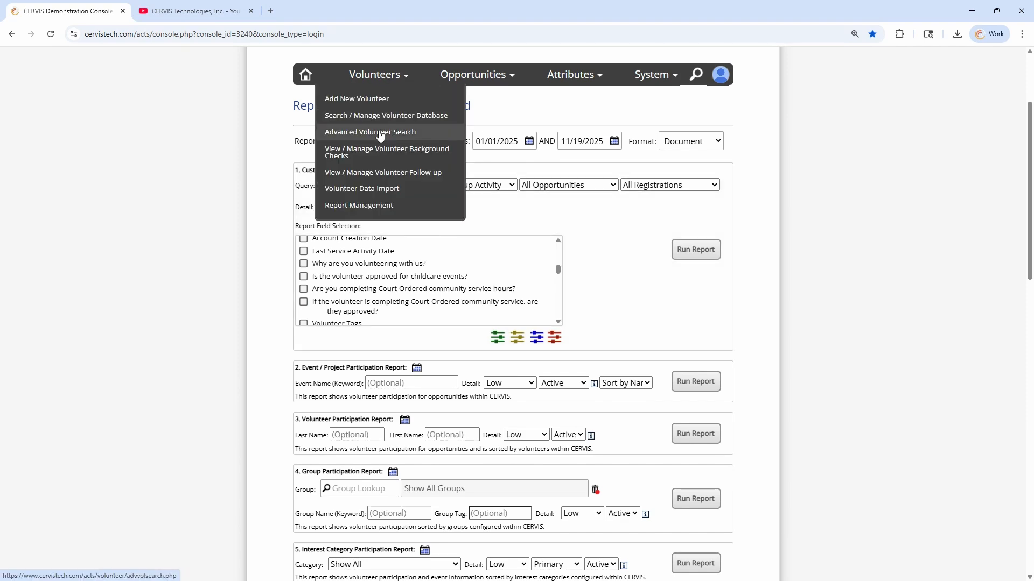
pyautogui.click(481, 77)
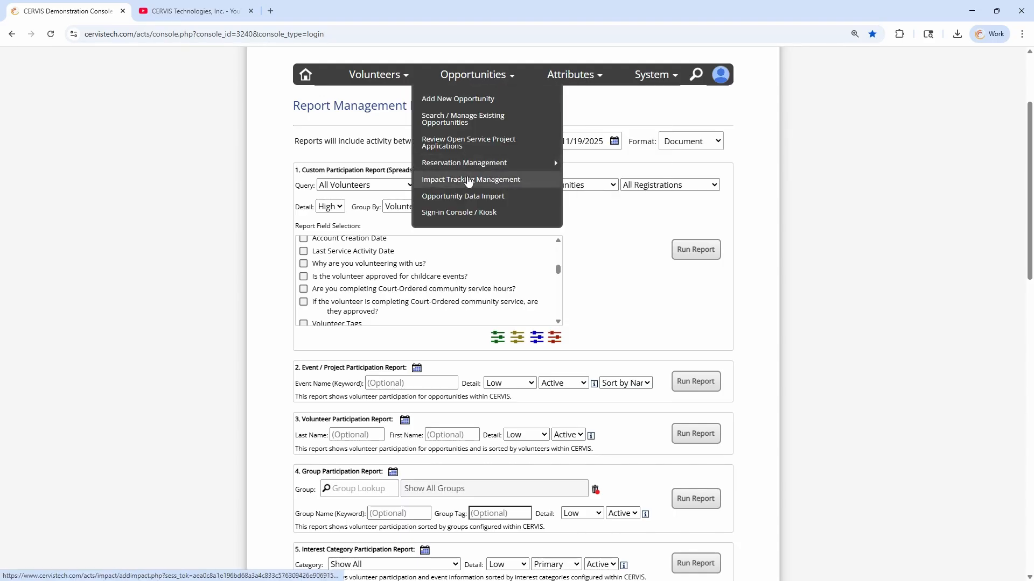
pyautogui.moveTo(377, 75)
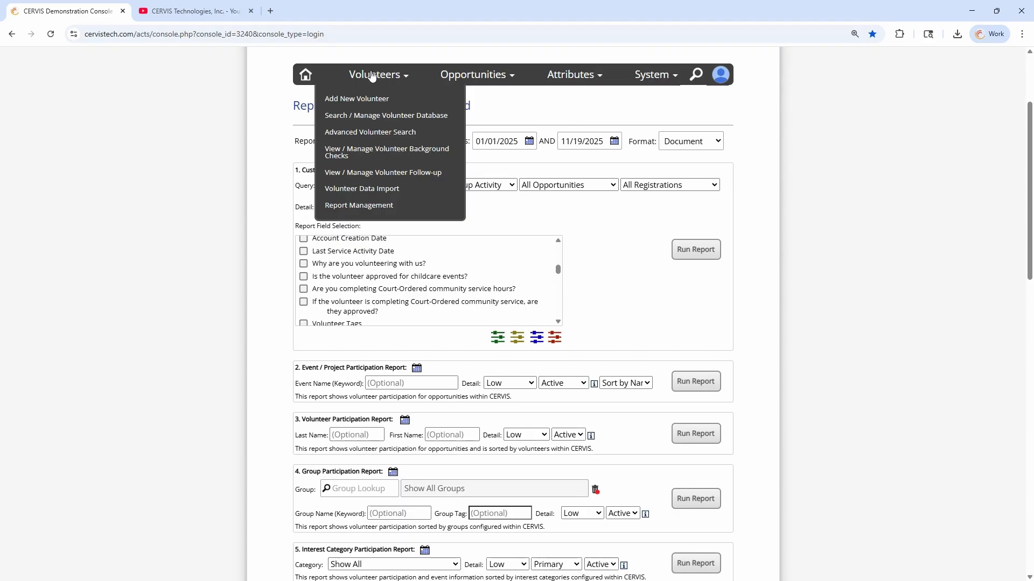
pyautogui.click(370, 133)
# Set the volunteer age filter to Start Age 18 and End Age 150
pyautogui.scroll(-4, 365, 192)
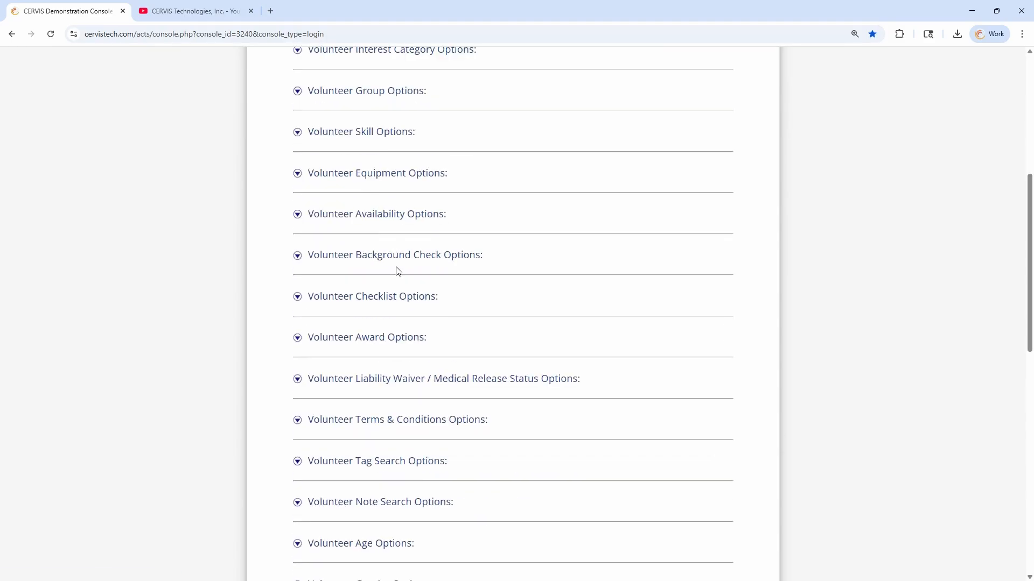
pyautogui.scroll(-2, 400, 273)
pyautogui.scroll(-3, 421, 270)
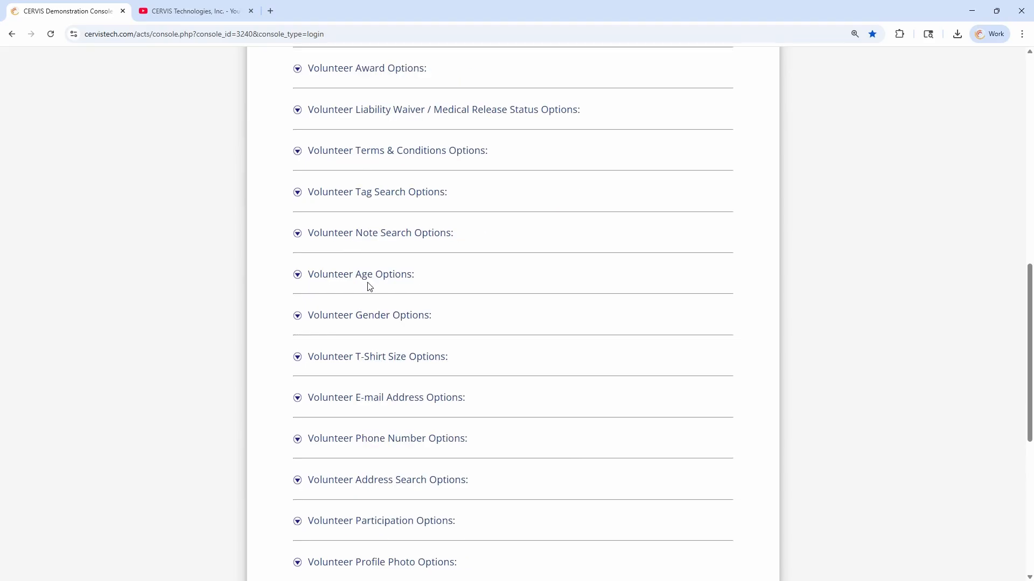
pyautogui.click(370, 276)
pyautogui.click(585, 317)
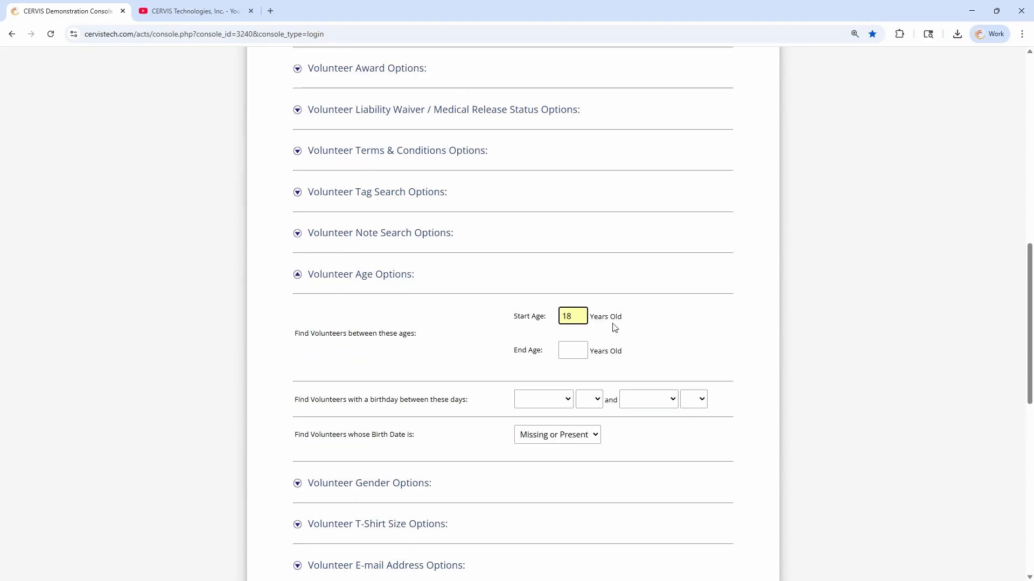
pyautogui.press('Tab')
pyautogui.write('150')
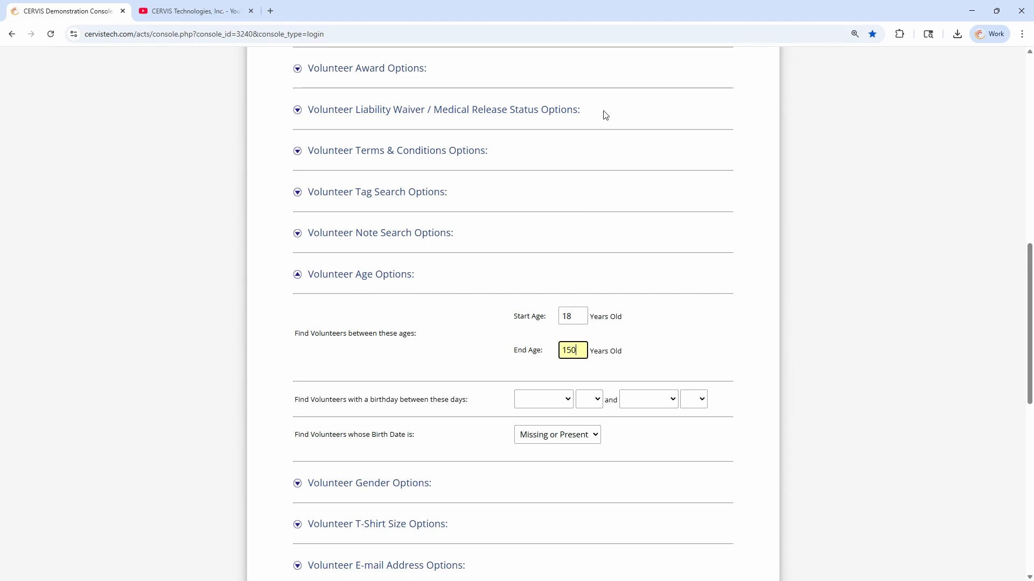
pyautogui.click(466, 334)
pyautogui.scroll(-10, 466, 348)
# Search the volunteer database by age and confirm the 242 matching results
pyautogui.click(517, 355)
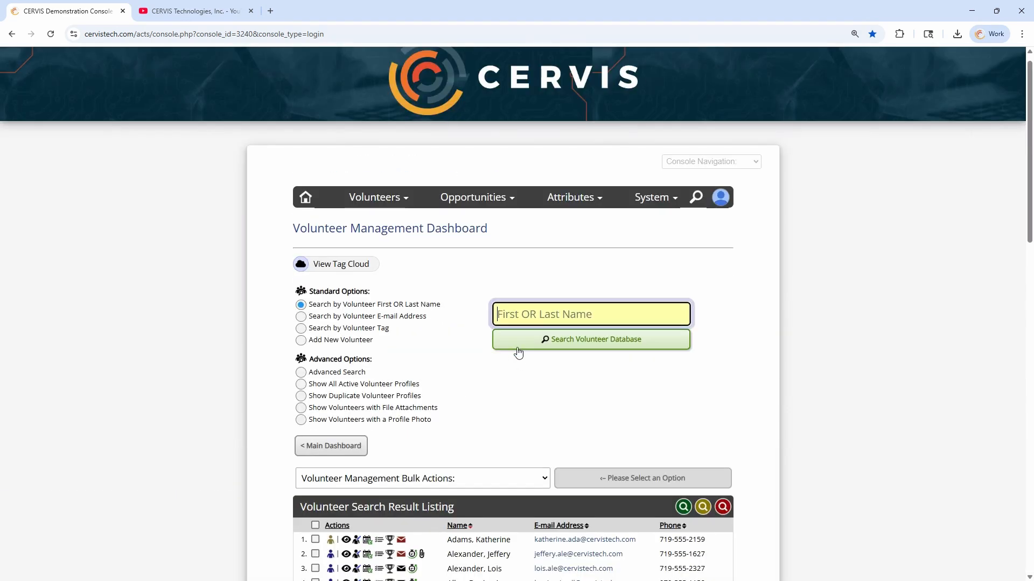
pyautogui.scroll(-6, 518, 362)
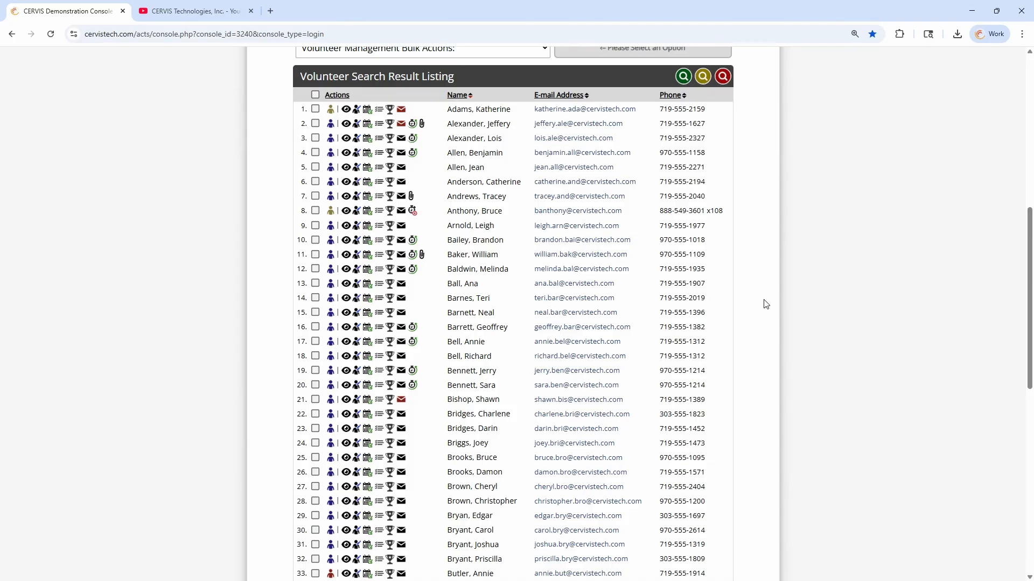
pyautogui.scroll(-10, 766, 305)
pyautogui.doubleClick(479, 340)
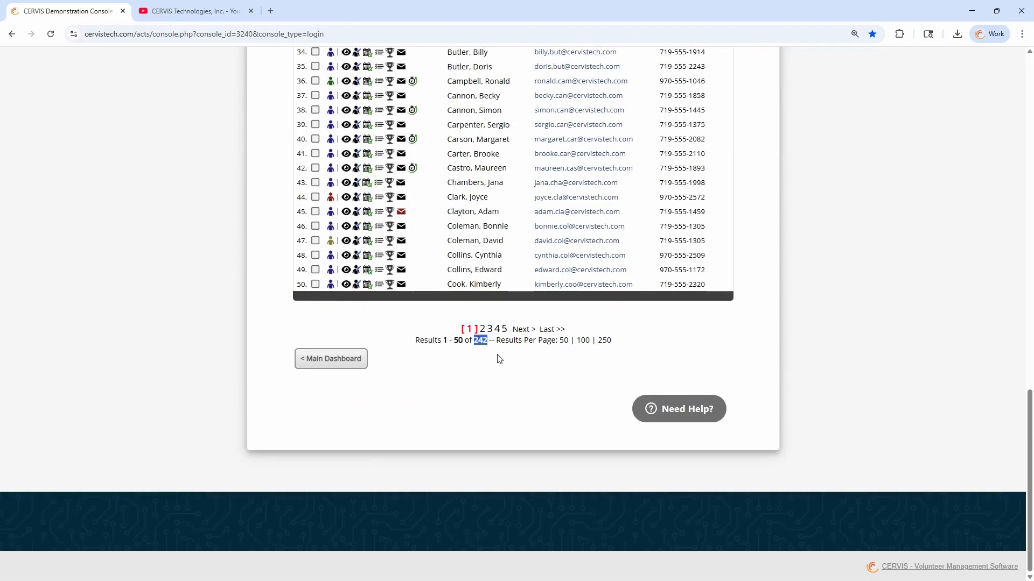
pyautogui.scroll(10, 503, 386)
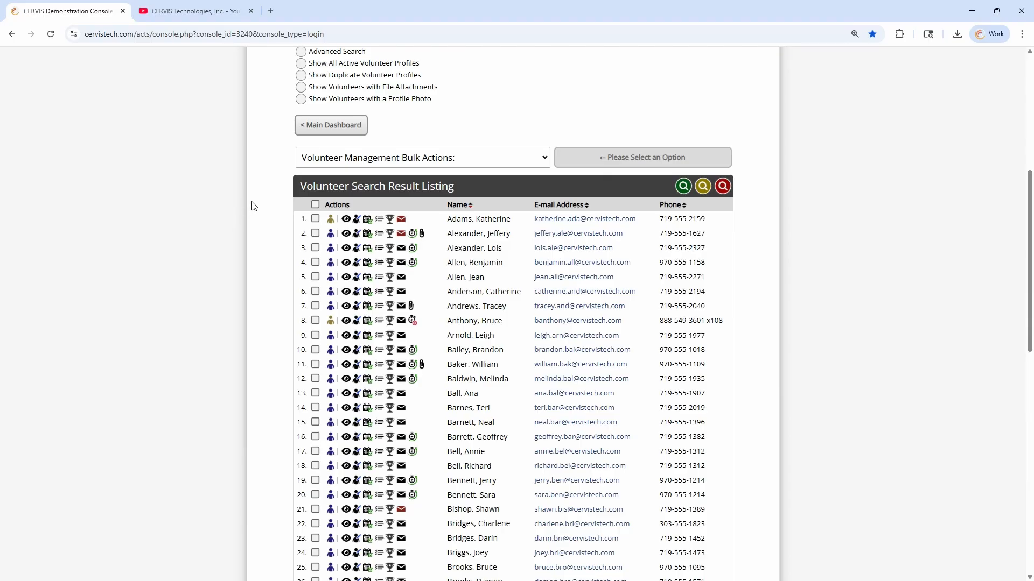
pyautogui.scroll(6, 254, 207)
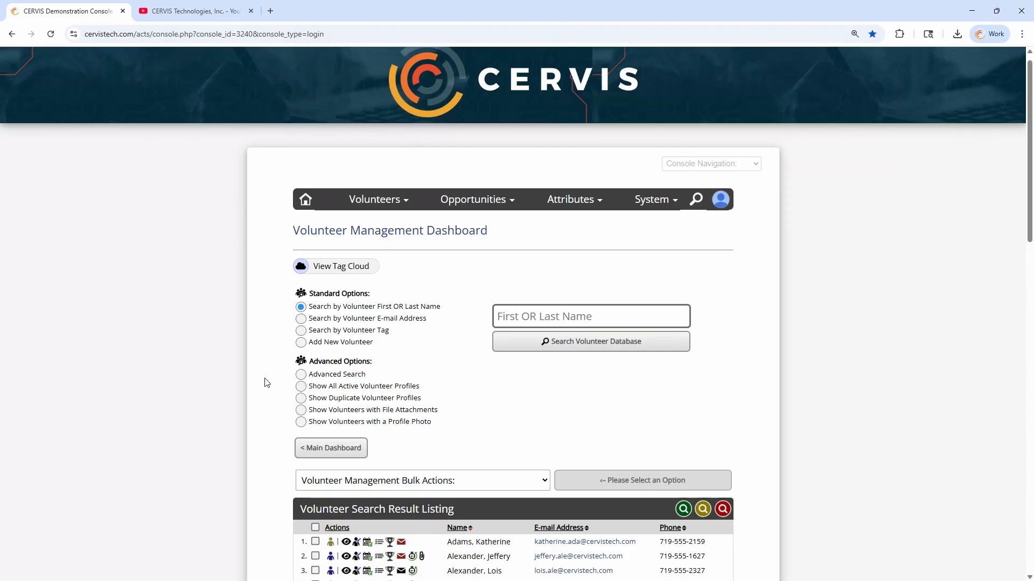
pyautogui.click(366, 200)
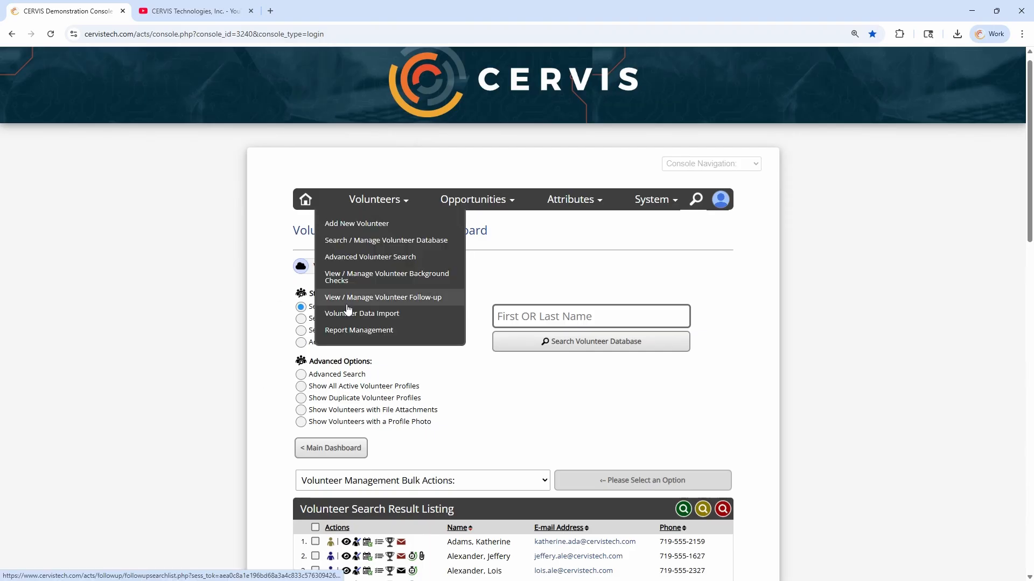
# On the Report Management Dashboard, set the custom report query to Previous Volunteer Search
pyautogui.click(350, 331)
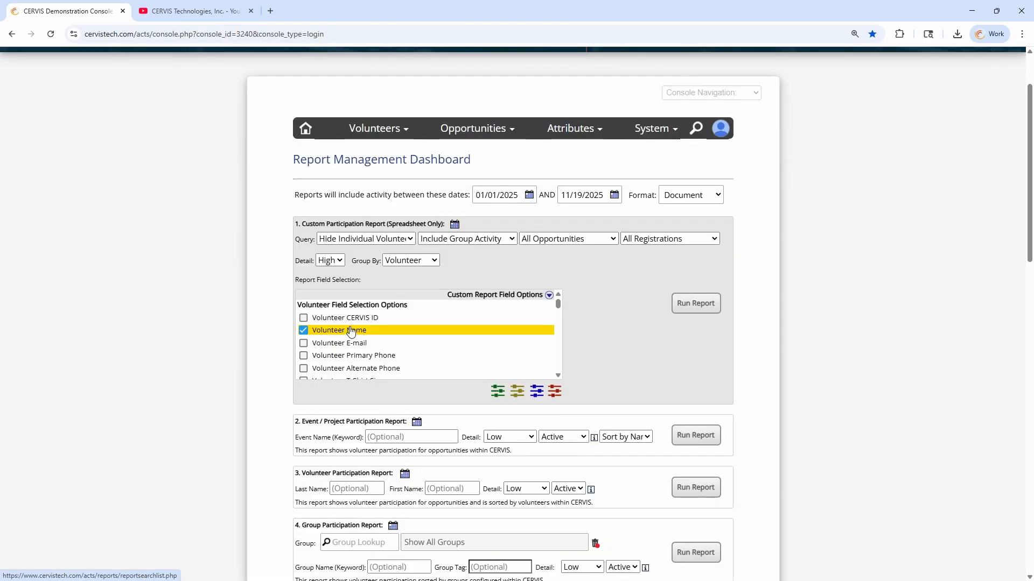
pyautogui.doubleClick(309, 240)
pyautogui.click(360, 242)
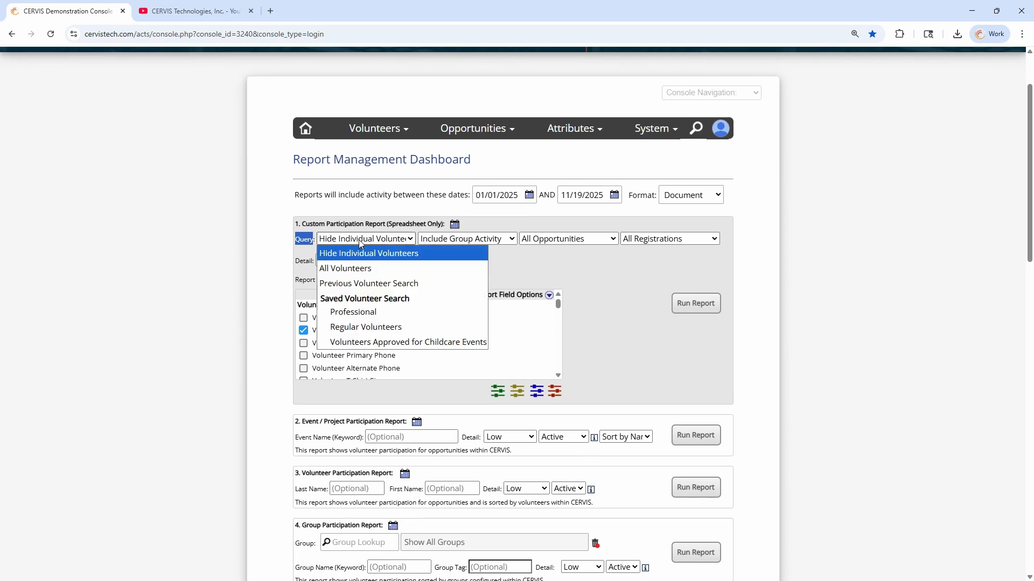
pyautogui.click(353, 269)
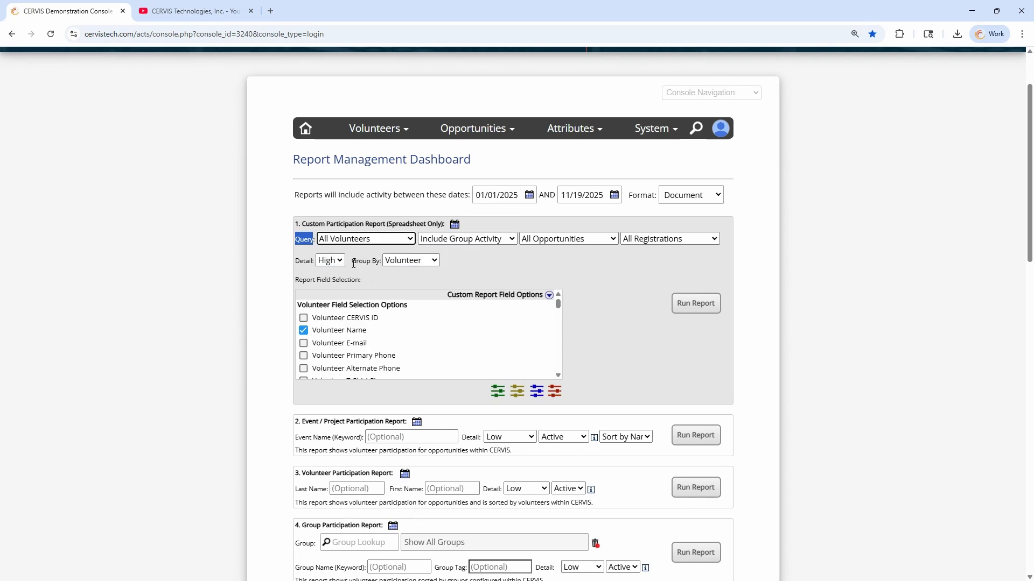
pyautogui.click(375, 240)
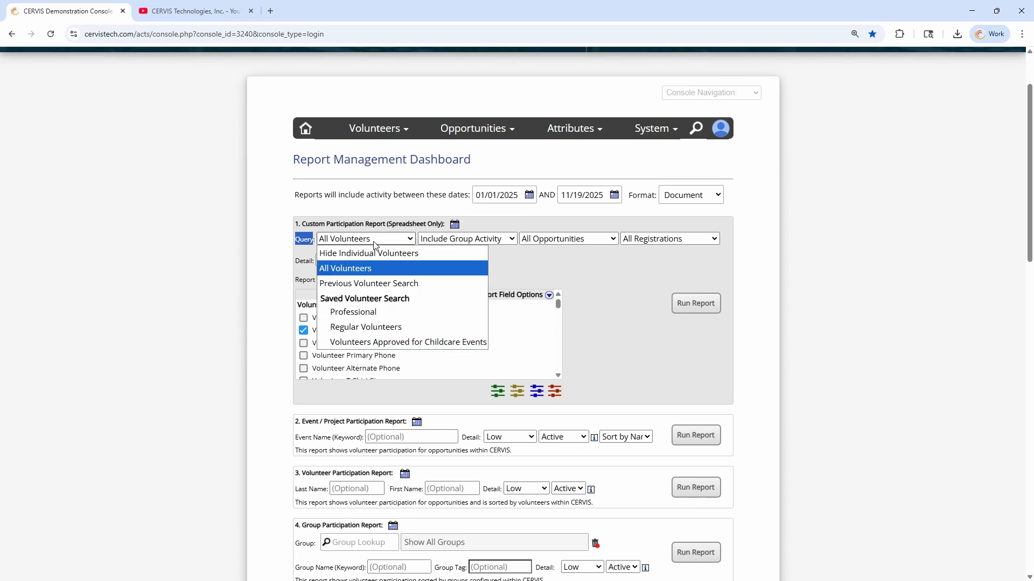
pyautogui.click(399, 285)
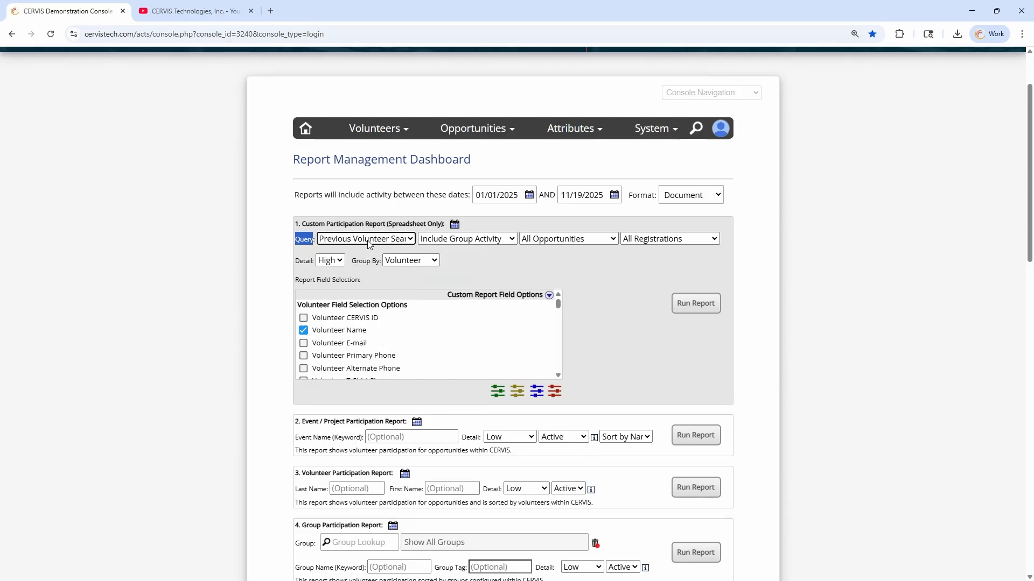
# Keep Include Group Activity and All Opportunities as the custom report filters
pyautogui.click(455, 239)
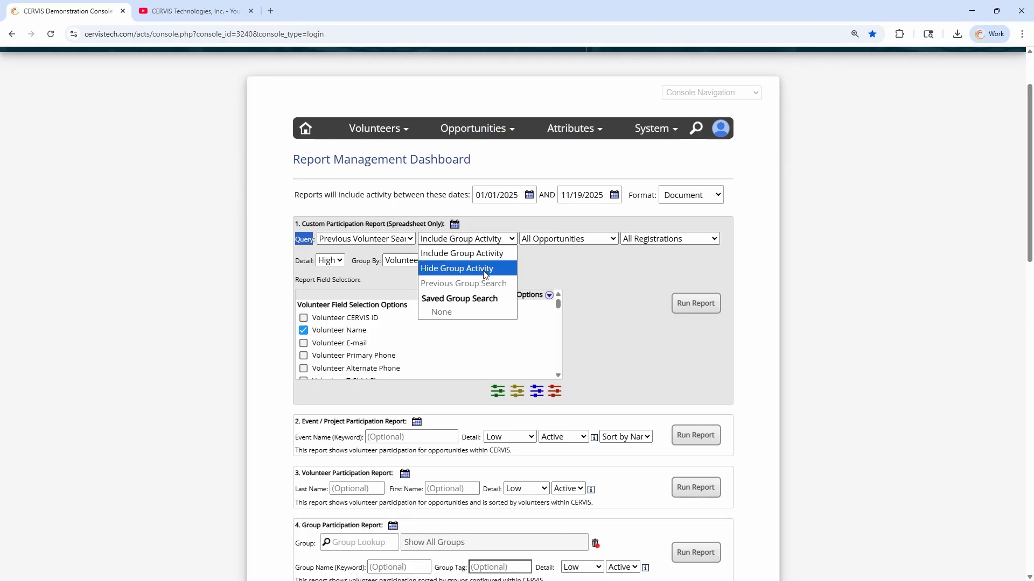
pyautogui.click(562, 261)
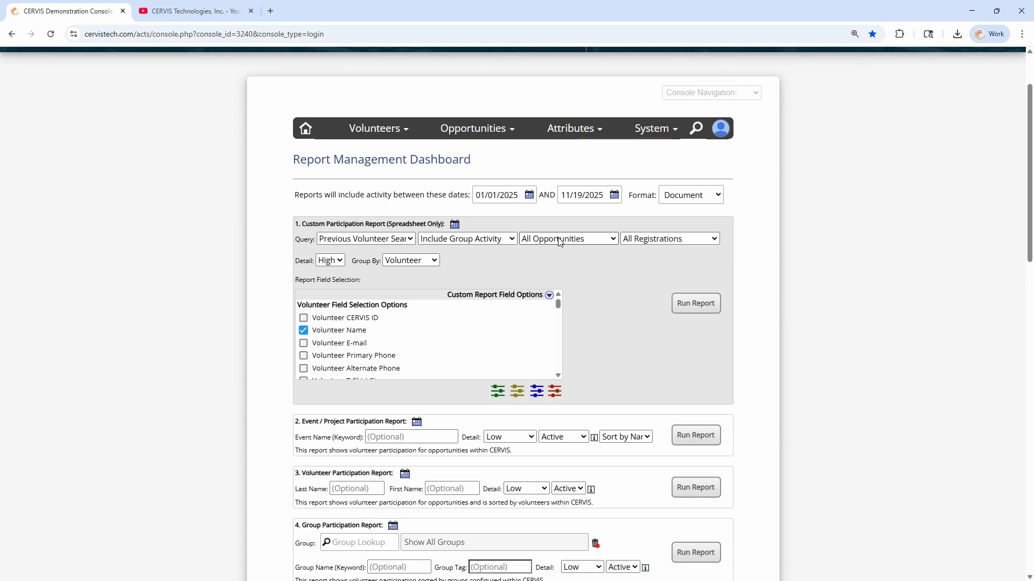
pyautogui.click(474, 131)
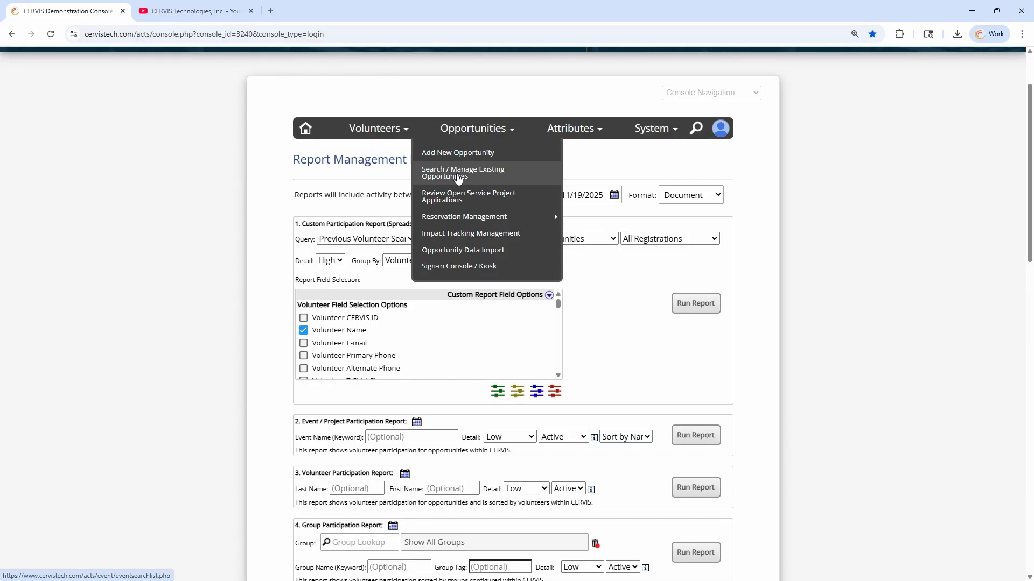
pyautogui.click(584, 240)
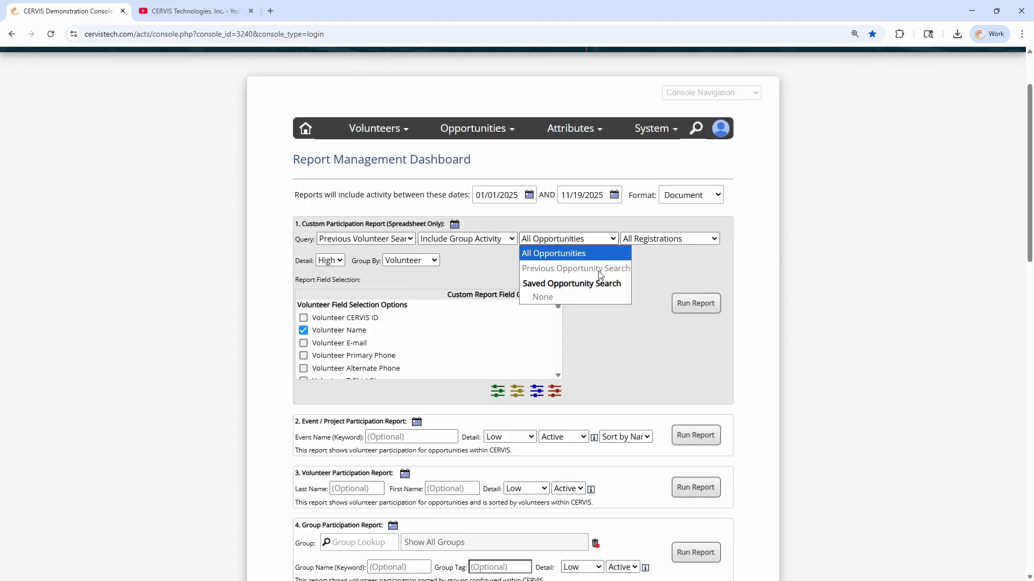
pyautogui.click(552, 240)
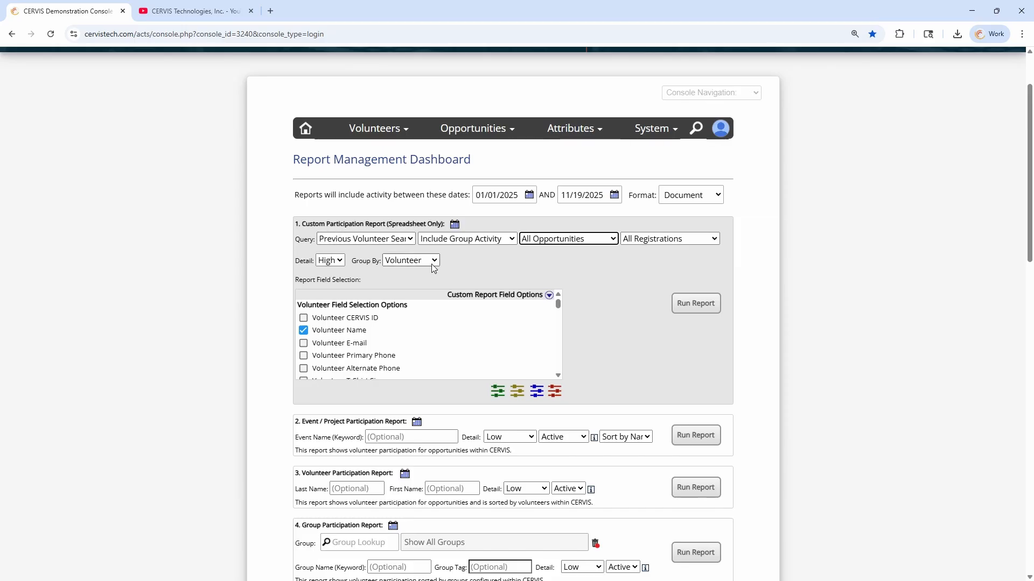
pyautogui.click(473, 282)
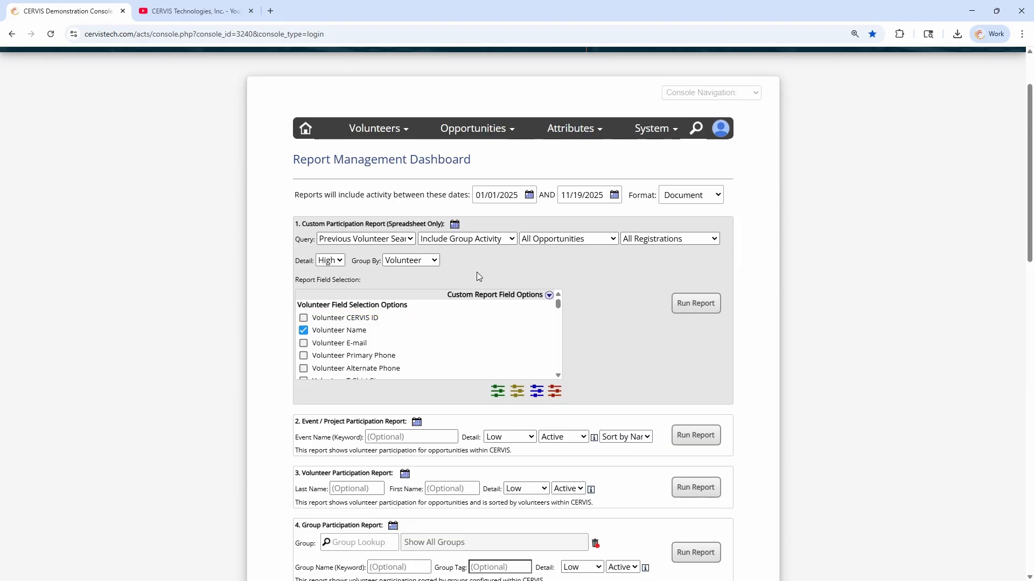
# Tick Volunteer Age, Gender and Background Check Completion Status in the custom report fields
pyautogui.click(549, 295)
pyautogui.scroll(-4, 515, 317)
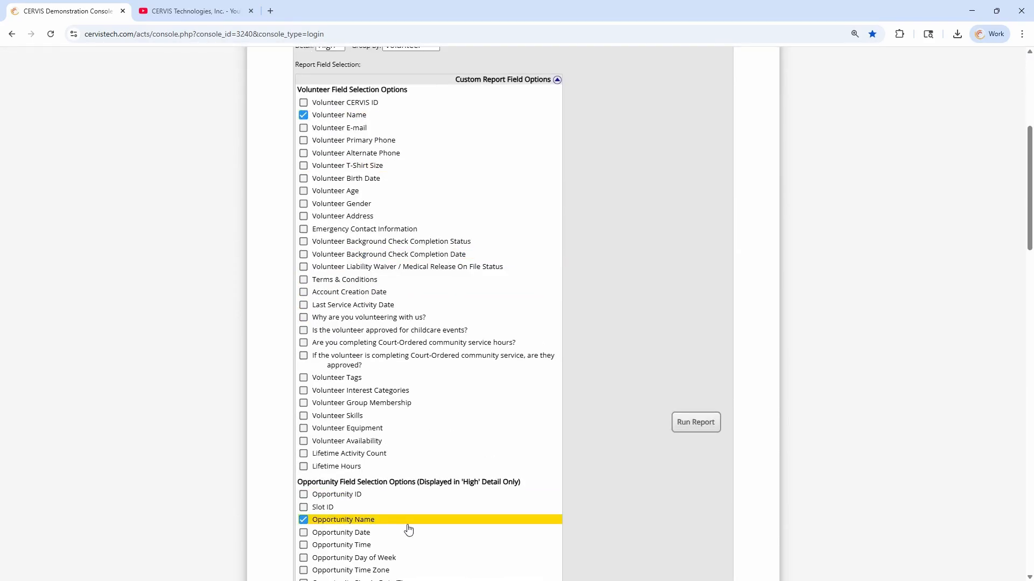
pyautogui.scroll(3, 409, 530)
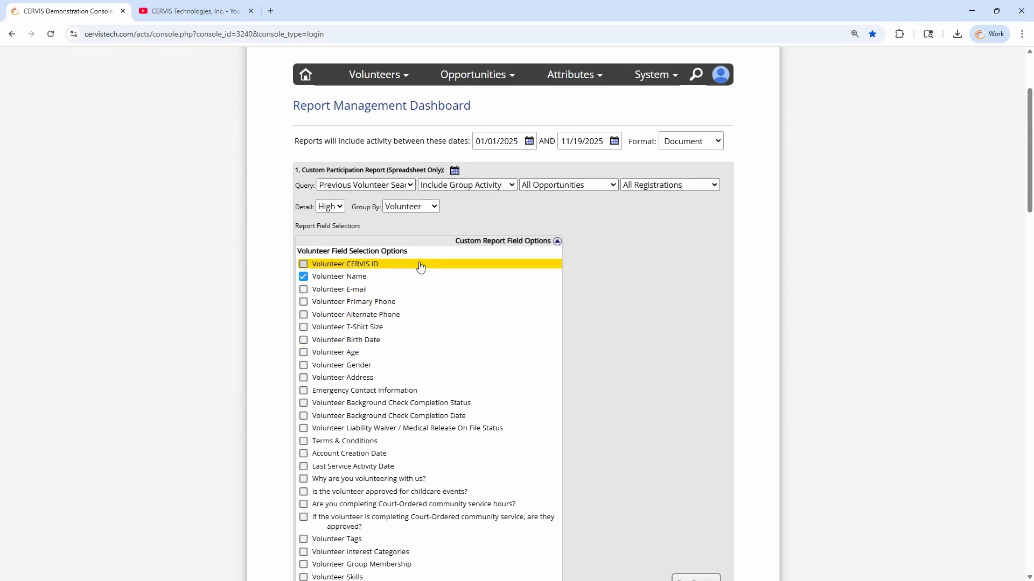
pyautogui.scroll(-1, 421, 267)
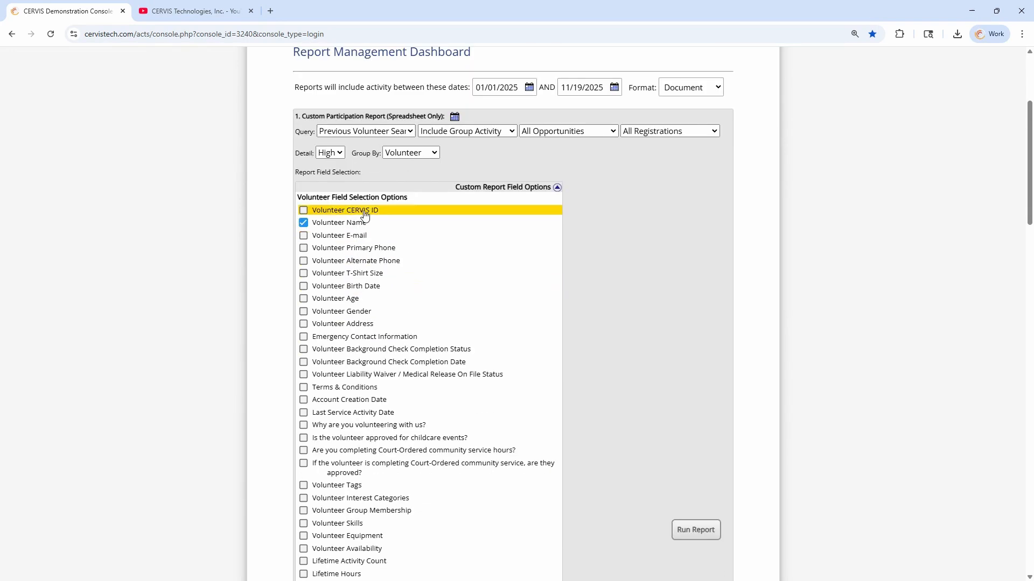
pyautogui.click(359, 299)
pyautogui.click(373, 314)
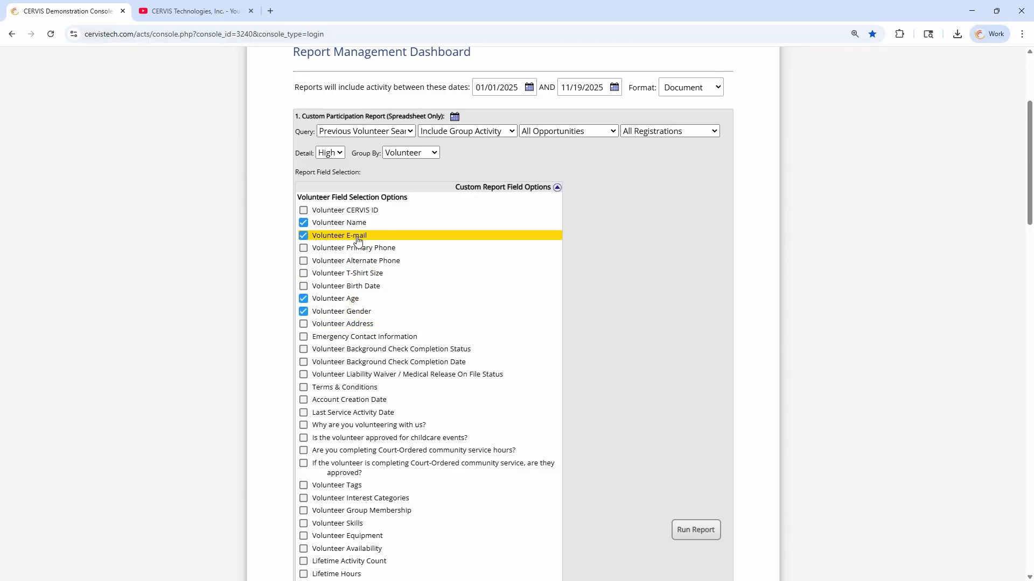
pyautogui.click(391, 351)
pyautogui.scroll(-2, 395, 360)
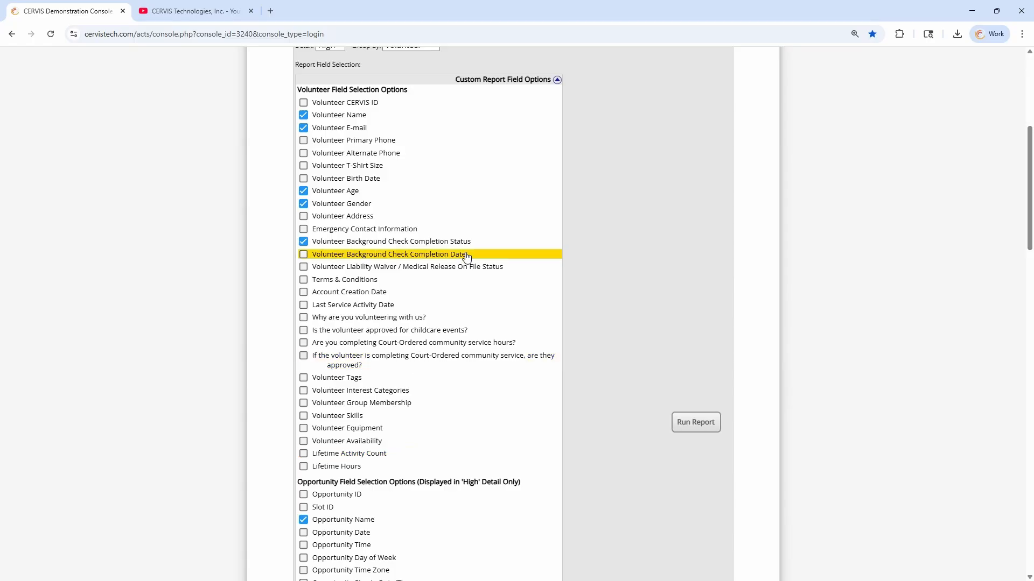
pyautogui.click(508, 79)
pyautogui.scroll(2, 446, 214)
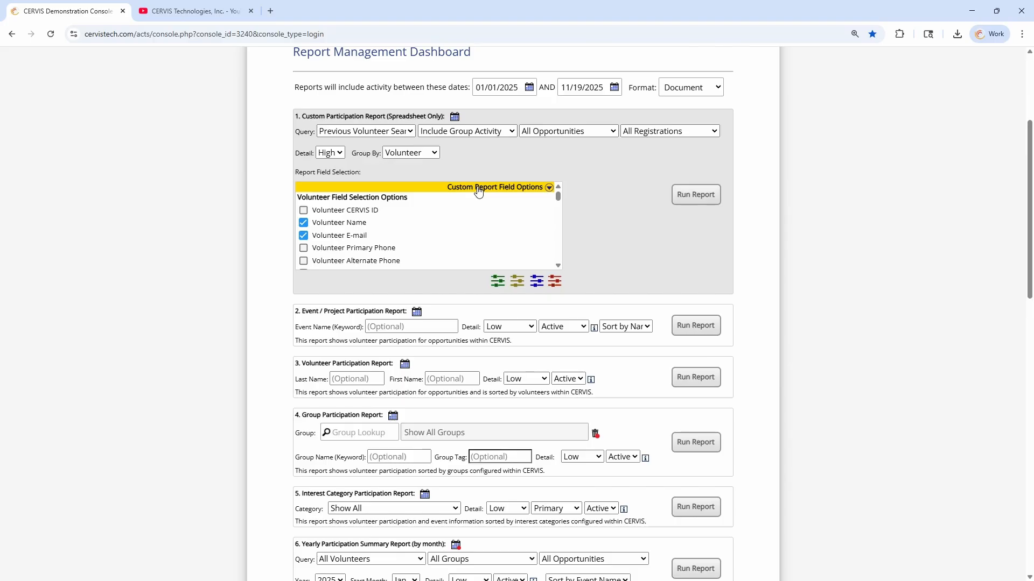
pyautogui.click(326, 152)
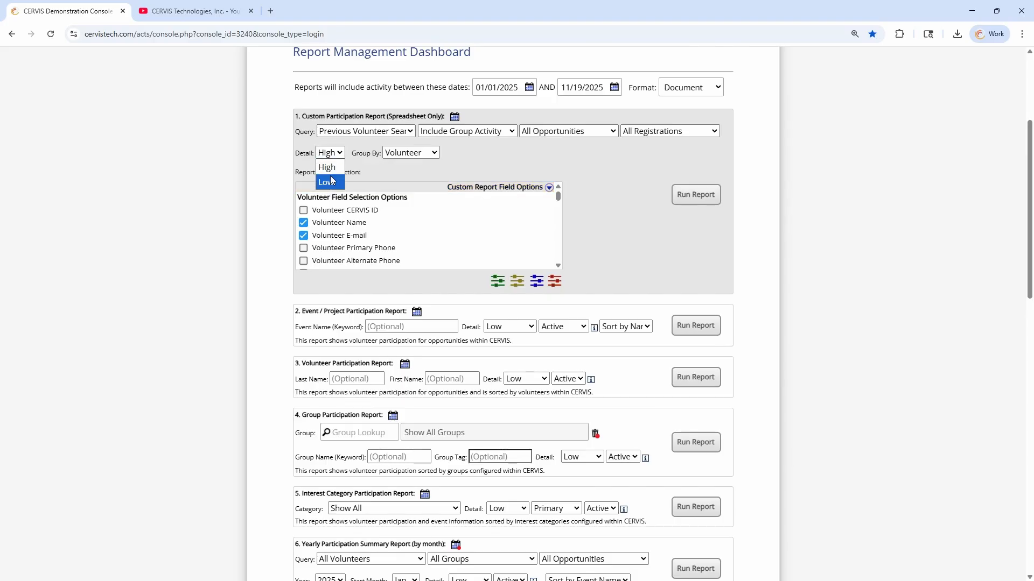
pyautogui.click(327, 168)
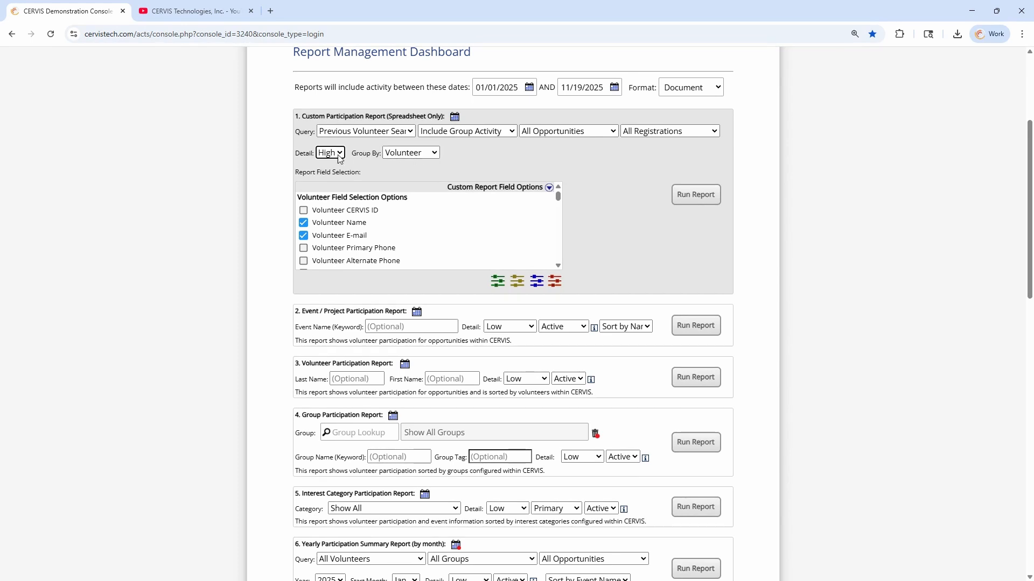
pyautogui.click(512, 332)
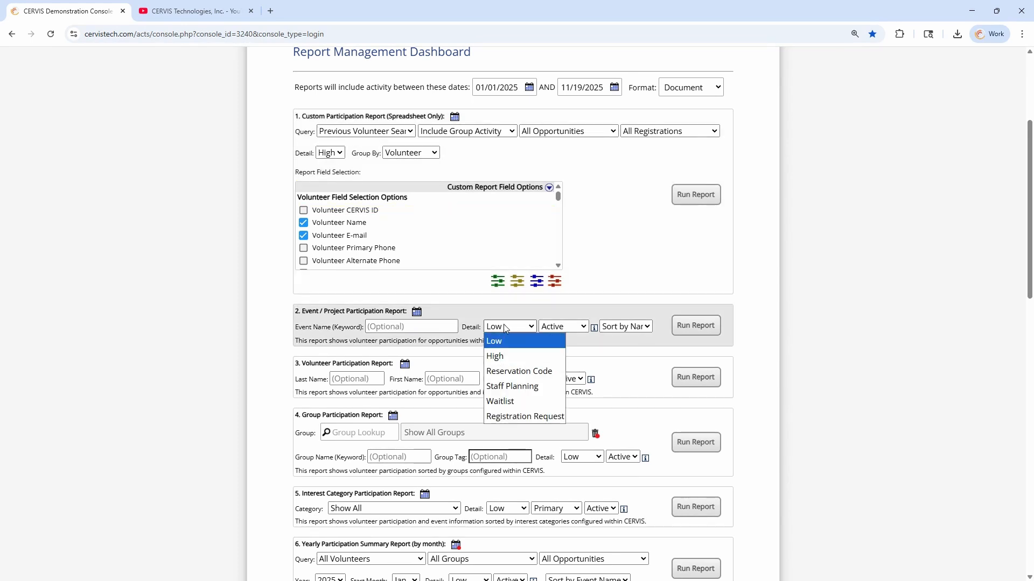
pyautogui.click(512, 337)
pyautogui.click(529, 380)
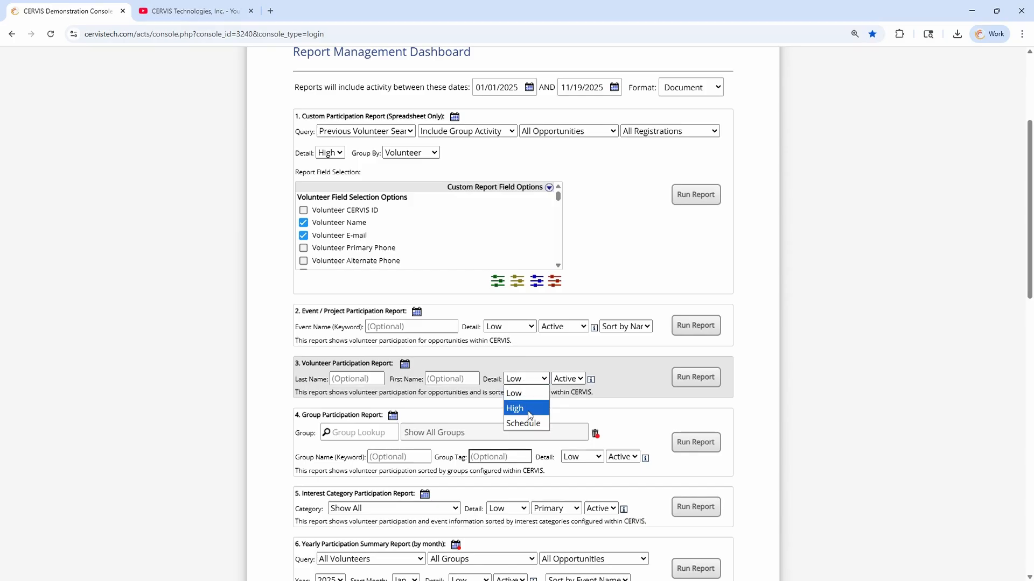
pyautogui.click(528, 380)
pyautogui.scroll(-1, 536, 430)
pyautogui.click(590, 405)
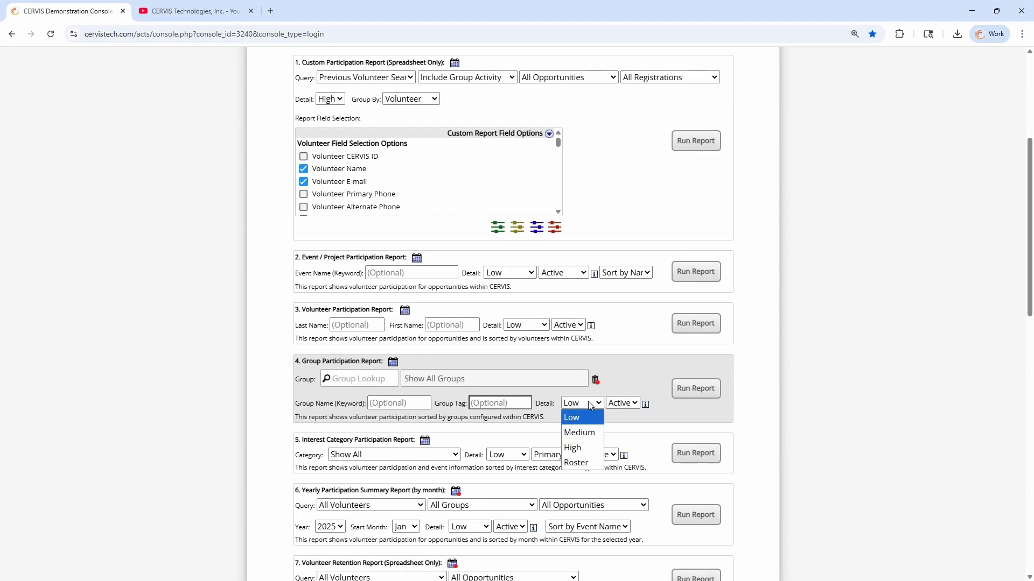
pyautogui.click(582, 418)
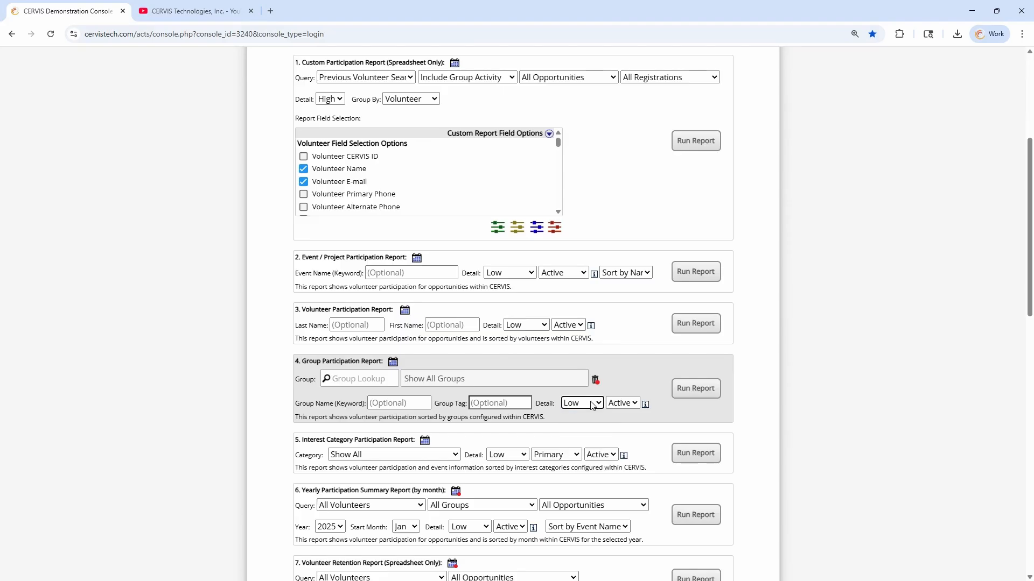
pyautogui.scroll(2, 463, 313)
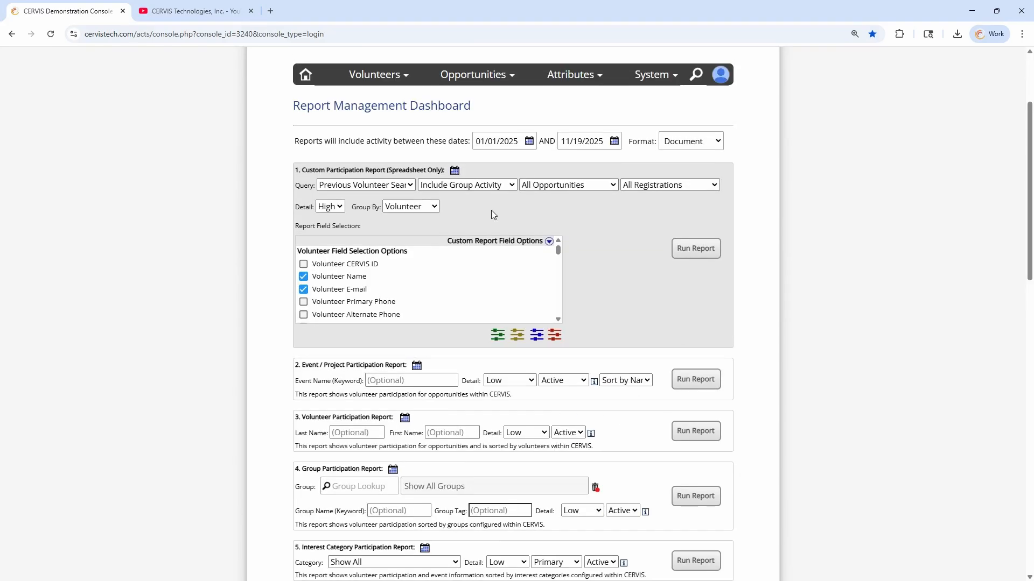
# Set the custom participation report's detail level to Low
pyautogui.click(330, 206)
pyautogui.click(326, 235)
pyautogui.moveTo(361, 208); pyautogui.dragTo(396, 204)
pyautogui.click(362, 208)
pyautogui.click(330, 207)
pyautogui.click(333, 211)
pyautogui.click(326, 237)
# Run the report and maximize cust_participation_report (10).csv in Excel
pyautogui.click(698, 249)
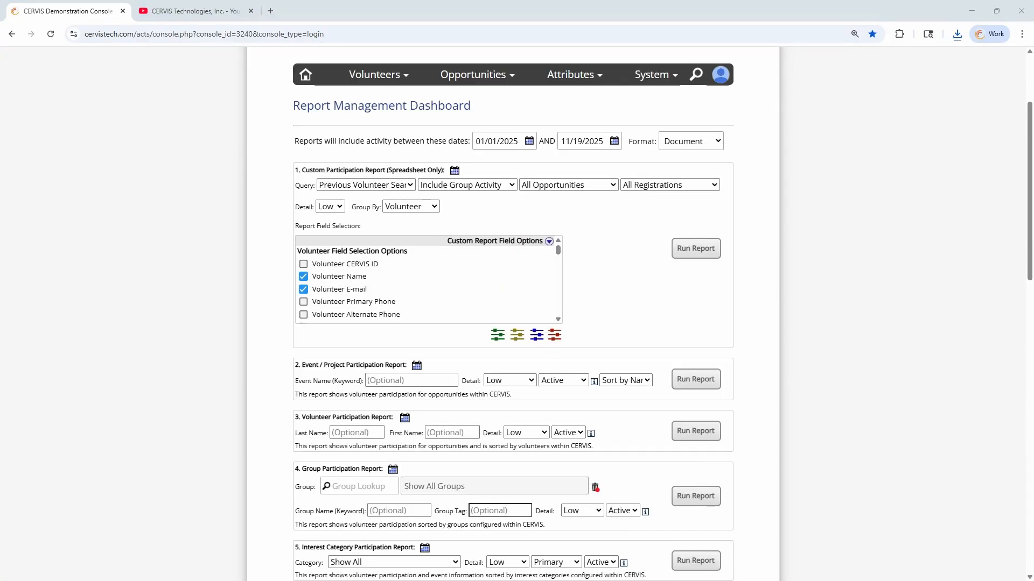
pyautogui.moveTo(551, 121); pyautogui.dragTo(708, 1)
pyautogui.click(443, 251)
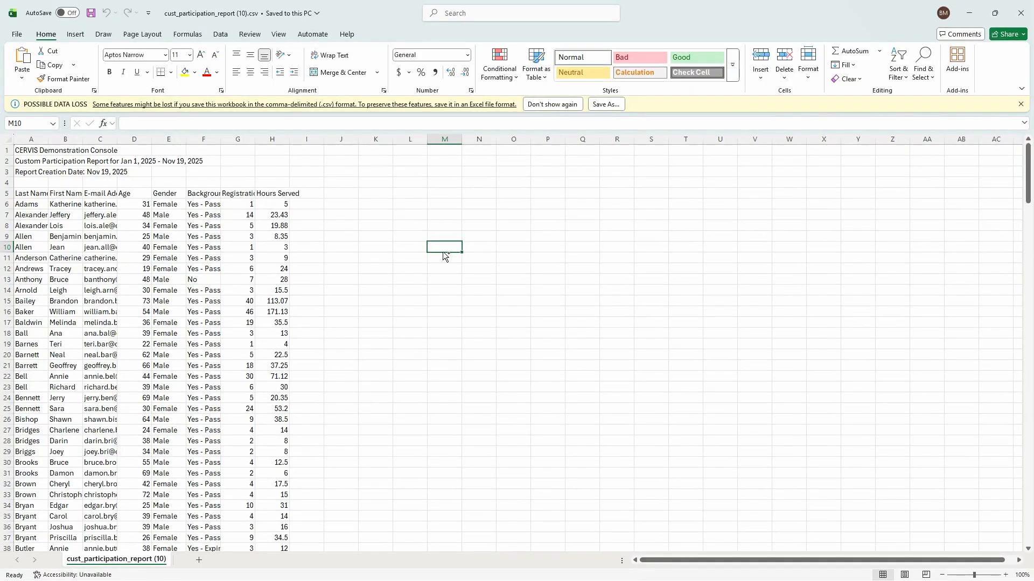
pyautogui.hotkey('ctrl', 'a')
pyautogui.doubleClick(152, 139)
pyautogui.click(113, 204)
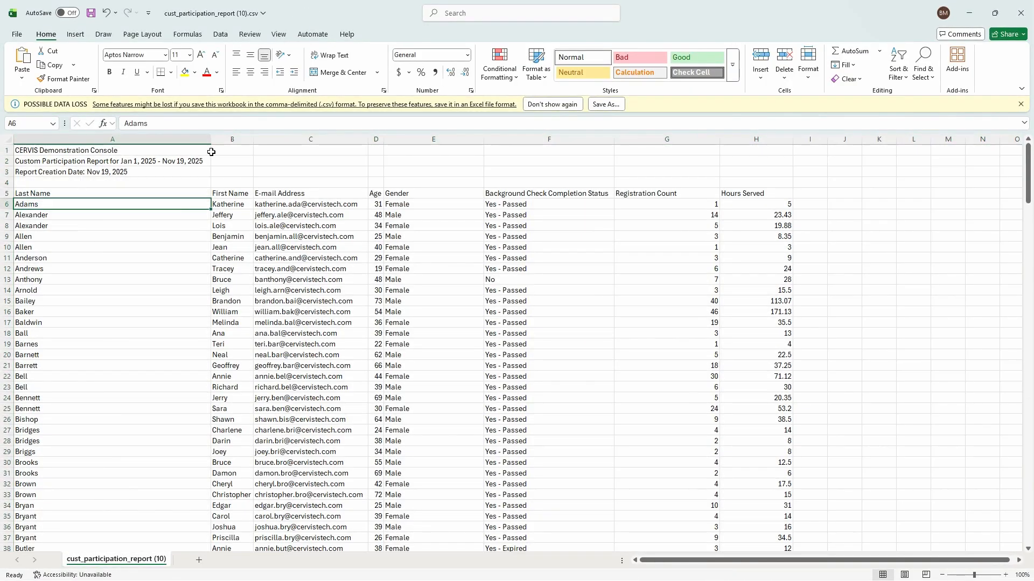
pyautogui.moveTo(211, 139); pyautogui.dragTo(101, 139)
pyautogui.click(256, 202)
pyautogui.scroll(-2, 312, 194)
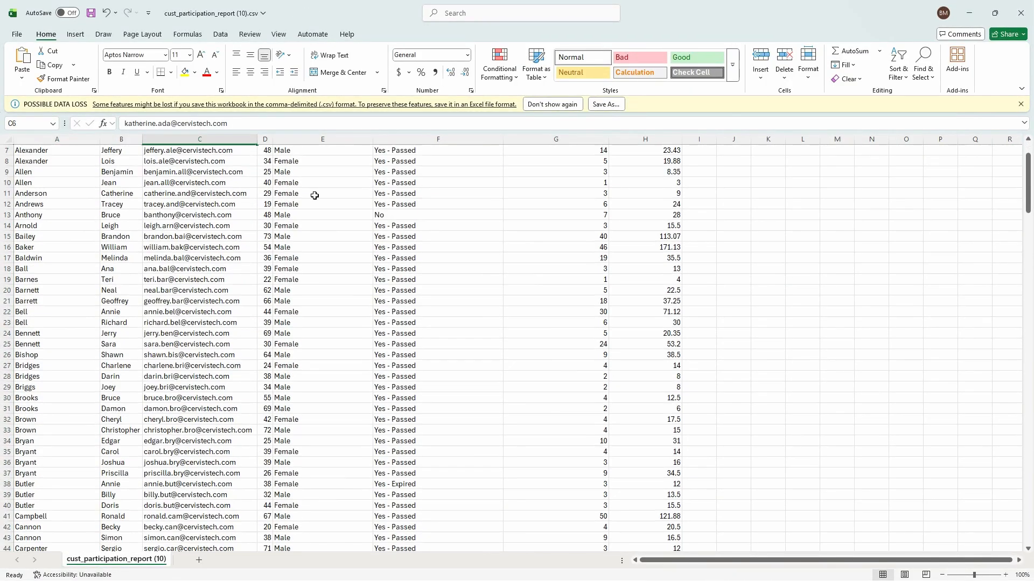
pyautogui.scroll(2, 417, 231)
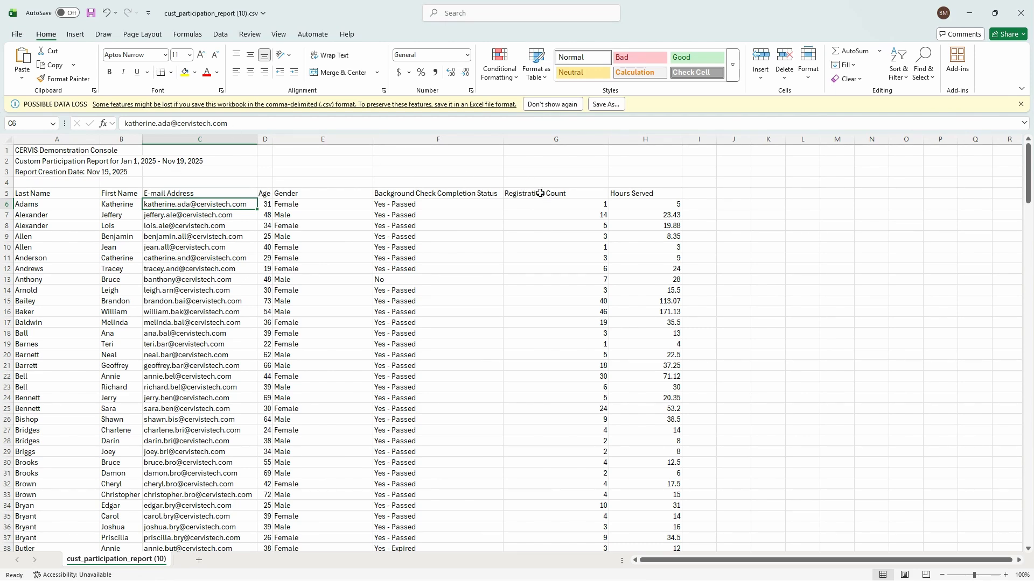
pyautogui.click(554, 141)
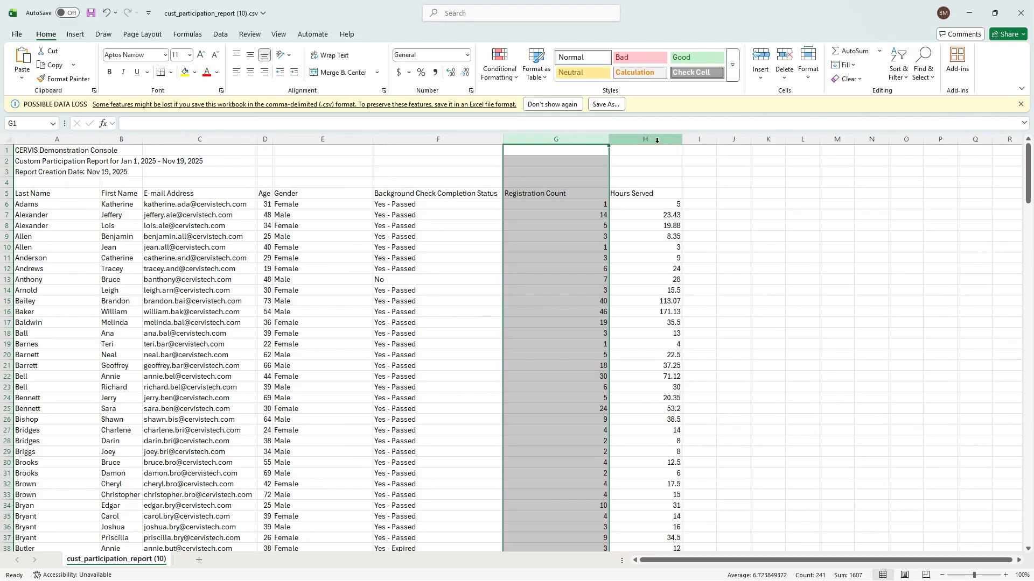
pyautogui.click(512, 227)
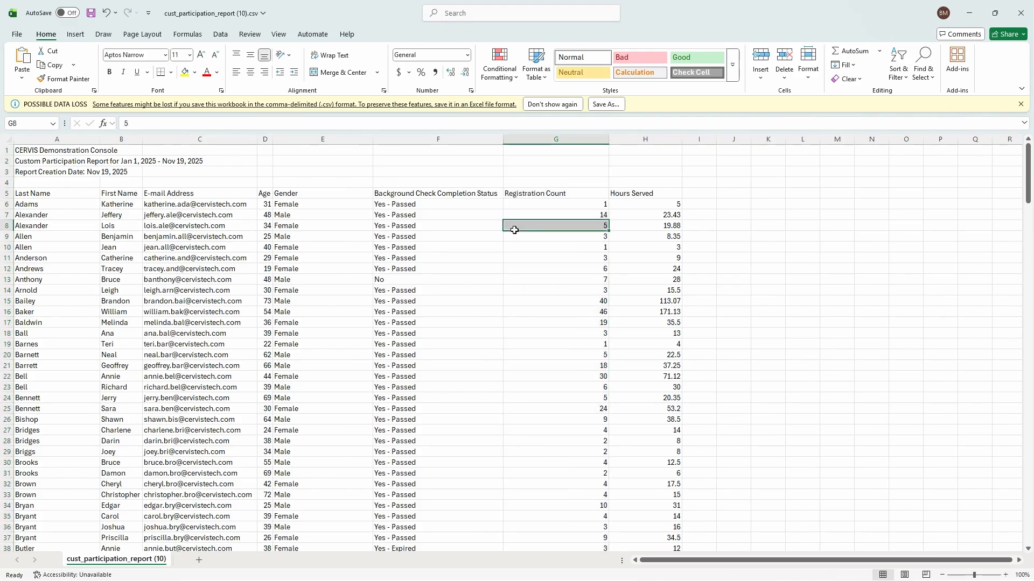
pyautogui.keyDown('ctrl'); pyautogui.scroll(1, 512, 236); pyautogui.keyUp('ctrl')
pyautogui.click(9, 202)
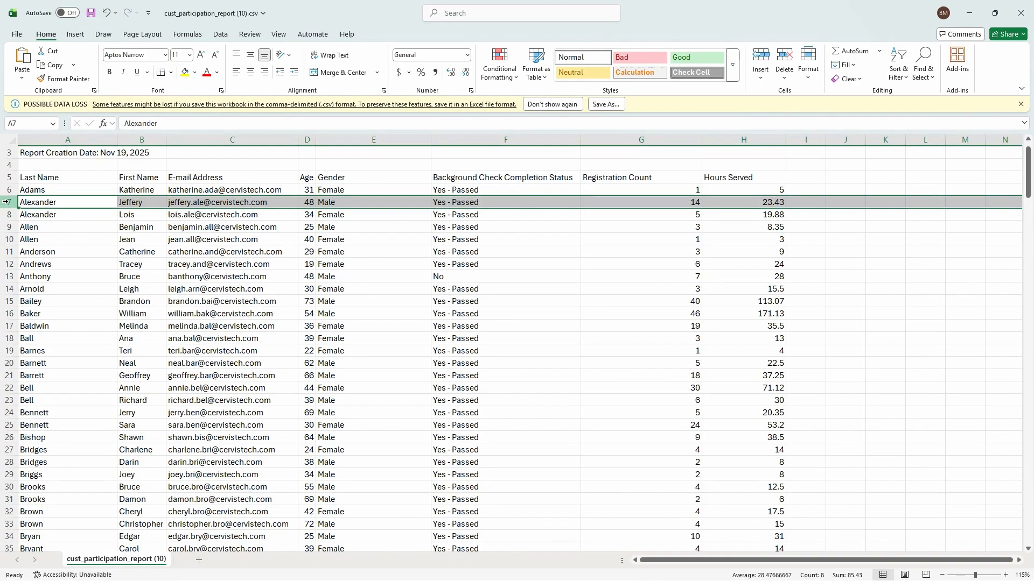
pyautogui.click(691, 204)
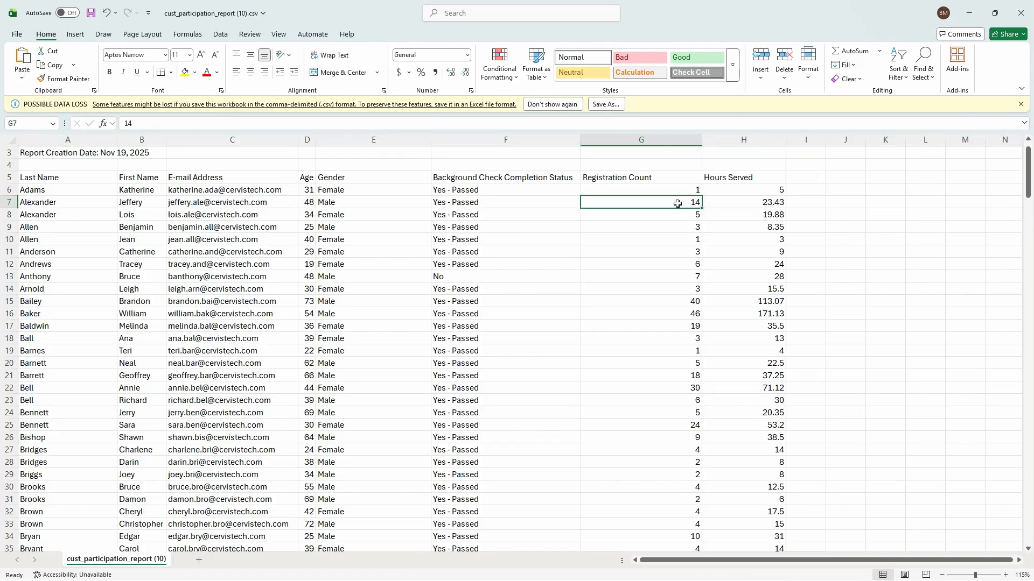
pyautogui.click(757, 205)
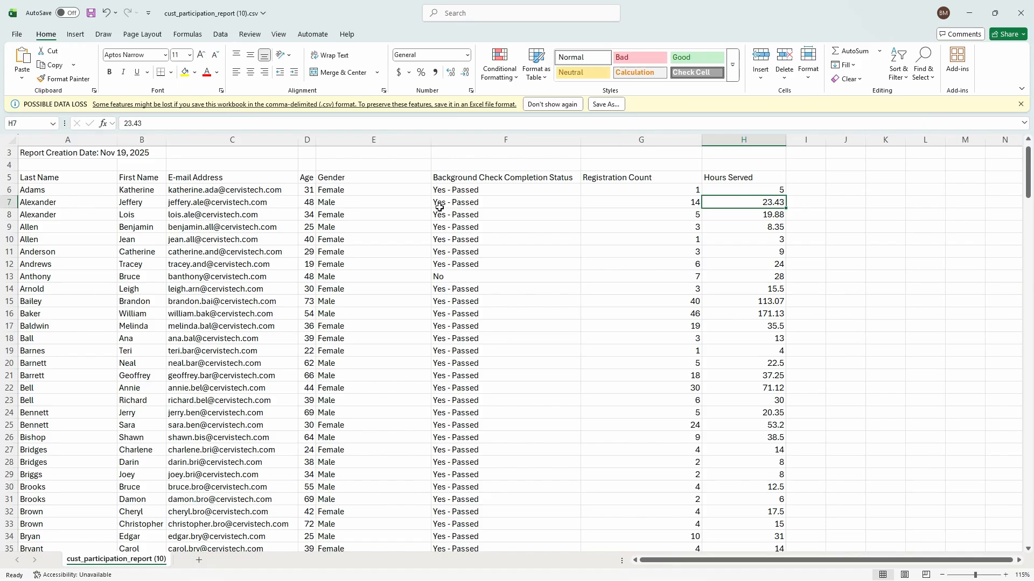
# Check the totals row: 239 unique volunteers, opportunities, registrations and 4978.42 hours
pyautogui.moveTo(1028, 173); pyautogui.dragTo(1030, 520)
pyautogui.scroll(-2, 331, 493)
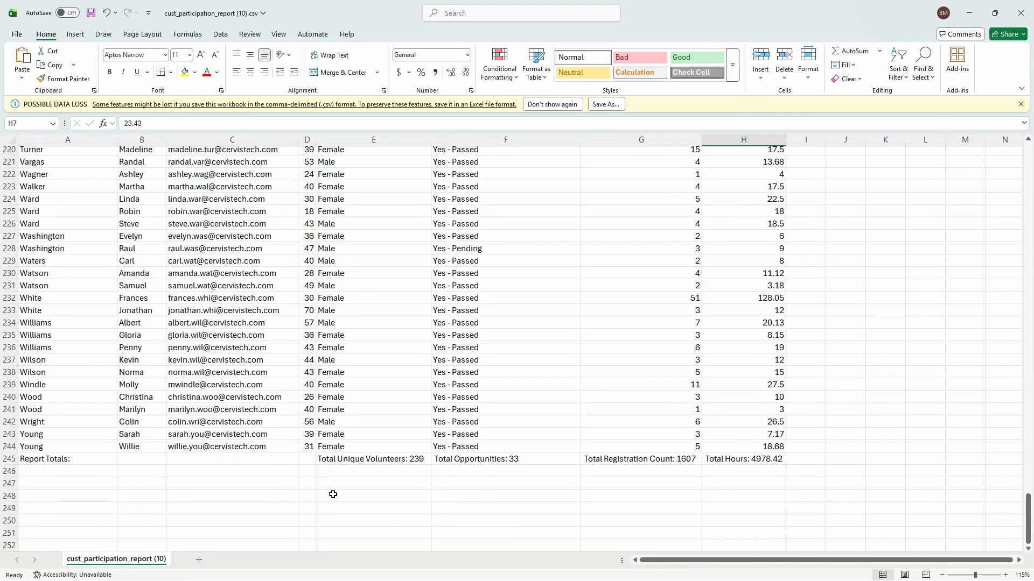
pyautogui.click(385, 458)
pyautogui.click(484, 459)
pyautogui.click(648, 460)
pyautogui.click(750, 462)
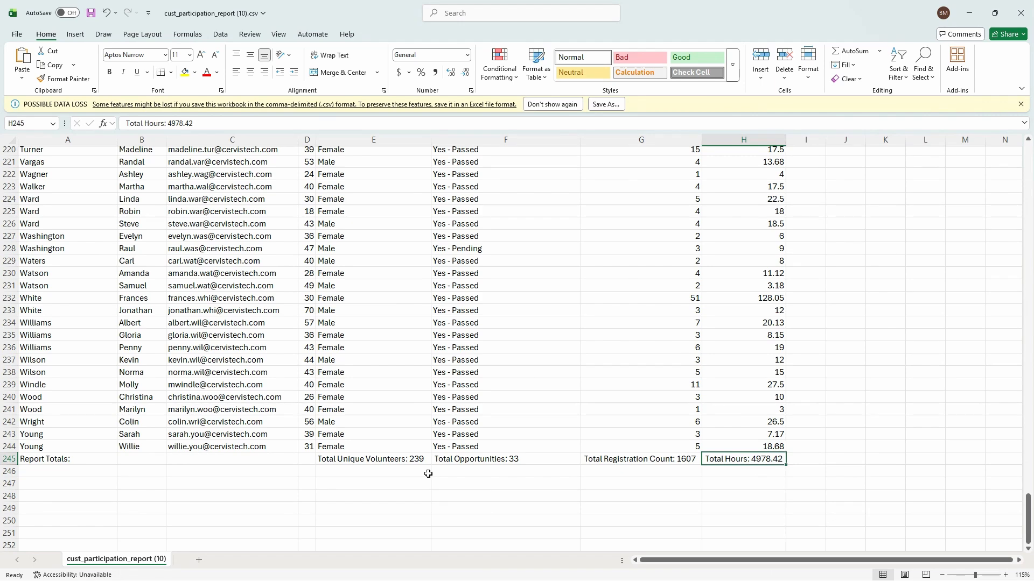
pyautogui.click(341, 463)
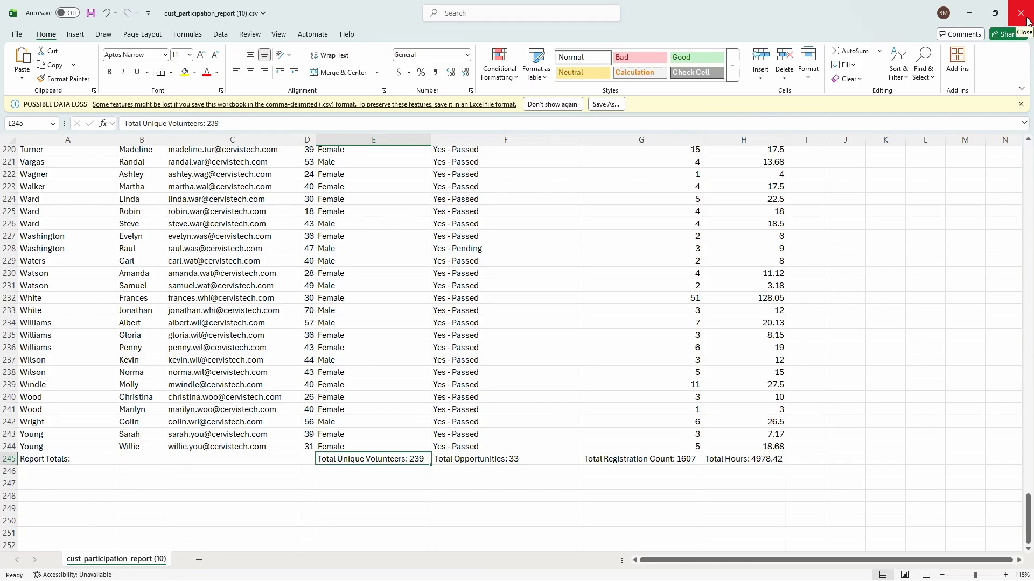
# Scroll back to the top and close the Excel workbook
pyautogui.scroll(13, 326, 249)
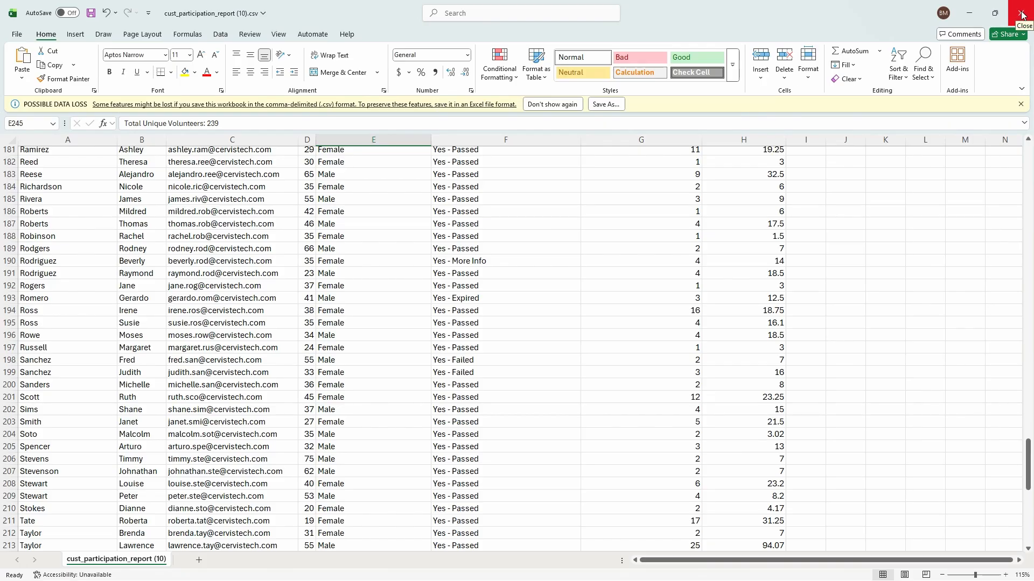
pyautogui.scroll(20, 315, 209)
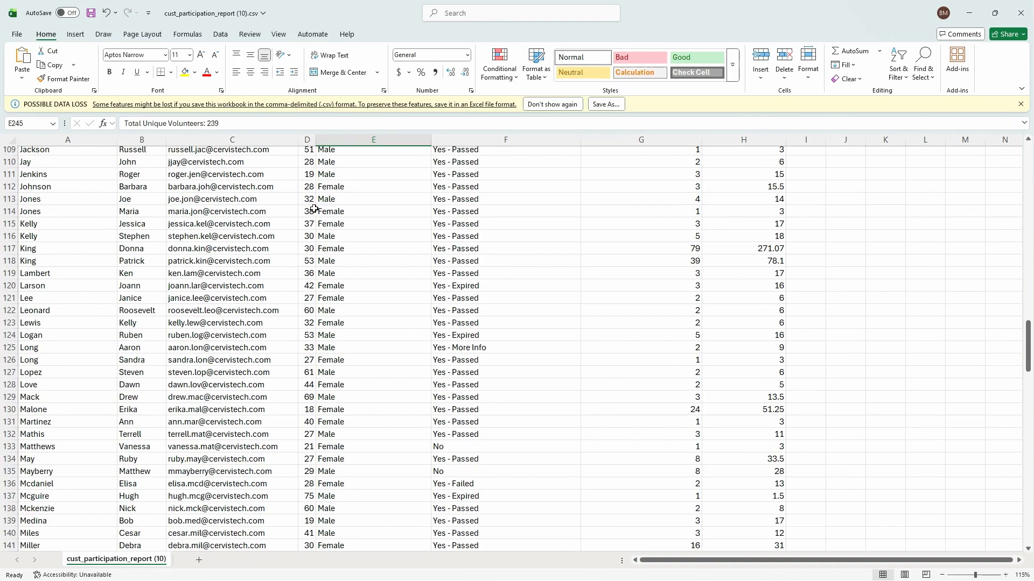
pyautogui.scroll(20, 315, 209)
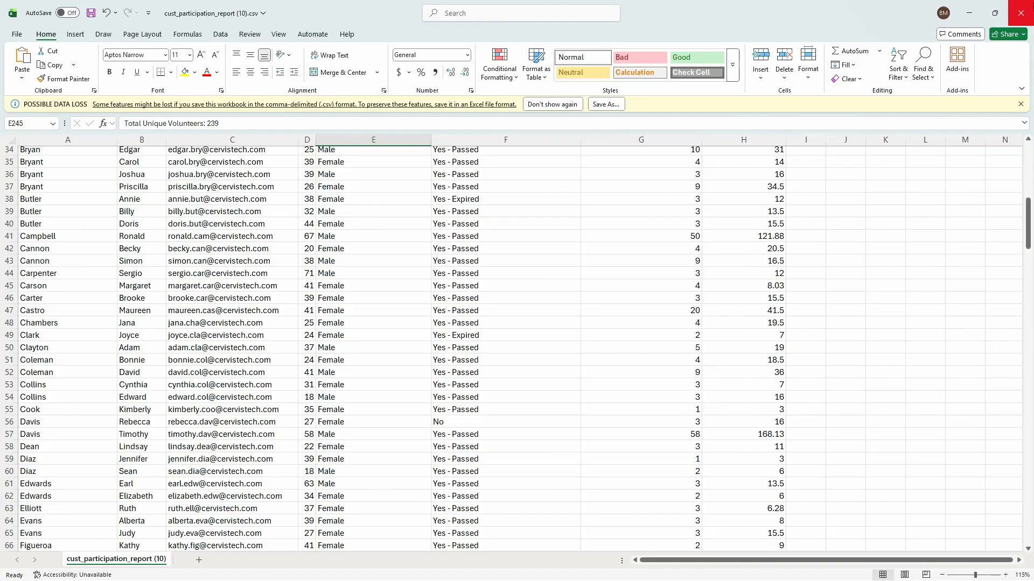
pyautogui.click(1020, 13)
# Discard the Excel changes and set the custom report query to All Volunteers
pyautogui.click(552, 372)
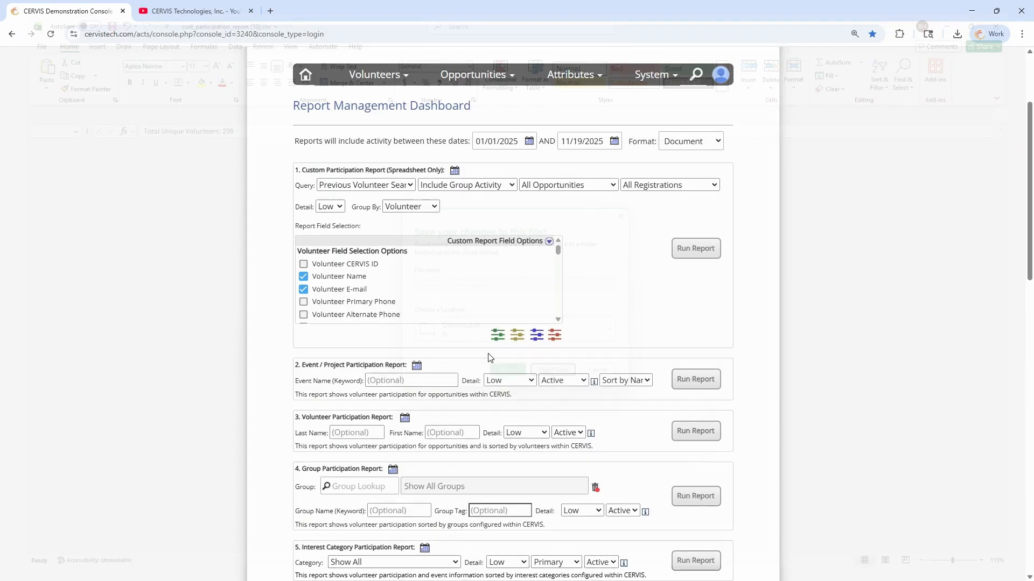
pyautogui.click(452, 241)
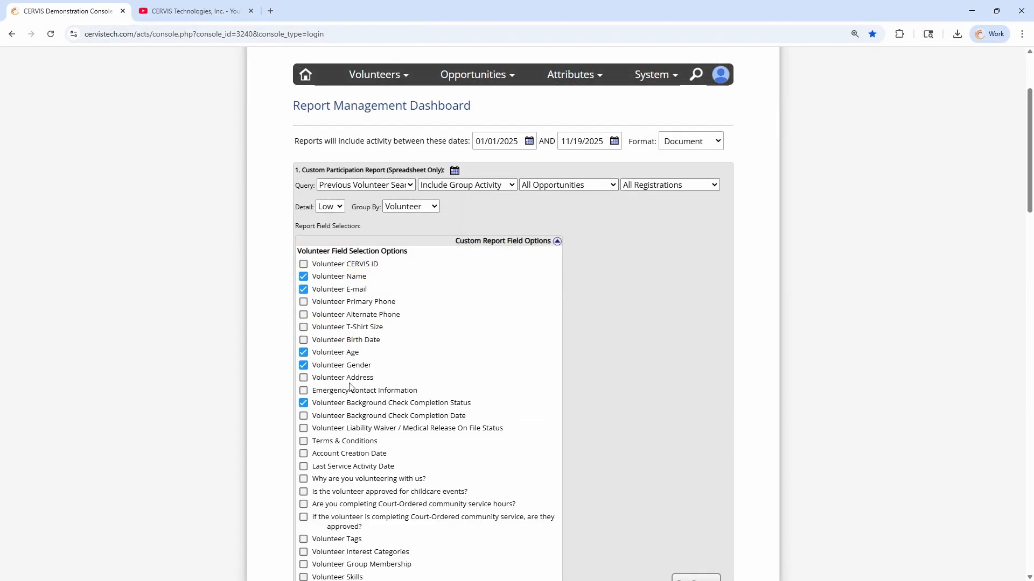
pyautogui.click(350, 185)
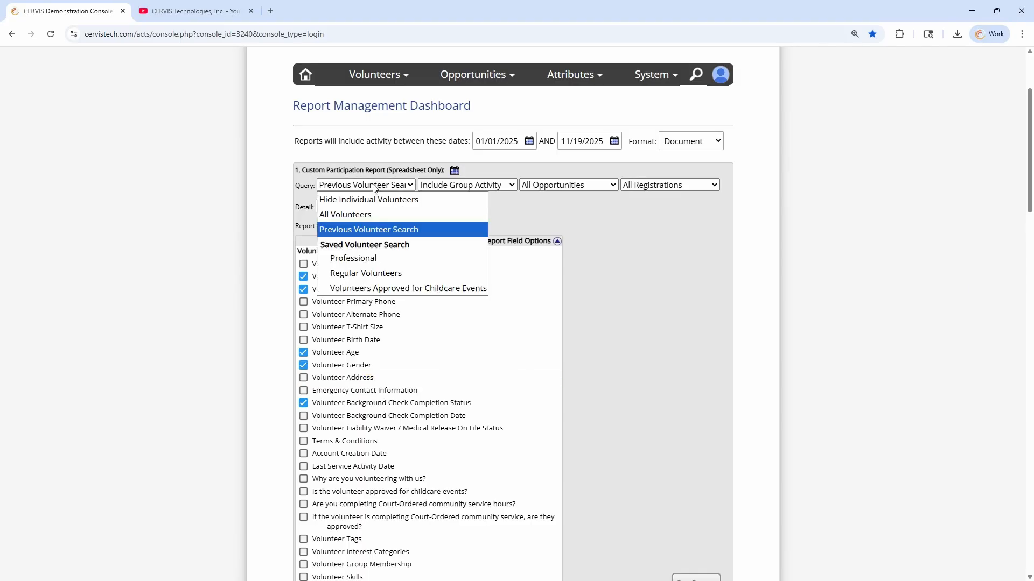
pyautogui.click(343, 214)
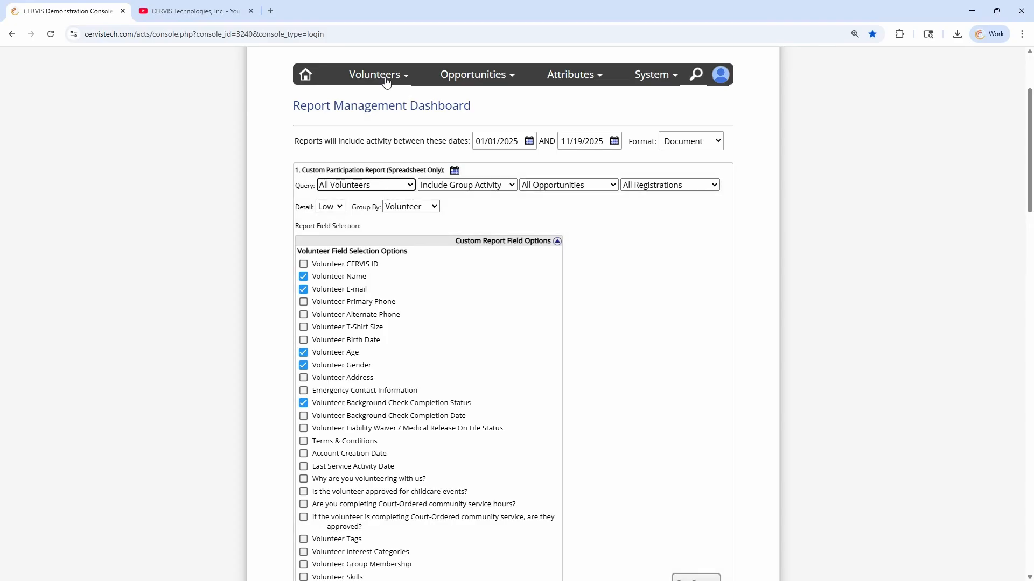
# Collapse the custom report field list and bring up the Volunteers menu
pyautogui.click(377, 75)
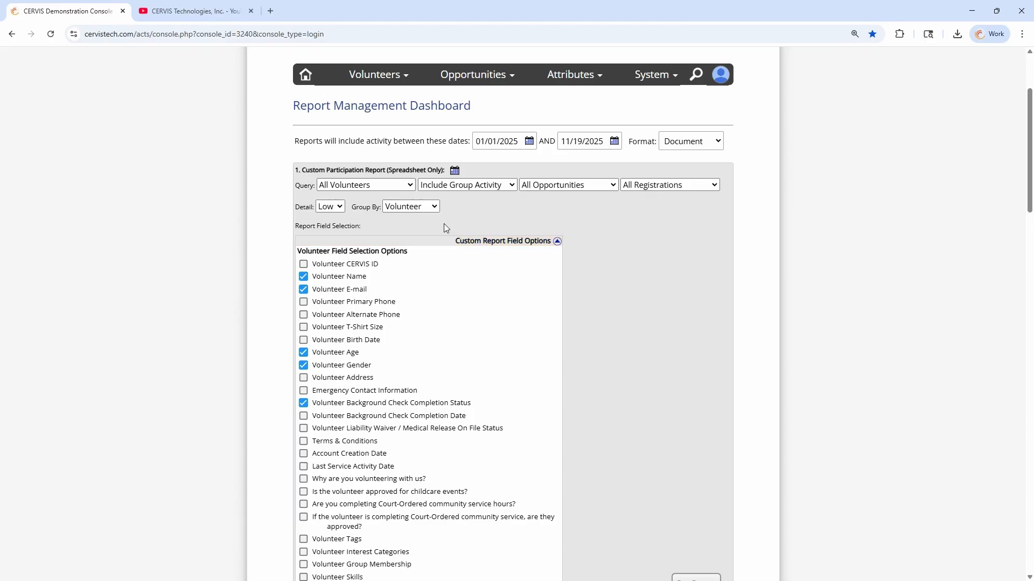
pyautogui.click(504, 241)
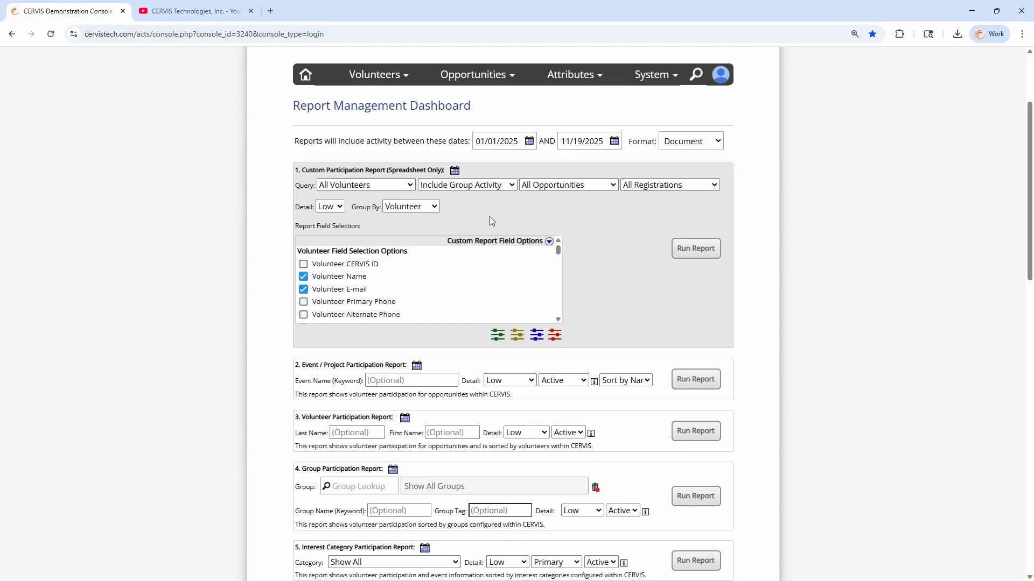
pyautogui.click(375, 75)
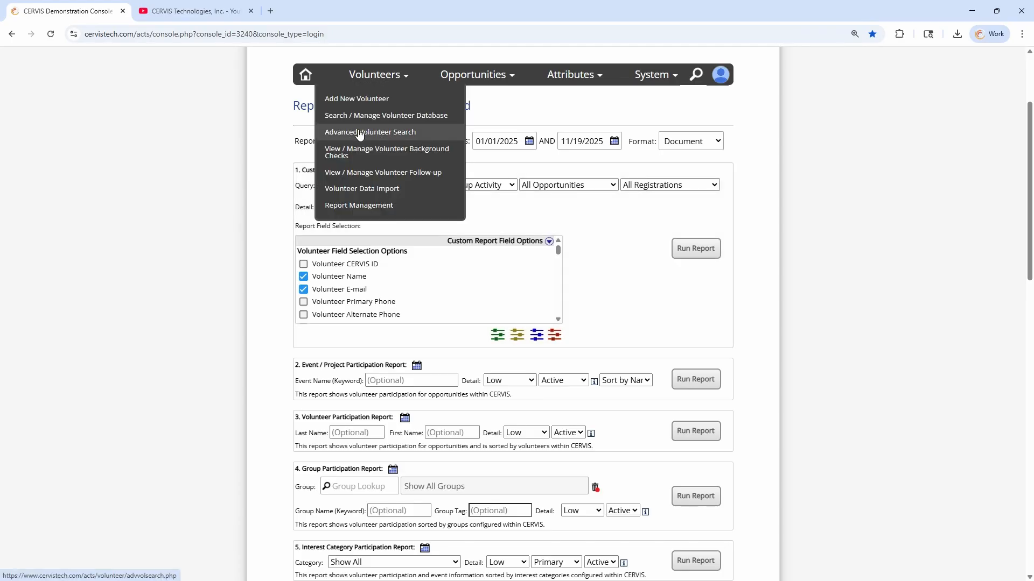
# In Advanced Search, set the participation criterion to served More Than 0 times
pyautogui.click(387, 139)
pyautogui.scroll(-14, 383, 224)
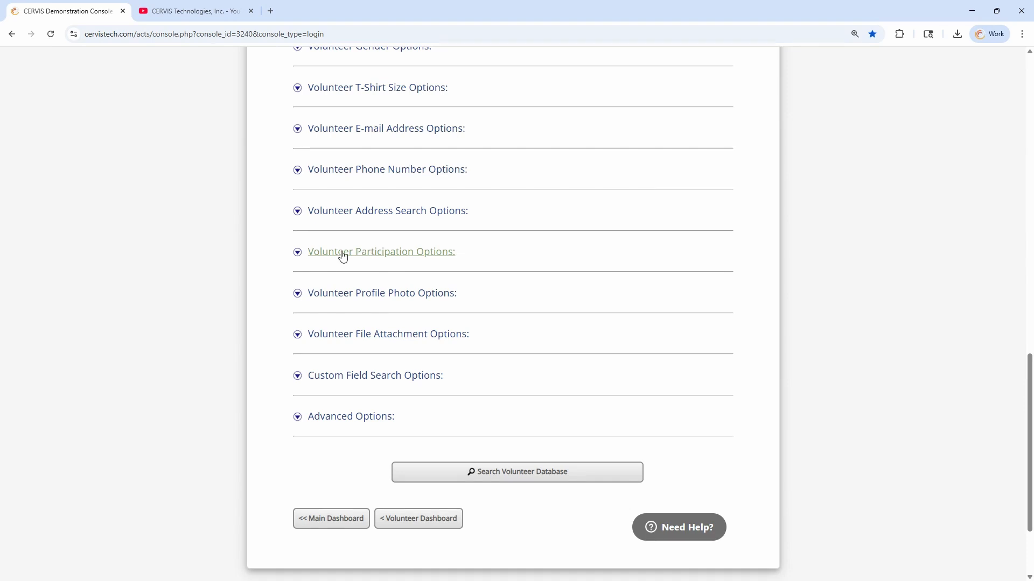
pyautogui.click(389, 262)
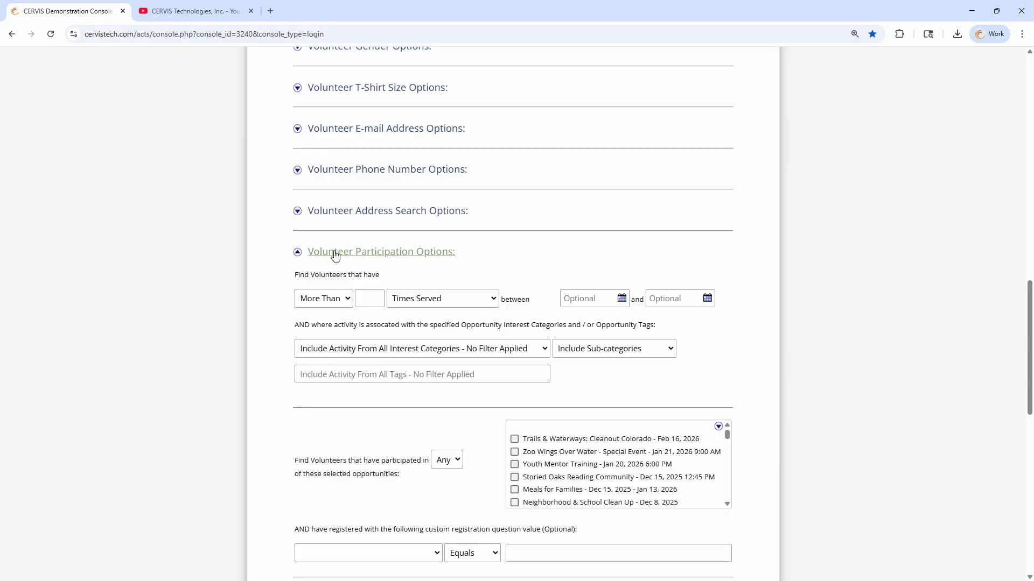
pyautogui.click(338, 300)
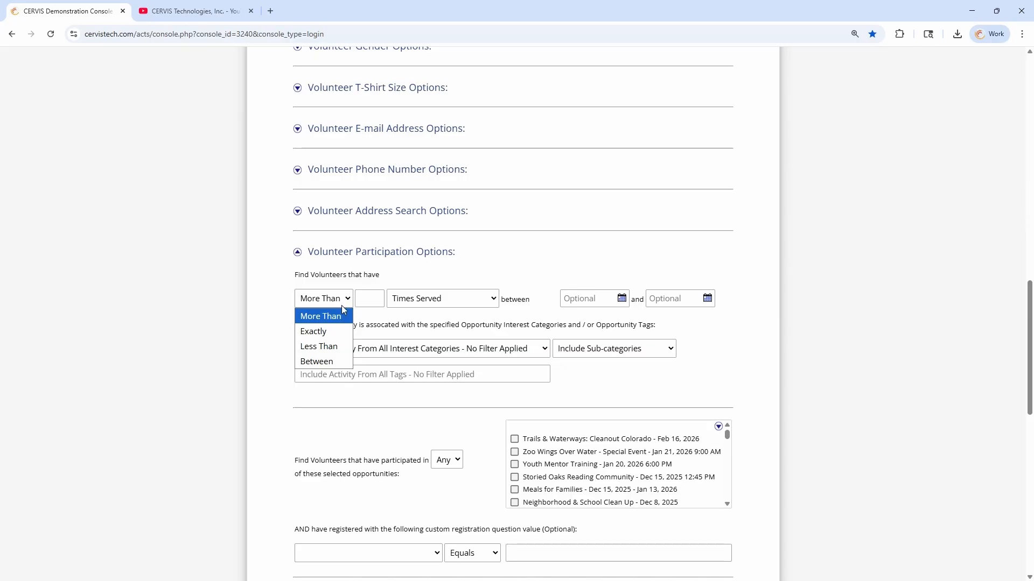
pyautogui.click(336, 317)
pyautogui.click(378, 300)
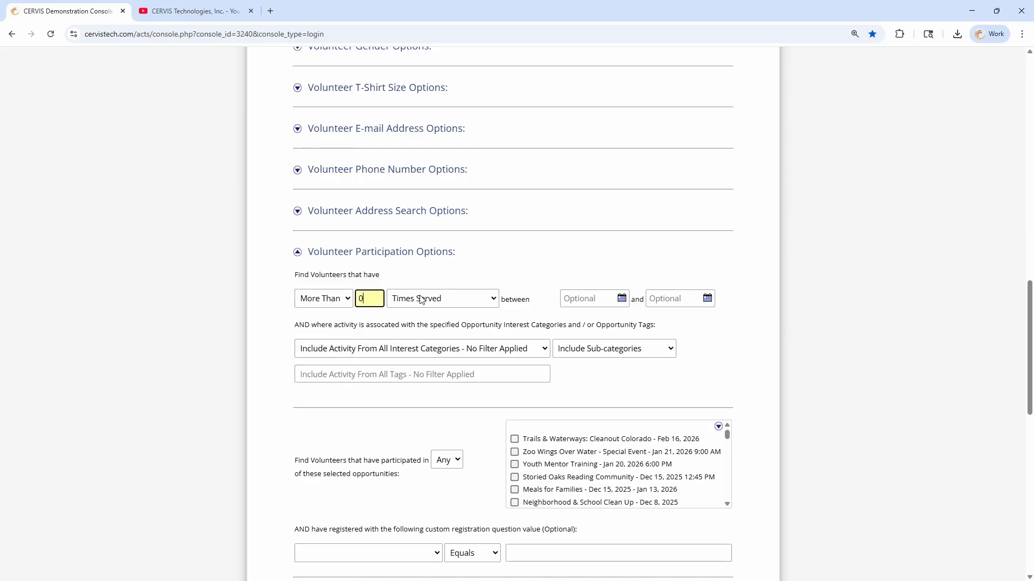
# Set the participation start date to 01/01/2024
pyautogui.click(613, 299)
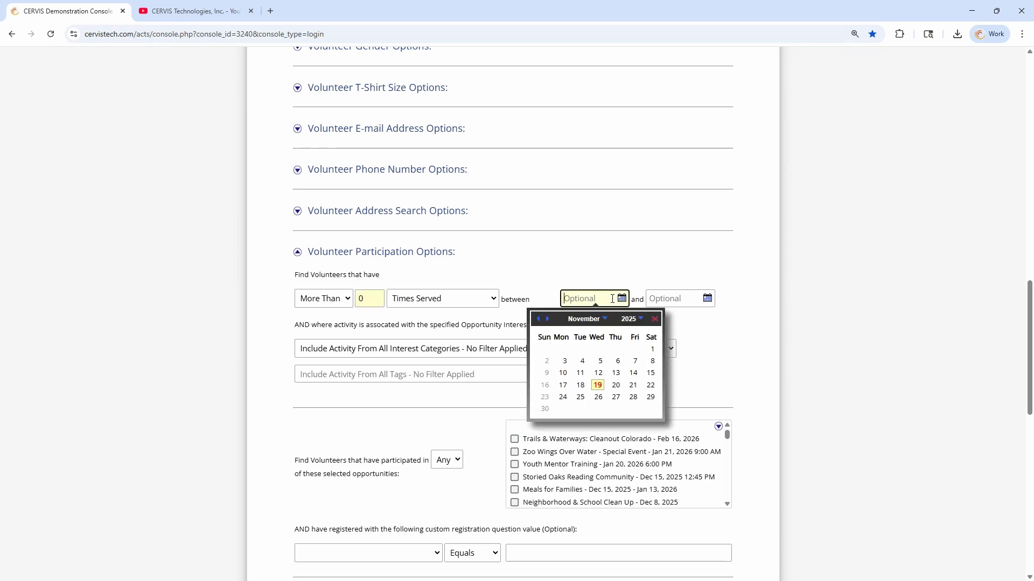
pyautogui.click(603, 321)
pyautogui.click(638, 319)
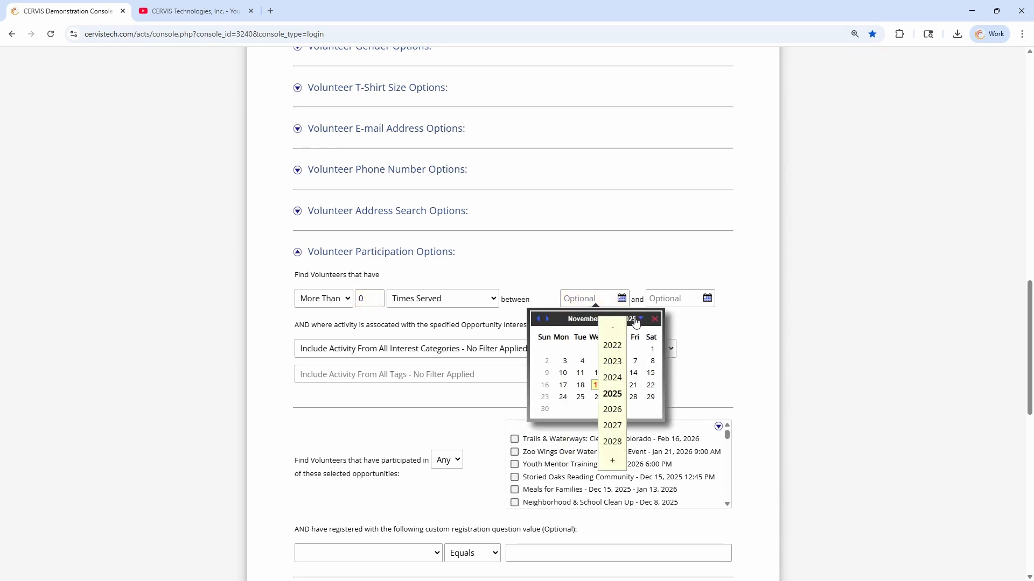
pyautogui.click(617, 378)
pyautogui.click(599, 320)
pyautogui.click(587, 323)
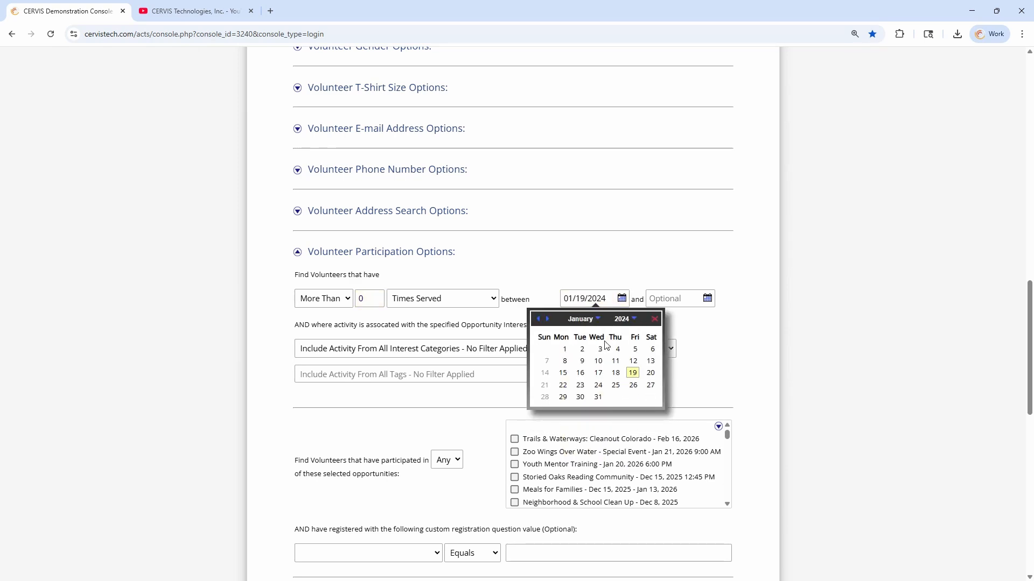
pyautogui.click(564, 350)
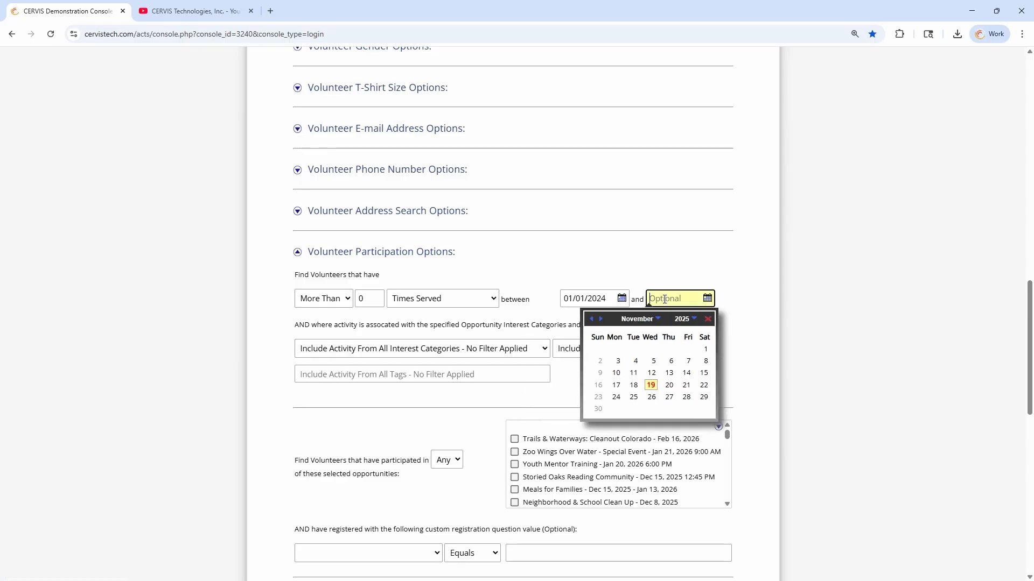
# Set the end date to 12/31/2024 and run the volunteer database search
pyautogui.click(683, 320)
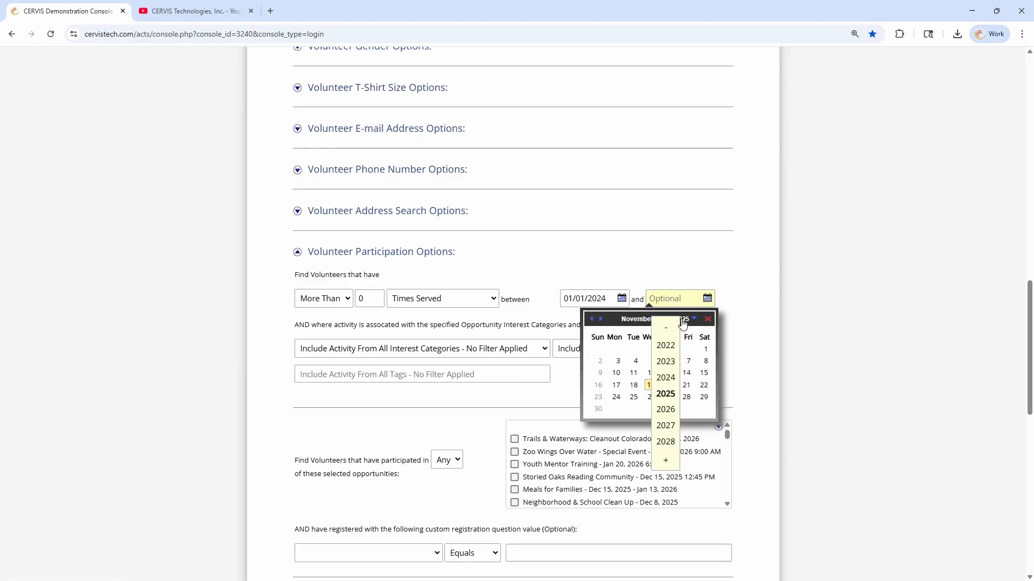
pyautogui.click(665, 376)
pyautogui.click(638, 319)
pyautogui.click(648, 462)
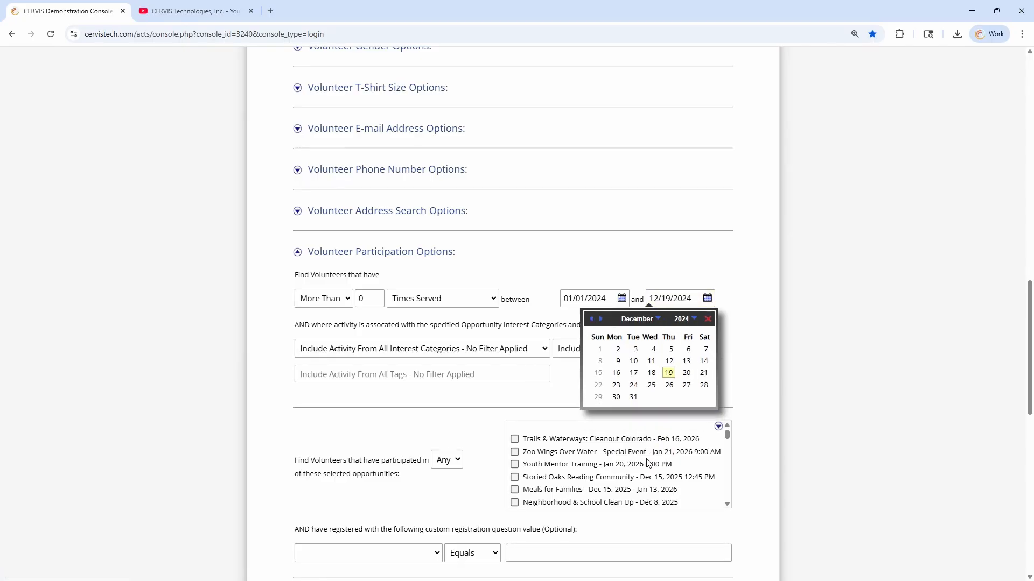
pyautogui.click(634, 398)
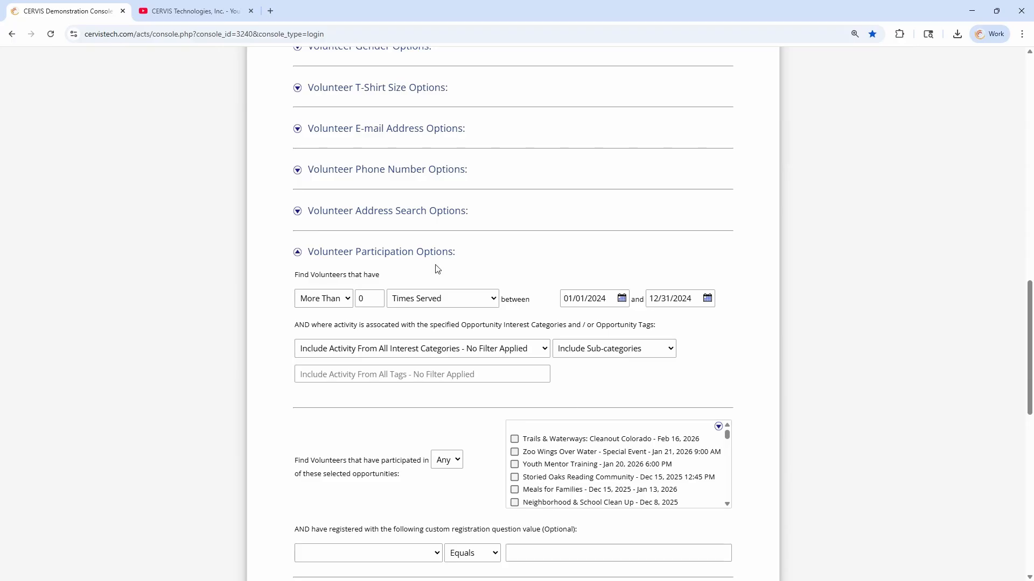
pyautogui.scroll(-15, 522, 322)
pyautogui.click(508, 390)
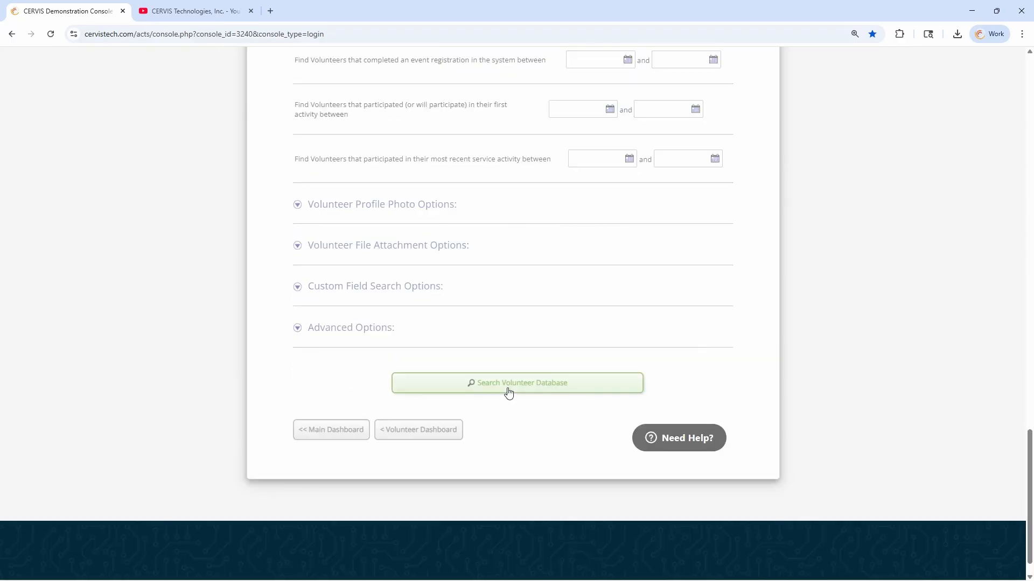
pyautogui.scroll(2, 505, 327)
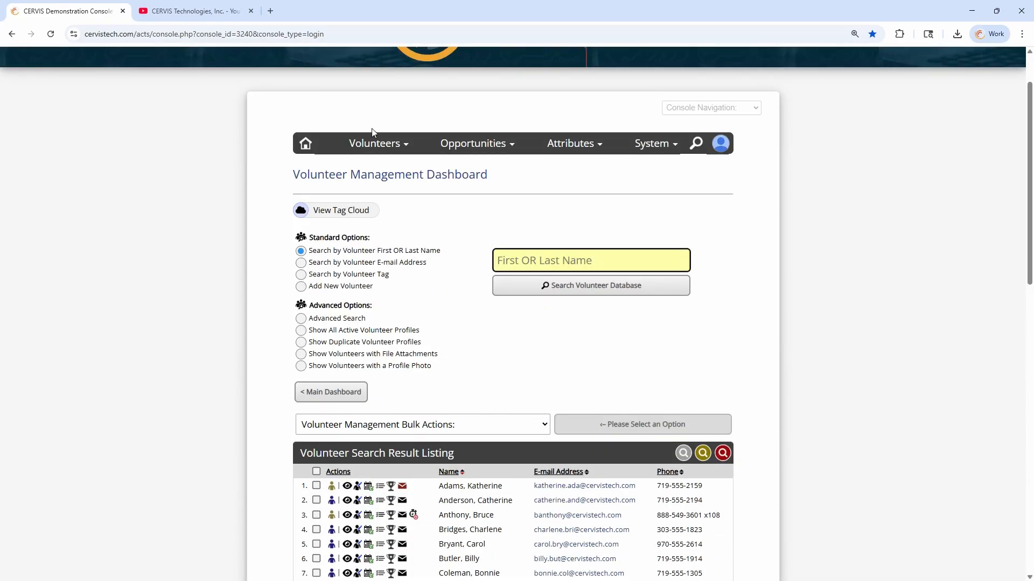
# From Report Management, run the custom participation report and open cust_participation_report (11).csv
pyautogui.click(374, 143)
pyautogui.click(360, 275)
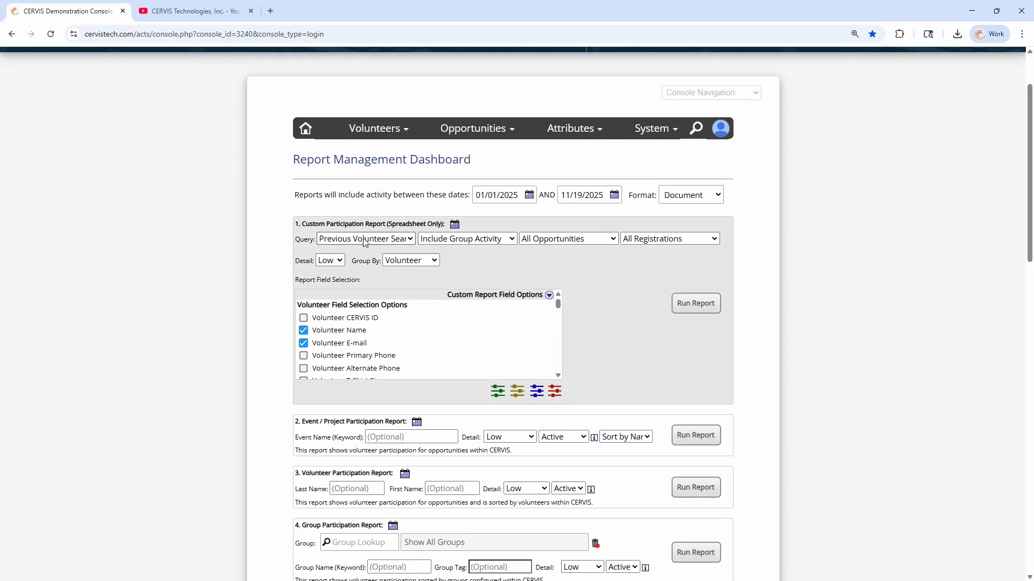
pyautogui.click(696, 303)
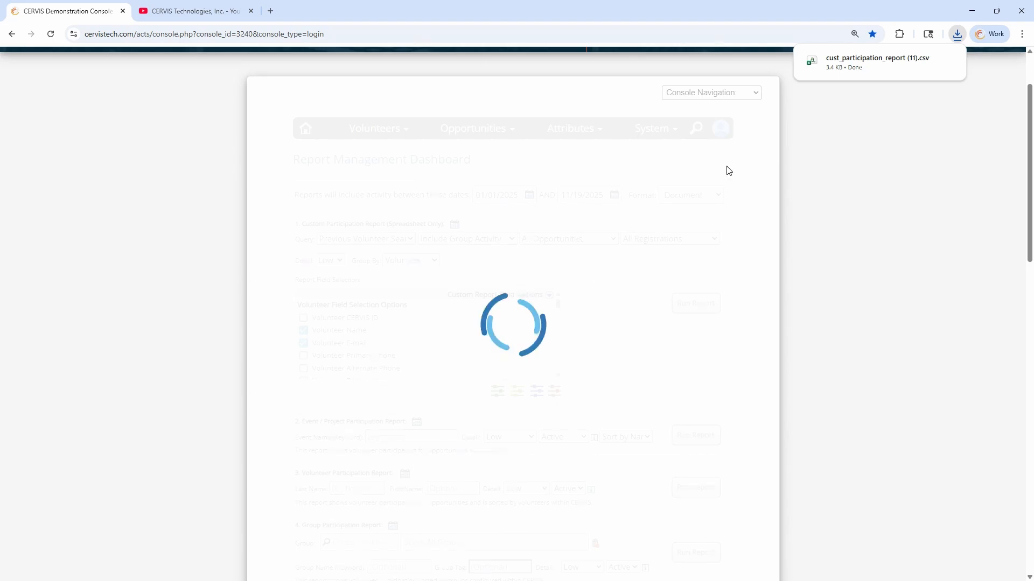
pyautogui.click(851, 63)
# Autofit all columns of the report sheet, then narrow column A
pyautogui.scroll(-6, 327, 297)
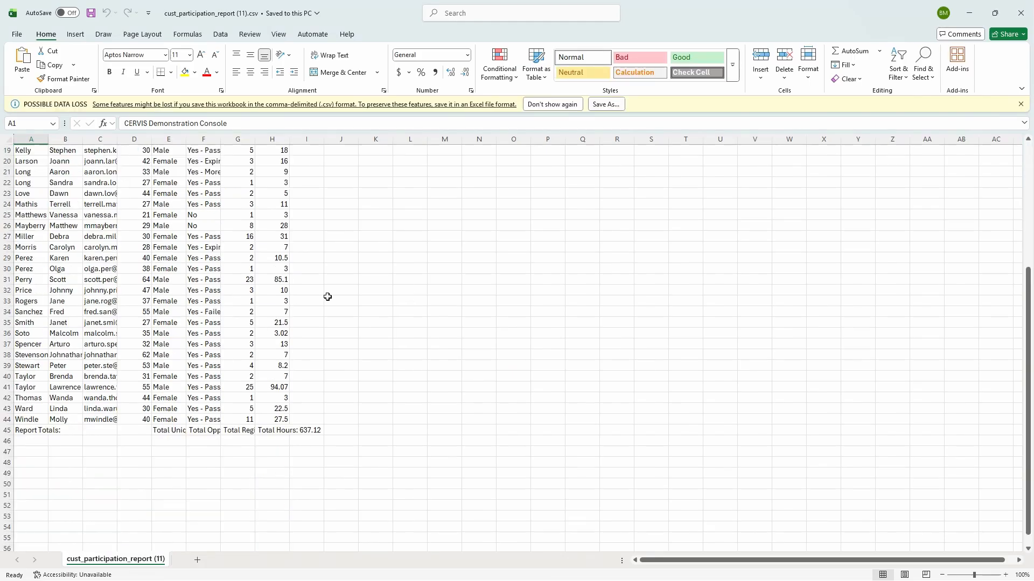
pyautogui.scroll(4, 327, 296)
pyautogui.click(410, 258)
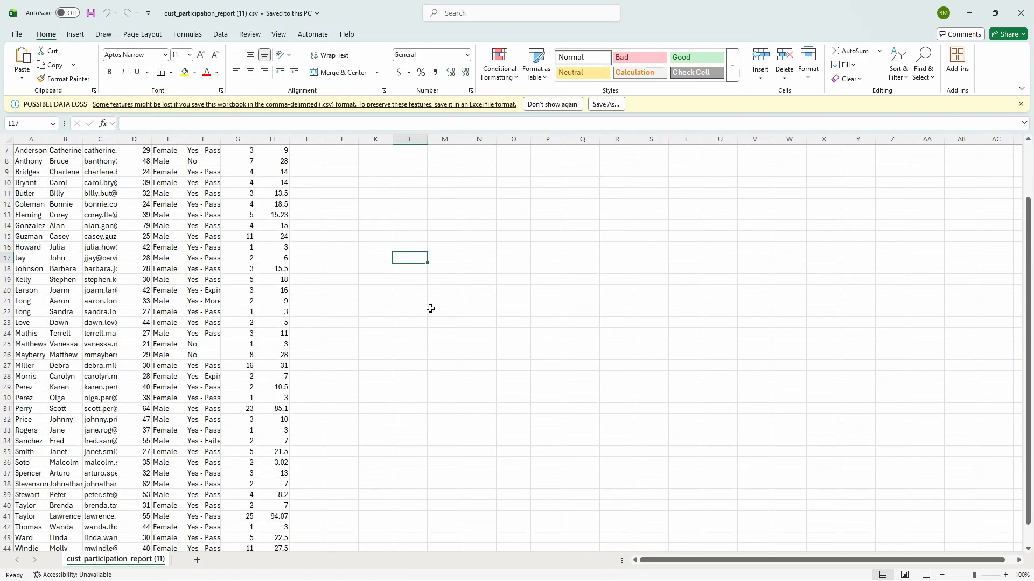
pyautogui.hotkey('ctrl', 'a')
pyautogui.doubleClick(117, 139)
pyautogui.click(230, 215)
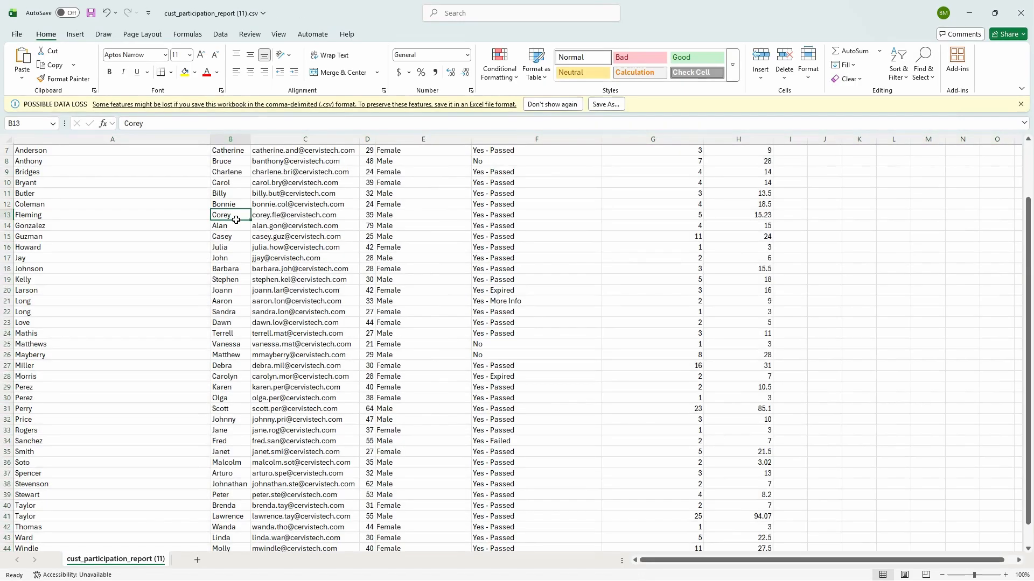
pyautogui.scroll(2, 303, 242)
pyautogui.moveTo(214, 138); pyautogui.dragTo(94, 139)
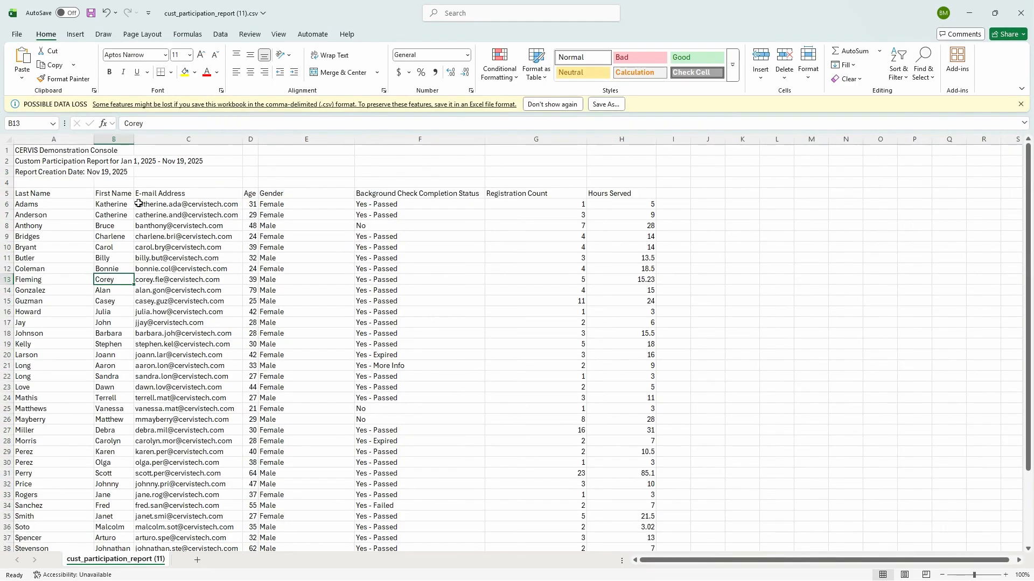
pyautogui.click(218, 239)
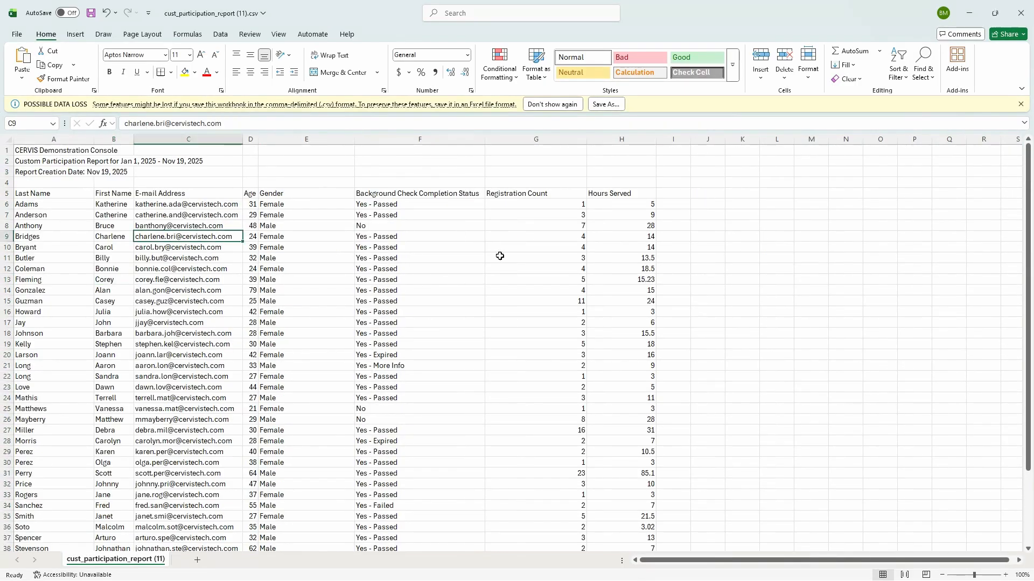
# Check the totals row (Opportunities, Registration Count, 637.12 Hours) and close Excel
pyautogui.scroll(-3, 258, 252)
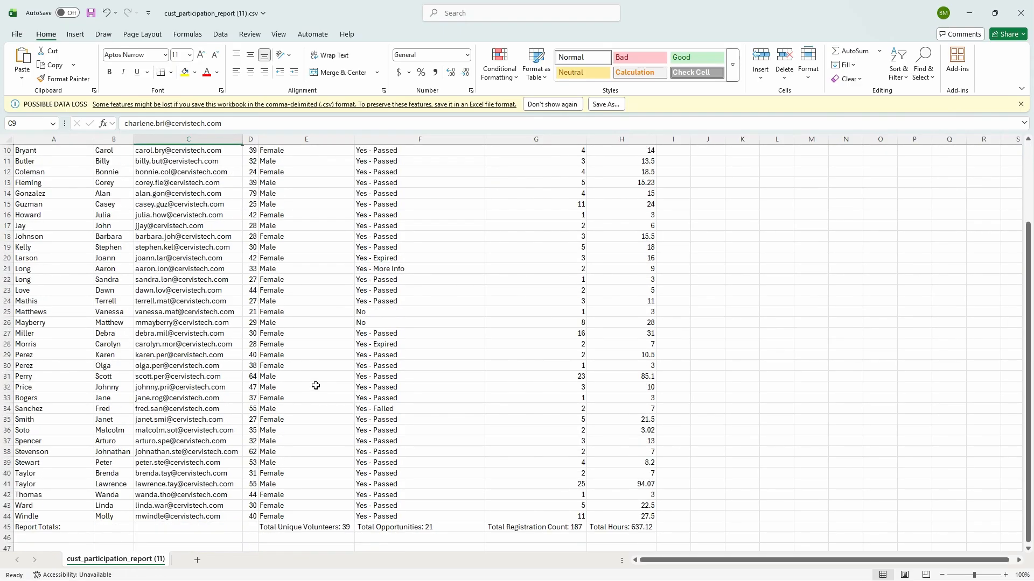
pyautogui.scroll(3, 313, 385)
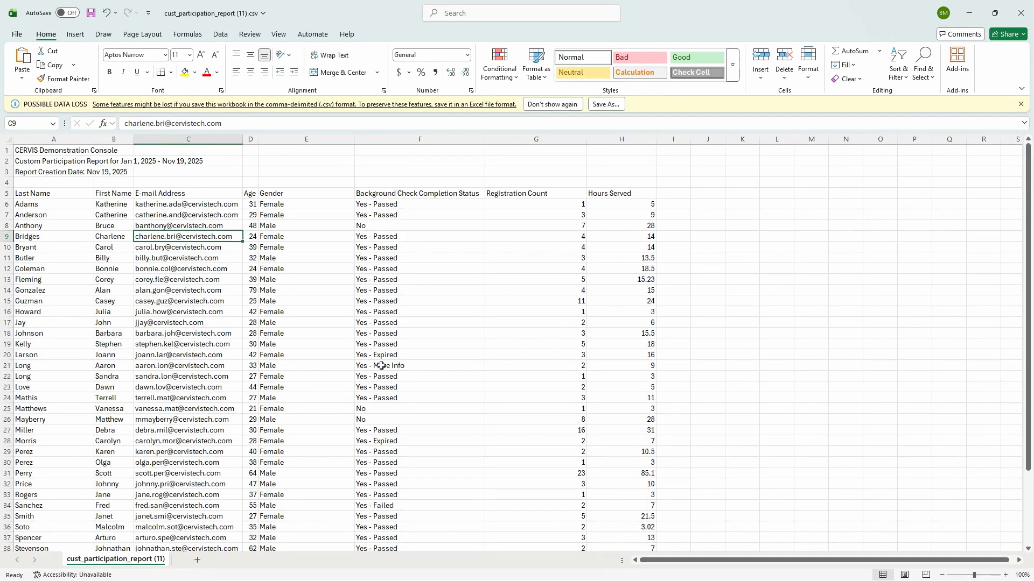
pyautogui.scroll(-3, 321, 253)
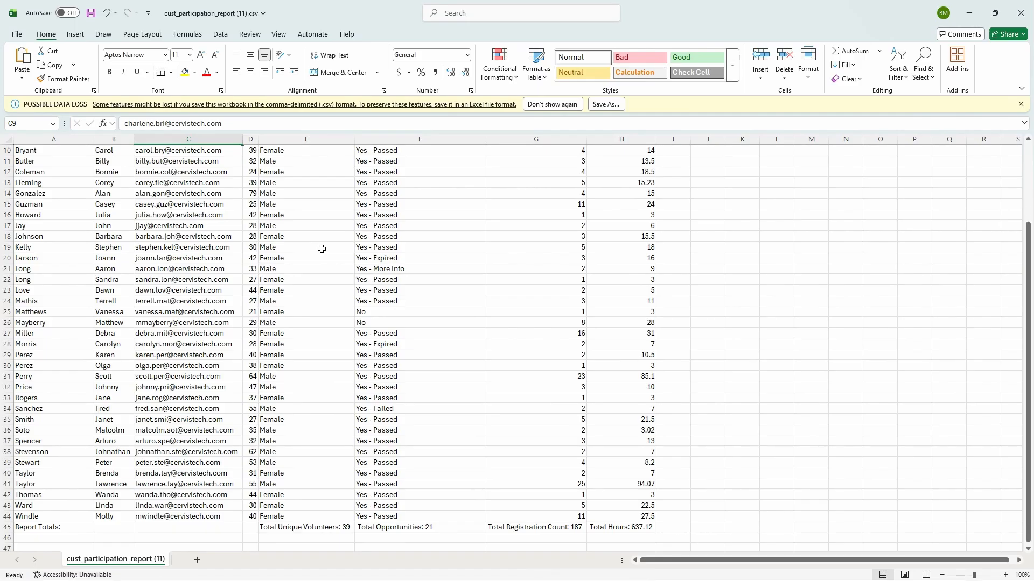
pyautogui.scroll(-3, 417, 237)
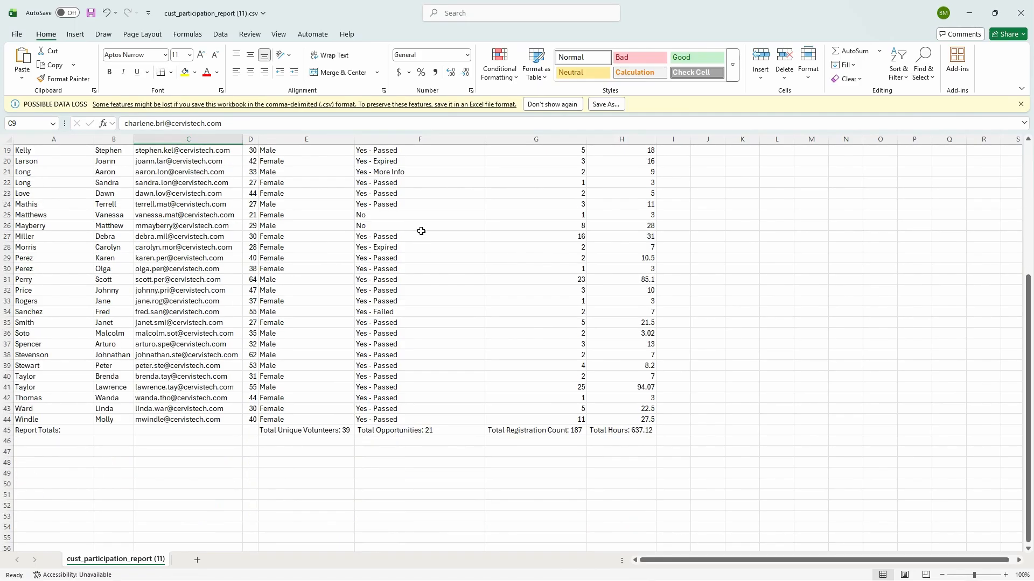
pyautogui.click(434, 433)
pyautogui.click(345, 440)
pyautogui.click(539, 431)
pyautogui.click(620, 432)
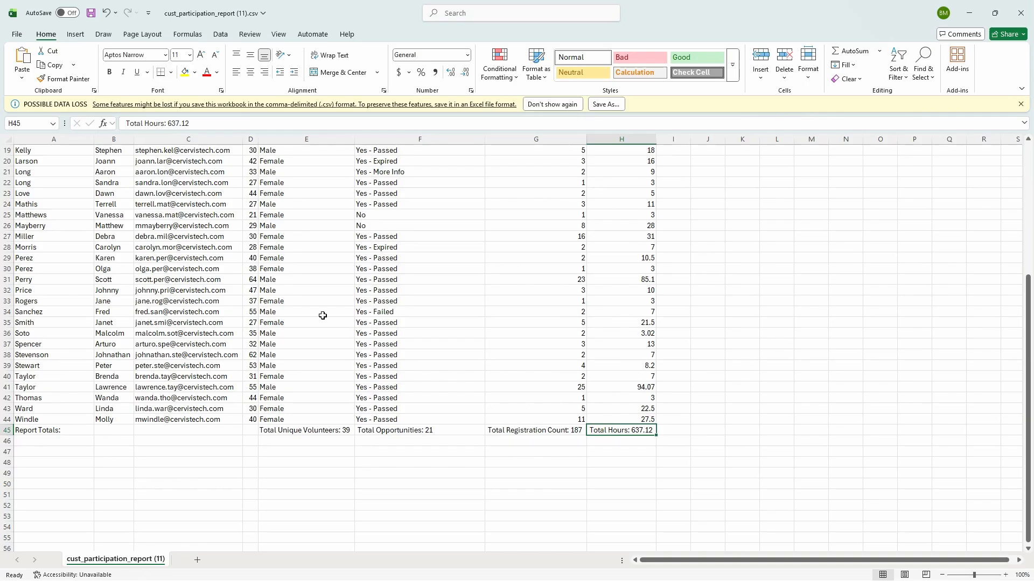
pyautogui.click(1027, 13)
# Discard the workbook changes, then run the Volunteer Retention Report for All Volunteers and All Opportunities
pyautogui.click(558, 375)
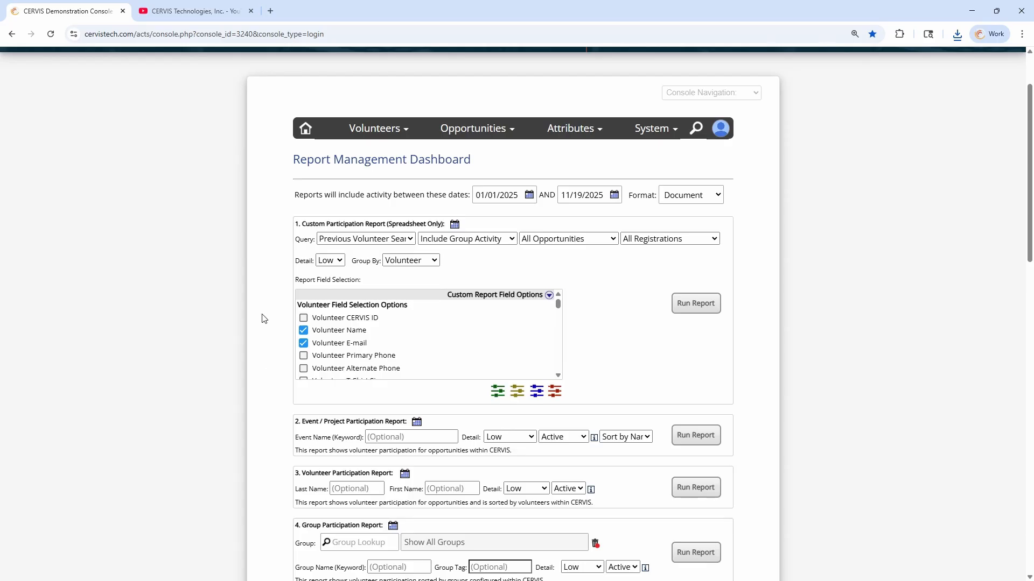
pyautogui.scroll(-8, 272, 257)
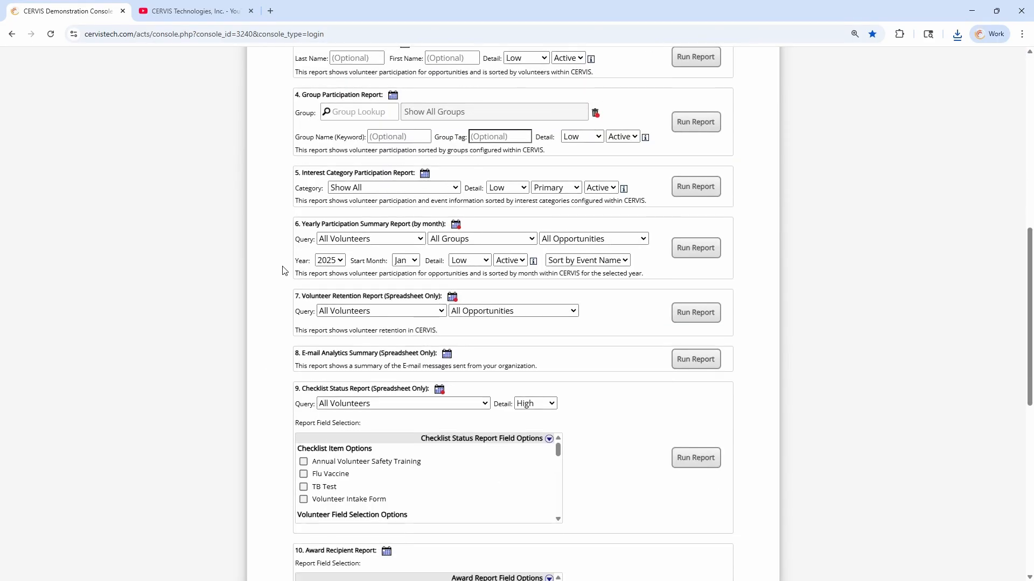
pyautogui.moveTo(300, 296); pyautogui.dragTo(435, 298)
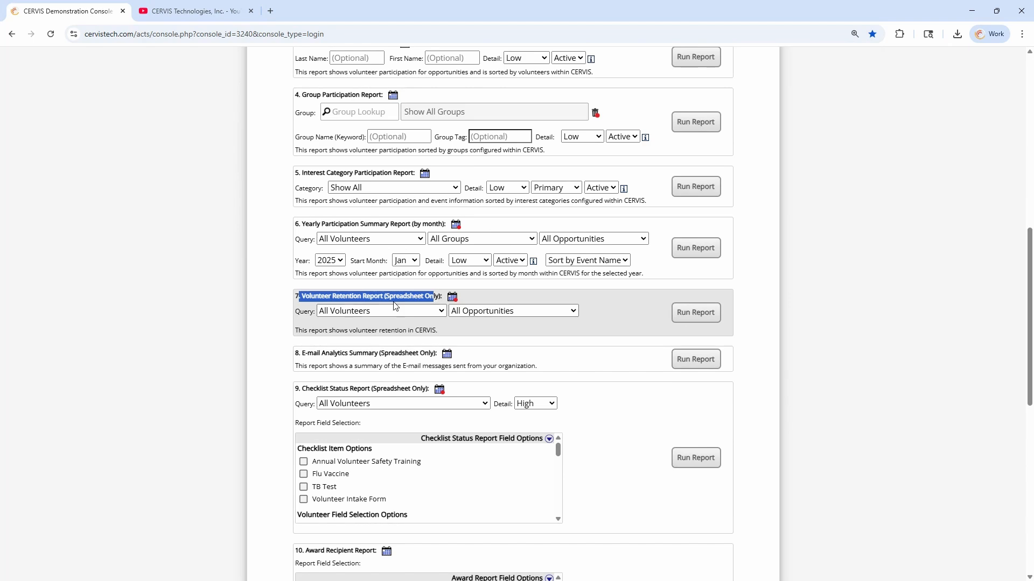
pyautogui.click(443, 294)
pyautogui.moveTo(453, 298)
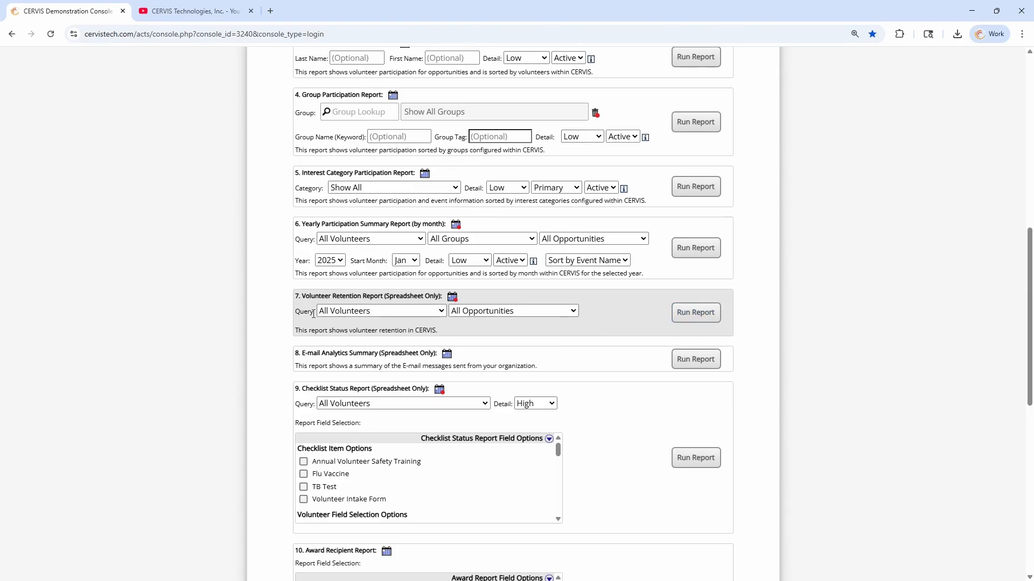
pyautogui.click(372, 310)
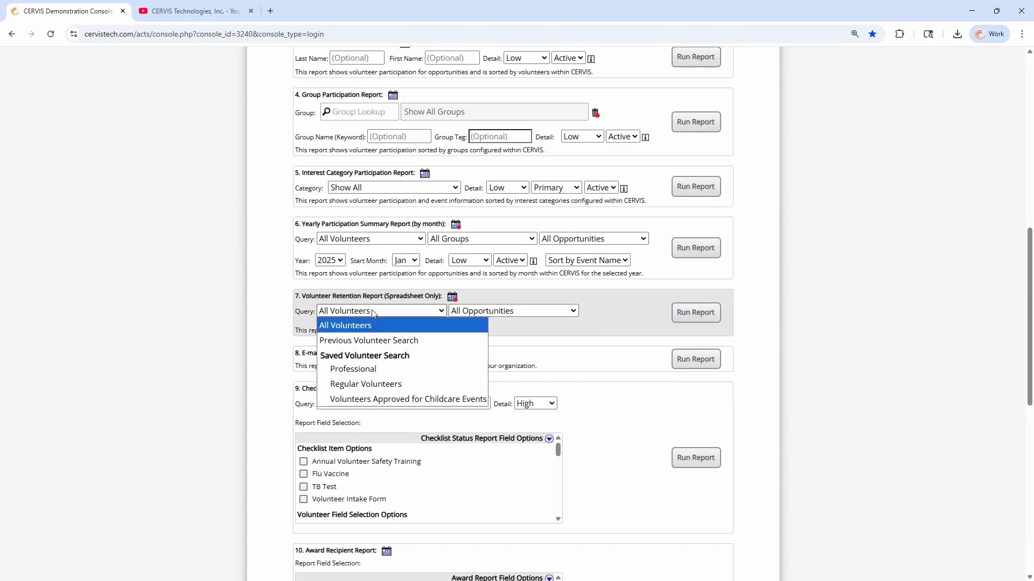
pyautogui.click(524, 311)
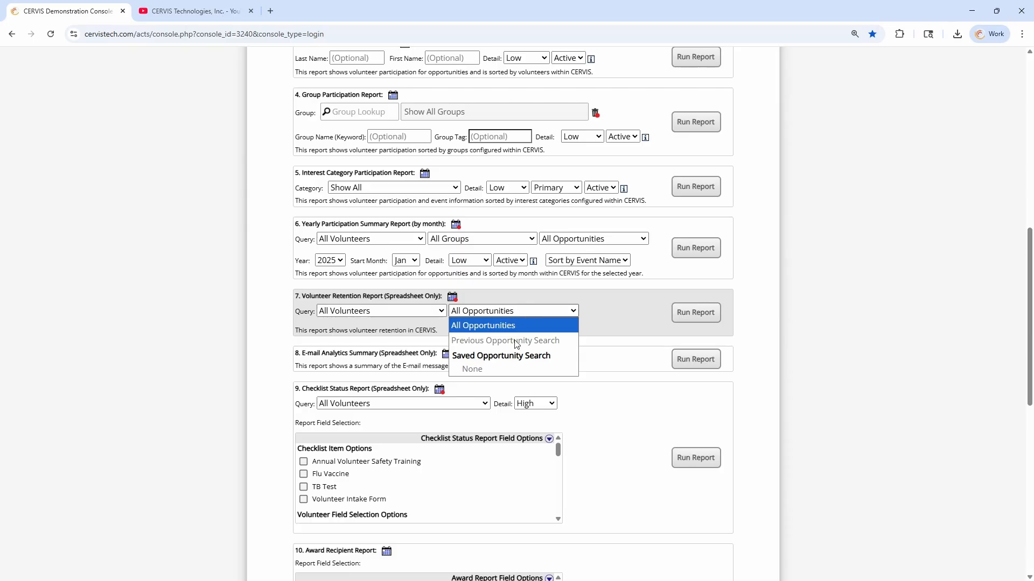
pyautogui.click(511, 312)
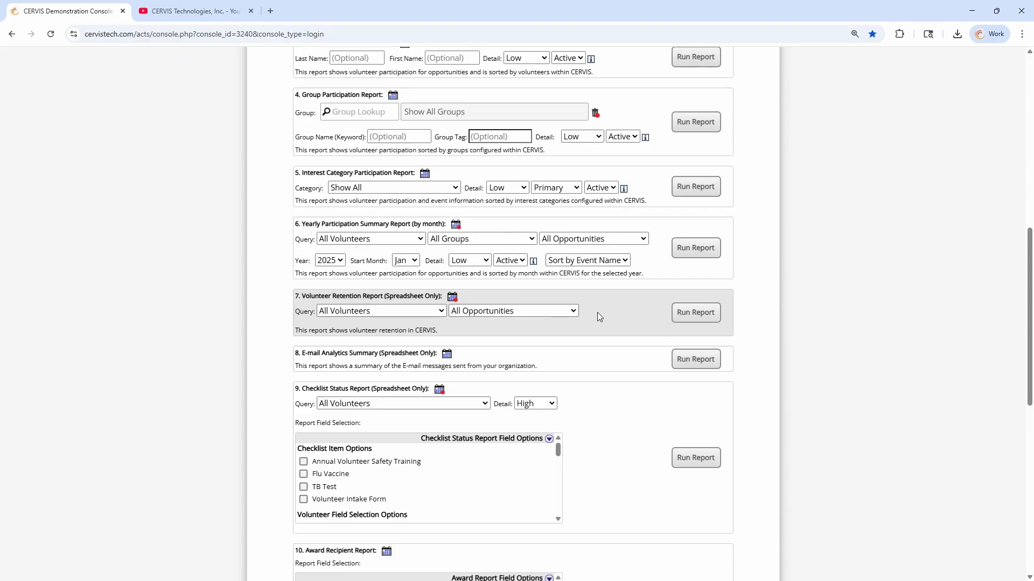
pyautogui.click(511, 311)
pyautogui.click(511, 313)
pyautogui.click(692, 315)
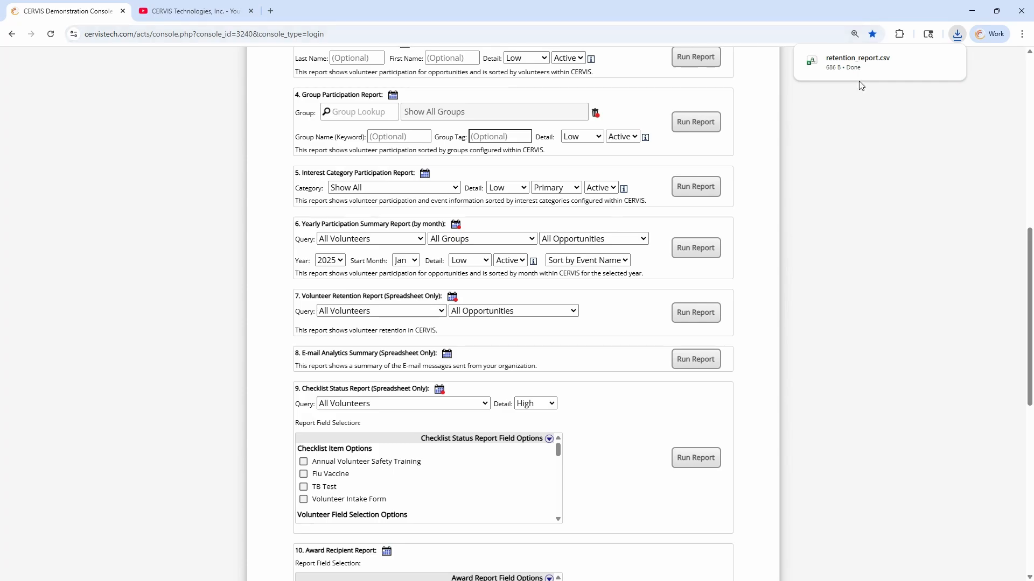
# Open retention_report.csv and widen column C to fit Active Volunteers
pyautogui.click(866, 68)
pyautogui.click(434, 206)
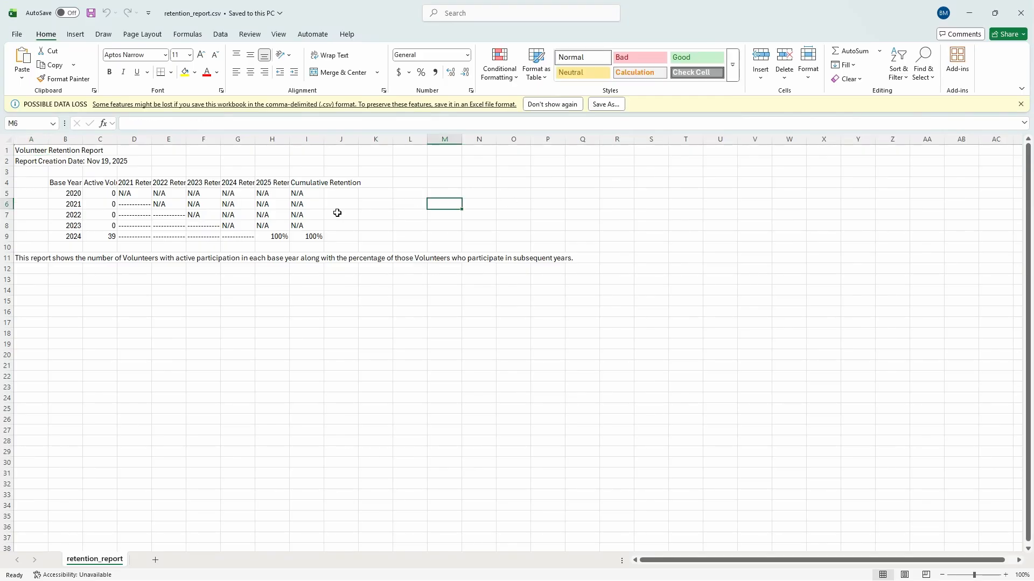
pyautogui.click(100, 236)
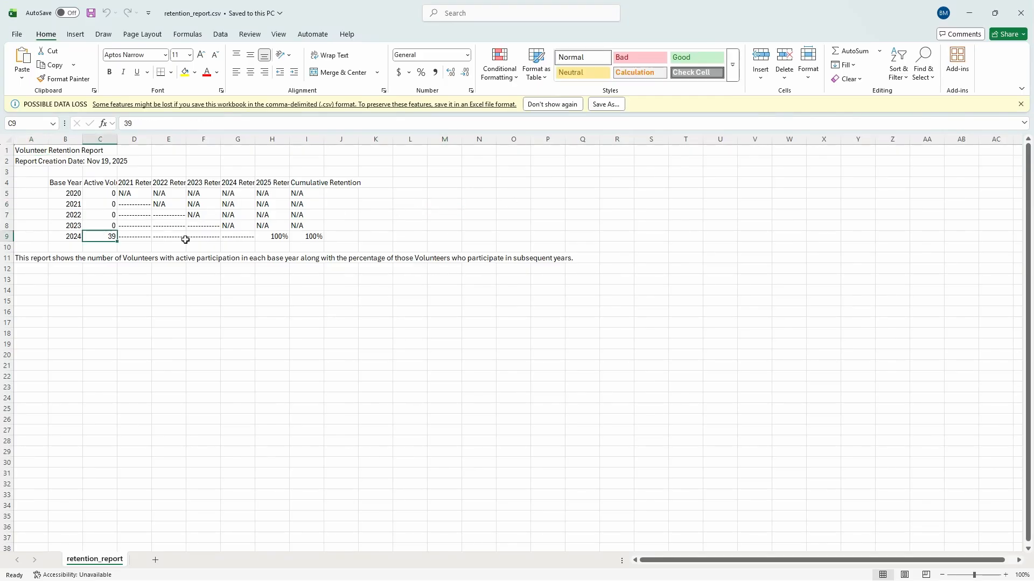
pyautogui.doubleClick(118, 139)
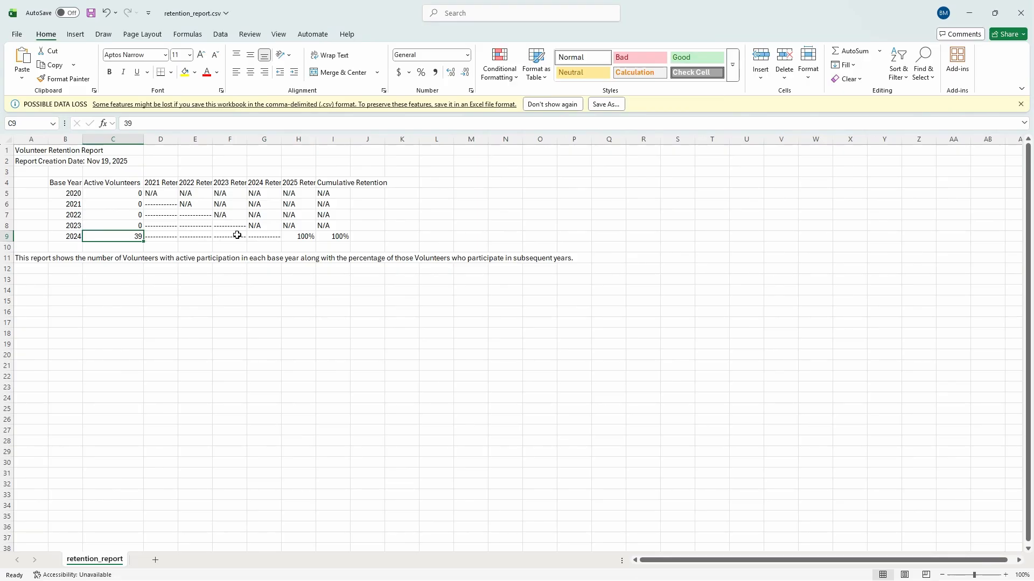
# Check the yearly active volunteer counts, including 39 for 2024, and retention values
pyautogui.click(302, 236)
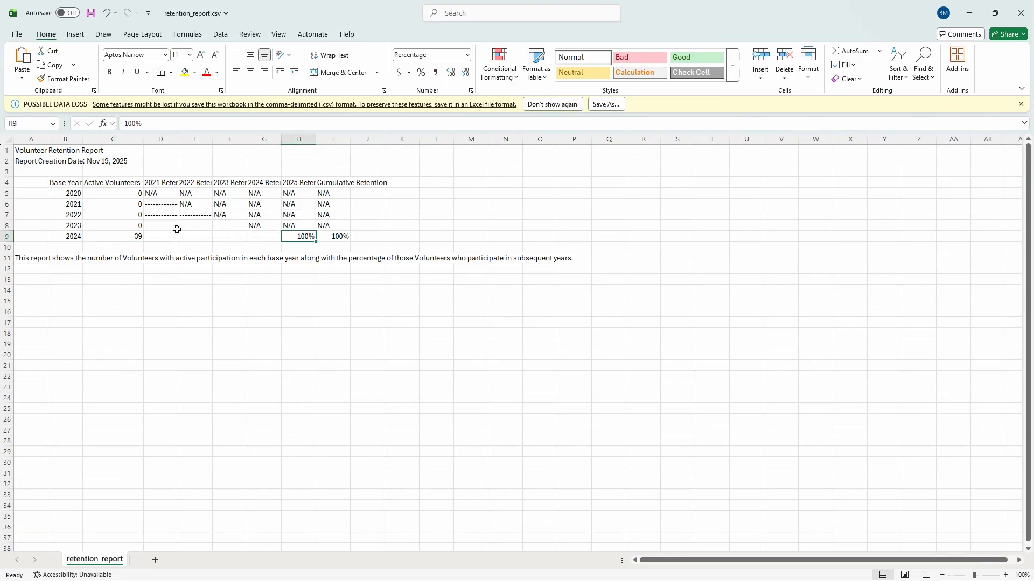
pyautogui.click(232, 225)
pyautogui.click(141, 206)
pyautogui.click(164, 190)
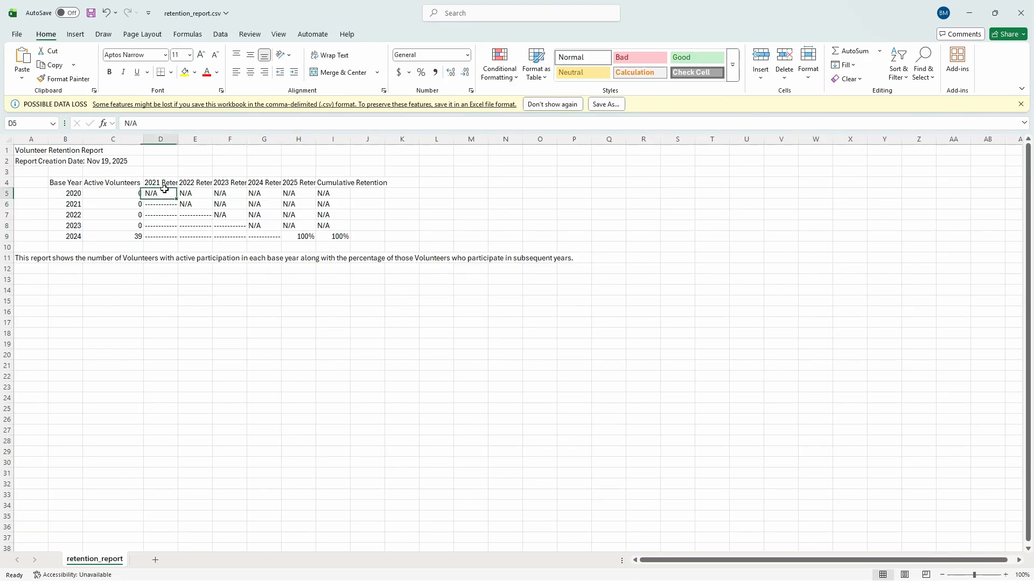
pyautogui.click(219, 192)
pyautogui.click(286, 213)
pyautogui.click(126, 206)
pyautogui.click(123, 235)
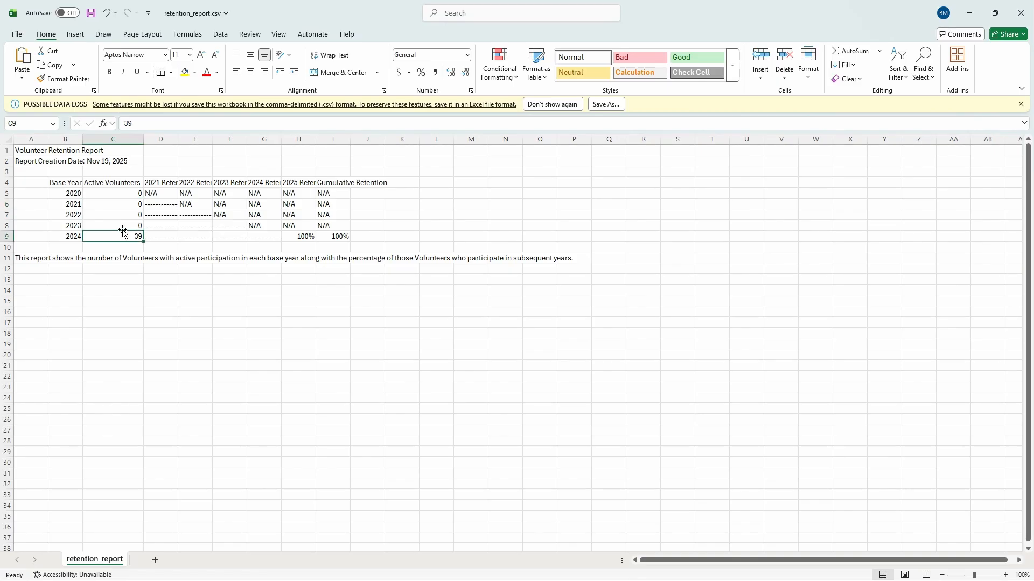
pyautogui.click(128, 224)
pyautogui.click(130, 213)
pyautogui.click(128, 192)
pyautogui.click(132, 205)
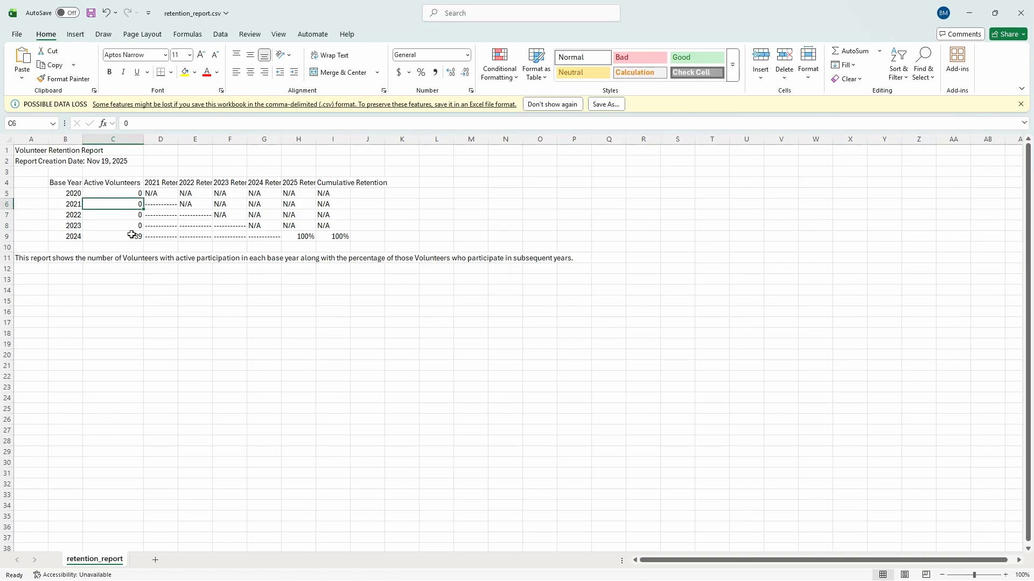
pyautogui.click(67, 192)
# Inspect cells E6 and I9 (100% cumulative retention), then close without saving
pyautogui.scroll(3, 153, 205)
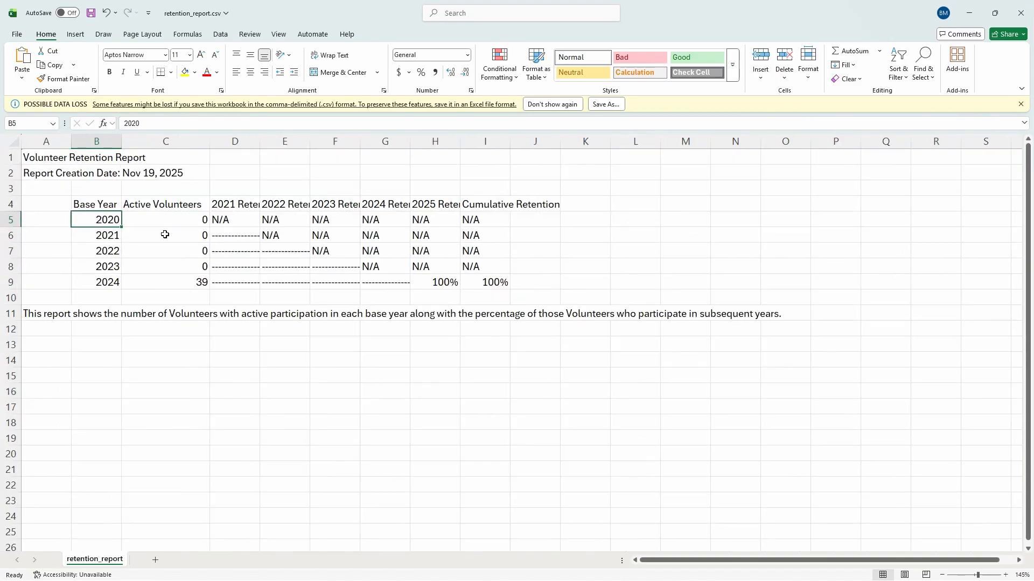
pyautogui.click(192, 230)
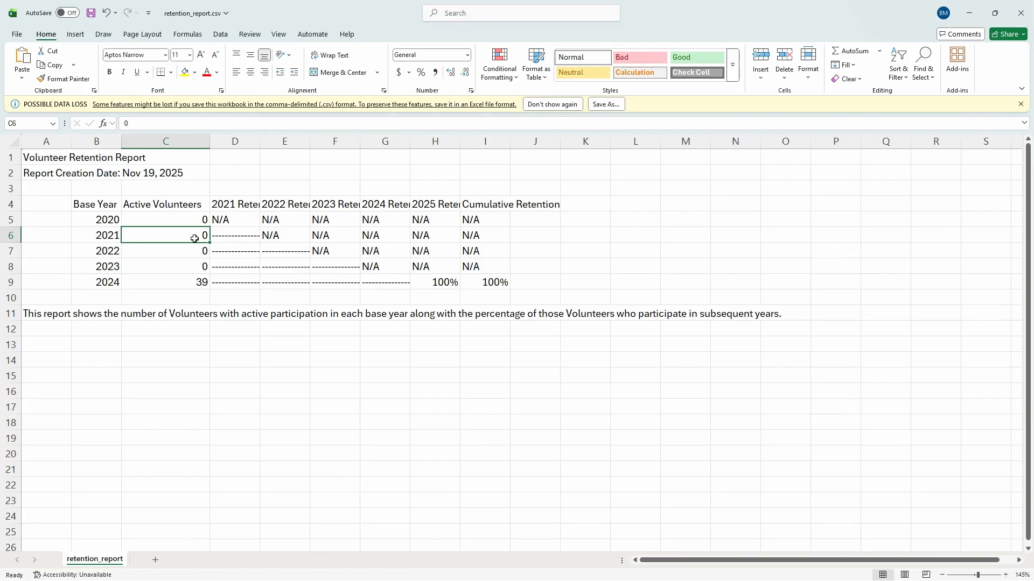
pyautogui.click(284, 237)
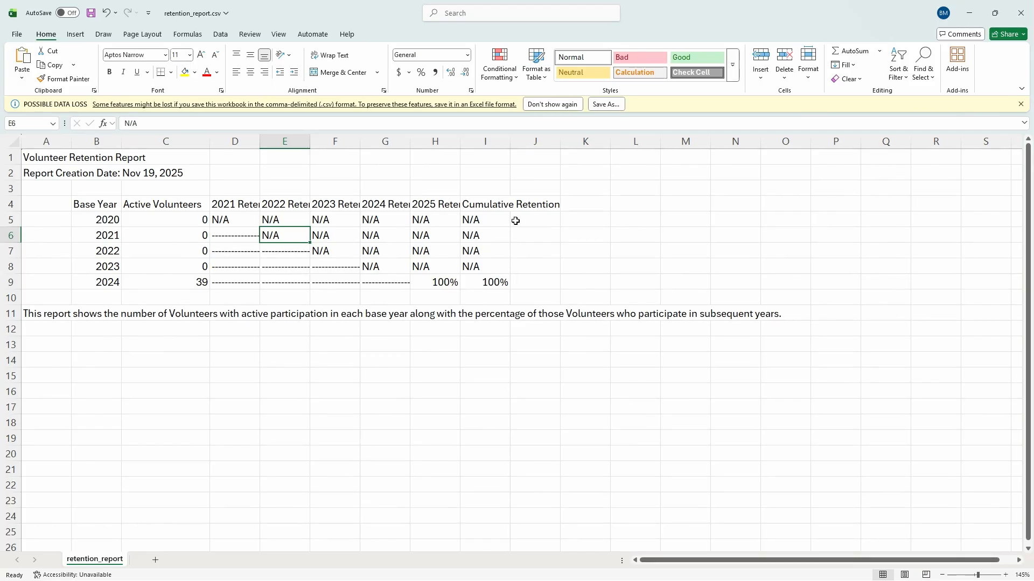
pyautogui.click(488, 282)
pyautogui.click(633, 267)
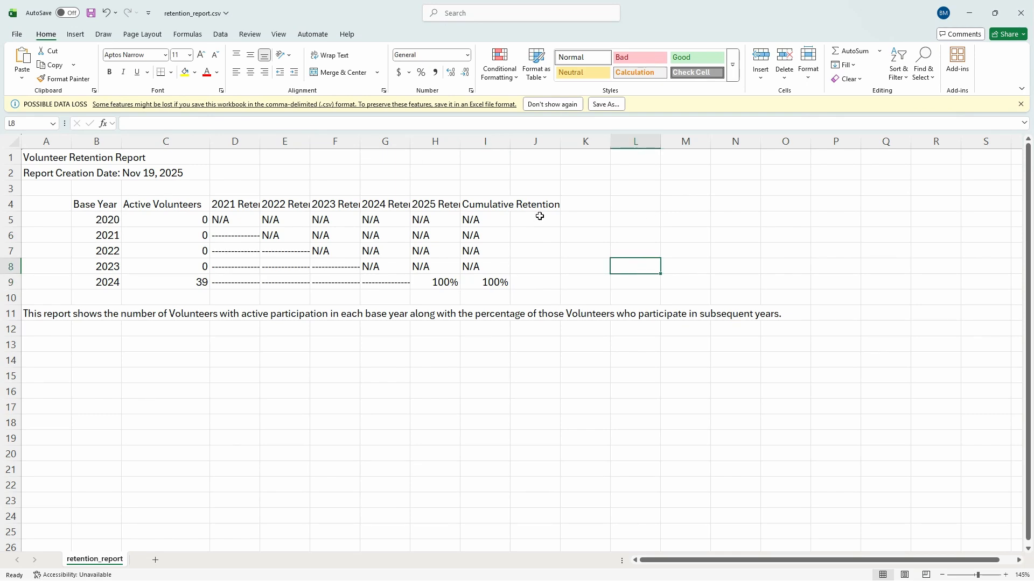
pyautogui.click(668, 251)
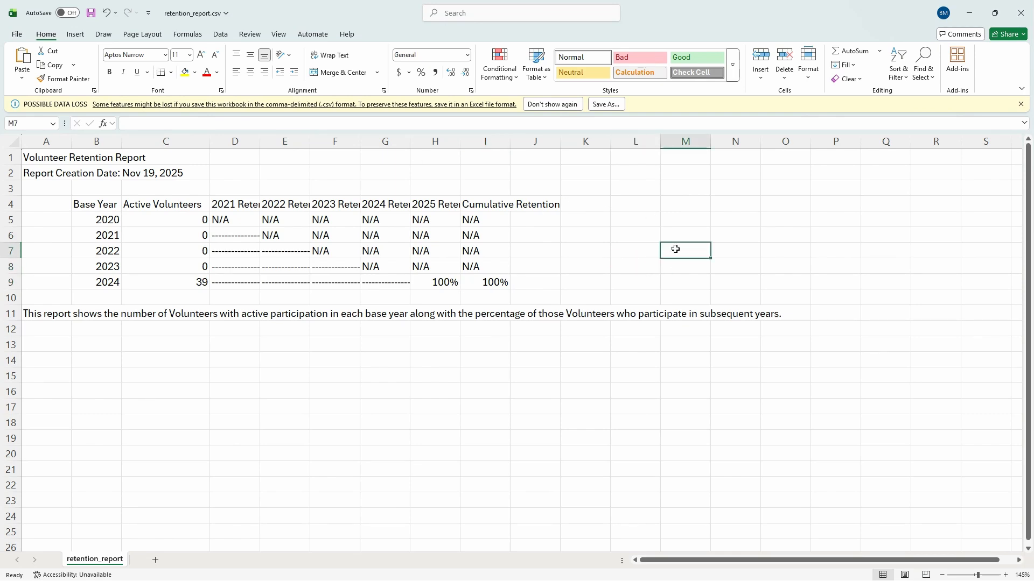
pyautogui.click(1021, 17)
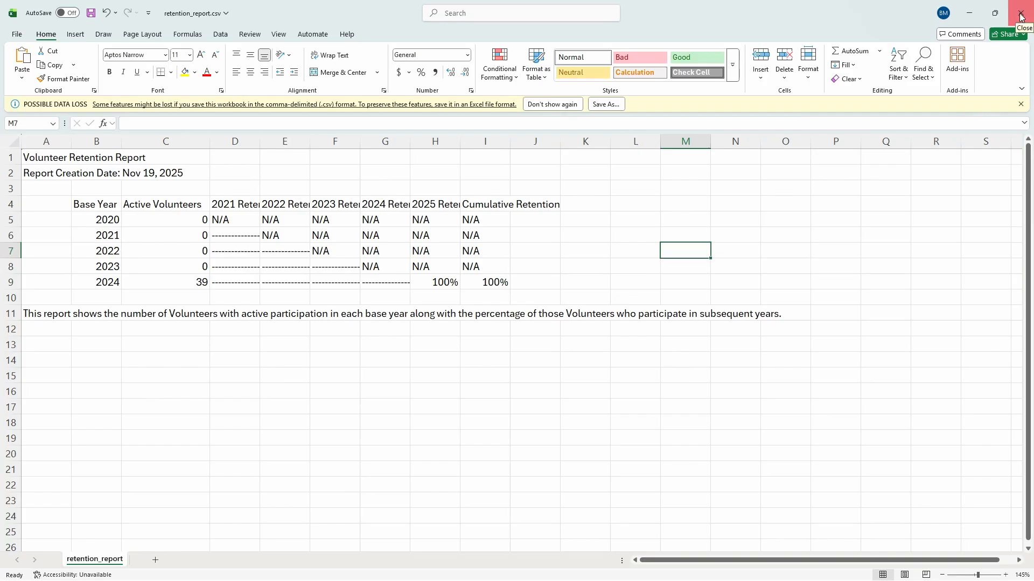
pyautogui.click(555, 373)
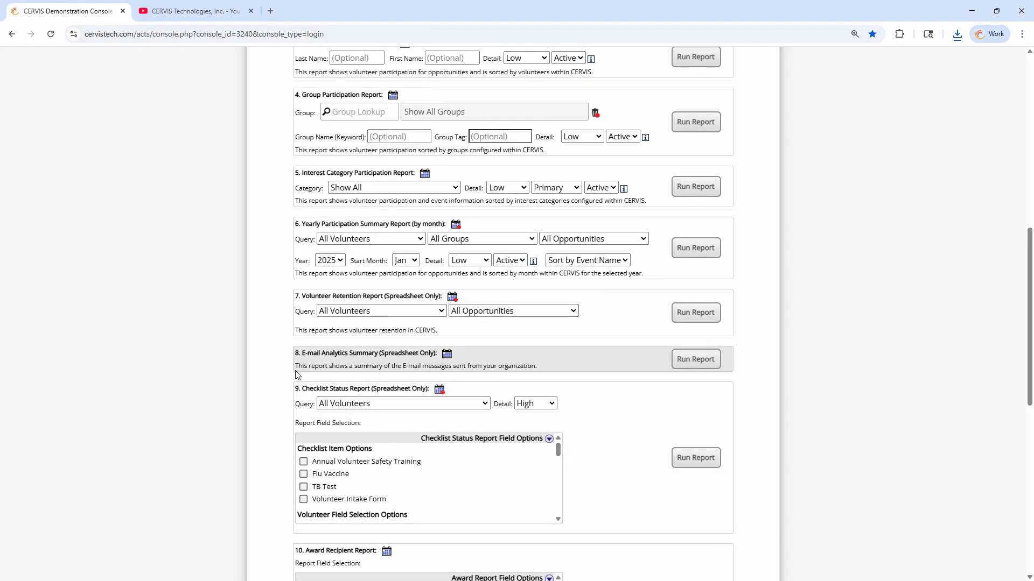
# Scroll up to the Custom Participation Report and expand its Custom Report Field Options list
pyautogui.scroll(1, 275, 369)
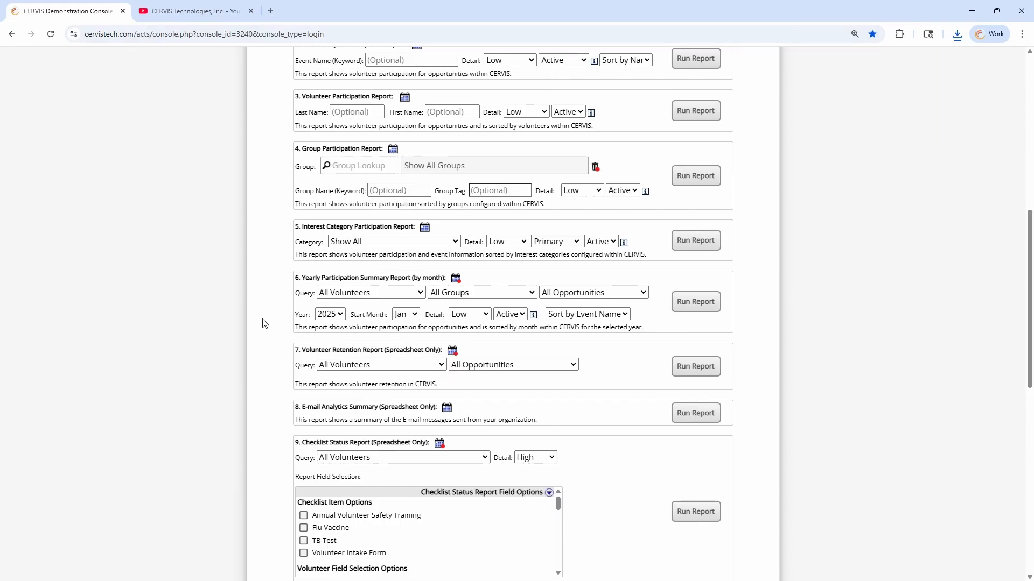
pyautogui.scroll(2, 264, 322)
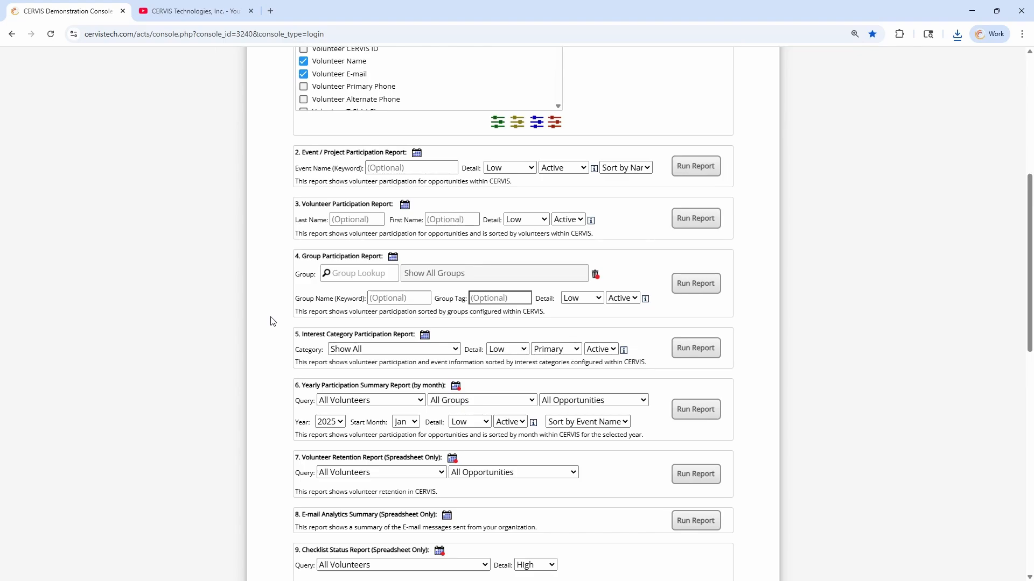
pyautogui.scroll(1, 271, 318)
pyautogui.scroll(5, 266, 316)
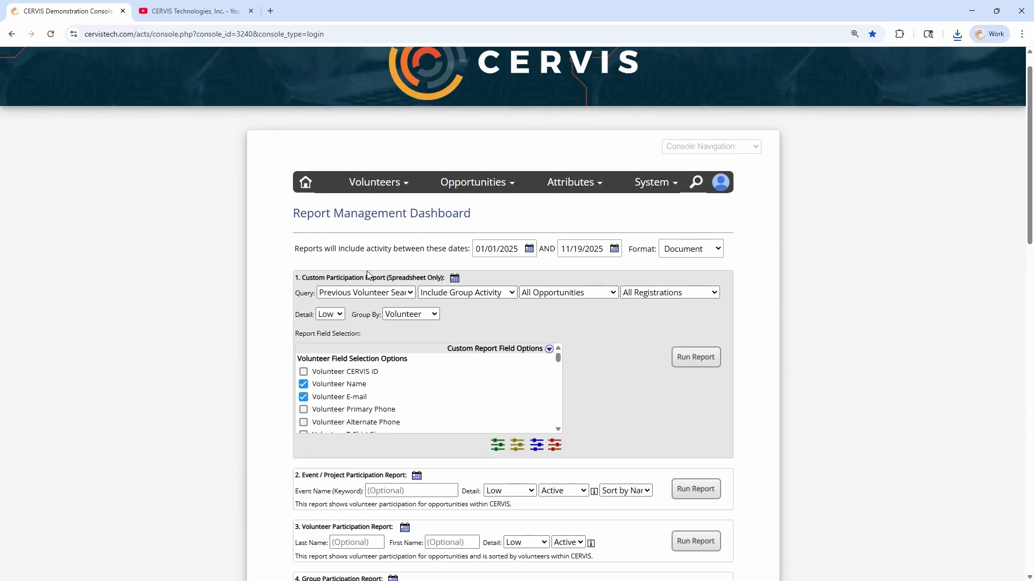
pyautogui.moveTo(305, 278); pyautogui.dragTo(414, 276)
pyautogui.click(403, 276)
pyautogui.click(519, 349)
pyautogui.scroll(-5, 381, 330)
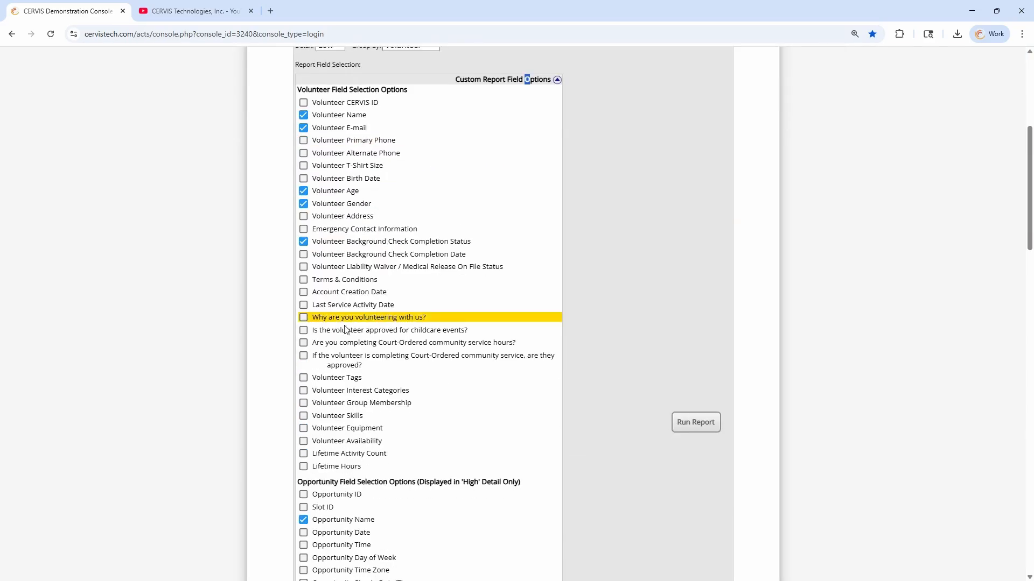
pyautogui.scroll(1, 373, 377)
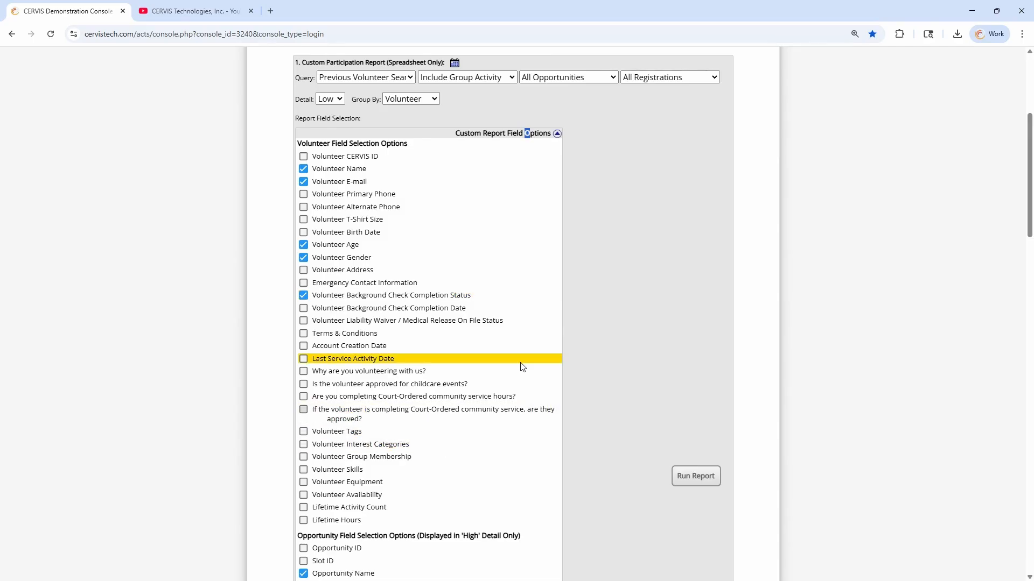
pyautogui.click(618, 142)
pyautogui.scroll(3, 518, 118)
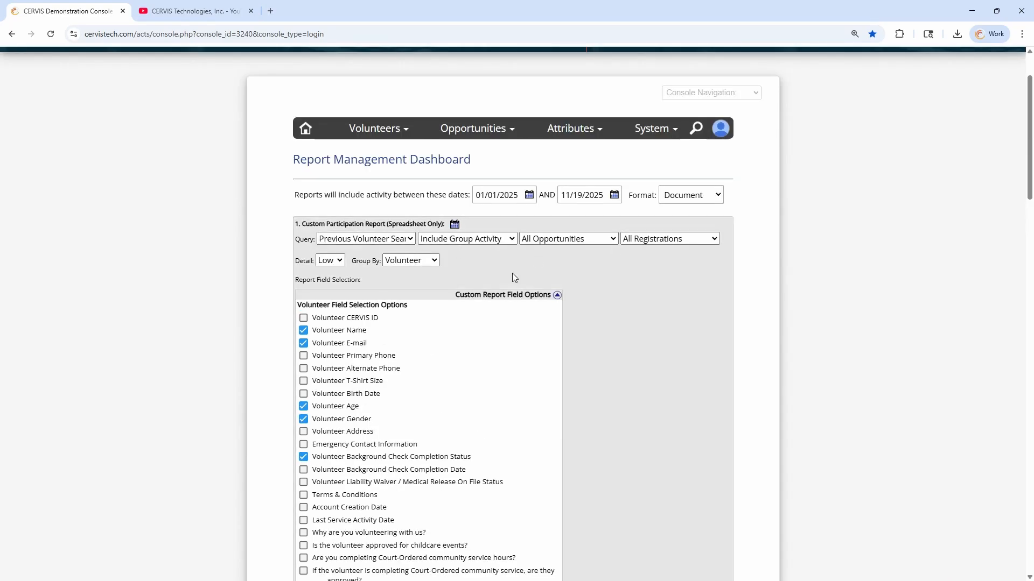
# Collapse the field options list and reselect Previous Volunteer Search as the query
pyautogui.click(530, 297)
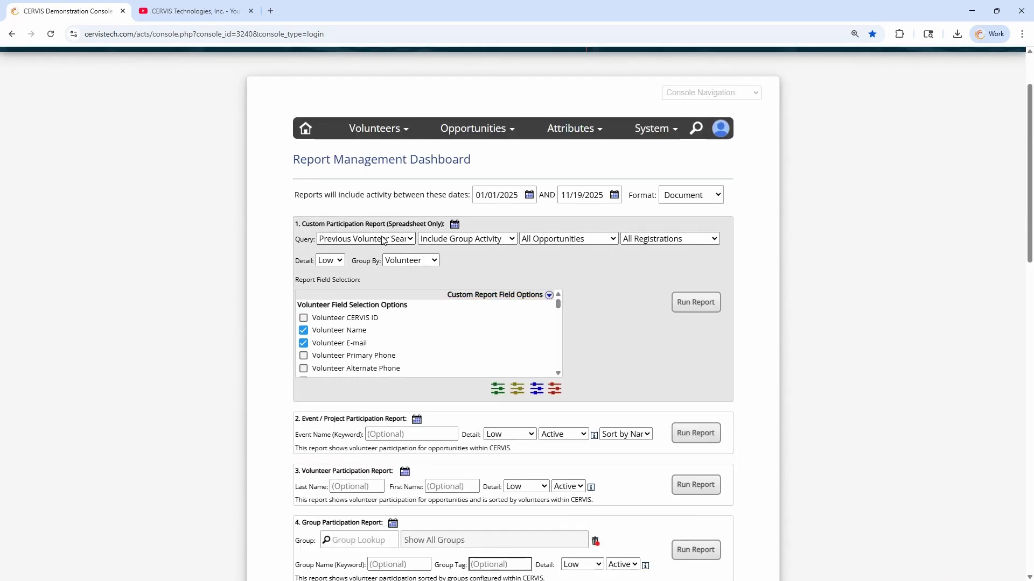
pyautogui.click(383, 240)
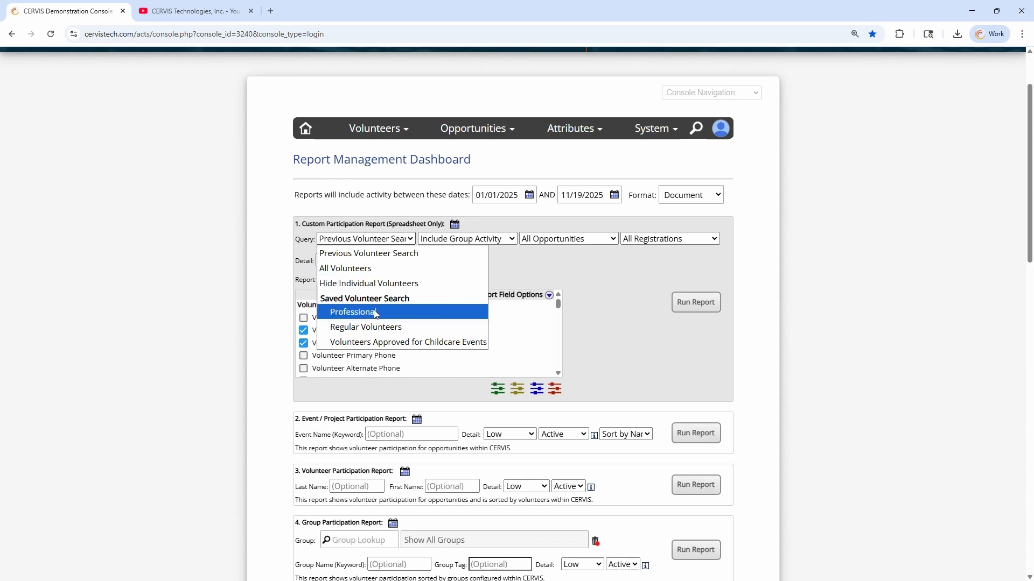
pyautogui.click(377, 253)
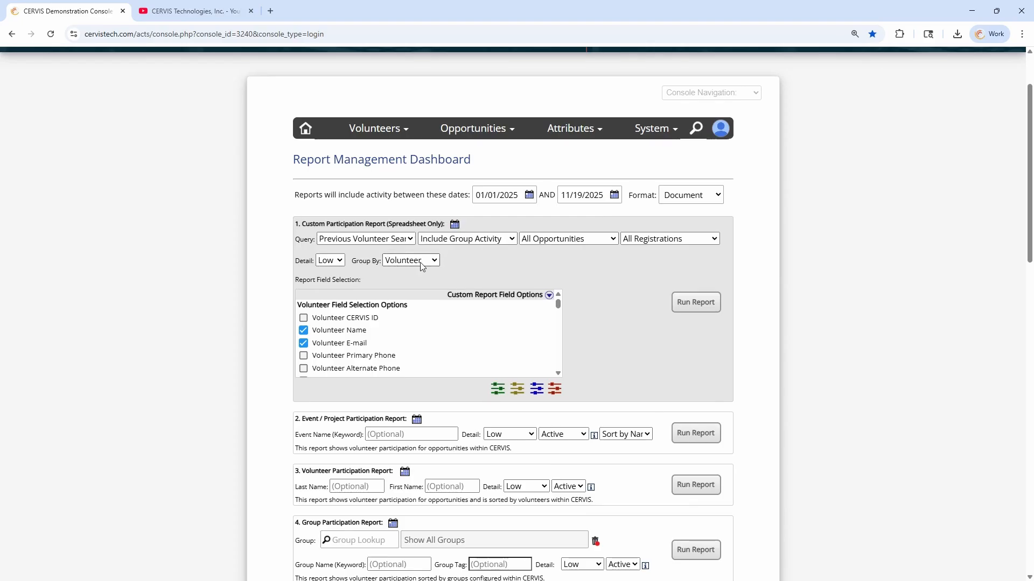
pyautogui.scroll(-3, 546, 260)
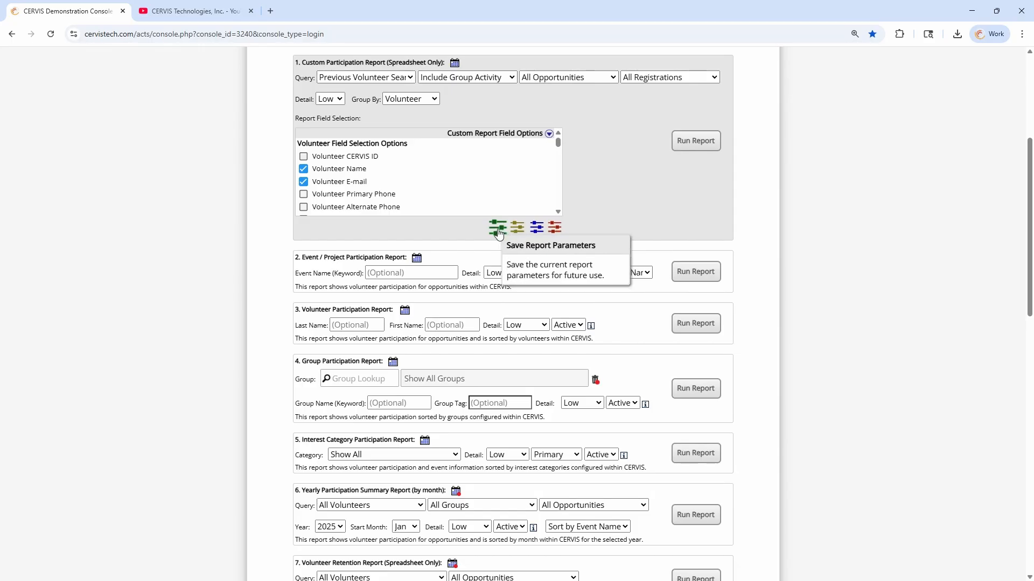
pyautogui.click(499, 233)
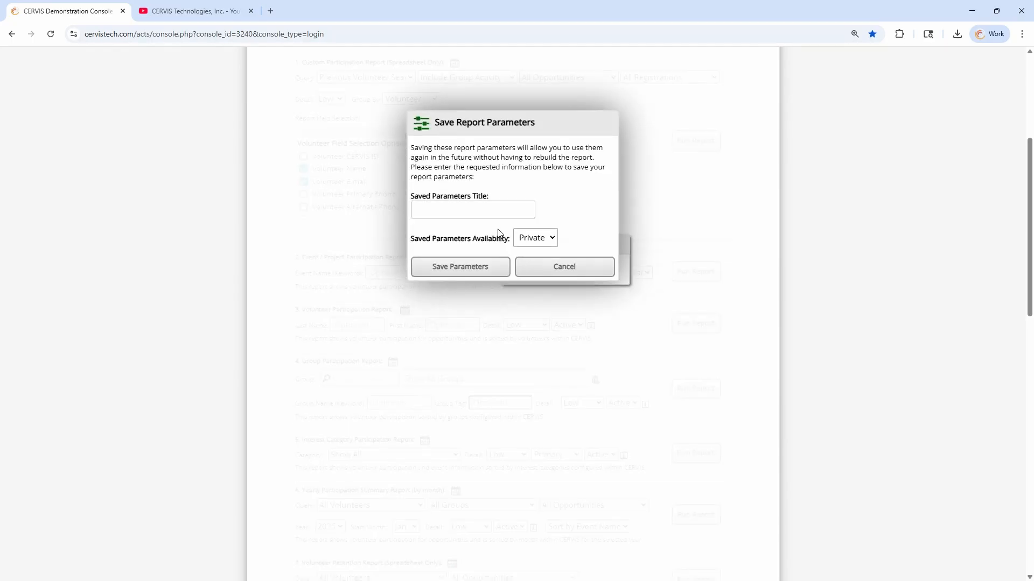
pyautogui.click(463, 210)
pyautogui.click(547, 240)
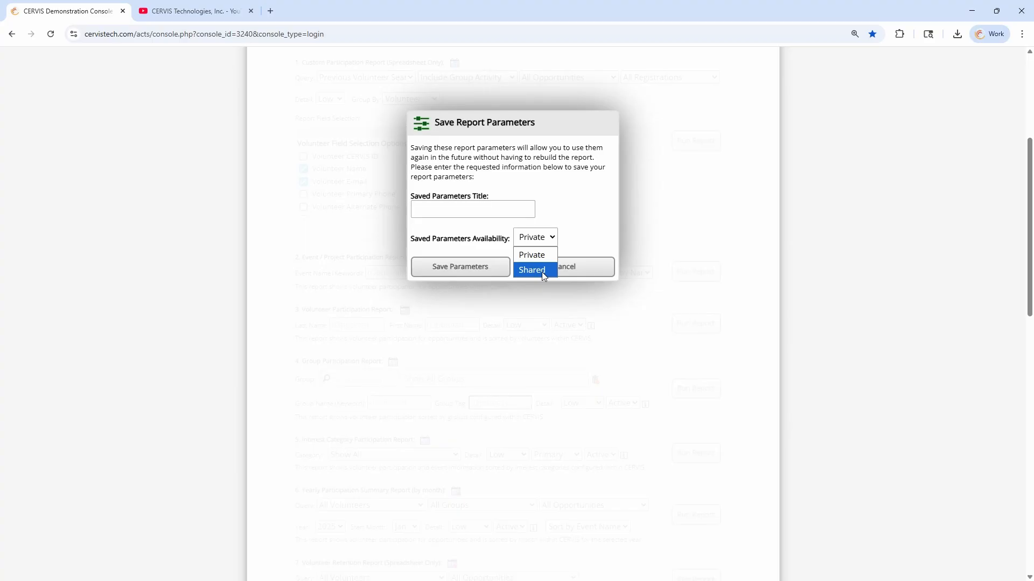
pyautogui.click(568, 213)
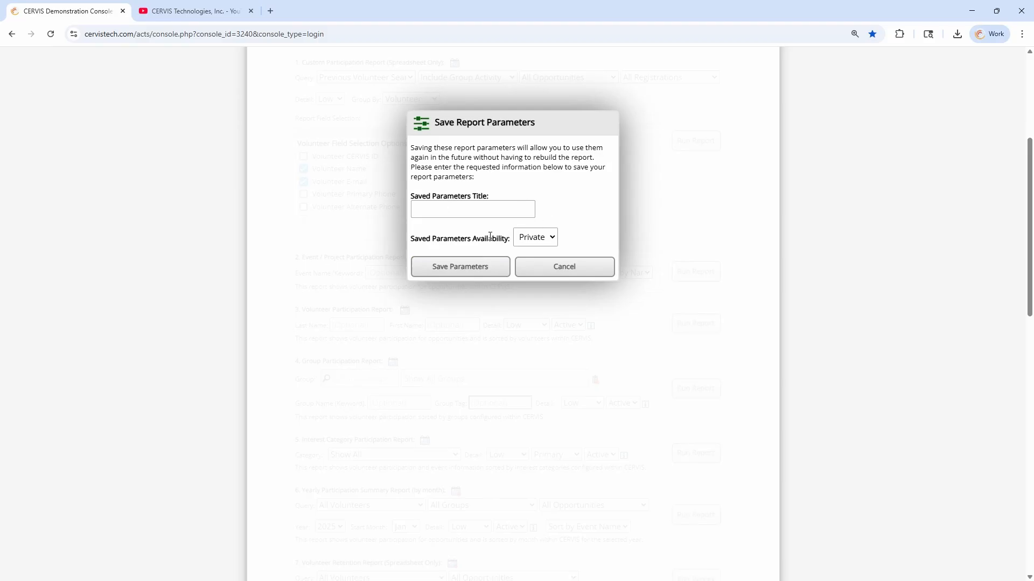
pyautogui.click(555, 262)
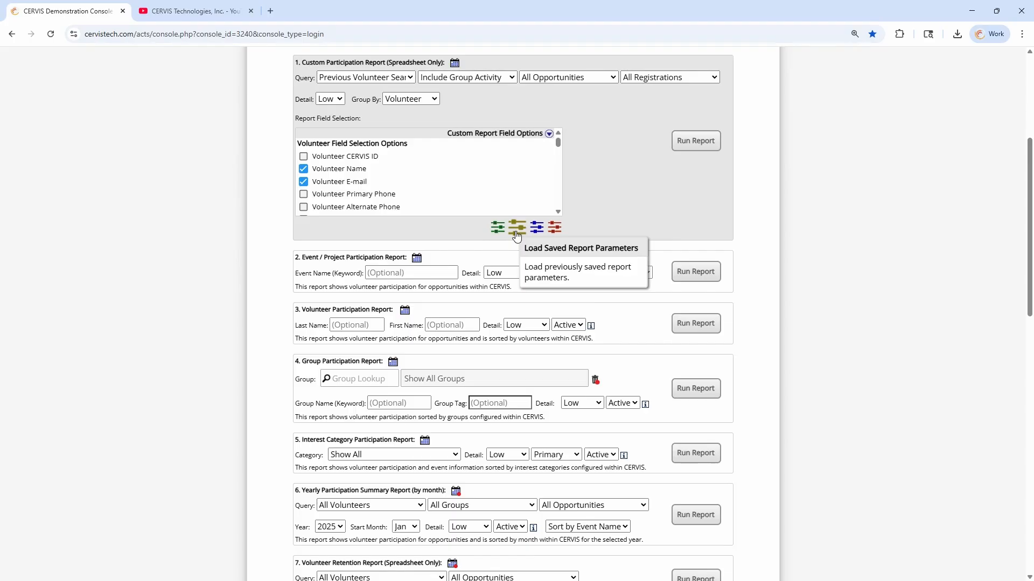
# Load the saved Monthly Volunteer Participation report parameters
pyautogui.click(516, 233)
pyautogui.click(469, 163)
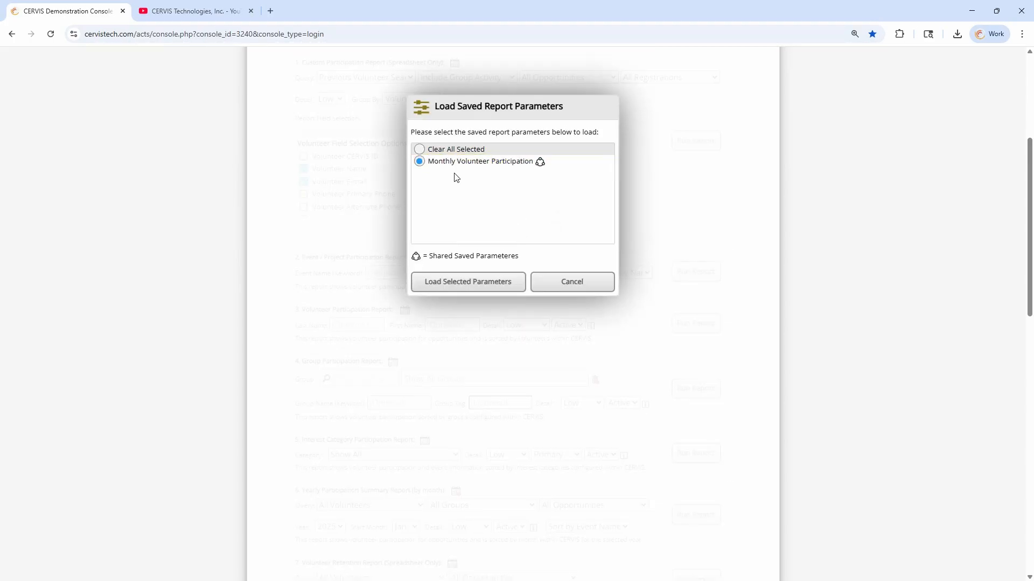
pyautogui.click(473, 284)
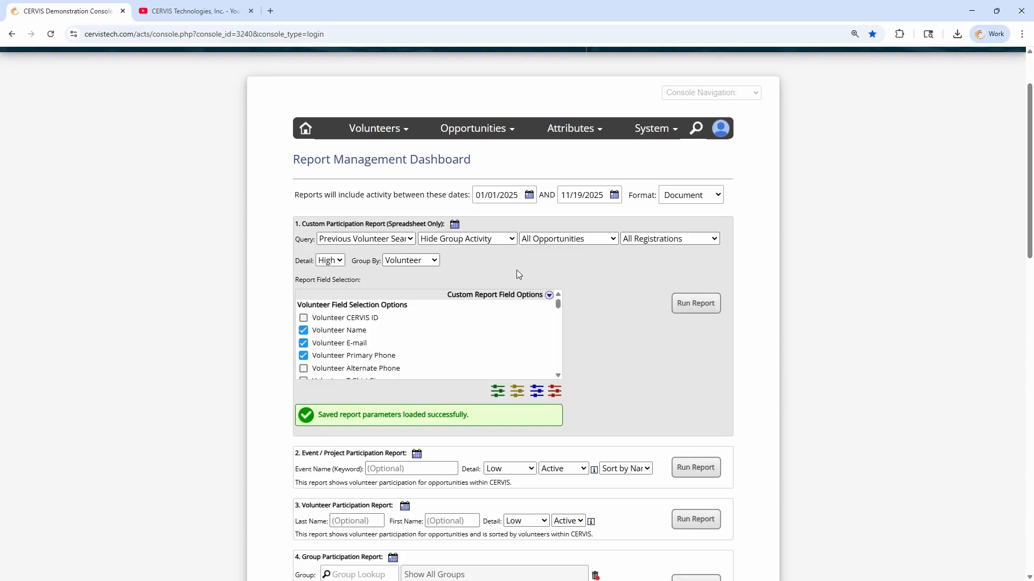
# Add Volunteer Age to the custom report fields
pyautogui.scroll(-3, 350, 317)
pyautogui.click(397, 299)
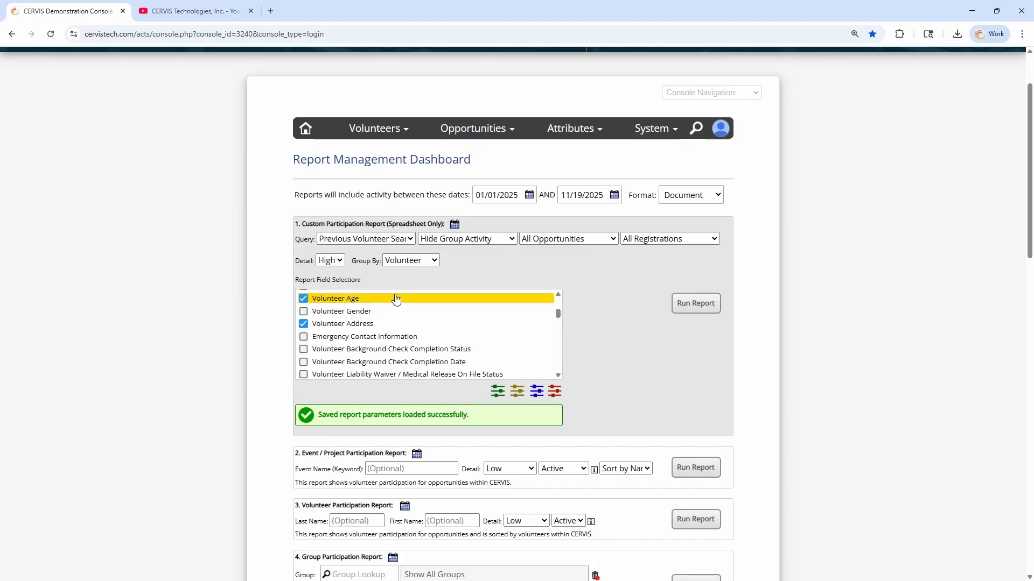
pyautogui.scroll(1, 420, 356)
pyautogui.scroll(3, 420, 356)
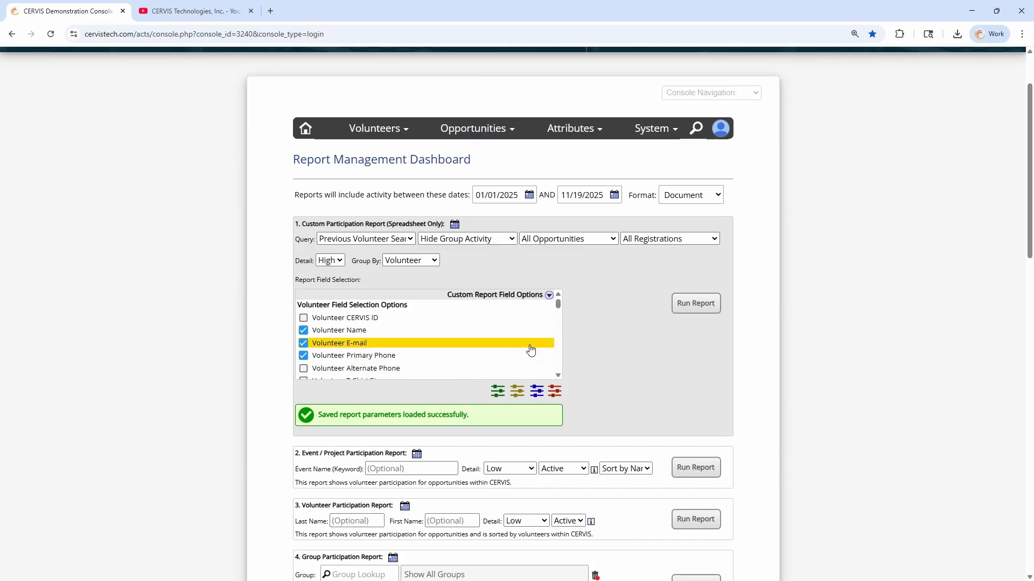
# Replace the Monthly Volunteer Participation preset, typing 'replace' as the confirmation word
pyautogui.click(536, 394)
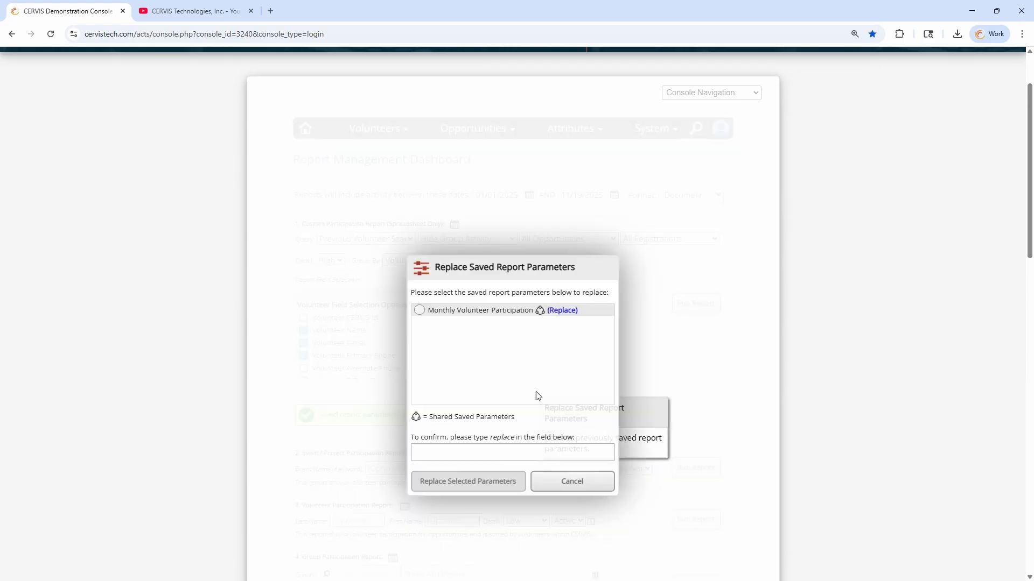
pyautogui.click(481, 452)
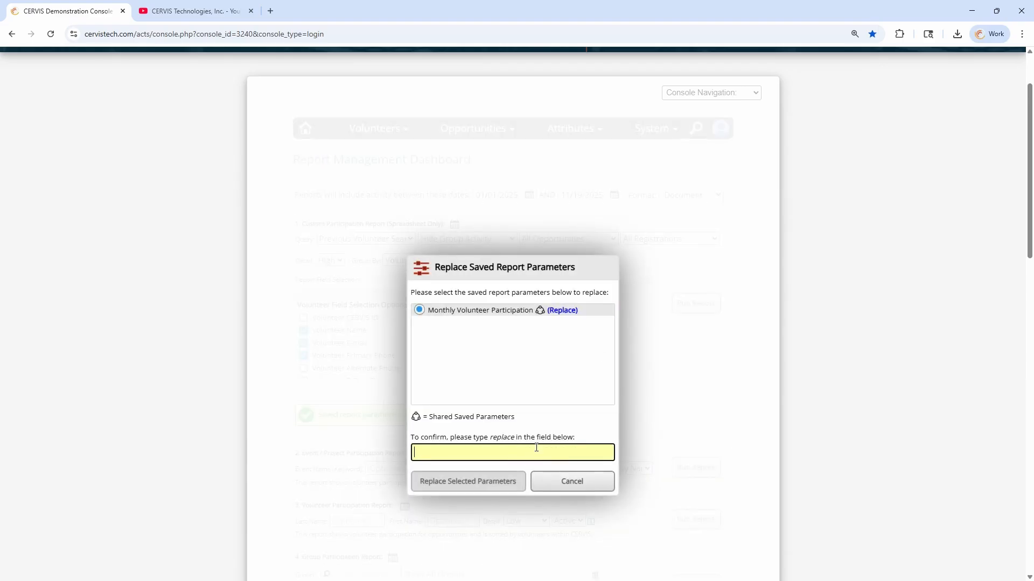
pyautogui.write('replace')
pyautogui.click(464, 491)
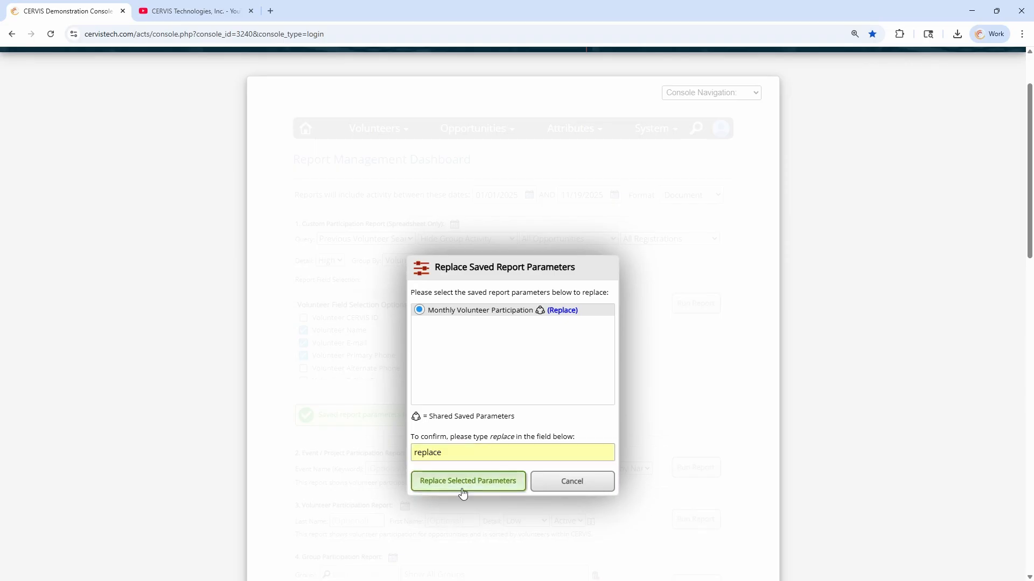
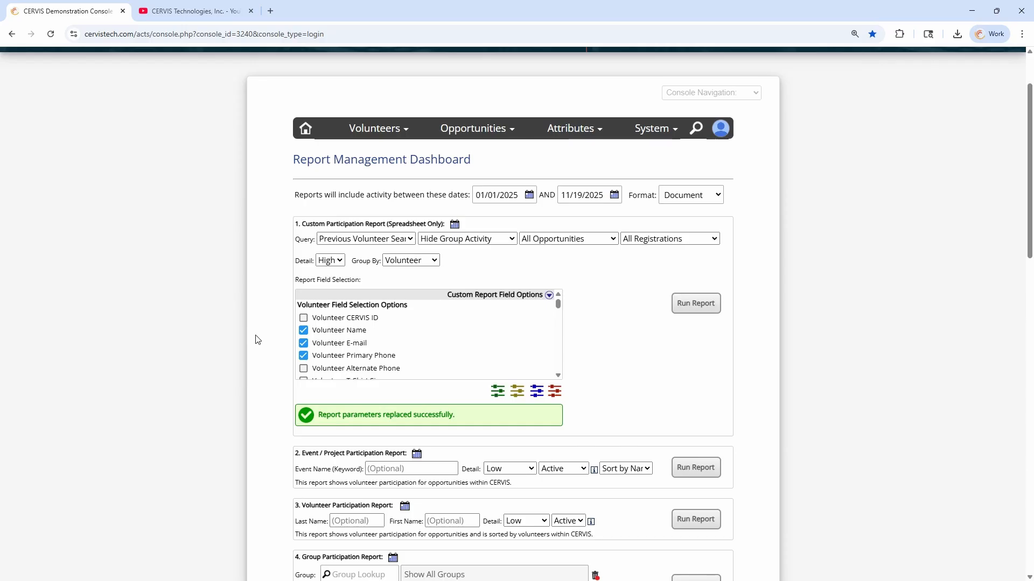
# Try All for the event report status, then leave the event and volunteer report statuses at Active
pyautogui.scroll(-3, 279, 310)
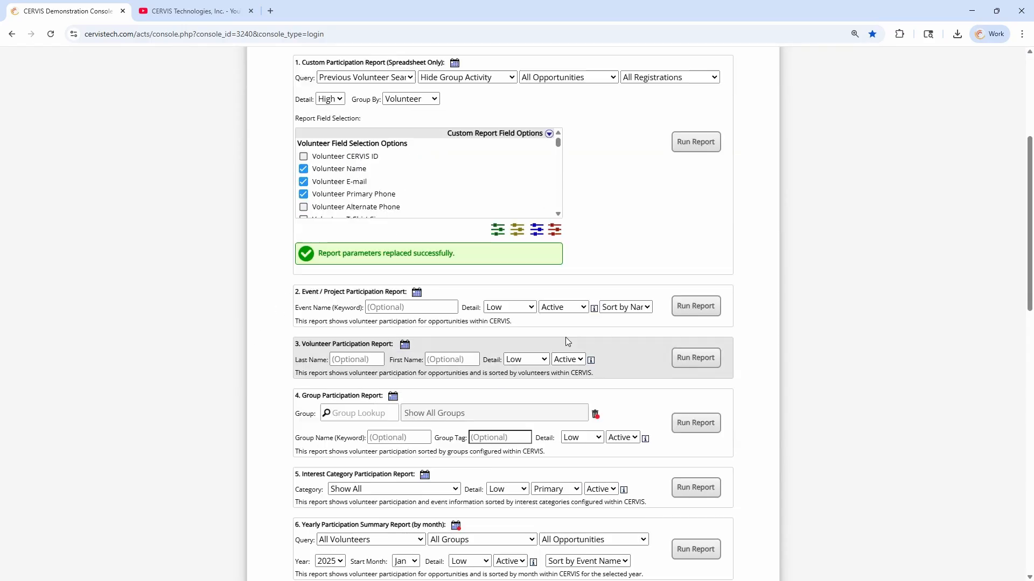
pyautogui.click(563, 306)
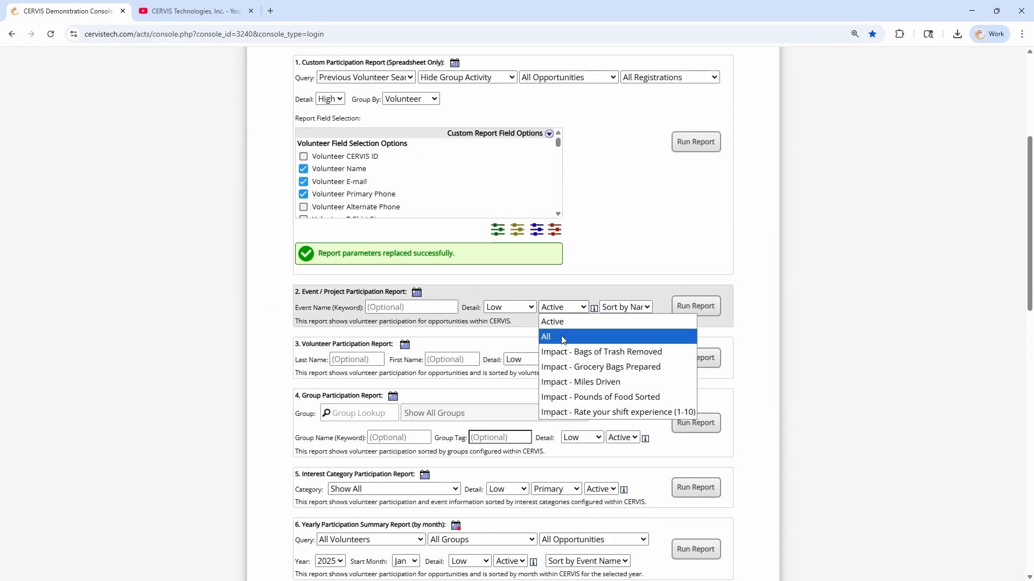
pyautogui.click(562, 336)
pyautogui.click(569, 309)
pyautogui.click(569, 322)
pyautogui.click(569, 361)
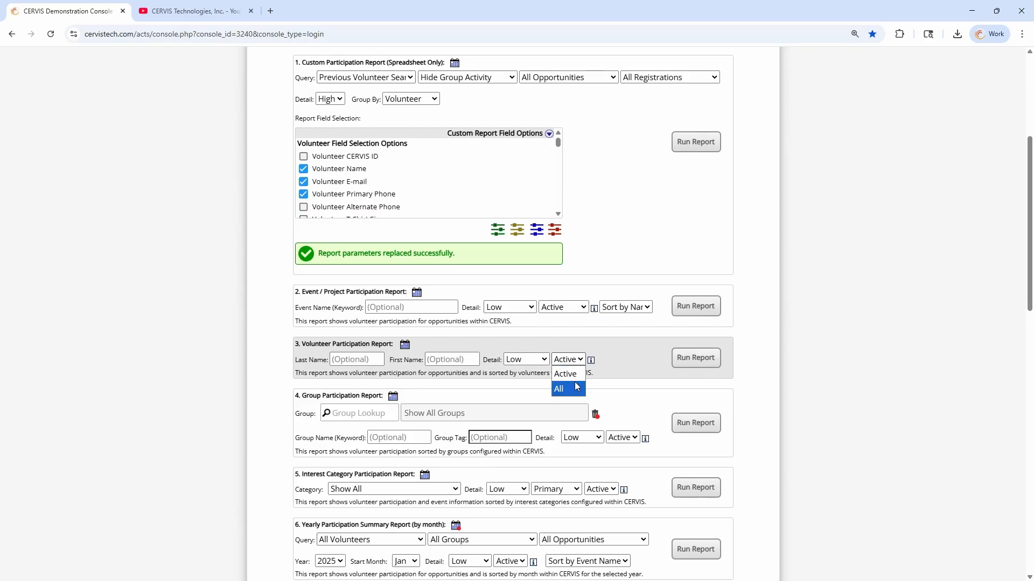
pyautogui.click(575, 372)
pyautogui.scroll(4, 515, 312)
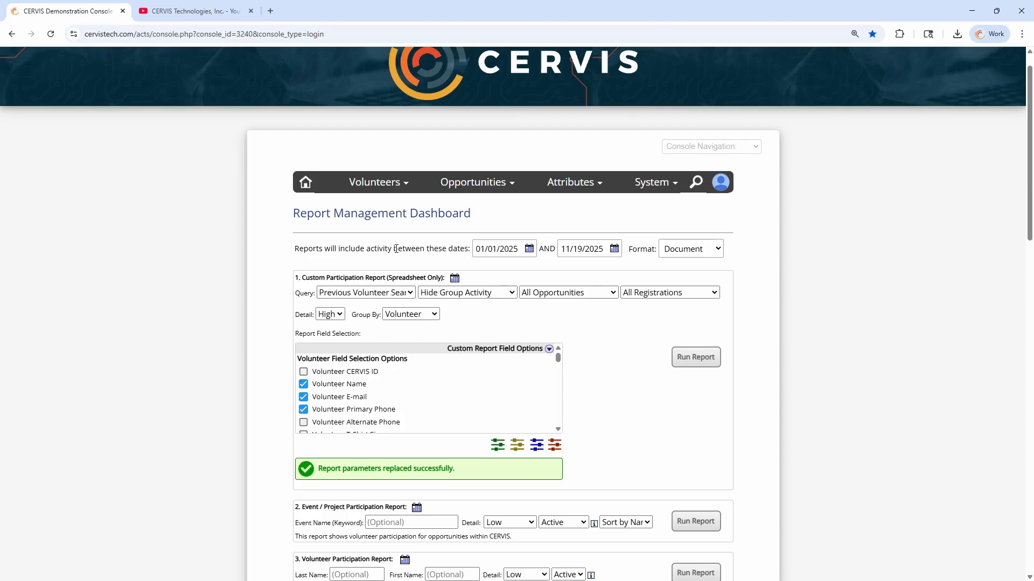
pyautogui.doubleClick(395, 249)
pyautogui.click(434, 251)
# Set the custom report query to All Volunteers and include group activity
pyautogui.click(377, 295)
pyautogui.click(370, 322)
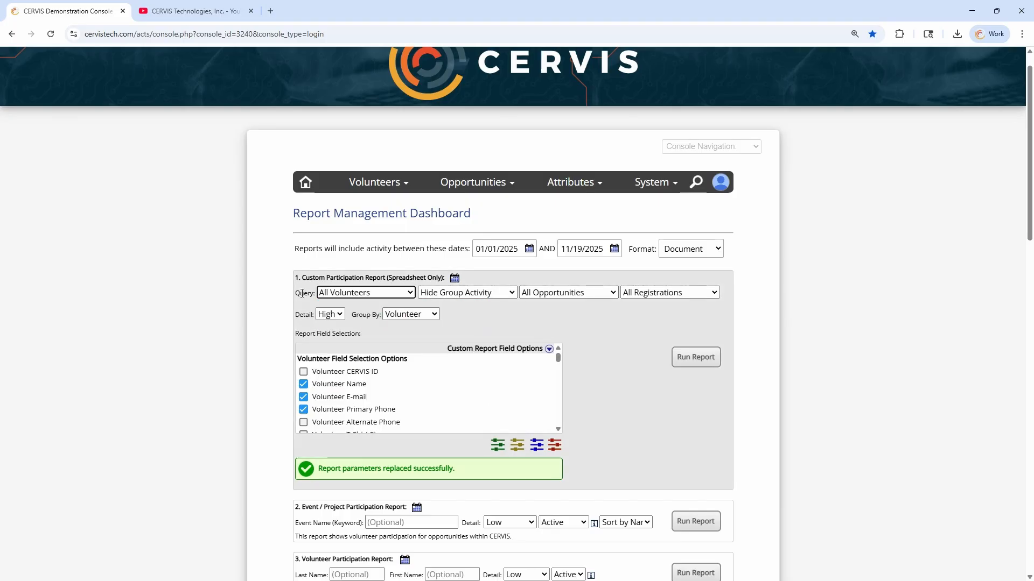
pyautogui.doubleClick(302, 293)
pyautogui.moveTo(310, 276); pyautogui.dragTo(406, 276)
pyautogui.click(406, 276)
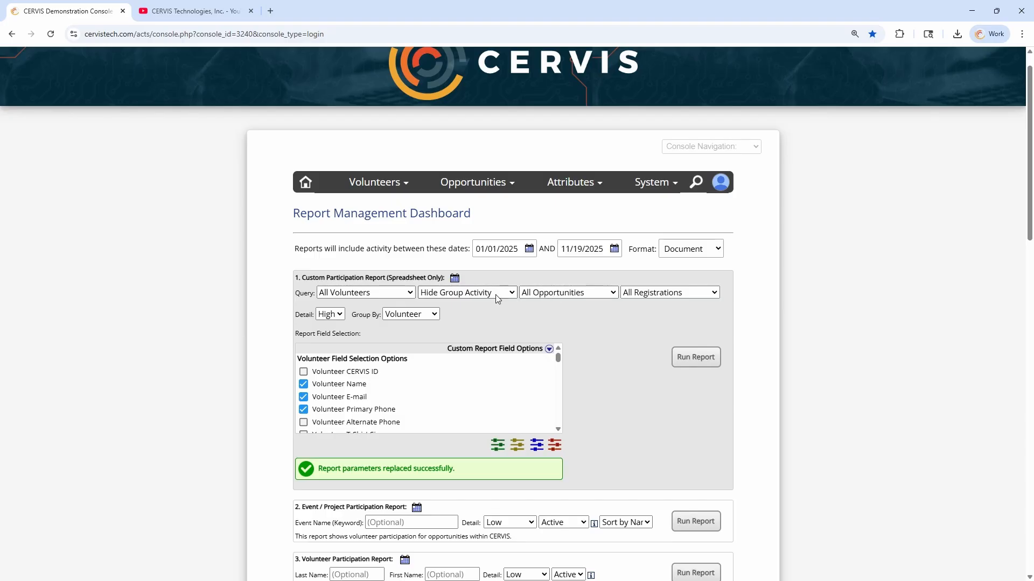
pyautogui.click(482, 298)
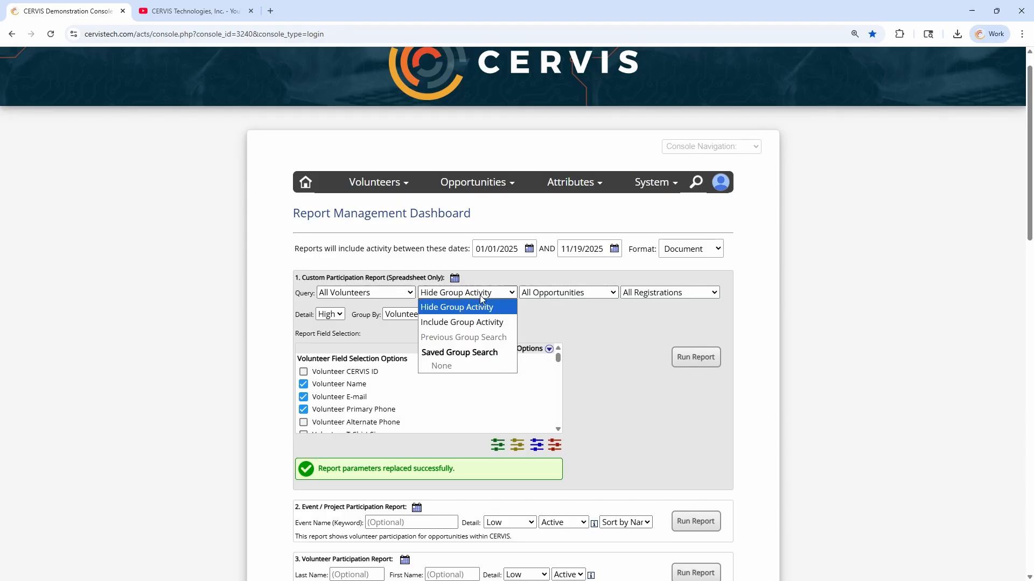
pyautogui.click(462, 322)
# Switch the custom report query back to Previous Volunteer Search
pyautogui.moveTo(299, 278); pyautogui.dragTo(421, 276)
pyautogui.click(421, 275)
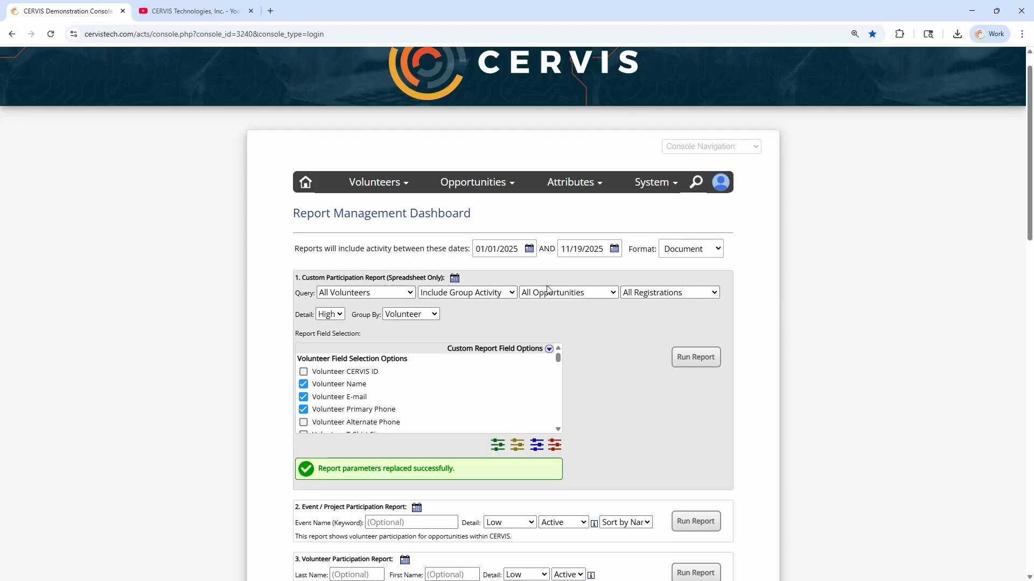
pyautogui.click(368, 295)
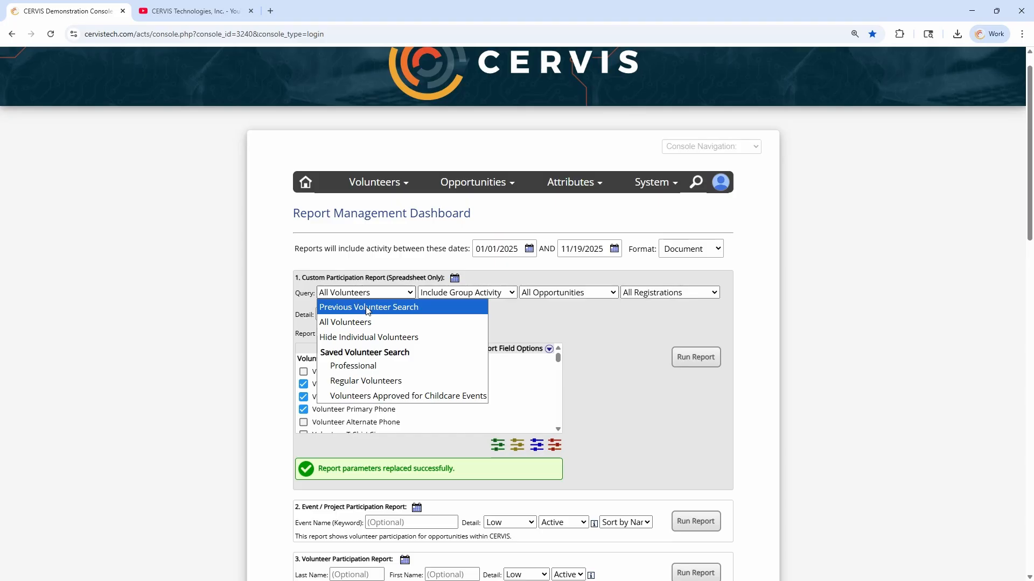
pyautogui.click(367, 309)
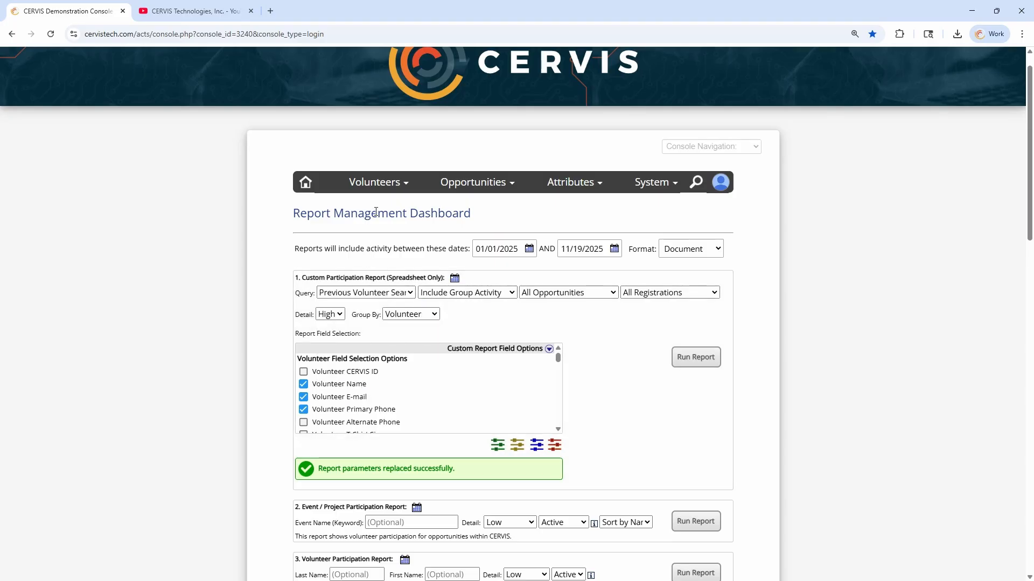
pyautogui.click(381, 186)
# Open Advanced Volunteer Search and expand the volunteer Age start and end fields
pyautogui.moveTo(381, 185)
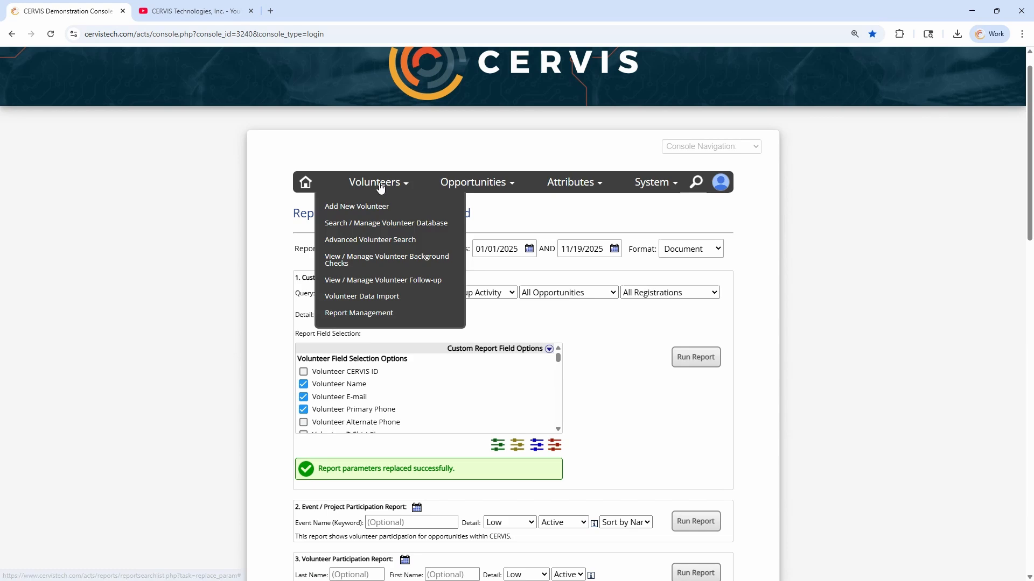
pyautogui.click(384, 246)
pyautogui.scroll(-5, 392, 249)
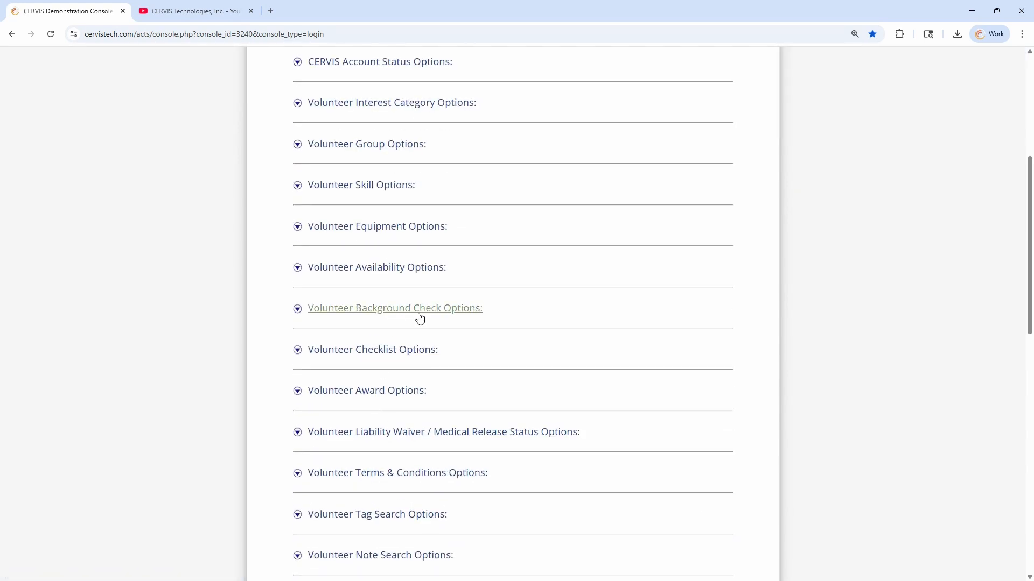
pyautogui.scroll(-3, 418, 318)
pyautogui.click(388, 430)
pyautogui.scroll(-2, 472, 438)
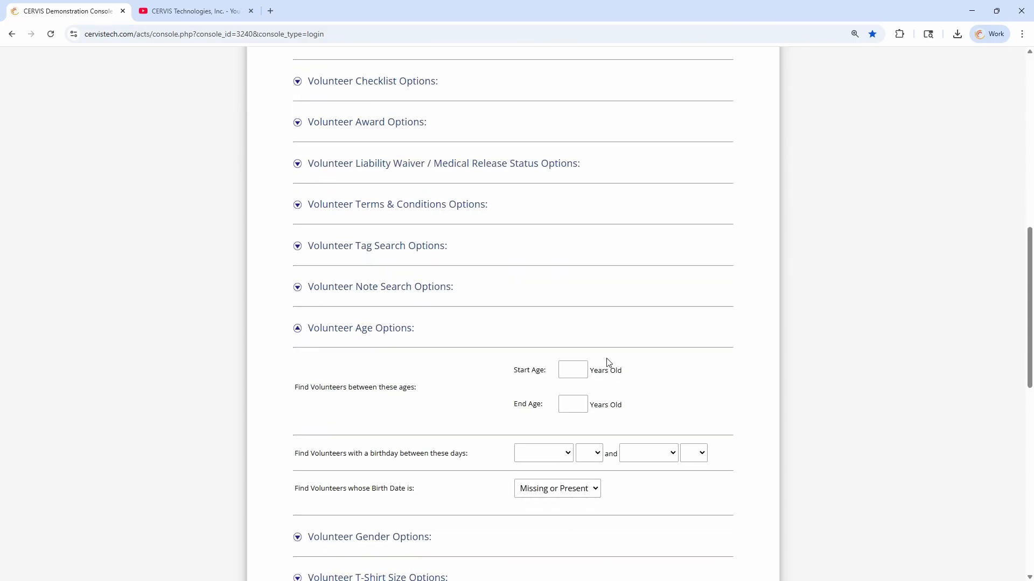
pyautogui.click(583, 371)
pyautogui.click(572, 406)
pyautogui.click(661, 407)
pyautogui.scroll(4, 487, 463)
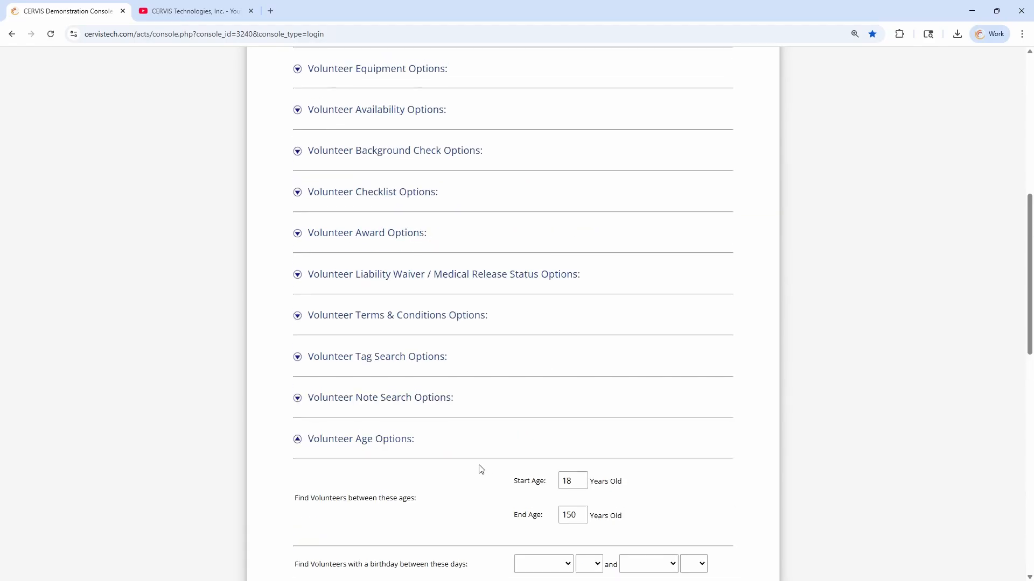
pyautogui.scroll(3, 455, 176)
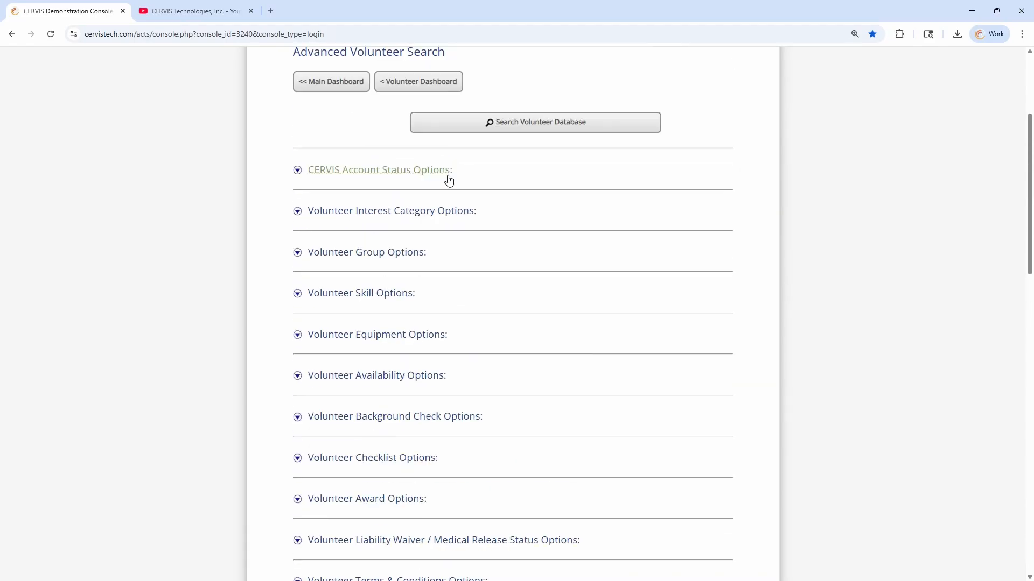
# Try Active and Inactive CERVIS Account Status selections, clear and collapse them, then return to the Main Dashboard
pyautogui.click(412, 170)
pyautogui.moveTo(304, 189); pyautogui.dragTo(432, 203)
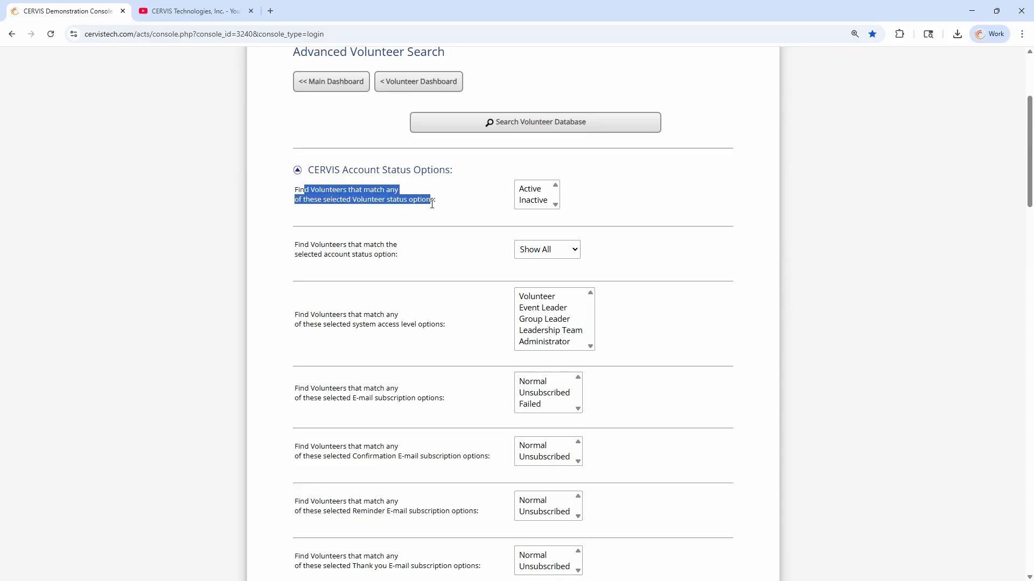
pyautogui.click(534, 190)
pyautogui.click(543, 203)
pyautogui.keyDown('ctrl'); pyautogui.click(543, 203); pyautogui.keyUp('ctrl')
pyautogui.click(485, 202)
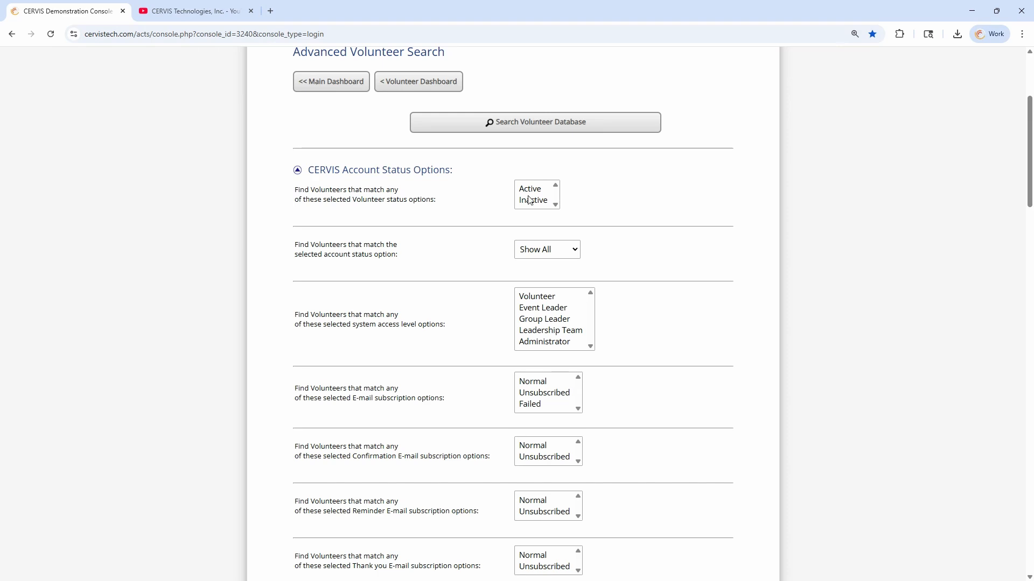
pyautogui.moveTo(526, 192); pyautogui.dragTo(542, 202)
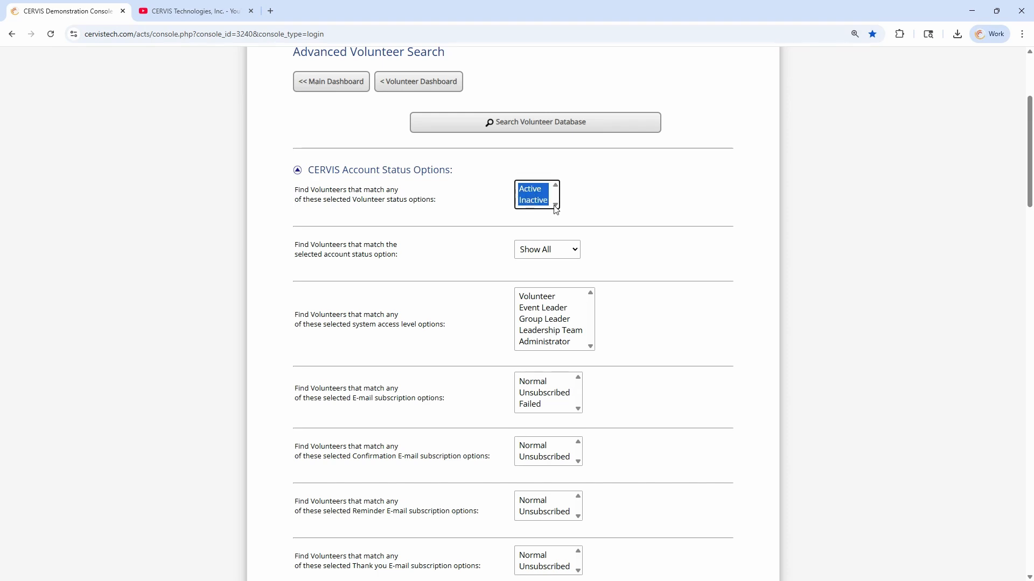
pyautogui.keyDown('ctrl'); pyautogui.click(537, 202); pyautogui.keyUp('ctrl')
pyautogui.click(486, 203)
pyautogui.keyDown('ctrl'); pyautogui.click(521, 185); pyautogui.keyUp('ctrl')
pyautogui.click(491, 192)
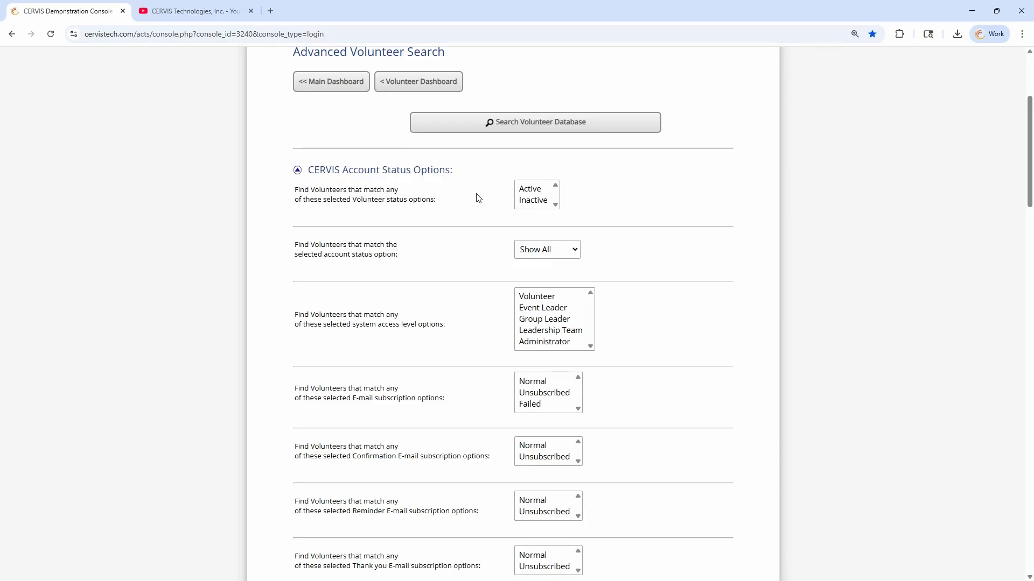
pyautogui.click(399, 172)
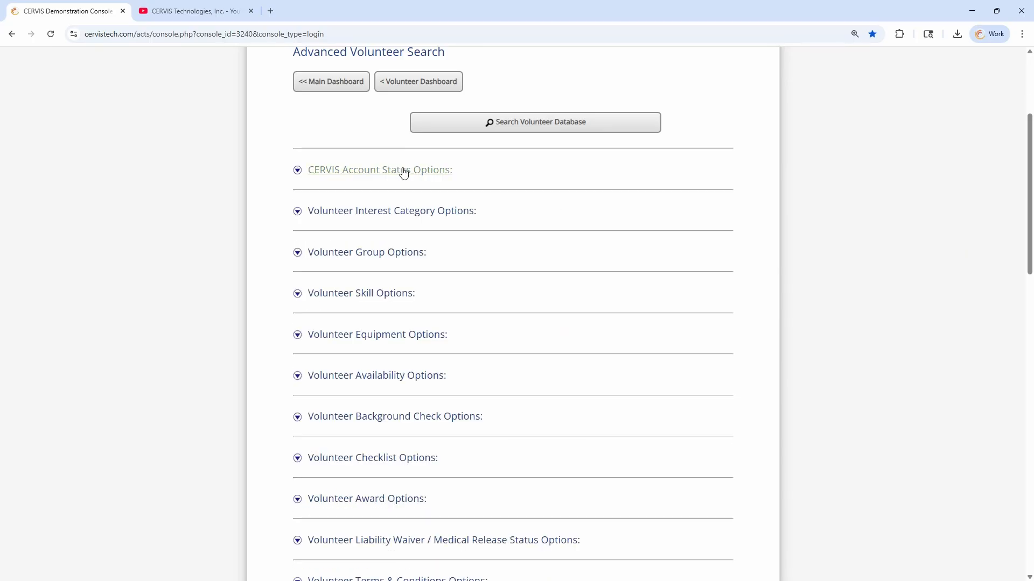
pyautogui.click(362, 82)
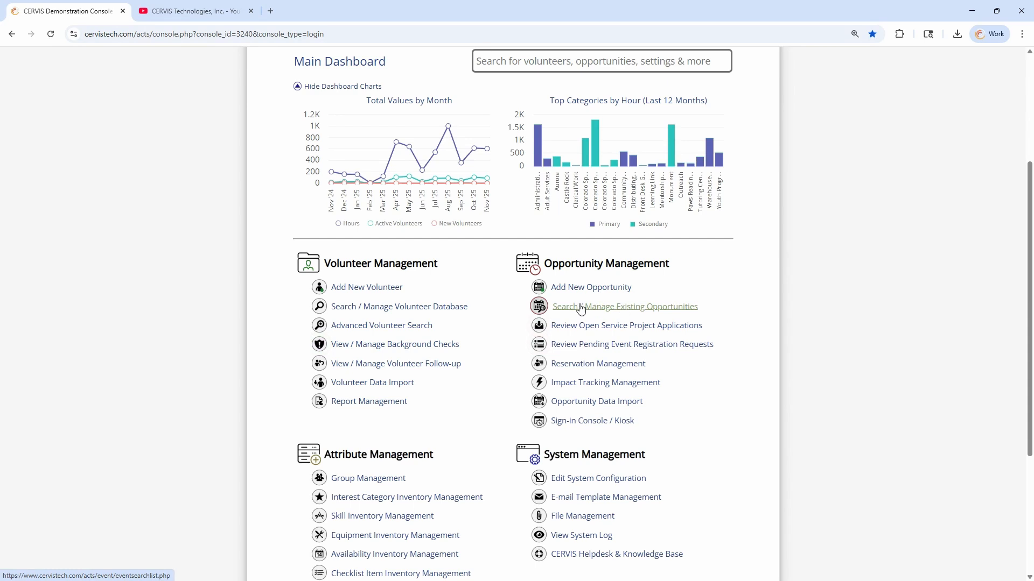
# Open Search / Manage Existing Opportunities and choose the Advanced Search option
pyautogui.click(635, 312)
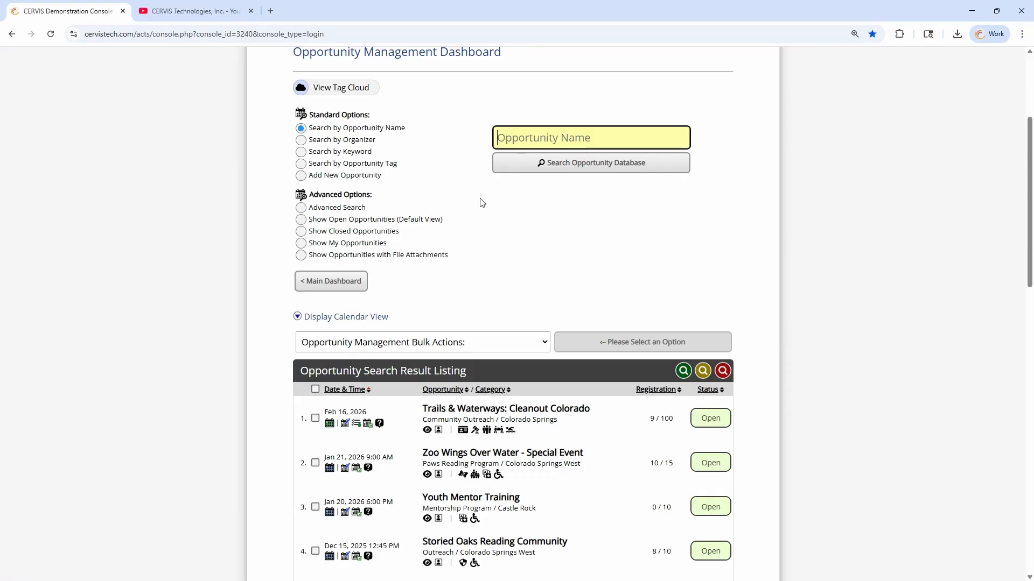
pyautogui.click(343, 213)
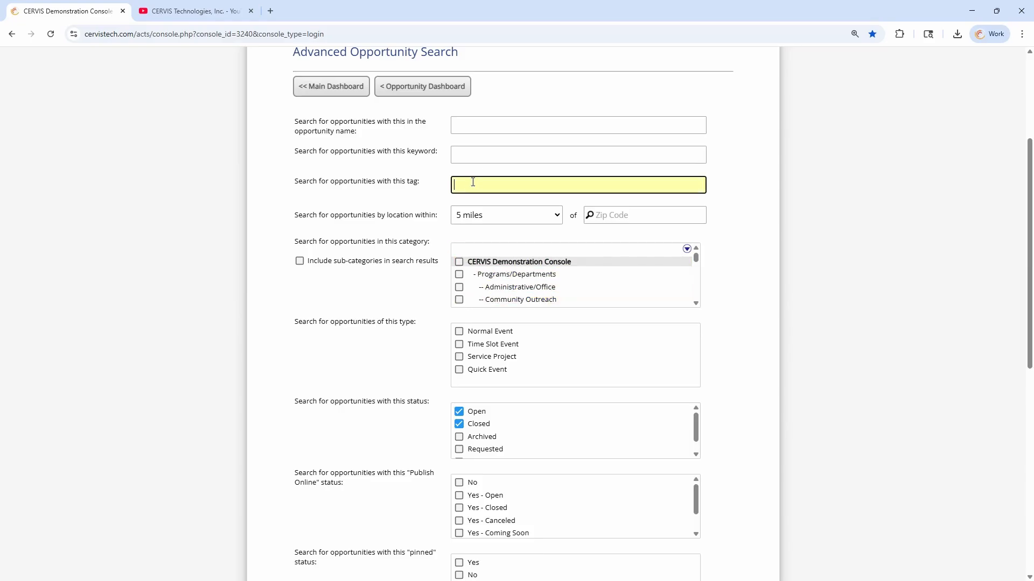
# Add Archived to the opportunity status filter, then uncheck Open, Closed and Archived
pyautogui.click(470, 154)
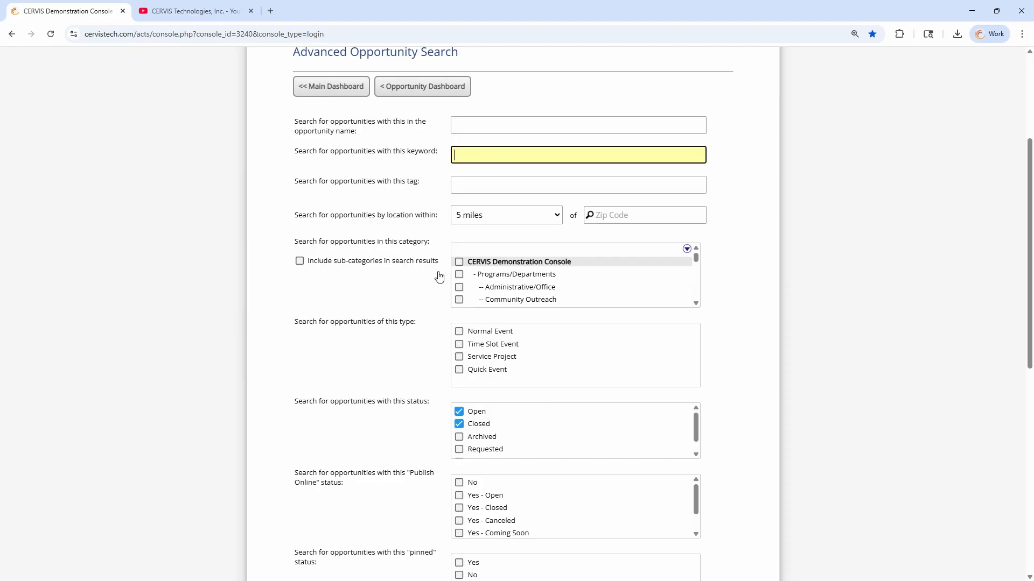
pyautogui.scroll(-1, 412, 349)
pyautogui.moveTo(364, 348); pyautogui.dragTo(414, 347)
pyautogui.moveTo(423, 348); pyautogui.dragTo(427, 348)
pyautogui.scroll(-1, 473, 369)
pyautogui.scroll(1, 482, 377)
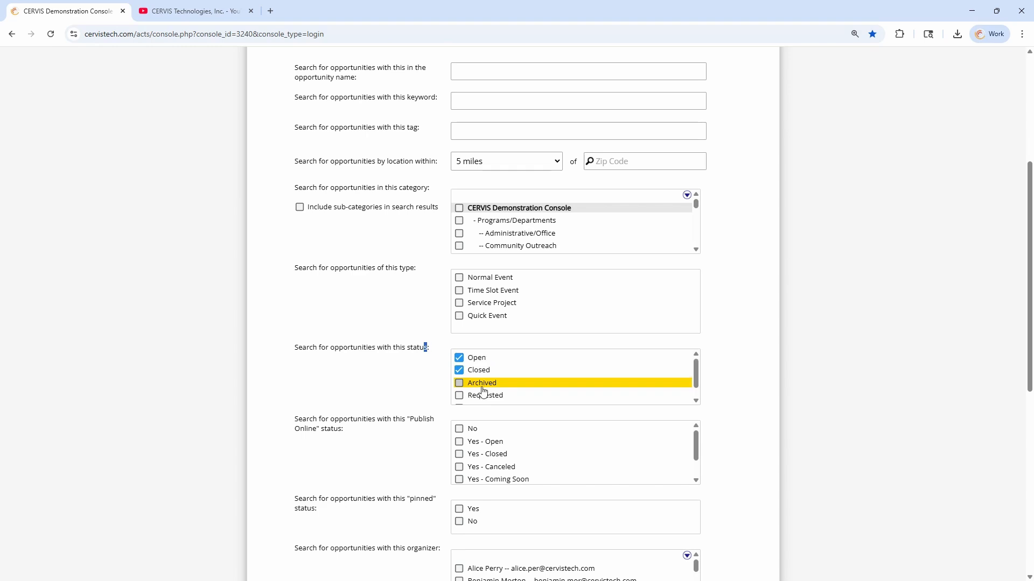
pyautogui.click(482, 385)
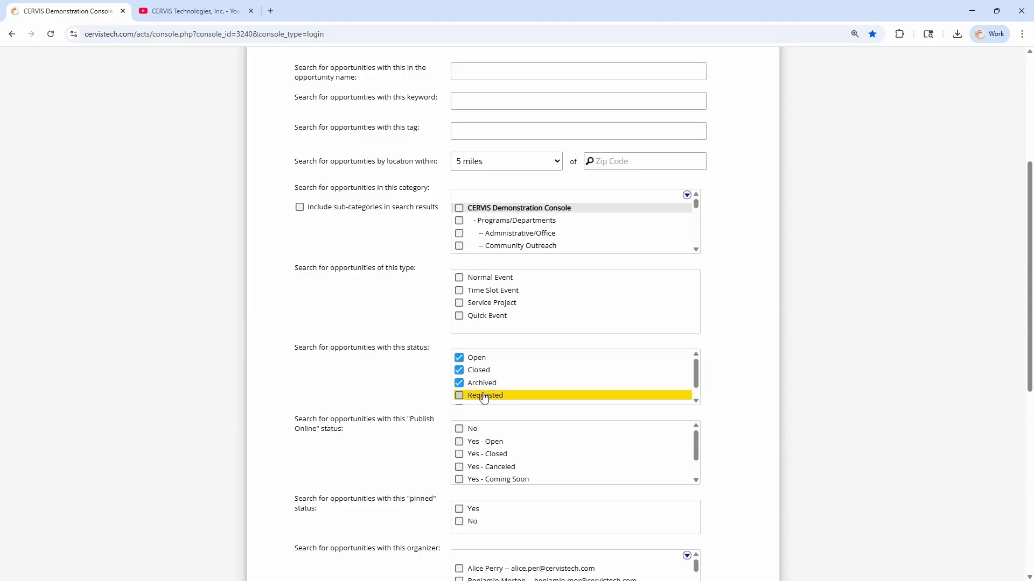
pyautogui.click(478, 360)
pyautogui.click(478, 371)
pyautogui.click(479, 384)
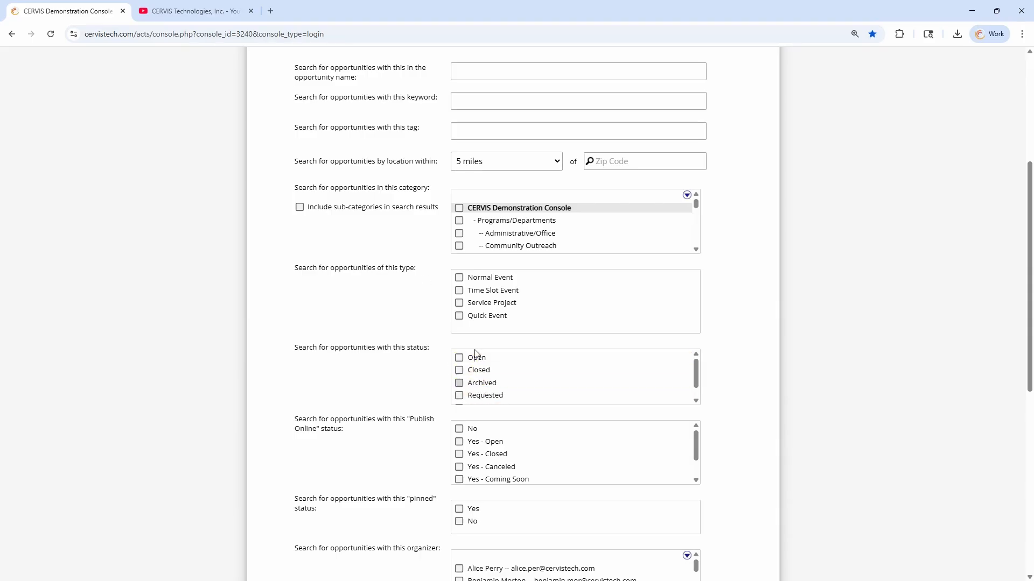
# Test the Requested and Imported statuses, ending with Open, Closed and Archived checked
pyautogui.scroll(-1, 502, 386)
pyautogui.scroll(1, 502, 386)
pyautogui.click(479, 357)
pyautogui.click(479, 370)
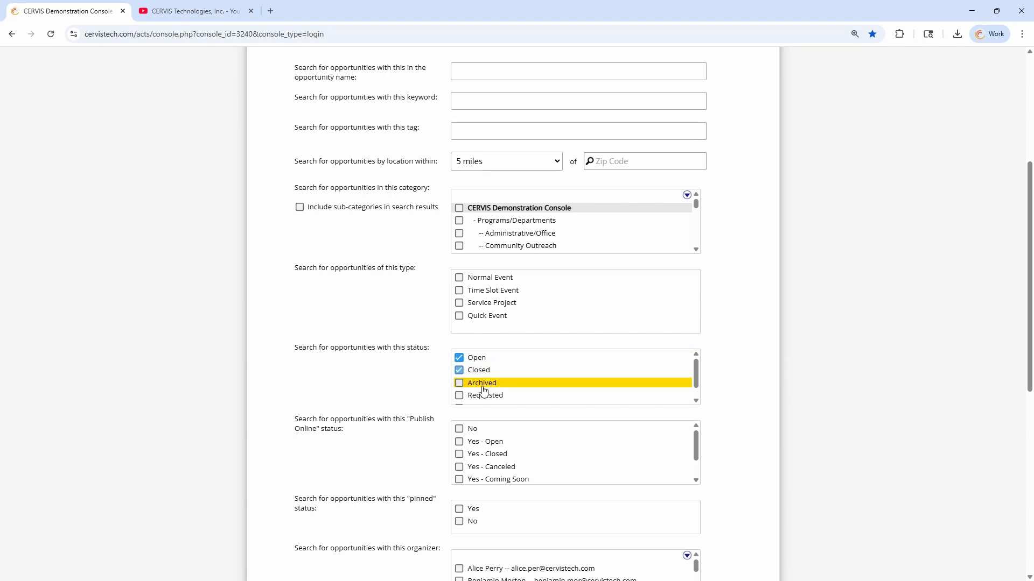
pyautogui.click(480, 383)
pyautogui.click(482, 396)
pyautogui.scroll(-1, 484, 399)
pyautogui.click(483, 397)
pyautogui.click(485, 384)
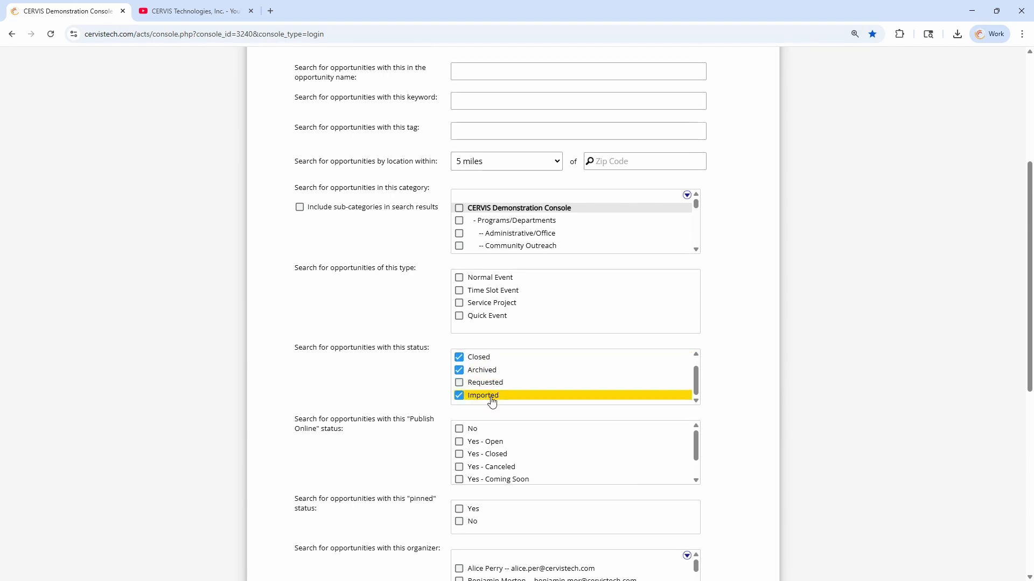
pyautogui.click(489, 397)
pyautogui.click(500, 371)
pyautogui.scroll(1, 502, 375)
pyautogui.click(490, 383)
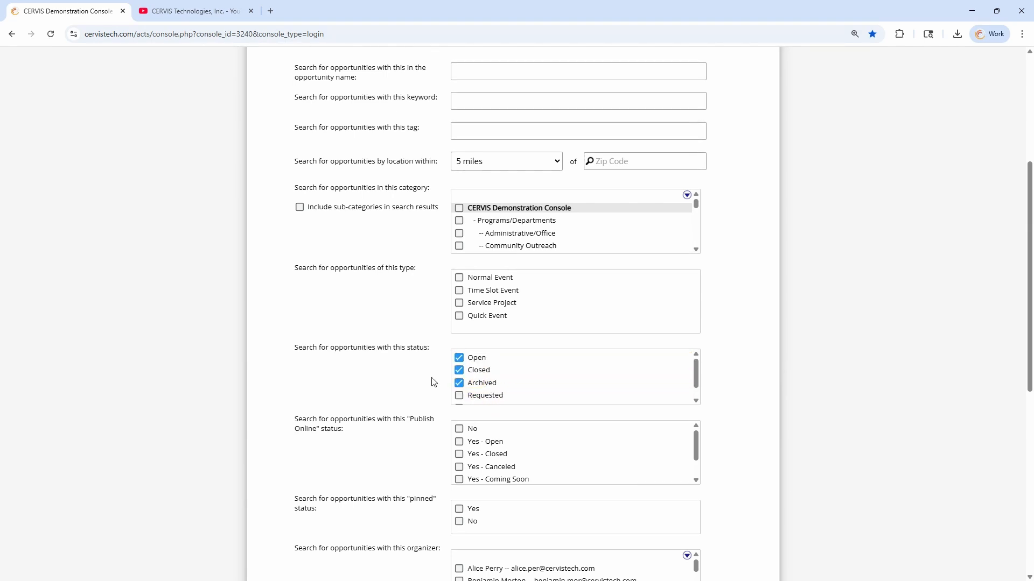
# Leave the opportunity search and return to the Main Dashboard
pyautogui.scroll(2, 468, 198)
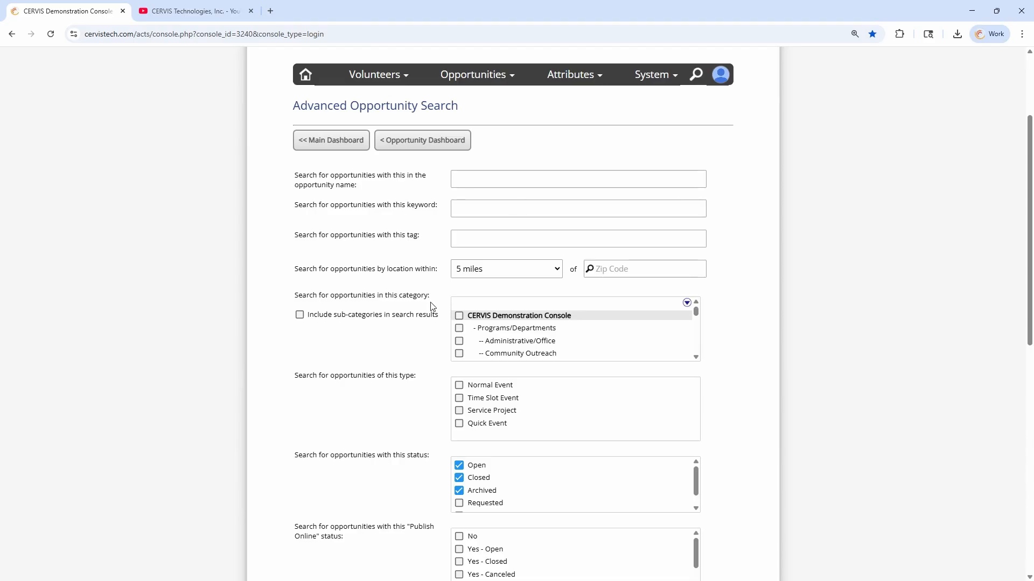
pyautogui.scroll(-2, 433, 307)
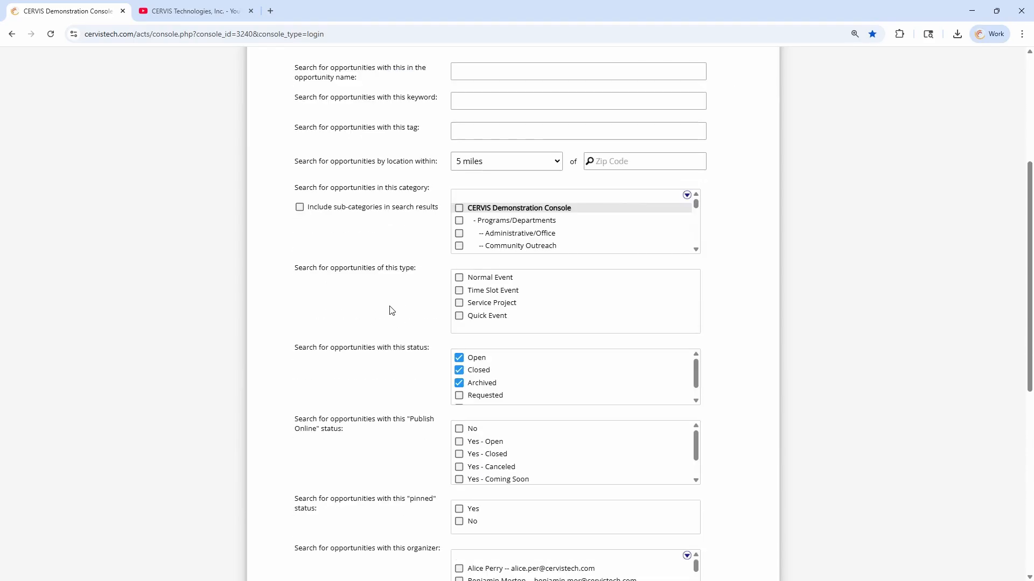
pyautogui.scroll(5, 394, 310)
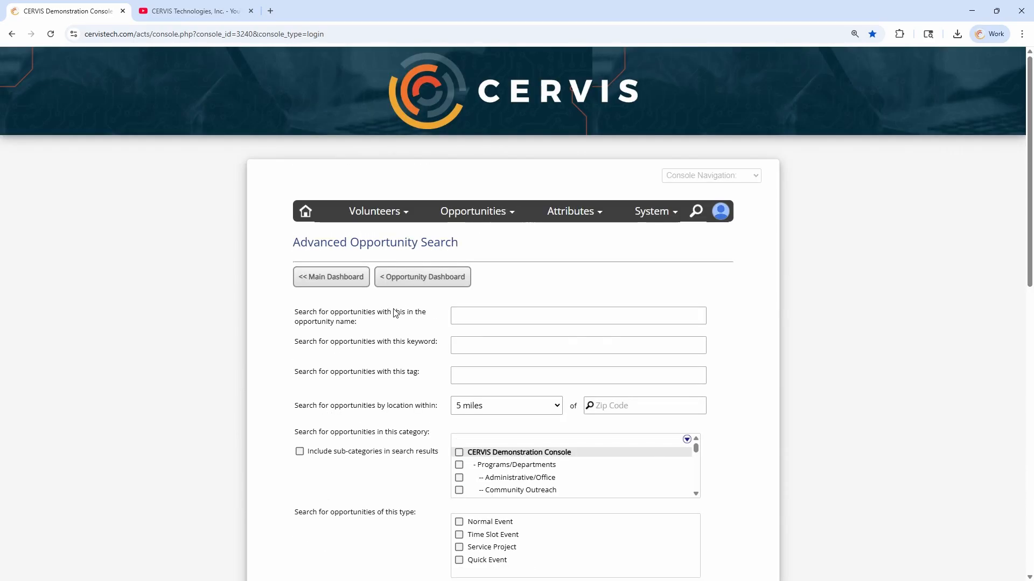
pyautogui.click(308, 216)
pyautogui.scroll(-5, 377, 280)
# In Report Management, set the custom report query to All Volunteers with All Opportunities
pyautogui.click(365, 324)
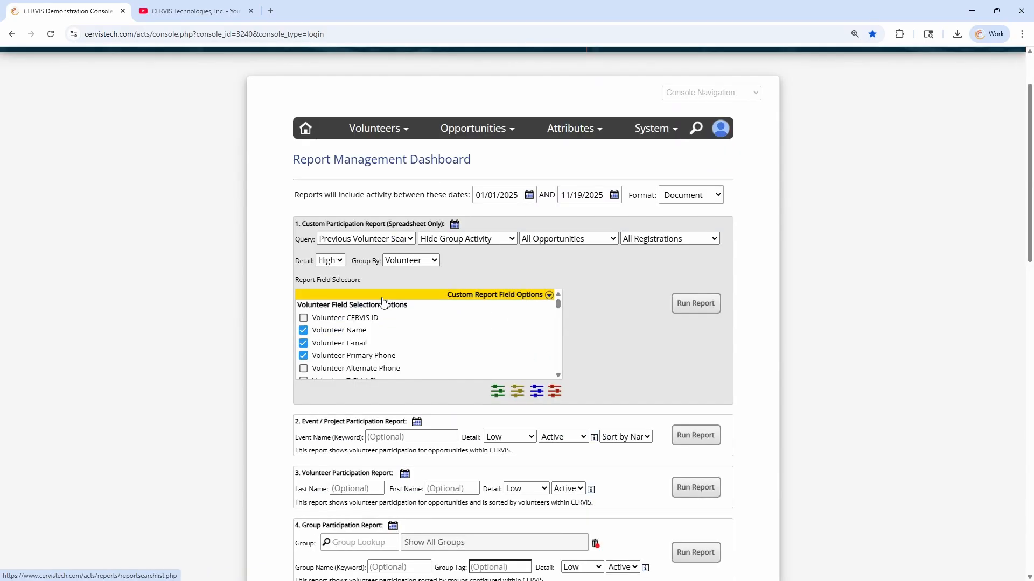
pyautogui.scroll(-2, 385, 301)
pyautogui.doubleClick(298, 240)
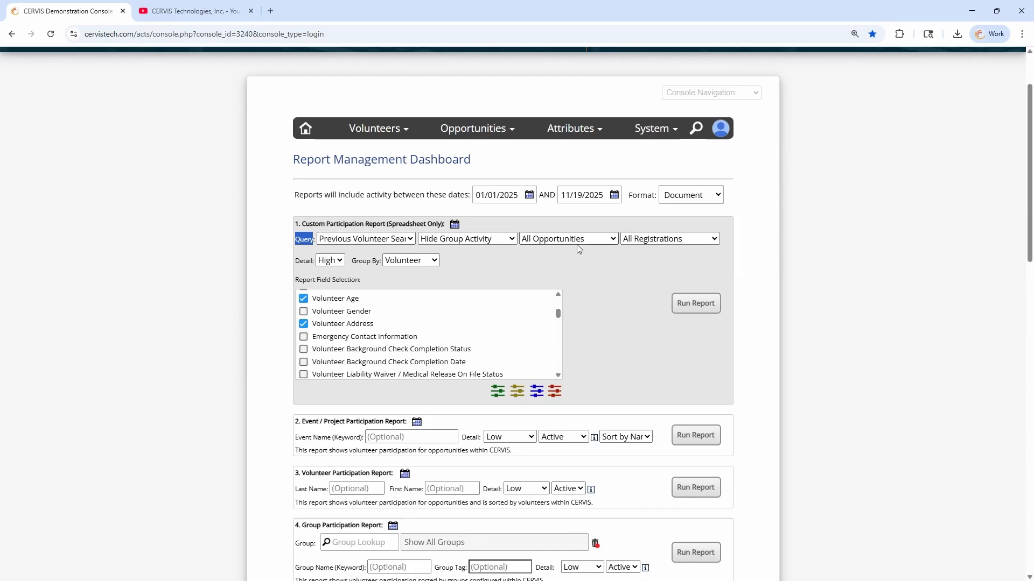
pyautogui.click(360, 242)
pyautogui.click(347, 268)
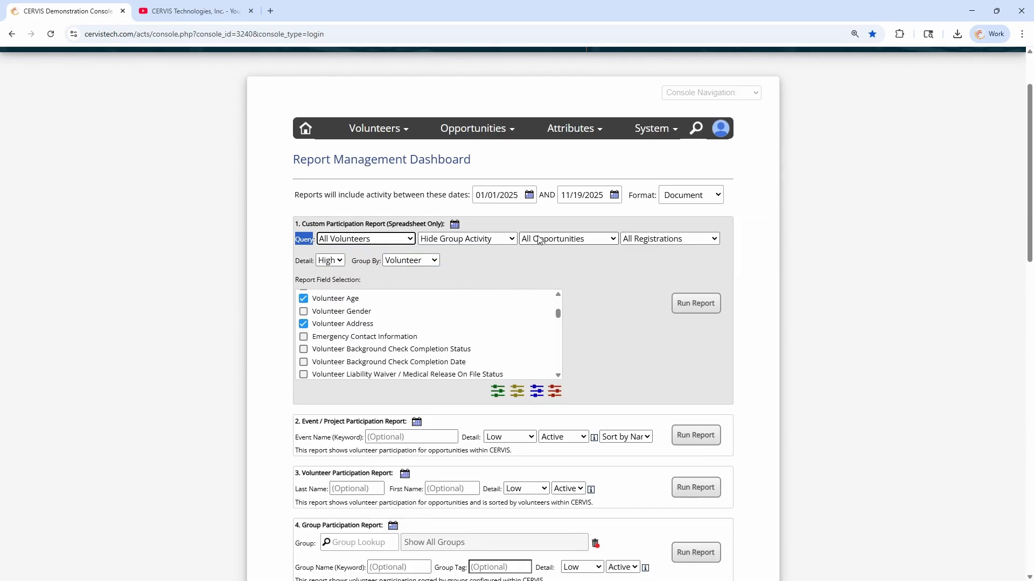
pyautogui.click(547, 239)
pyautogui.click(548, 250)
# Review the Volunteer and Group Participation Report sections and the Custom Participation Report settings
pyautogui.scroll(-5, 334, 334)
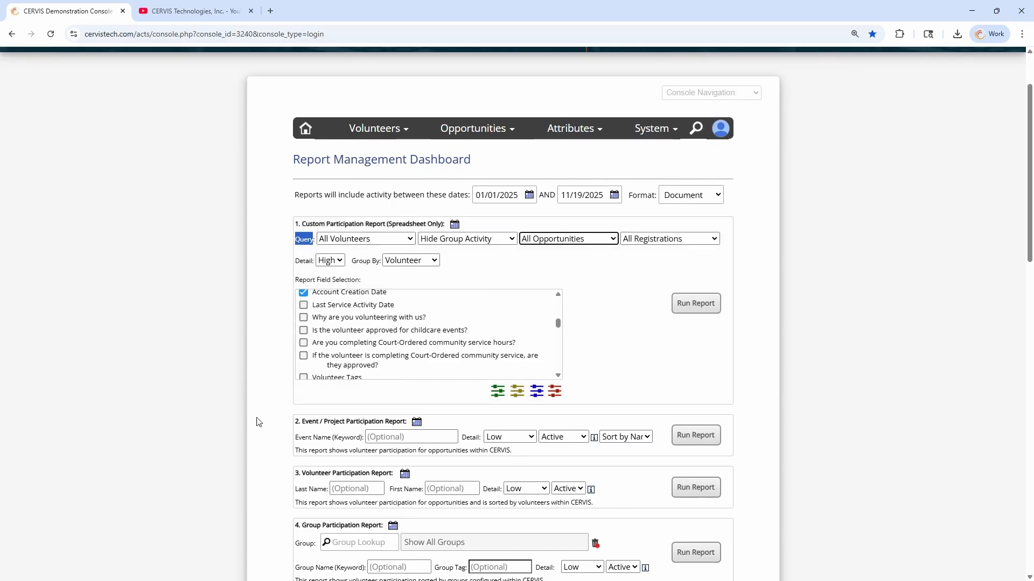
pyautogui.scroll(-2, 301, 328)
pyautogui.moveTo(303, 314); pyautogui.dragTo(369, 315)
pyautogui.moveTo(298, 366); pyautogui.dragTo(388, 366)
pyautogui.moveTo(312, 418); pyautogui.dragTo(374, 417)
pyautogui.click(373, 417)
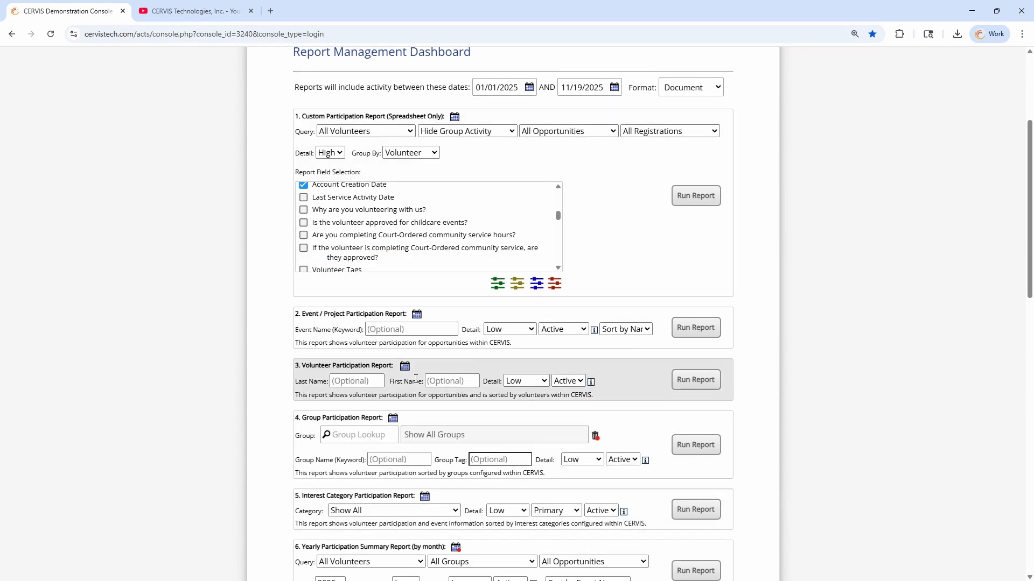
pyautogui.scroll(-2, 399, 398)
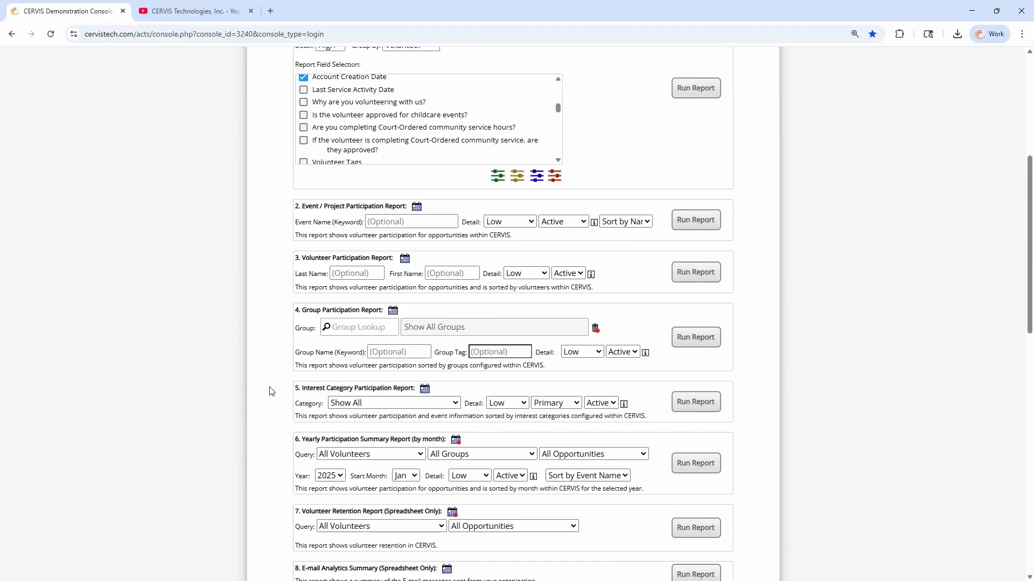
pyautogui.scroll(3, 288, 356)
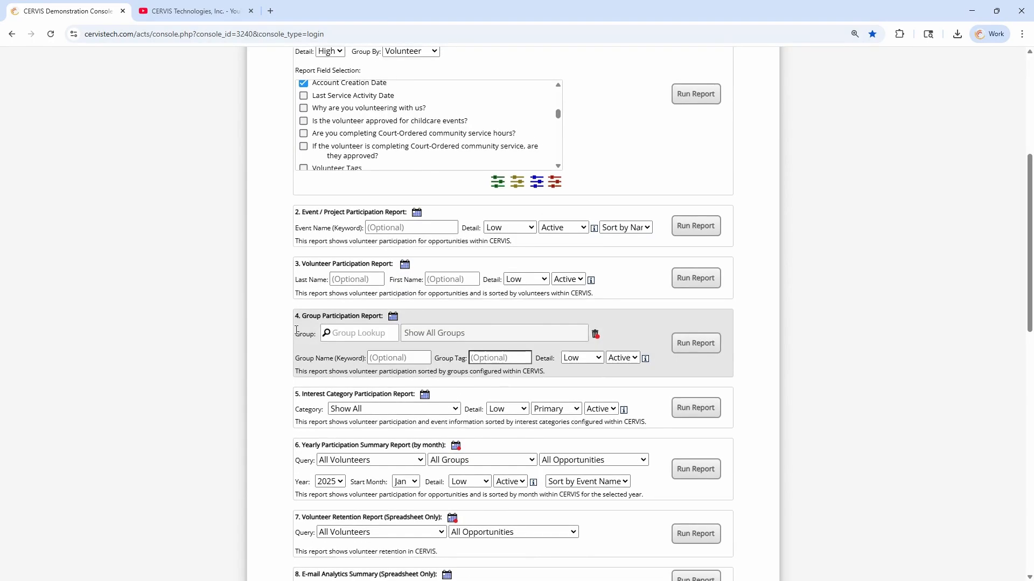
pyautogui.doubleClick(311, 184)
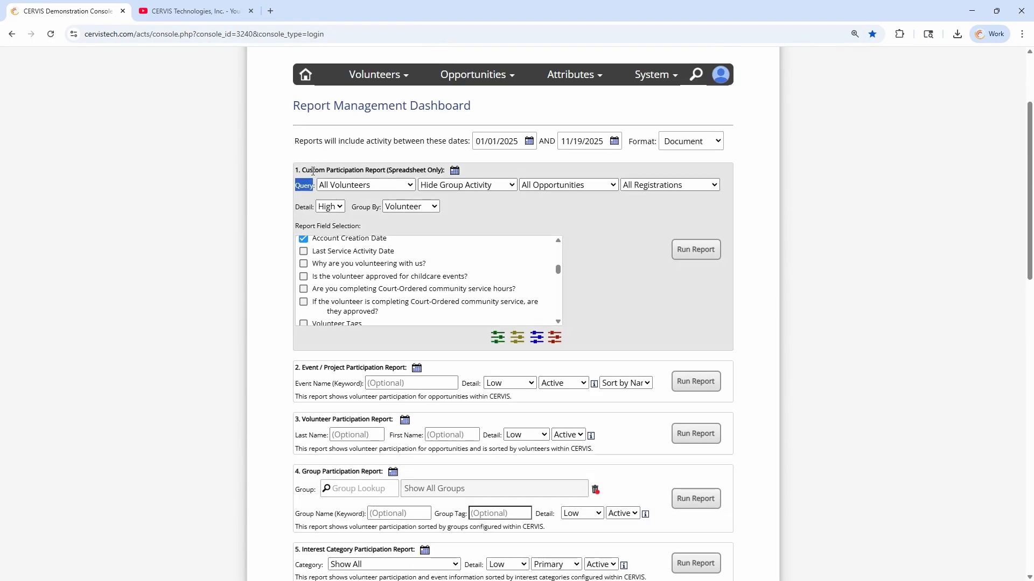
pyautogui.moveTo(302, 170); pyautogui.dragTo(445, 168)
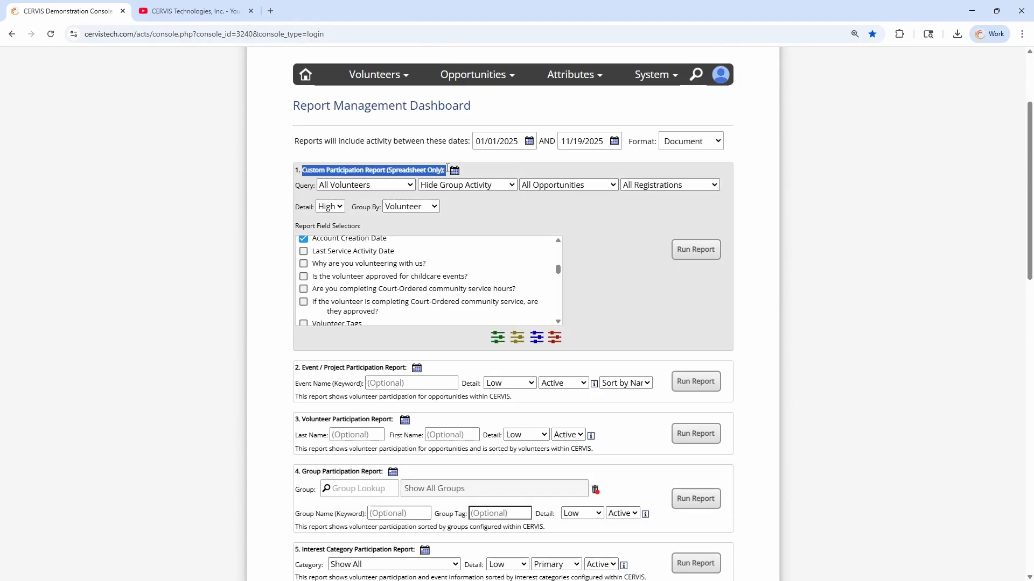
pyautogui.click(443, 168)
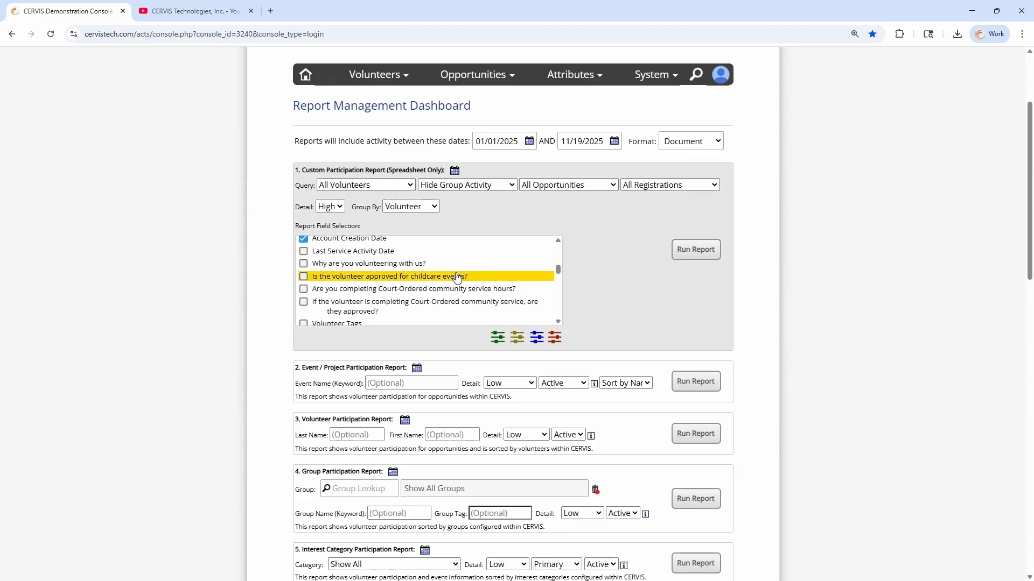
pyautogui.moveTo(558, 268); pyautogui.dragTo(555, 247)
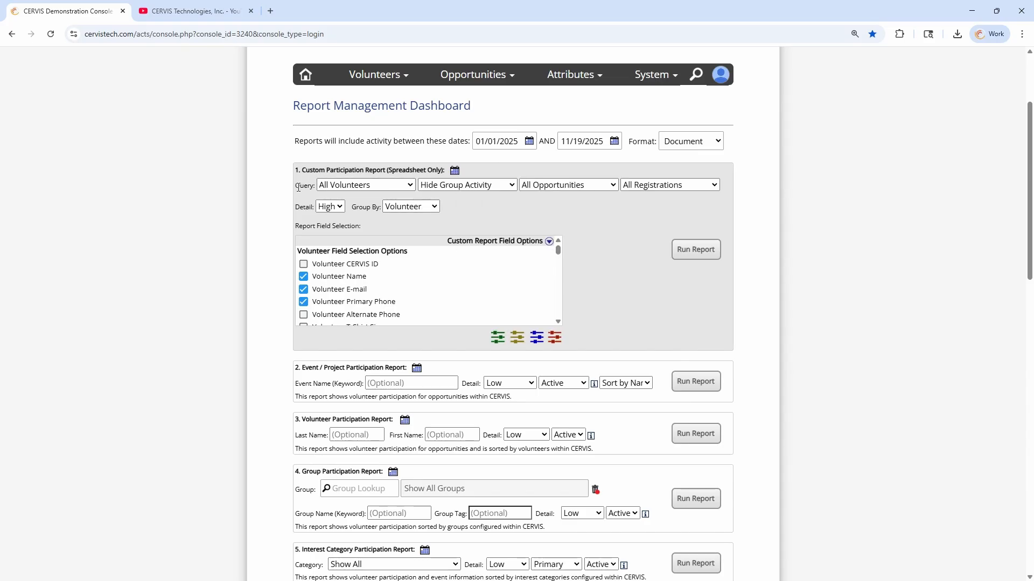
pyautogui.scroll(-6, 299, 188)
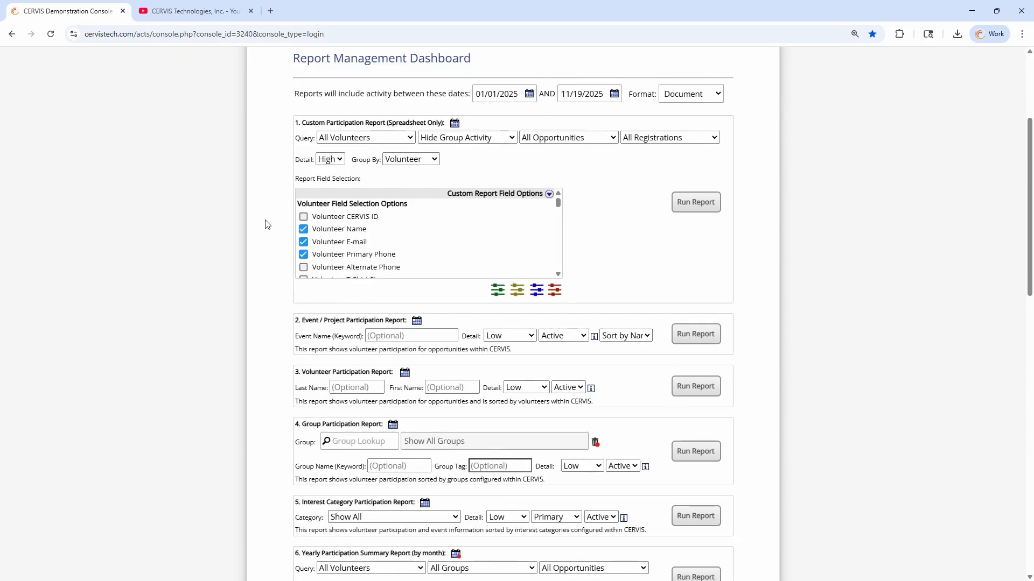
pyautogui.scroll(-1, 307, 227)
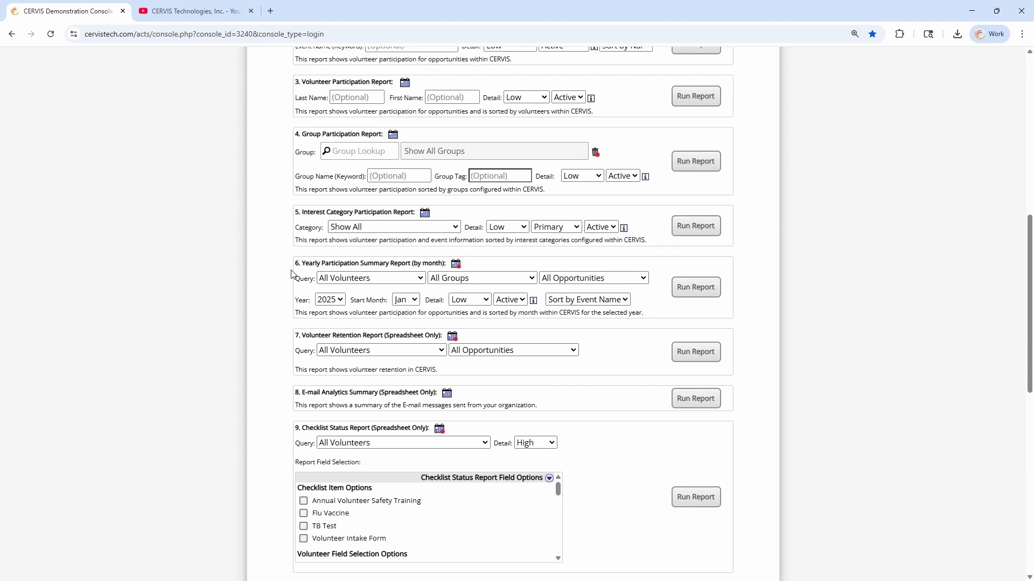
pyautogui.moveTo(306, 224); pyautogui.dragTo(436, 224)
pyautogui.click(436, 223)
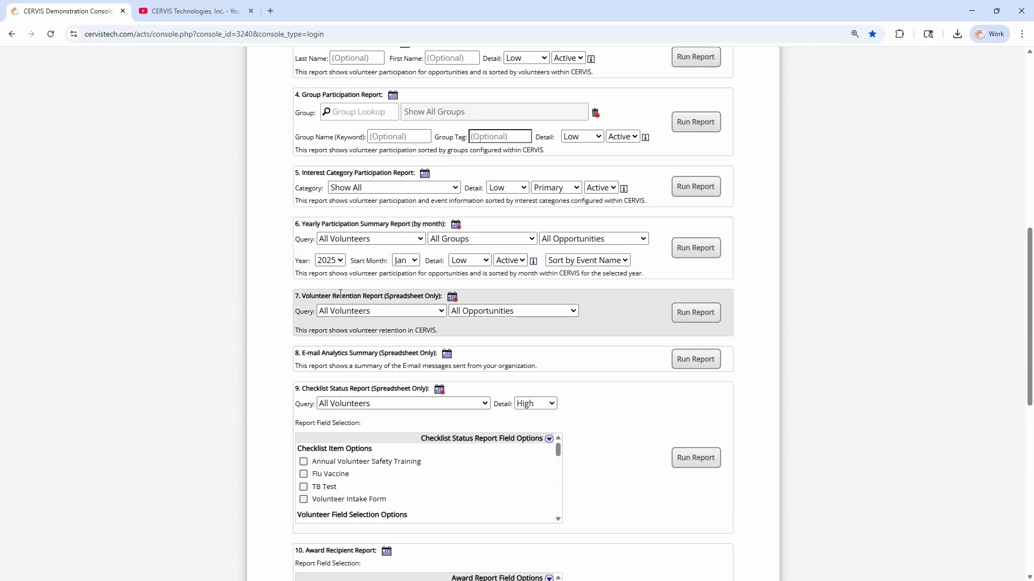
pyautogui.moveTo(318, 295); pyautogui.dragTo(407, 295)
pyautogui.click(407, 294)
pyautogui.scroll(-2, 323, 294)
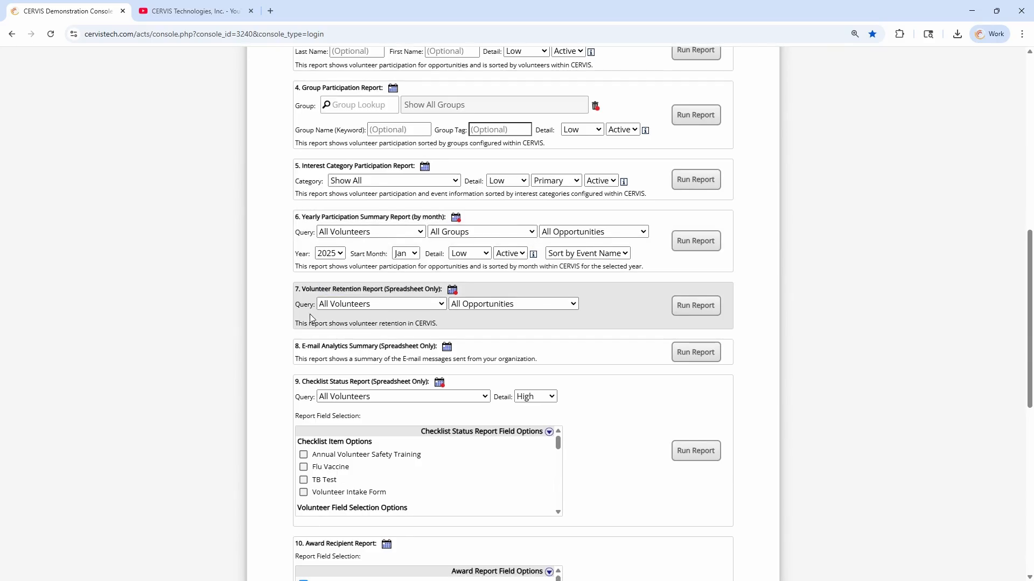
pyautogui.moveTo(304, 282); pyautogui.dragTo(414, 280)
pyautogui.click(414, 282)
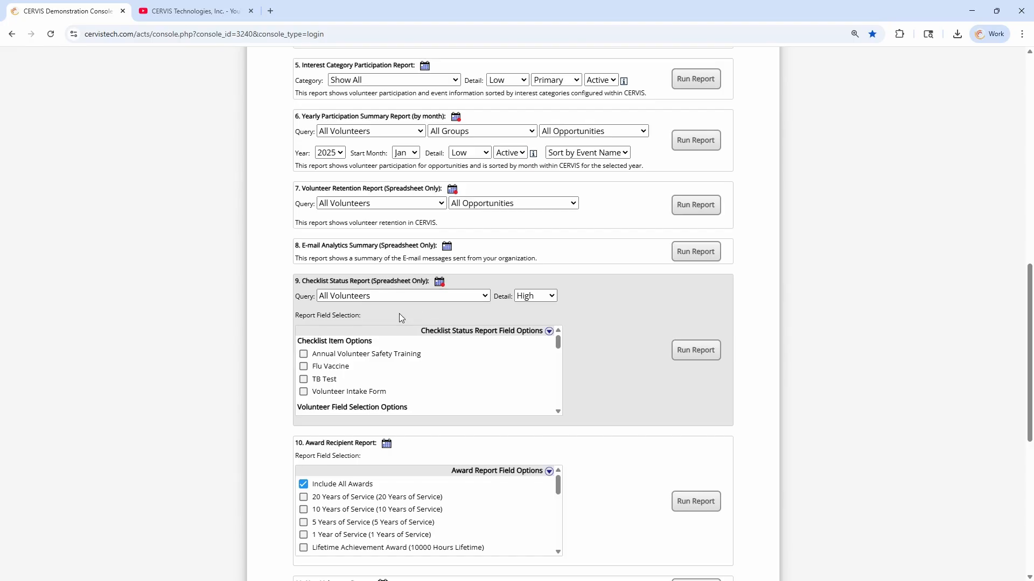
pyautogui.scroll(-3, 345, 366)
pyautogui.scroll(3, 344, 365)
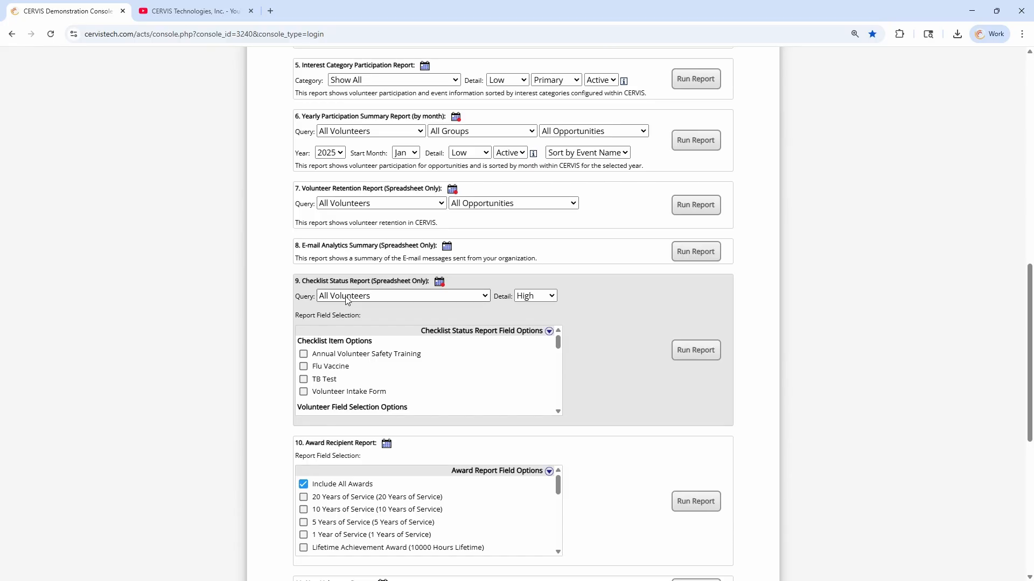
pyautogui.moveTo(439, 285)
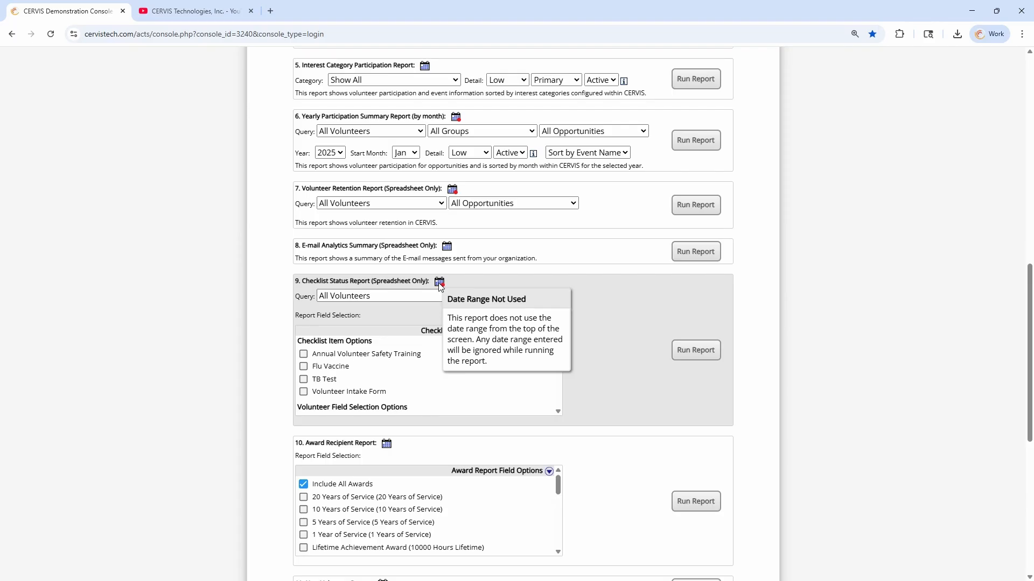
pyautogui.scroll(-4, 278, 299)
pyautogui.scroll(-2, 278, 328)
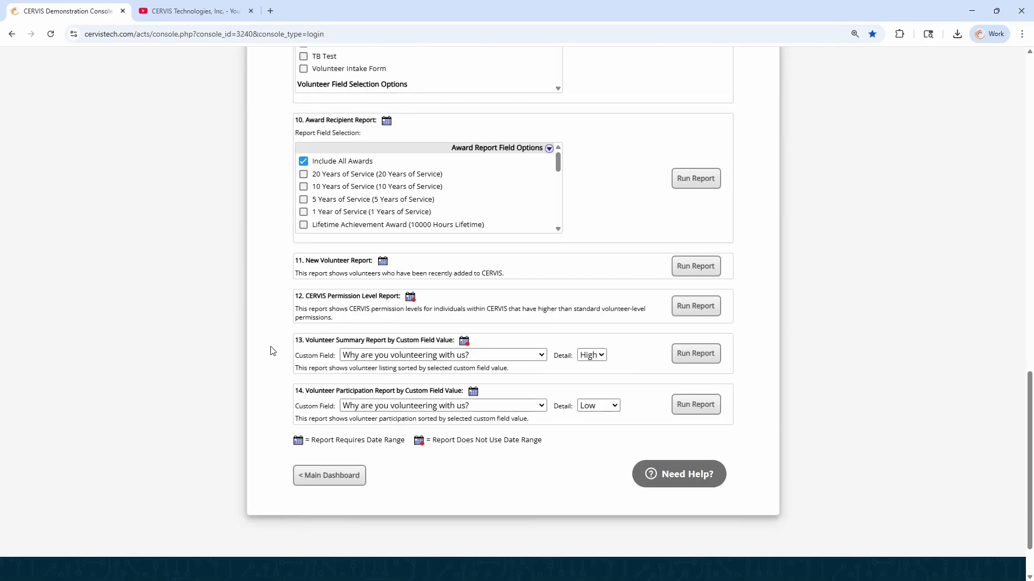
pyautogui.scroll(6, 270, 358)
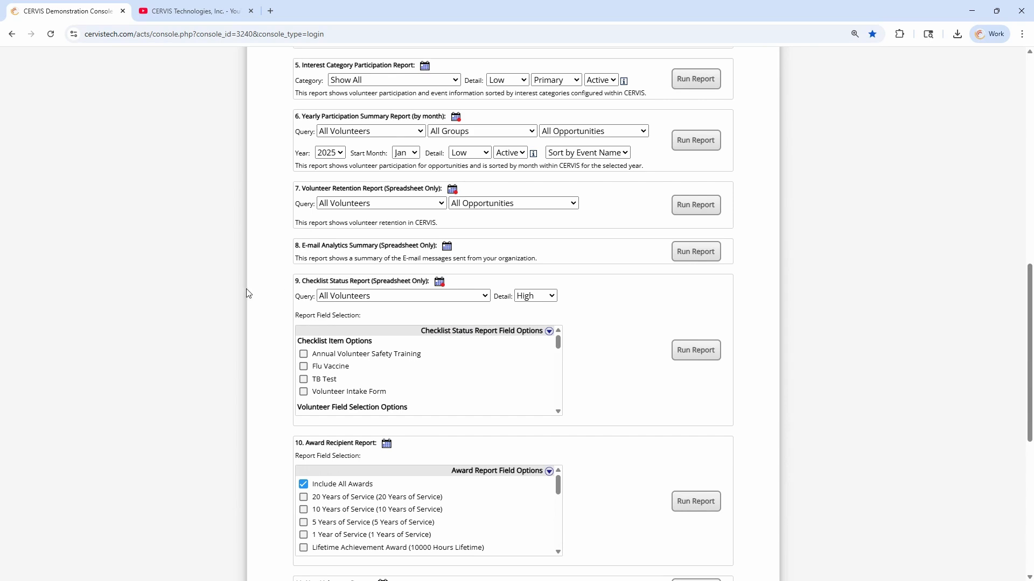
pyautogui.scroll(1, 243, 296)
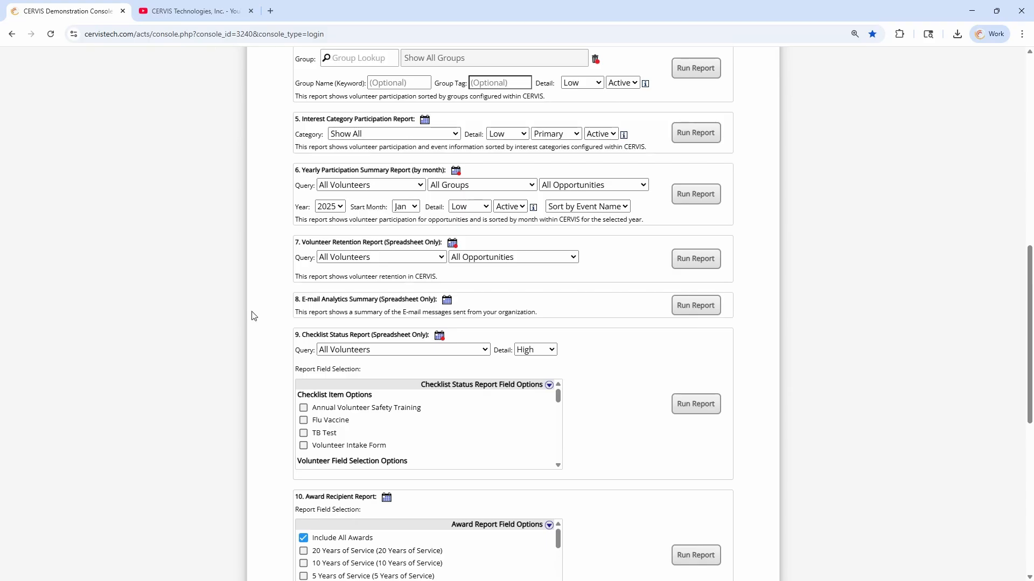
pyautogui.scroll(10, 253, 315)
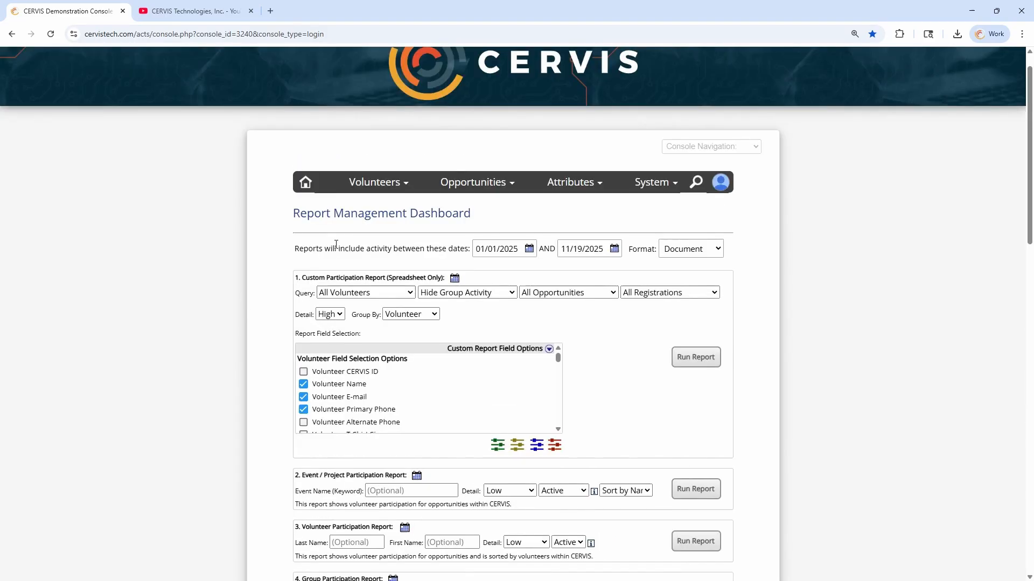
# Go from the Main Dashboard to the Report Management dashboard's Volunteer Participation Report
pyautogui.click(305, 182)
pyautogui.scroll(-2, 275, 298)
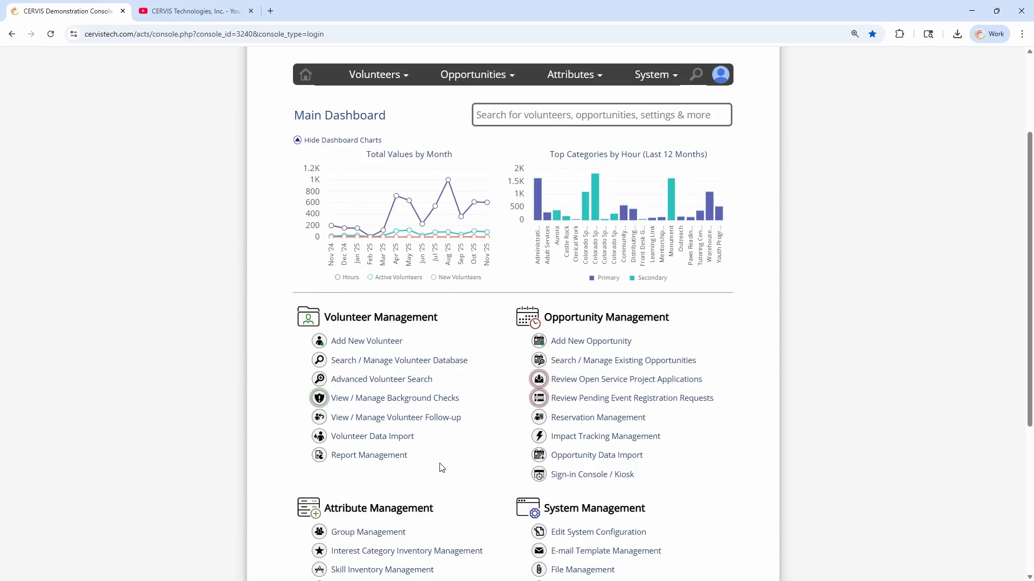
pyautogui.click(382, 457)
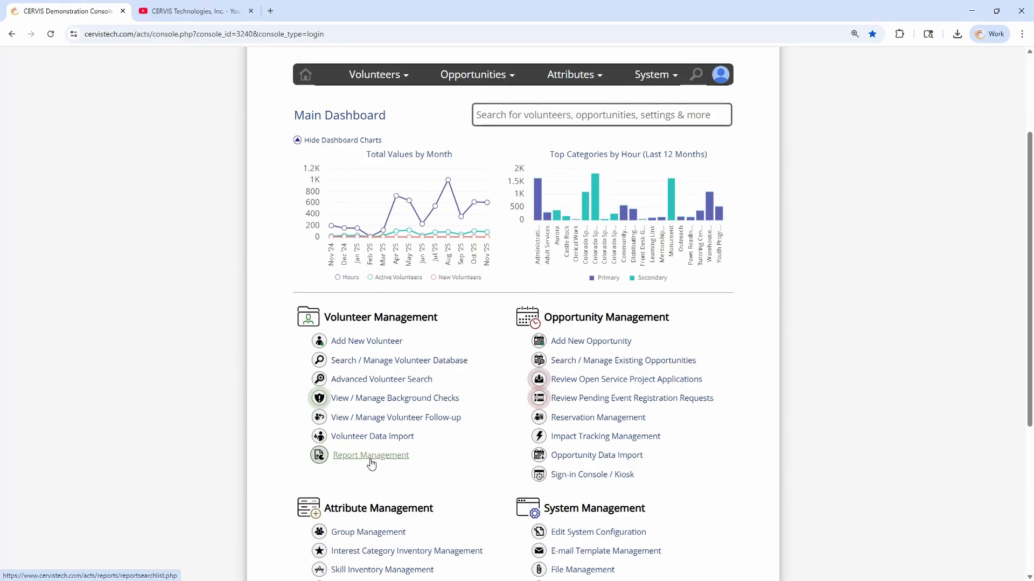
pyautogui.scroll(-5, 356, 355)
pyautogui.scroll(-3, 356, 377)
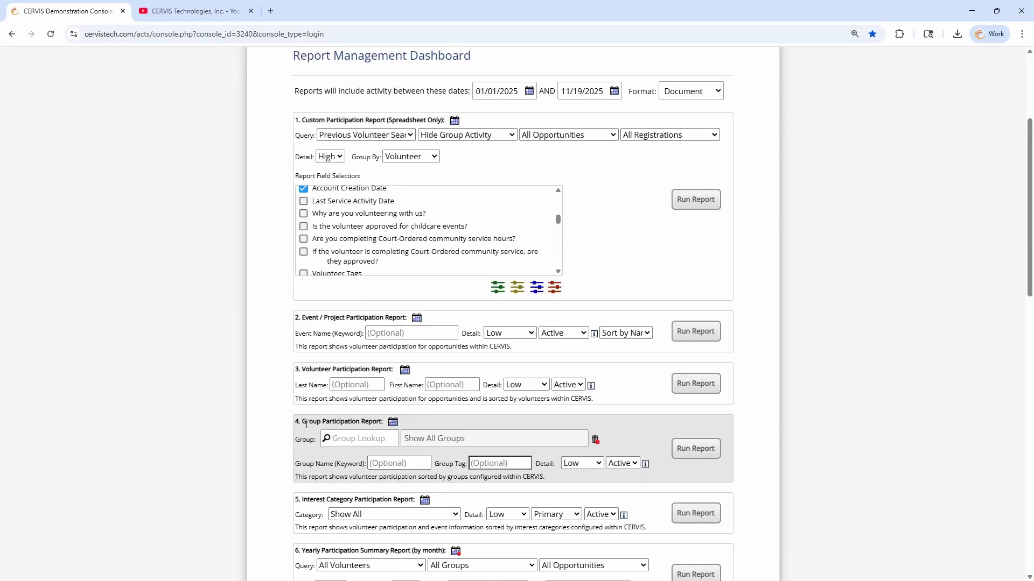
pyautogui.moveTo(322, 312); pyautogui.dragTo(377, 315)
# Enter the volunteer's last name and first name in the Volunteer Participation Report
pyautogui.click(368, 328)
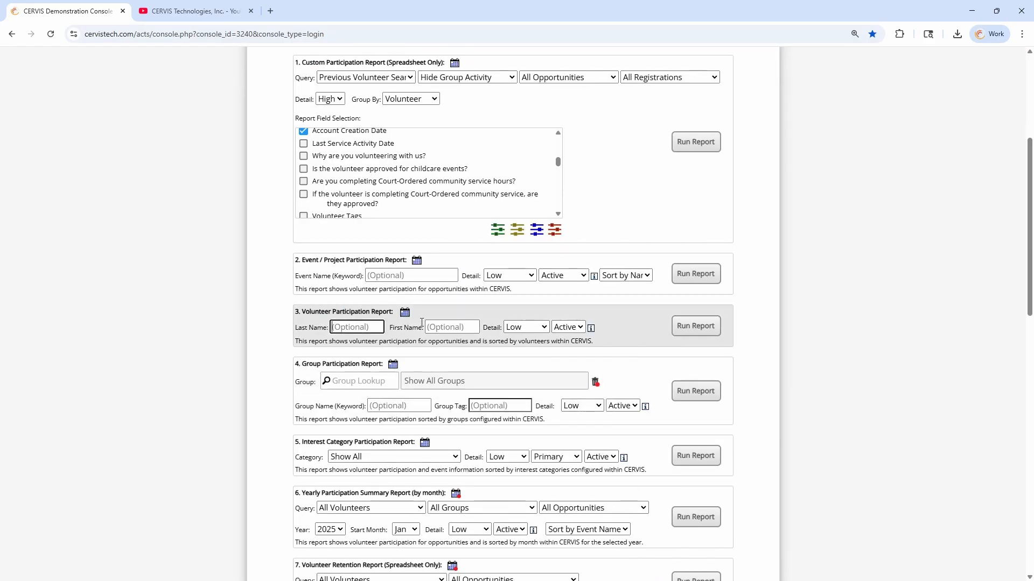
pyautogui.click(440, 328)
pyautogui.click(370, 330)
pyautogui.click(440, 330)
pyautogui.click(369, 331)
pyautogui.press('Tab')
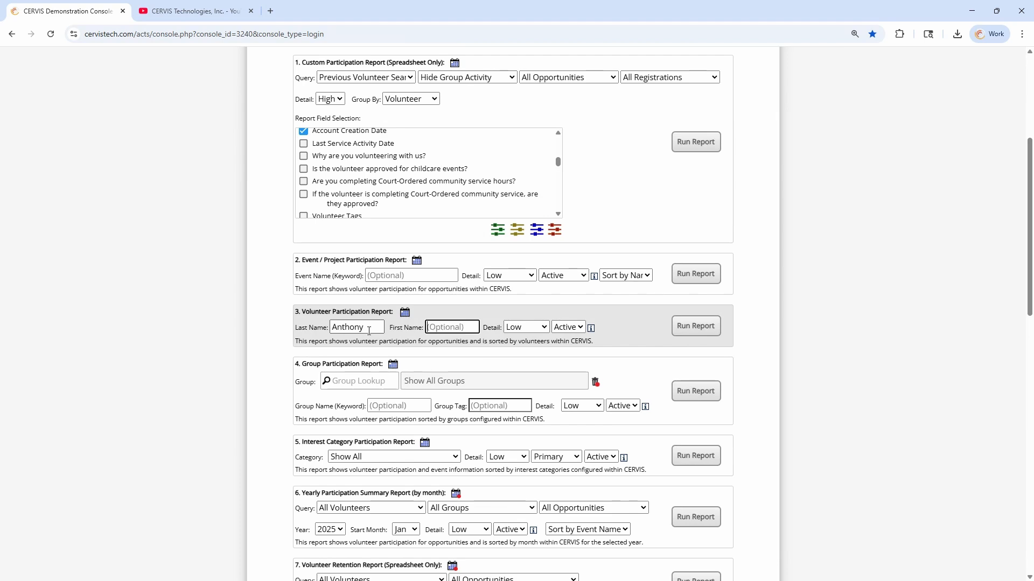
pyautogui.click(371, 311)
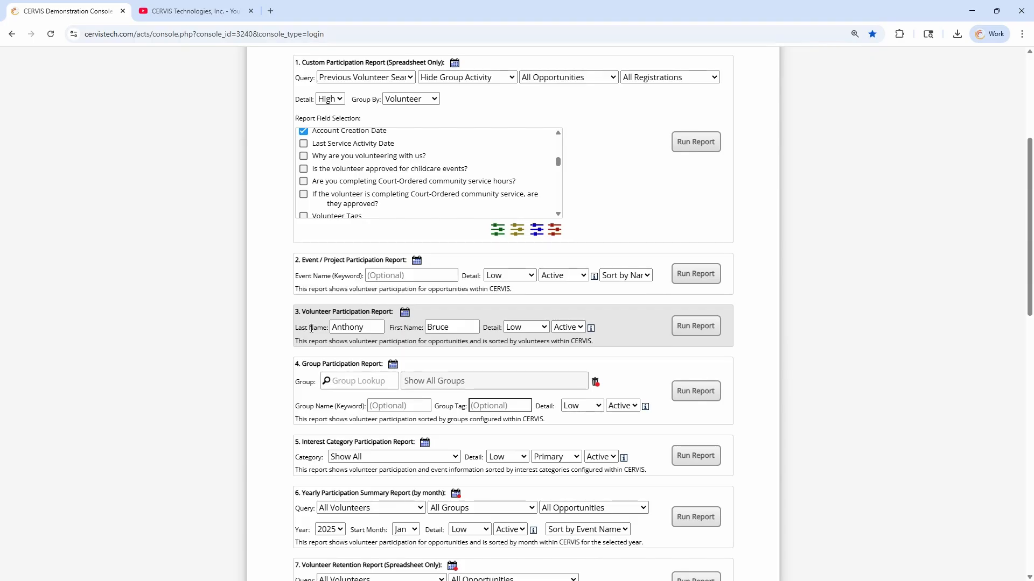
pyautogui.scroll(5, 307, 328)
pyautogui.click(372, 215)
# Open the volunteer's registration history from the volunteer database and select all registrations
pyautogui.click(371, 253)
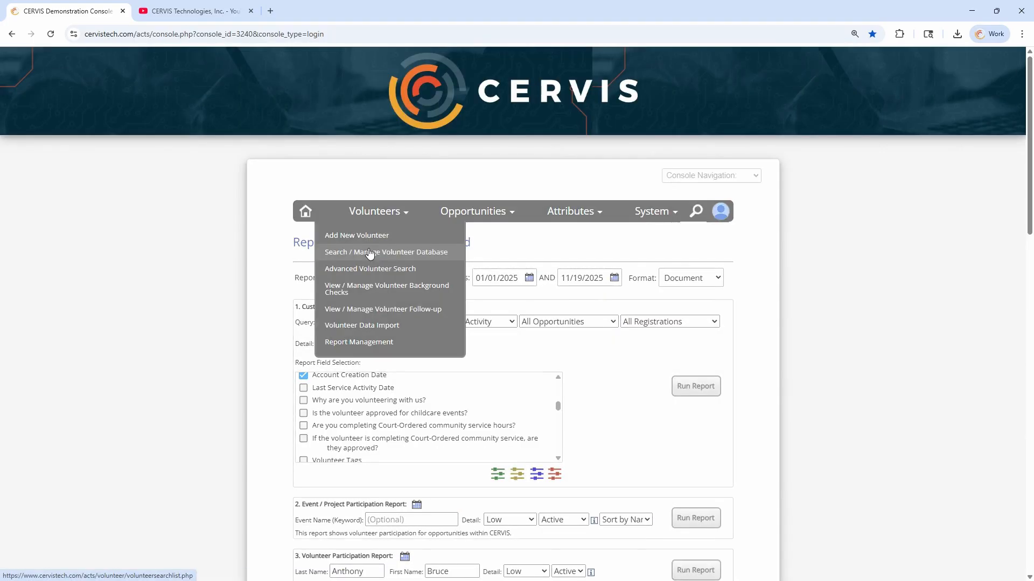
pyautogui.scroll(-8, 524, 349)
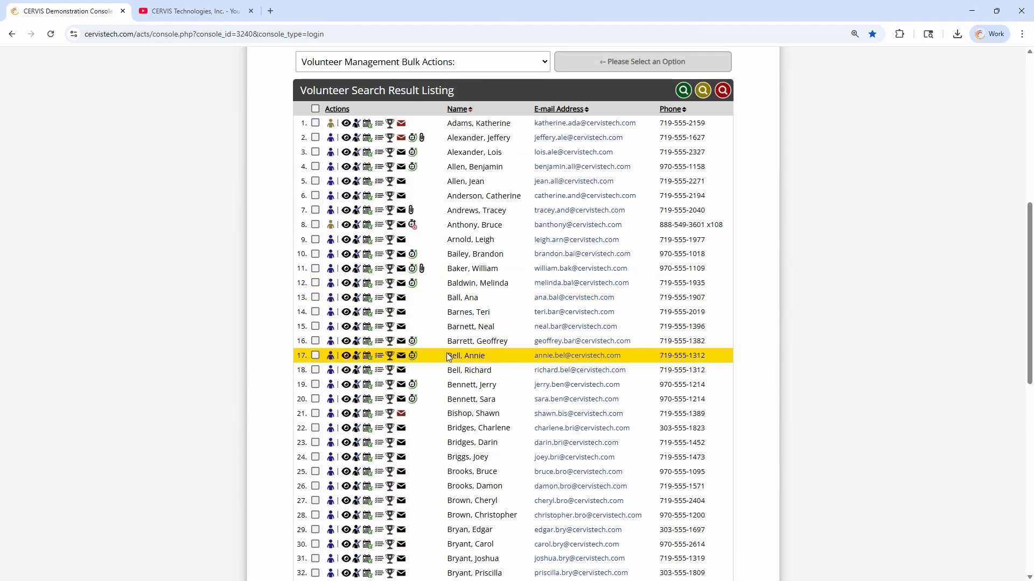
pyautogui.click(368, 360)
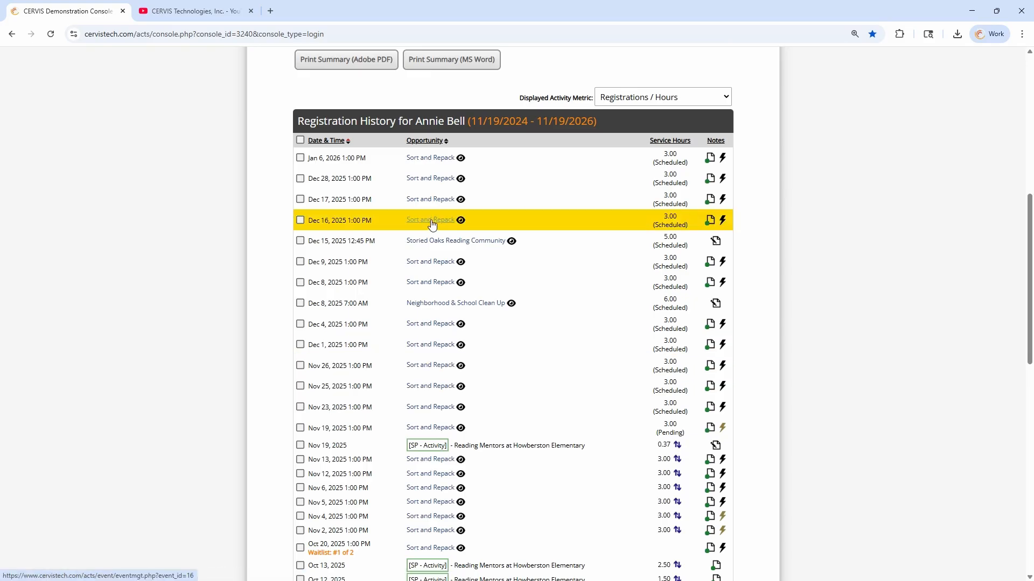
pyautogui.click(300, 140)
pyautogui.scroll(3, 502, 71)
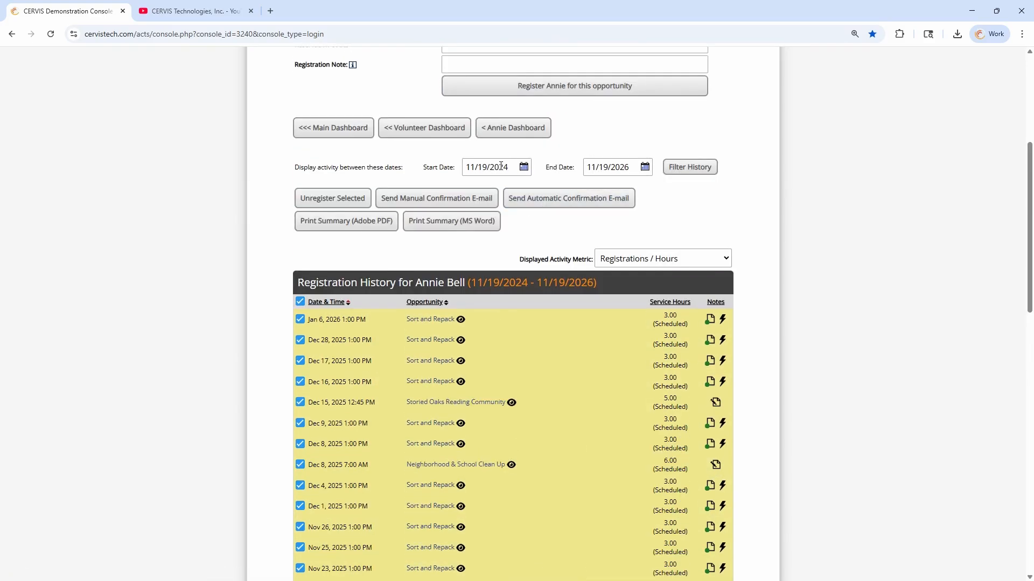
# Set the history start date to January 1, 2025 and apply the filter
pyautogui.moveTo(509, 167); pyautogui.dragTo(494, 167)
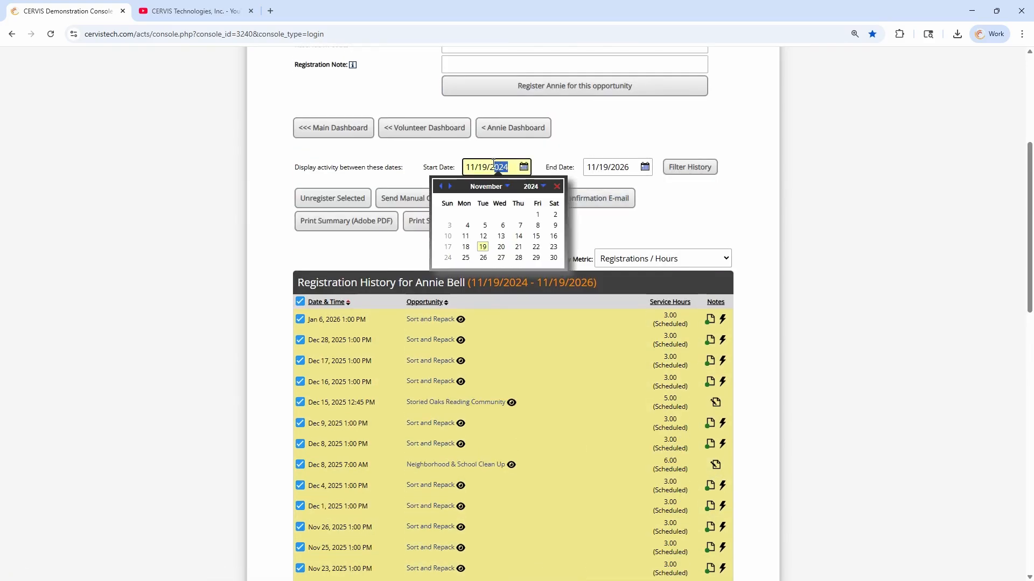
pyautogui.click(550, 162)
pyautogui.click(523, 167)
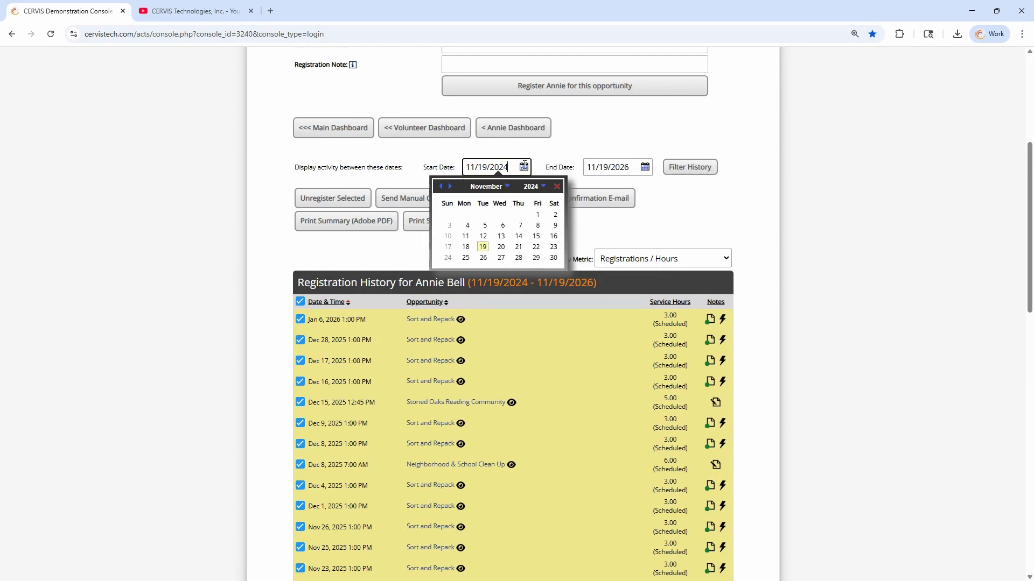
pyautogui.click(493, 188)
pyautogui.click(495, 191)
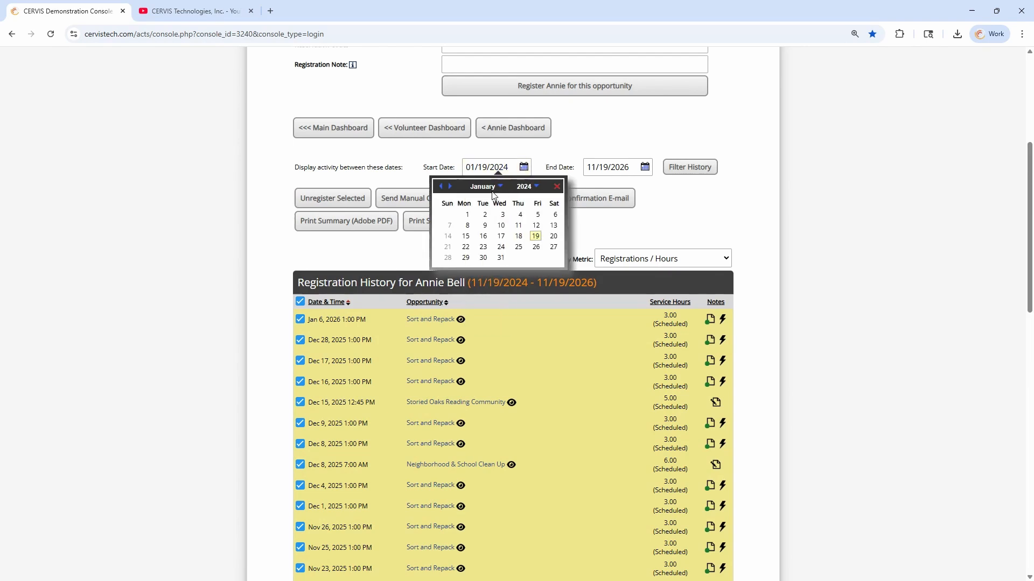
pyautogui.click(526, 186)
pyautogui.click(525, 280)
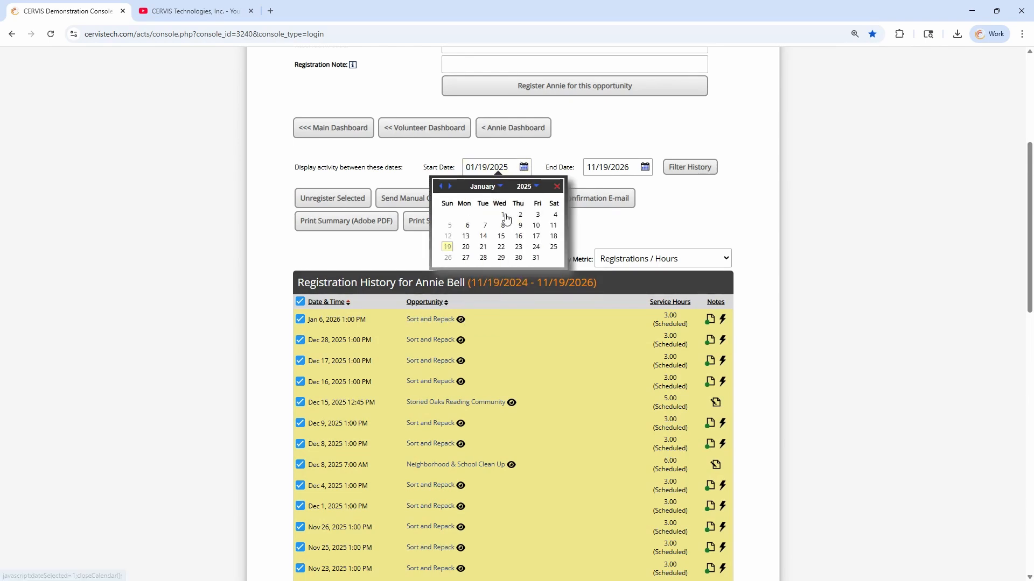
pyautogui.click(500, 215)
pyautogui.click(693, 167)
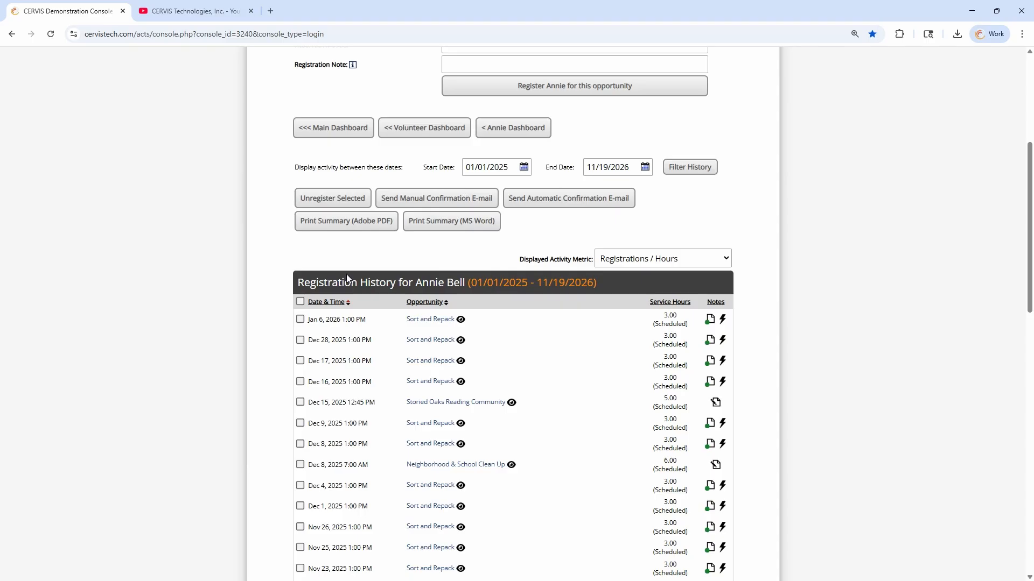
# Download the selected registrations' summary as volunteer_summary.doc via Print Summary (MS Word)
pyautogui.scroll(-4, 345, 270)
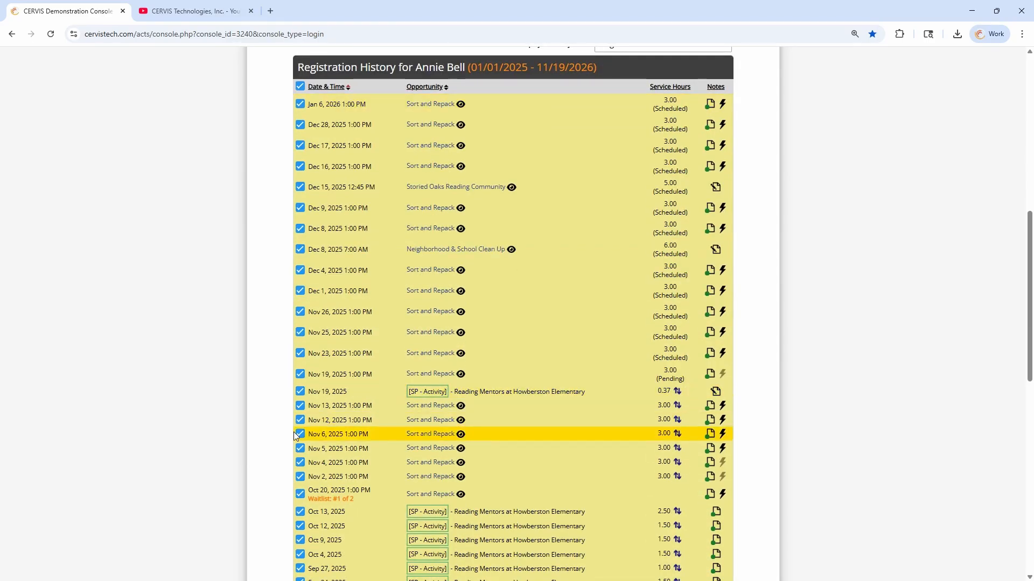
pyautogui.scroll(-4, 330, 281)
pyautogui.scroll(-3, 307, 325)
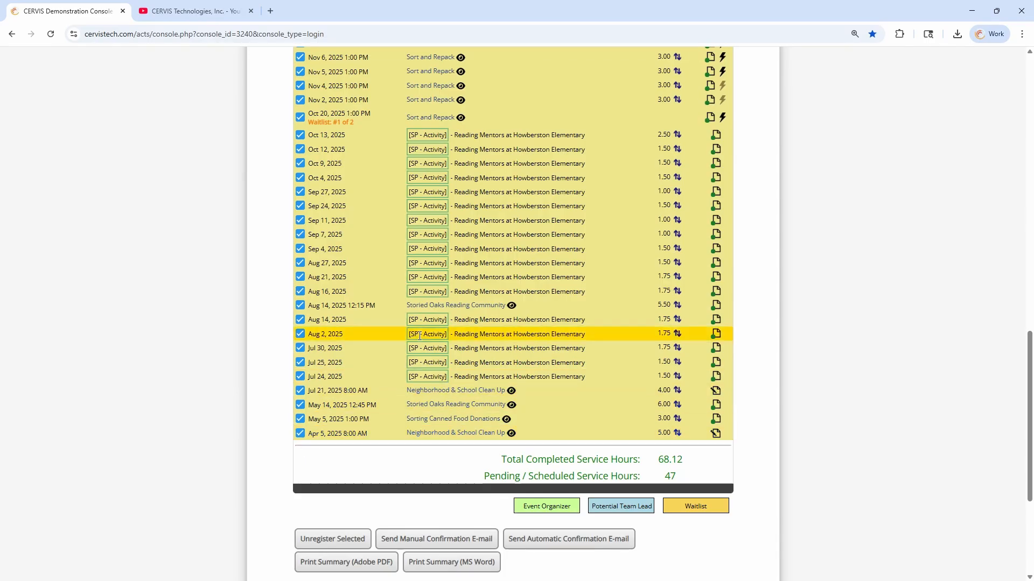
pyautogui.scroll(3, 345, 333)
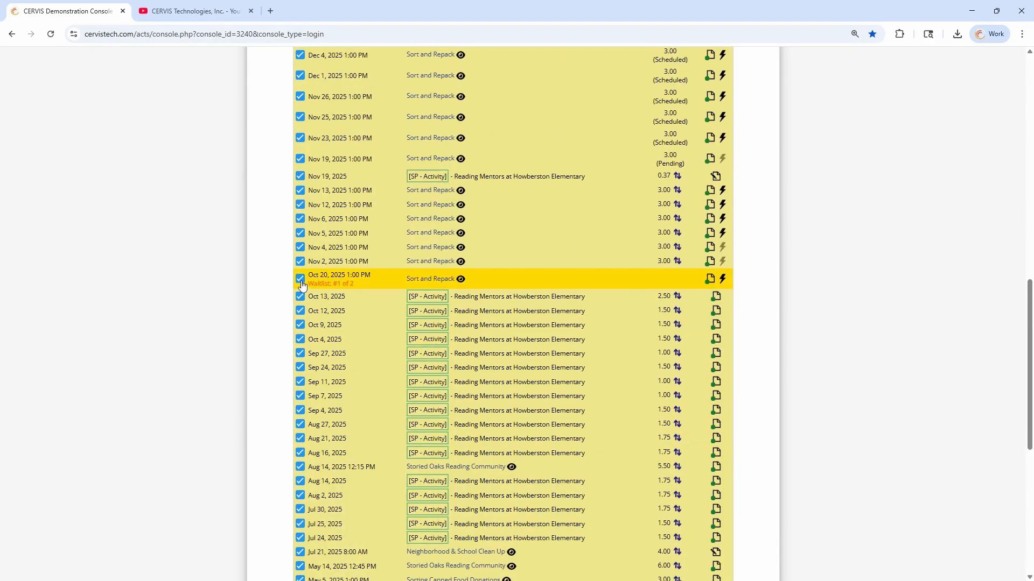
pyautogui.scroll(-7, 407, 301)
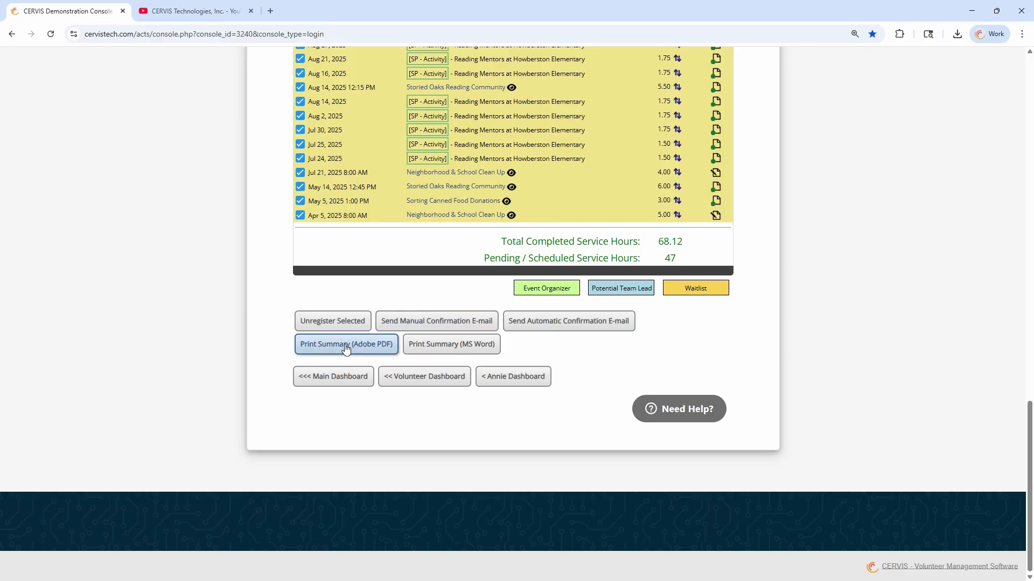
pyautogui.click(466, 352)
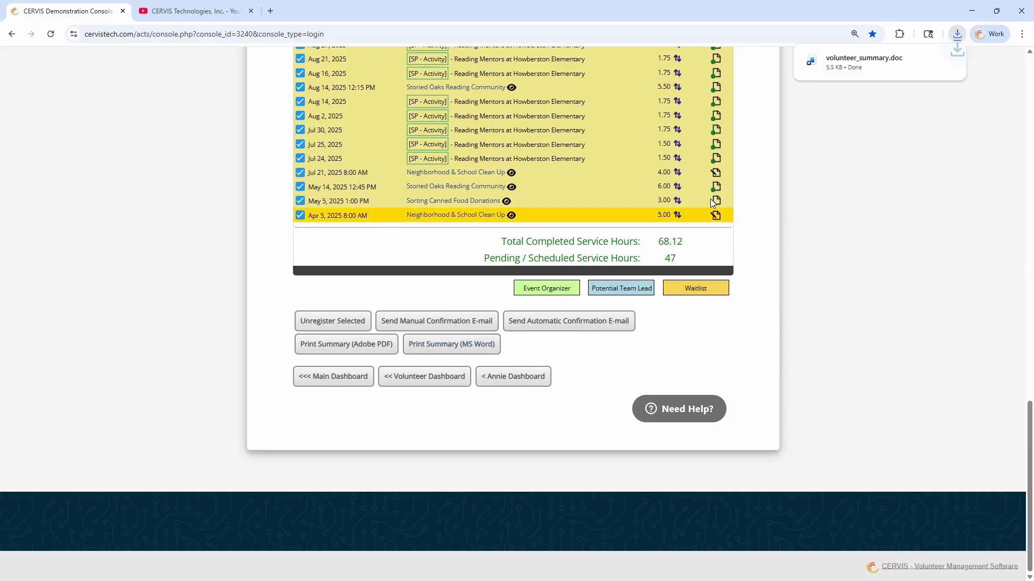
# Review volunteer_summary.doc in Word, close it, and download the summary as a PDF
pyautogui.click(883, 64)
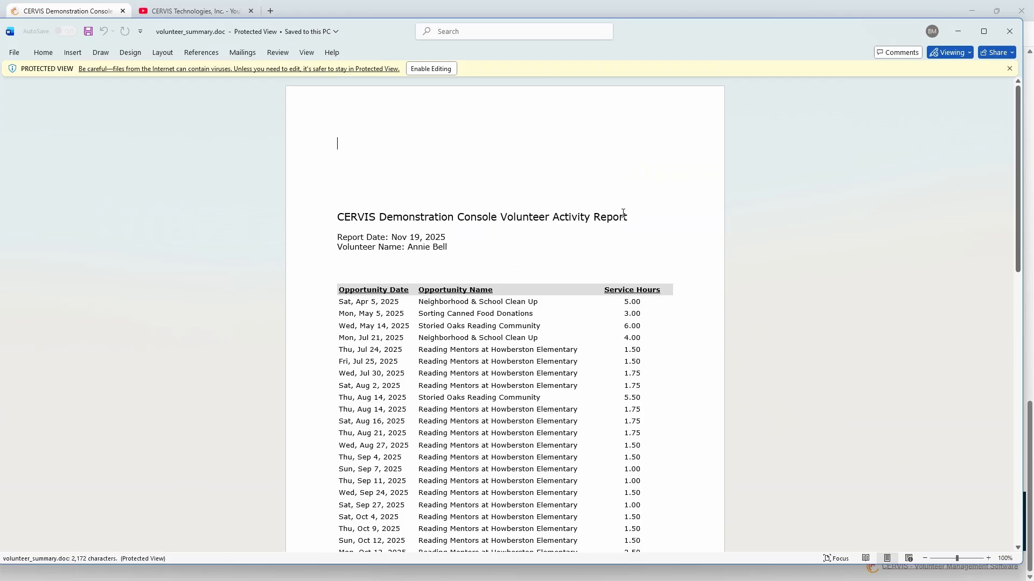
pyautogui.scroll(-3, 611, 208)
pyautogui.scroll(-8, 609, 196)
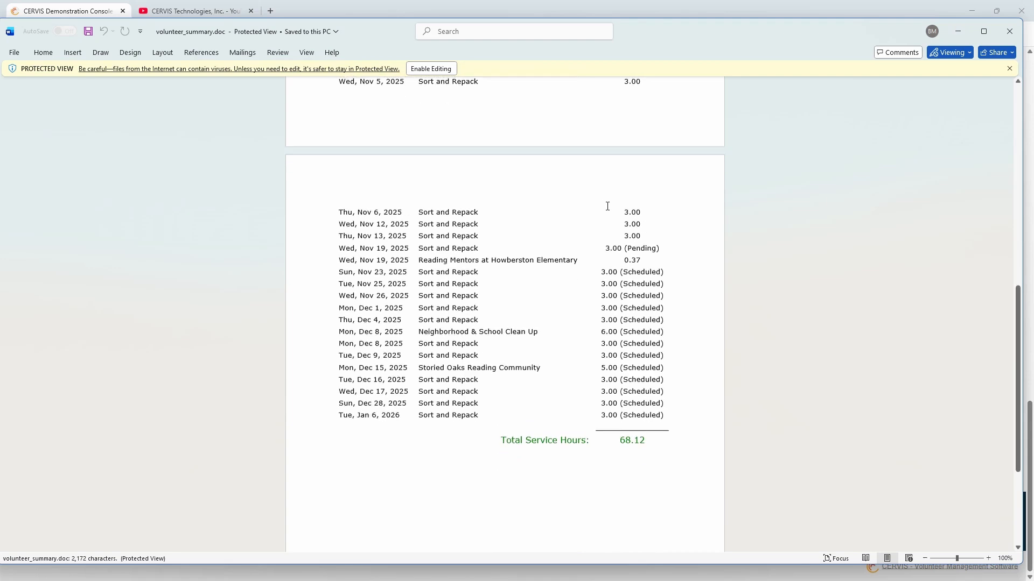
pyautogui.click(1010, 31)
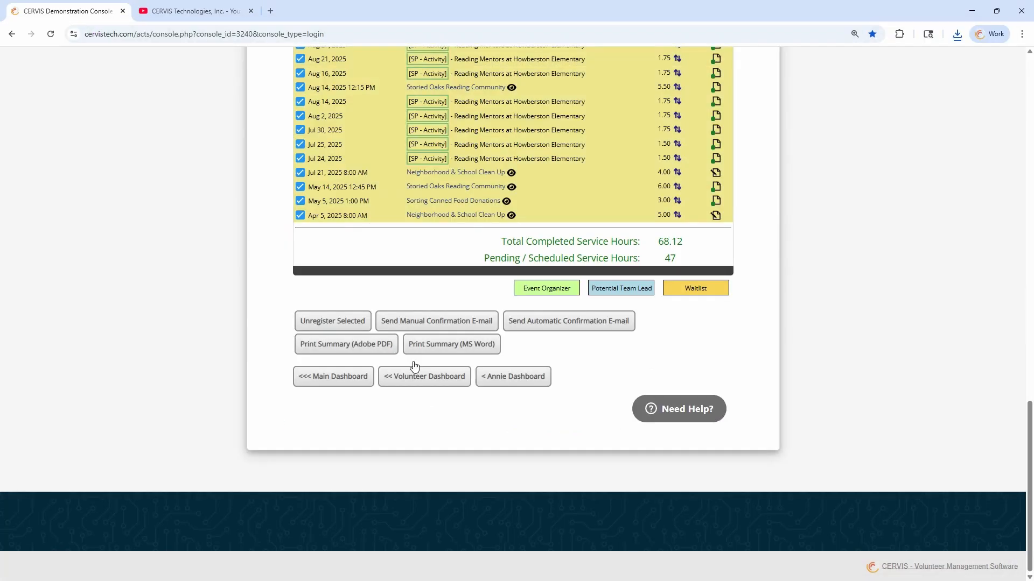
pyautogui.click(363, 347)
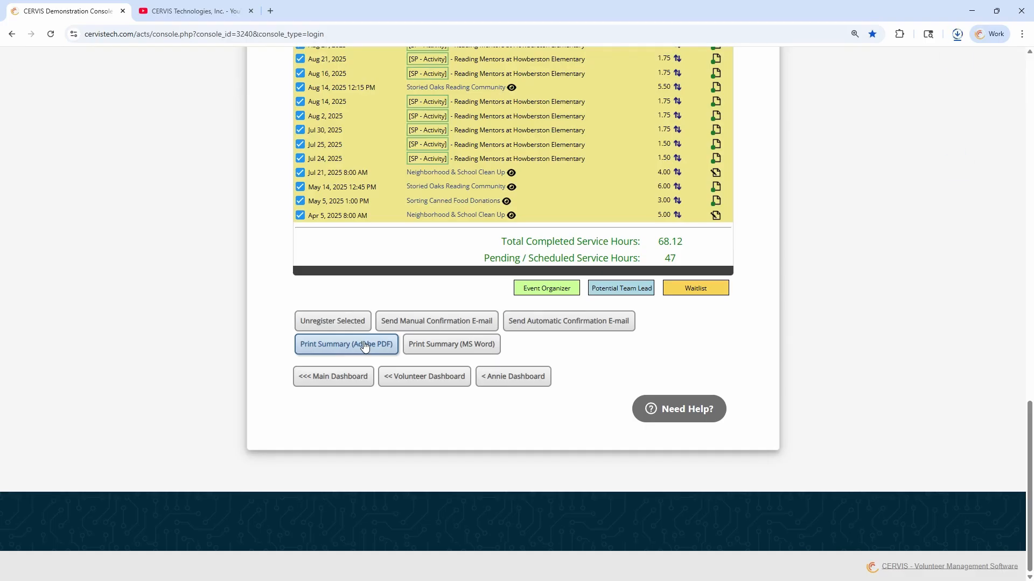
# Open volunteer_summary (3).pdf from Downloads, zoom in to review it, then return to the CERVIS console
pyautogui.click(957, 34)
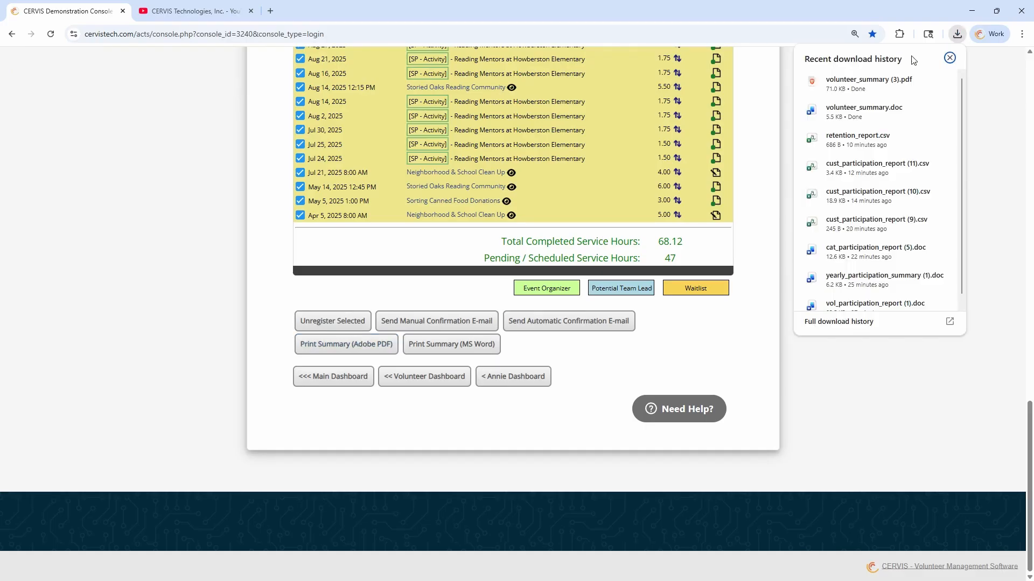
pyautogui.click(858, 78)
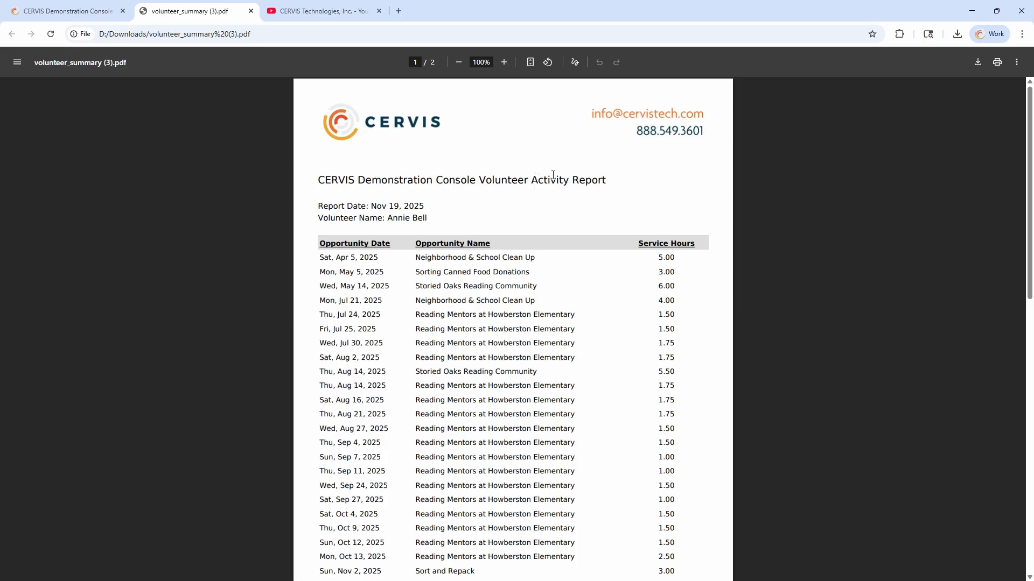
pyautogui.scroll(3, 576, 227)
pyautogui.scroll(2, 334, 105)
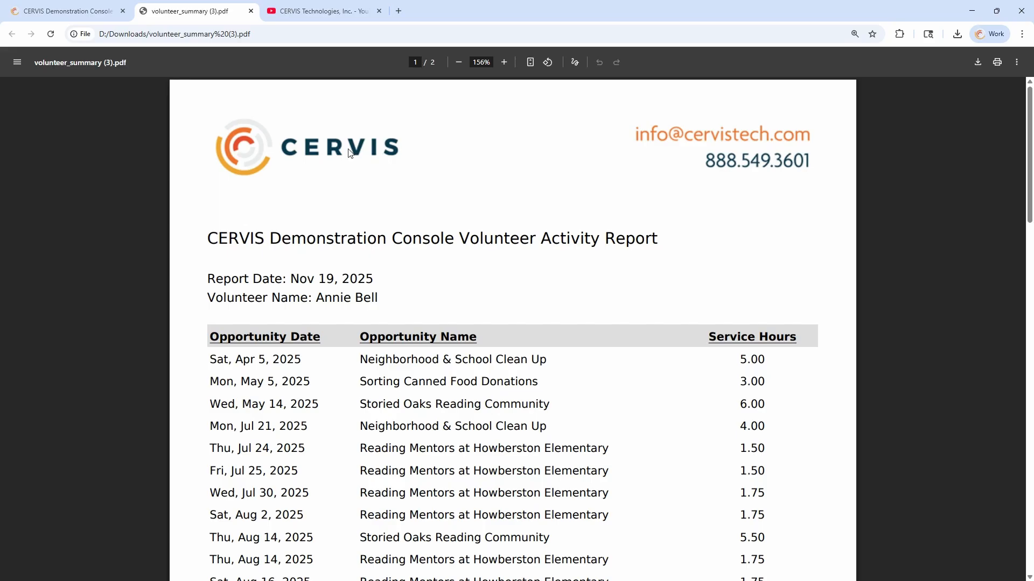
pyautogui.click(54, 12)
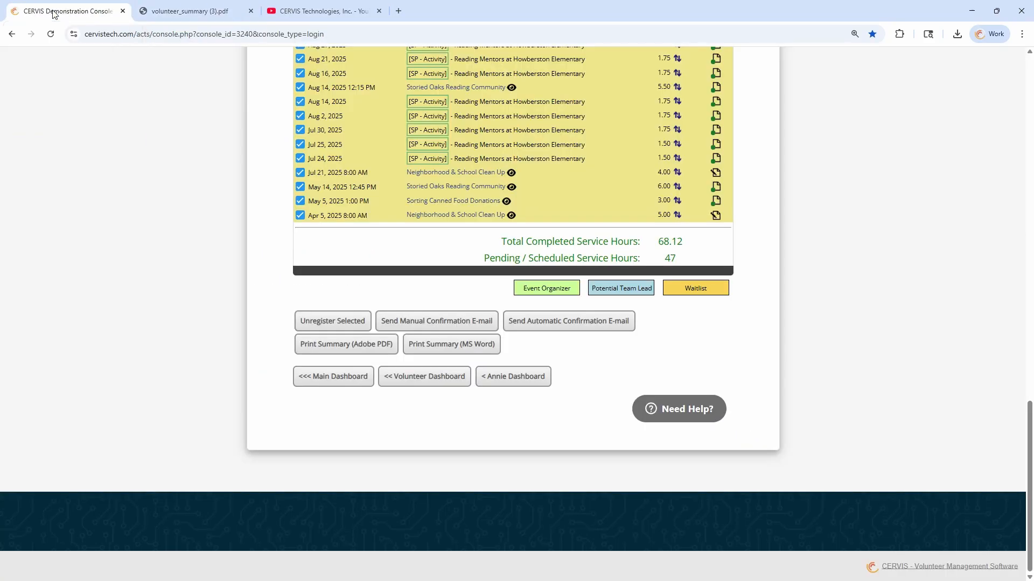
# Highlight the PDF Activity Summary Header Logo under System Appearance, then switch back to the PDF report
pyautogui.click(327, 377)
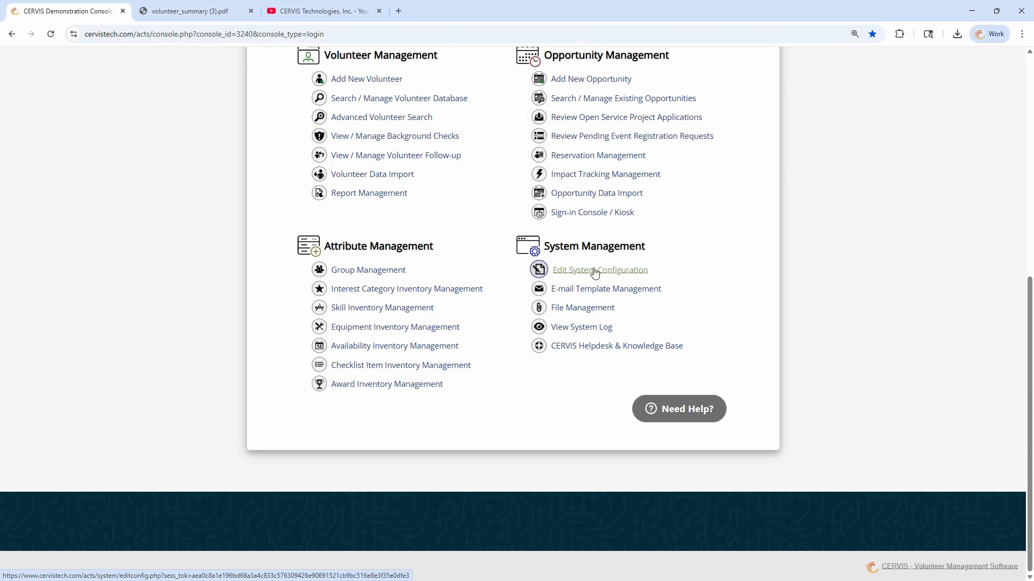
pyautogui.click(595, 274)
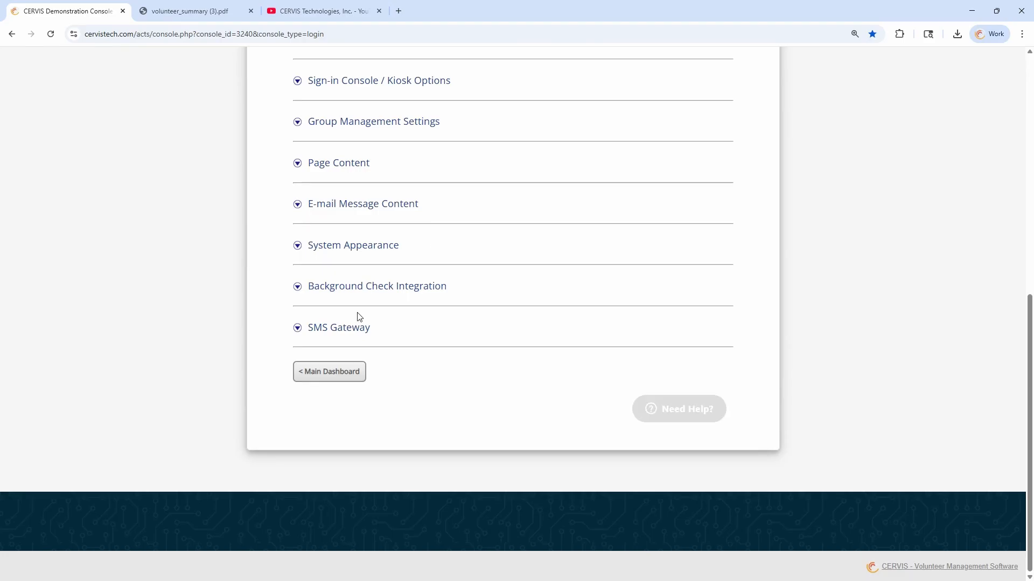
pyautogui.click(351, 251)
pyautogui.scroll(-2, 371, 253)
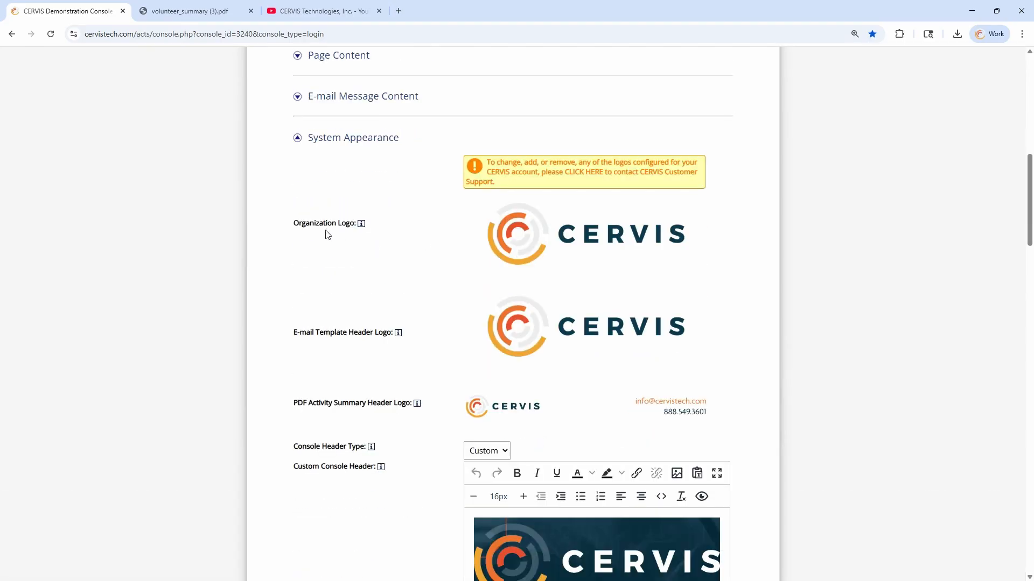
pyautogui.moveTo(296, 403); pyautogui.dragTo(399, 405)
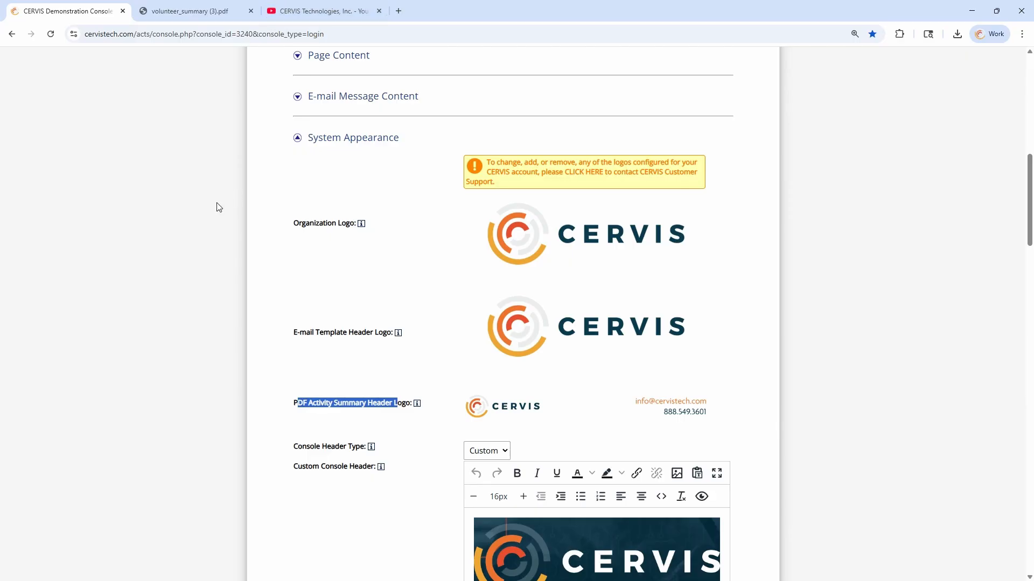
pyautogui.hotkey('alt', 'Tab')
pyautogui.click(360, 404)
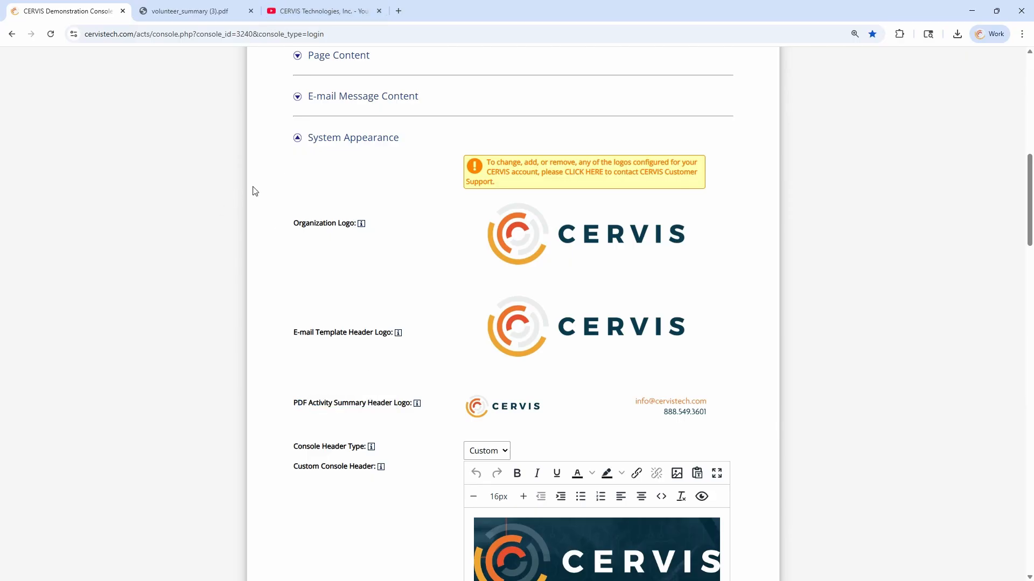
pyautogui.click(216, 11)
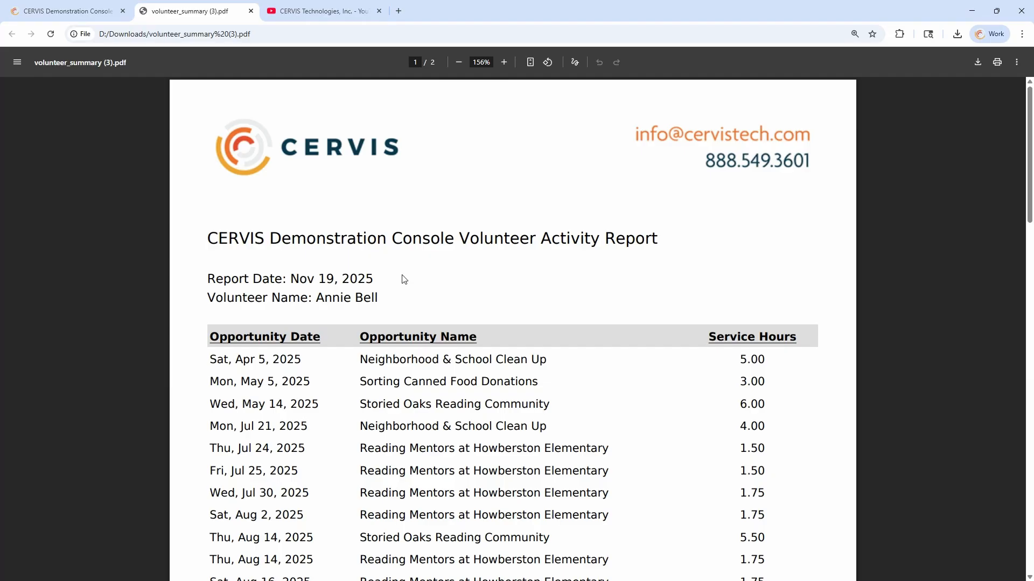
# Highlight the Nov 19, 2025 report date and the pending Nov 19 and scheduled Nov 23/25 entries
pyautogui.moveTo(281, 279); pyautogui.dragTo(421, 279)
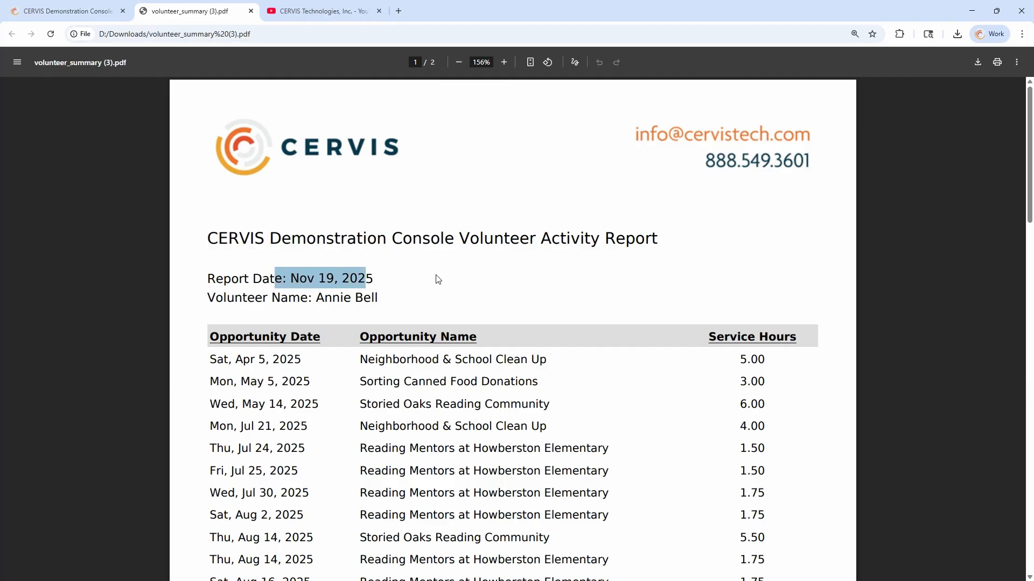
pyautogui.click(438, 279)
pyautogui.scroll(-3, 512, 280)
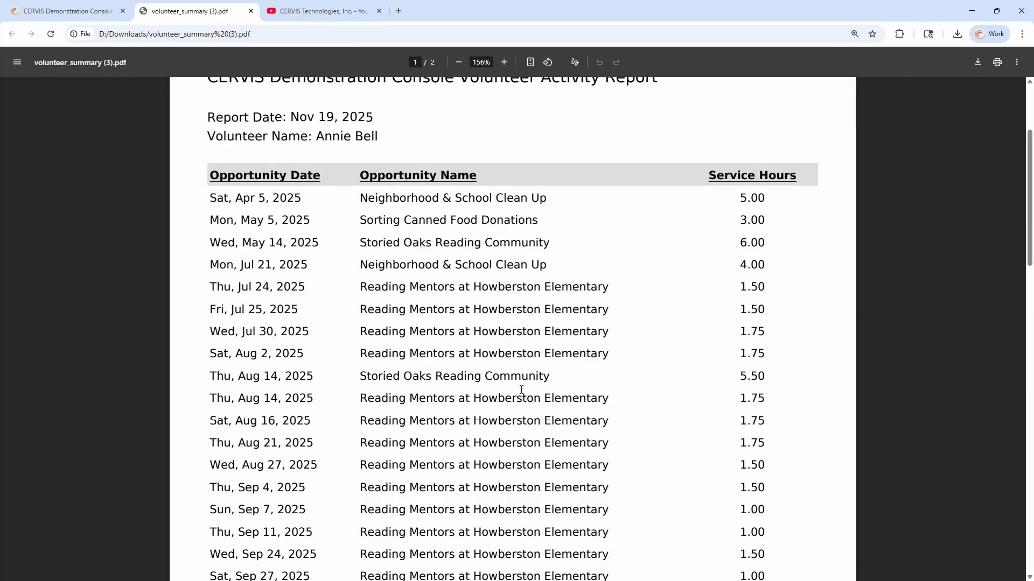
pyautogui.scroll(-10, 561, 372)
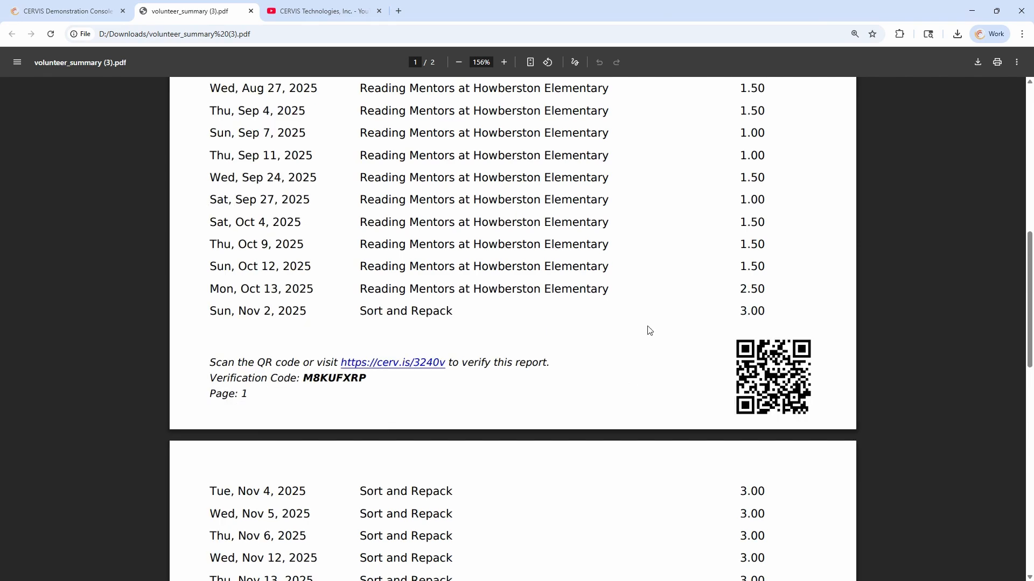
pyautogui.scroll(-1, 649, 333)
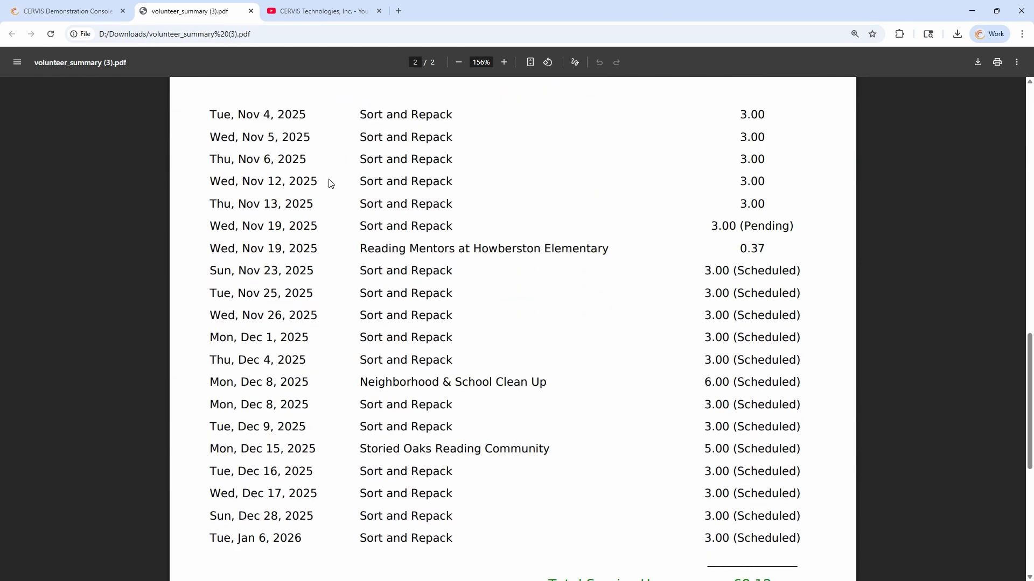
pyautogui.moveTo(213, 225); pyautogui.dragTo(792, 227)
pyautogui.moveTo(273, 282); pyautogui.dragTo(805, 294)
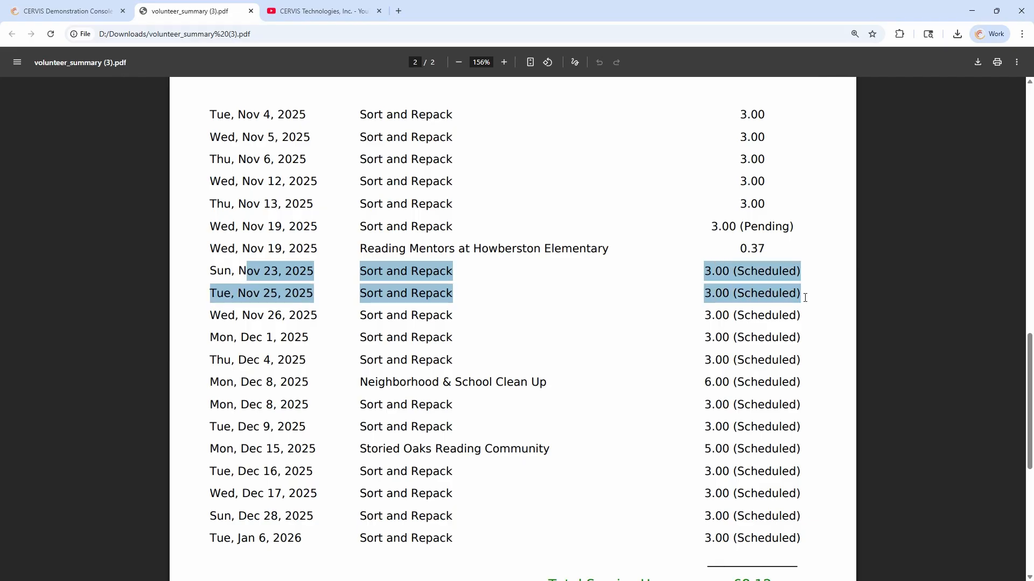
pyautogui.click(771, 285)
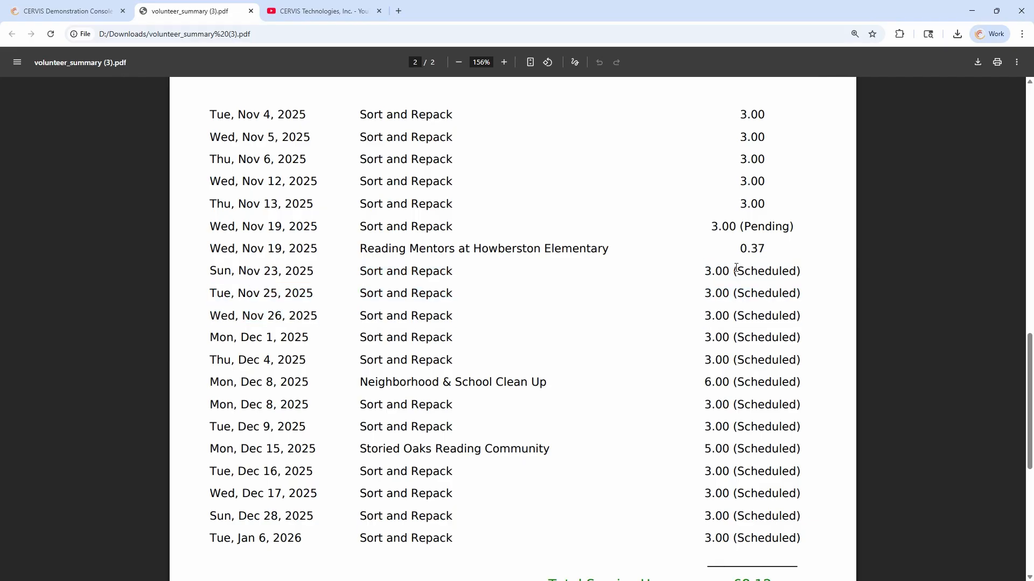
# Point out the 68.12 total service hours, then close the volunteer summary PDF
pyautogui.moveTo(740, 226); pyautogui.dragTo(795, 227)
pyautogui.scroll(-5, 776, 299)
pyautogui.moveTo(735, 271); pyautogui.dragTo(670, 318)
pyautogui.moveTo(756, 325); pyautogui.dragTo(773, 317)
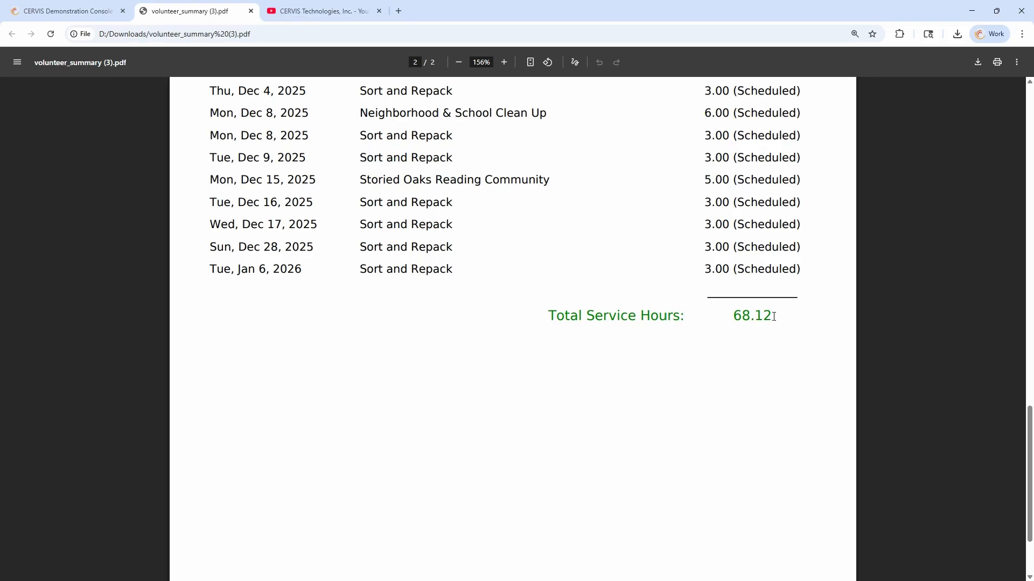
pyautogui.scroll(3, 784, 292)
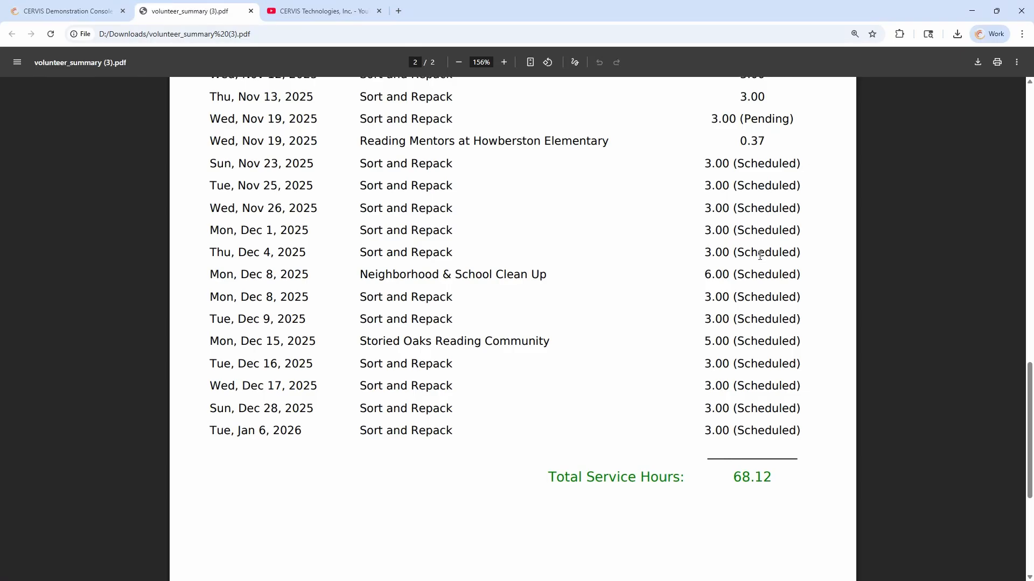
pyautogui.scroll(9, 761, 249)
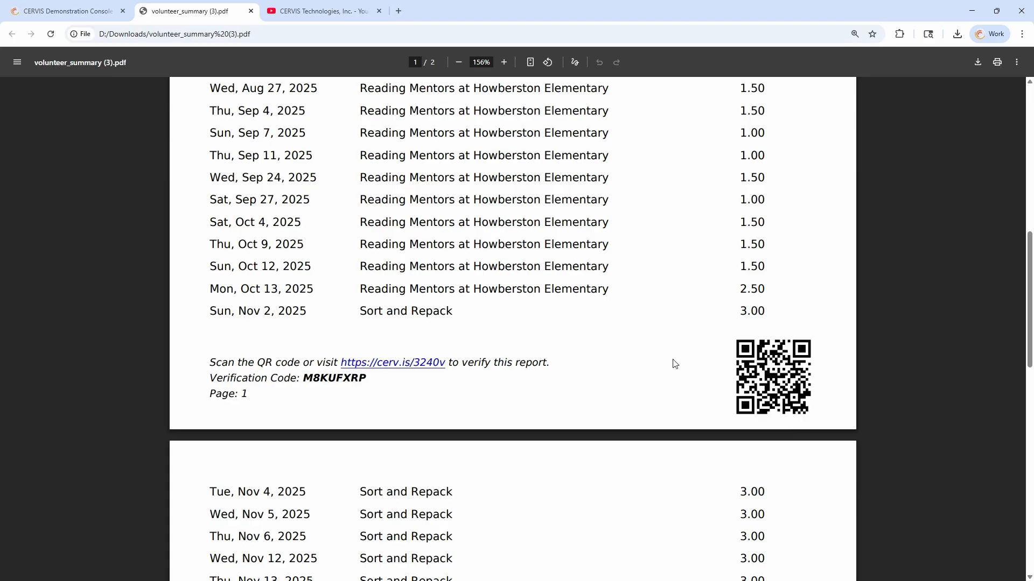
pyautogui.click(250, 14)
pyautogui.scroll(8, 418, 293)
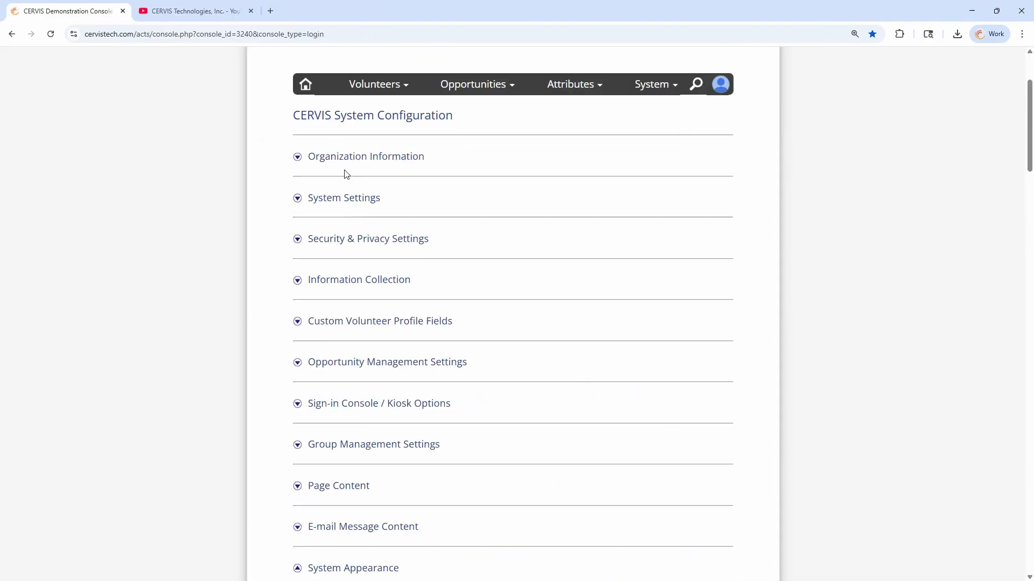
# View the portal at Volunteer Access Level and select every activity in Activity History
pyautogui.click(306, 86)
pyautogui.scroll(2, 438, 232)
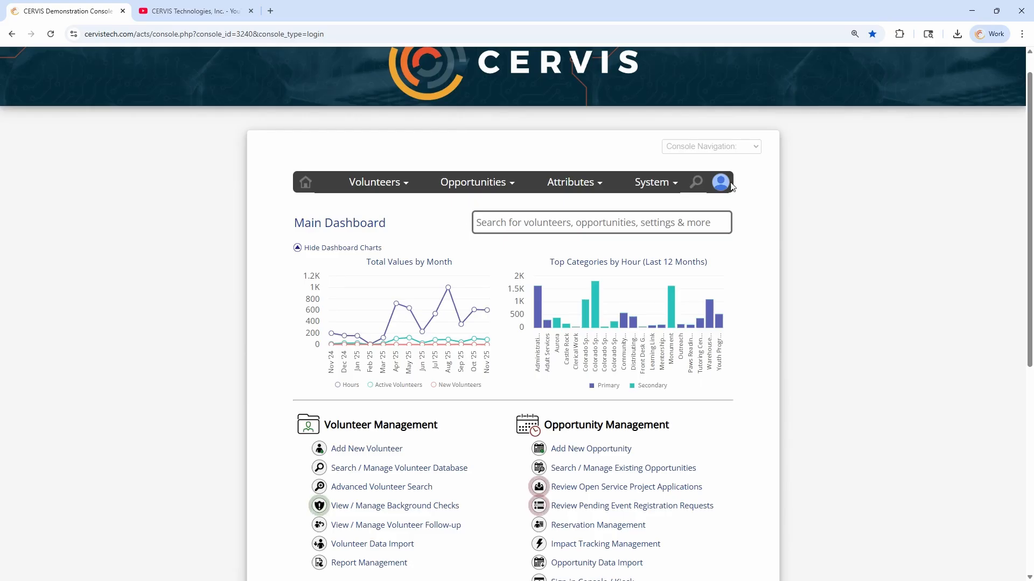
pyautogui.moveTo(721, 185)
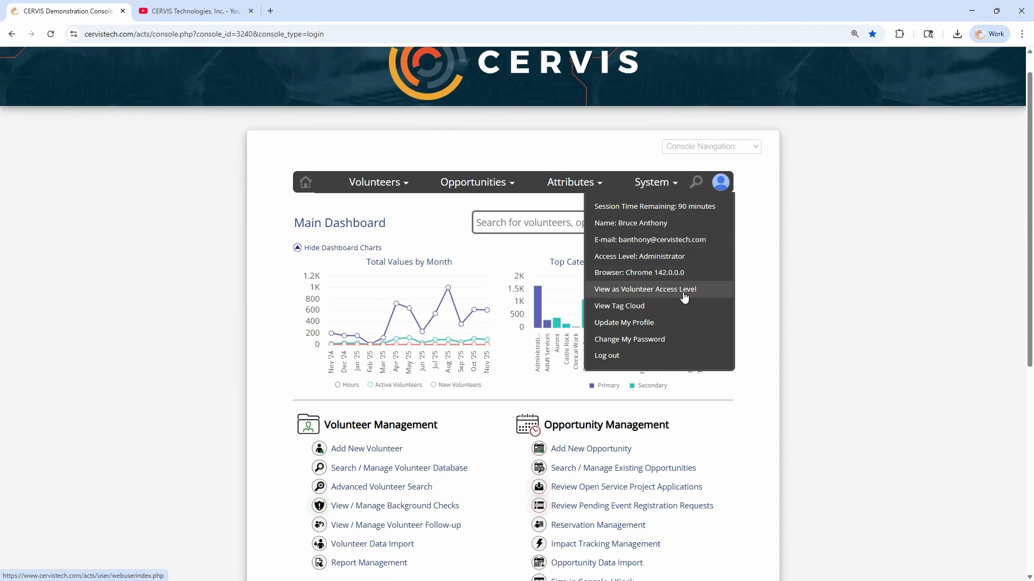
pyautogui.click(653, 296)
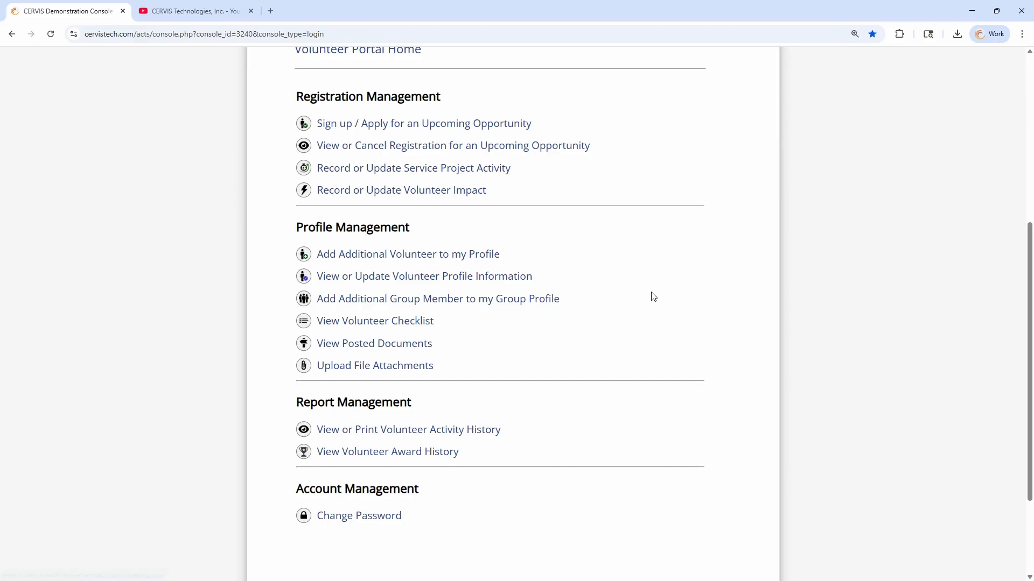
pyautogui.scroll(-2, 600, 151)
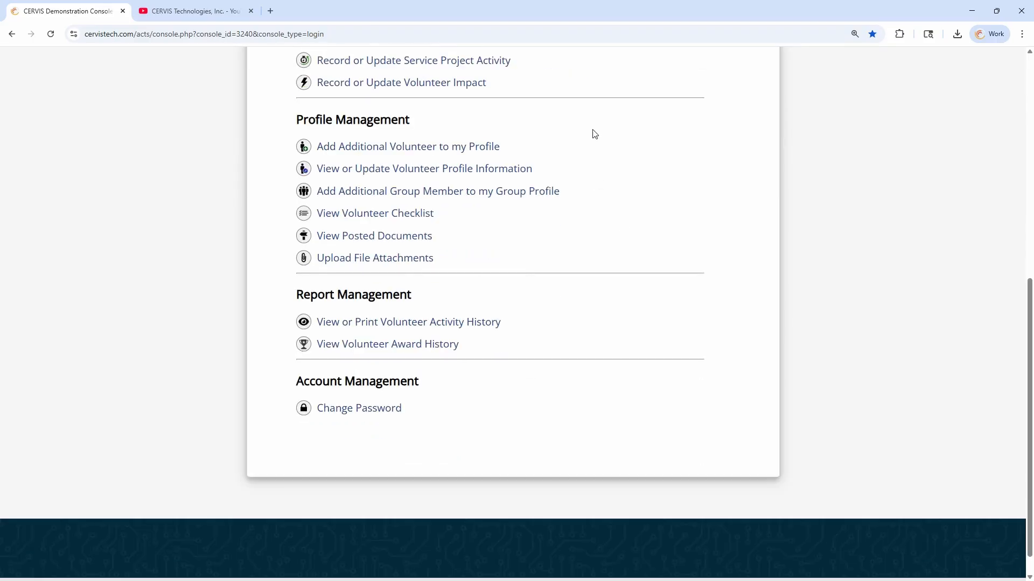
pyautogui.click(433, 323)
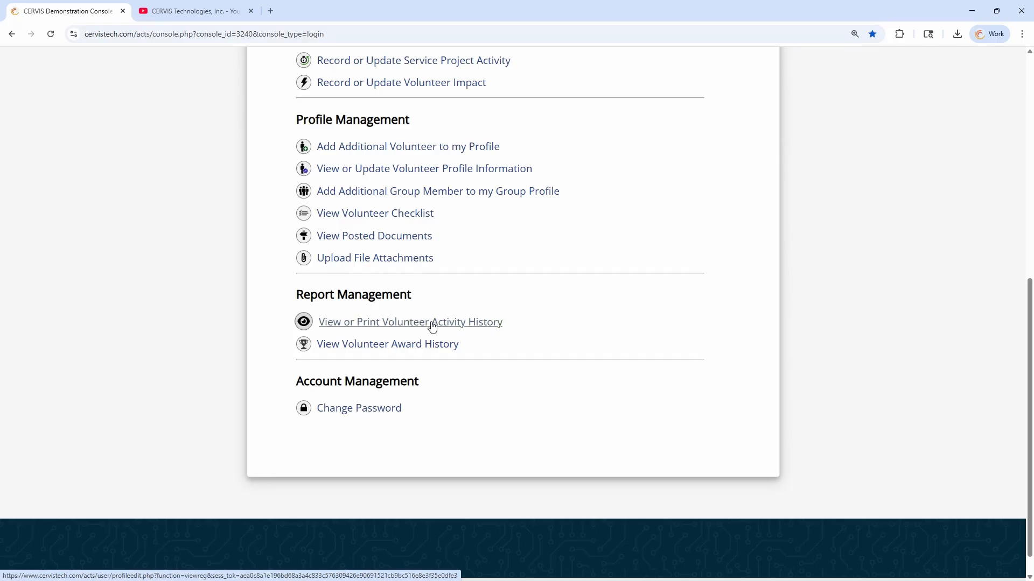
pyautogui.scroll(2, 458, 179)
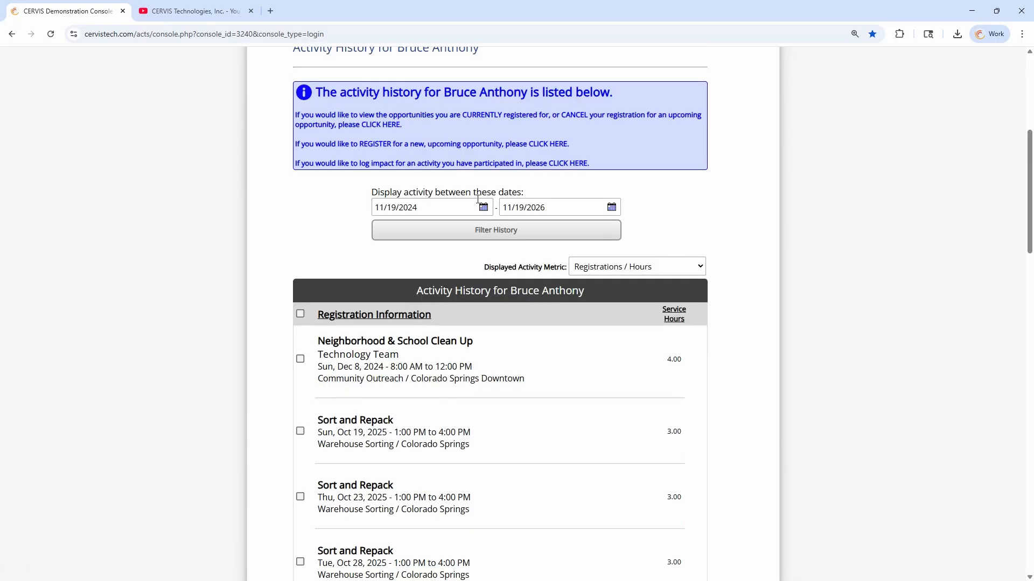
pyautogui.click(300, 314)
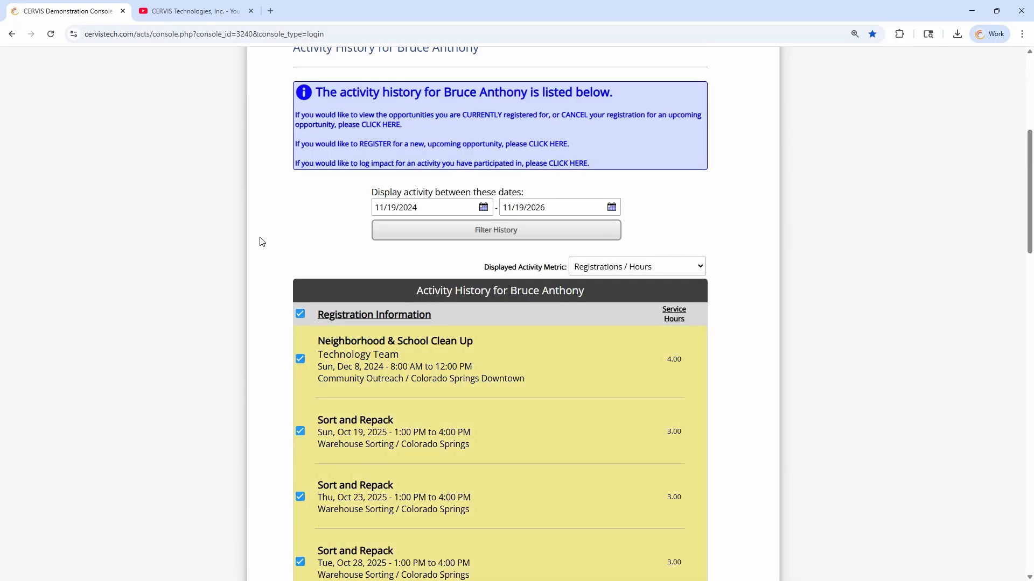
pyautogui.scroll(-20, 296, 235)
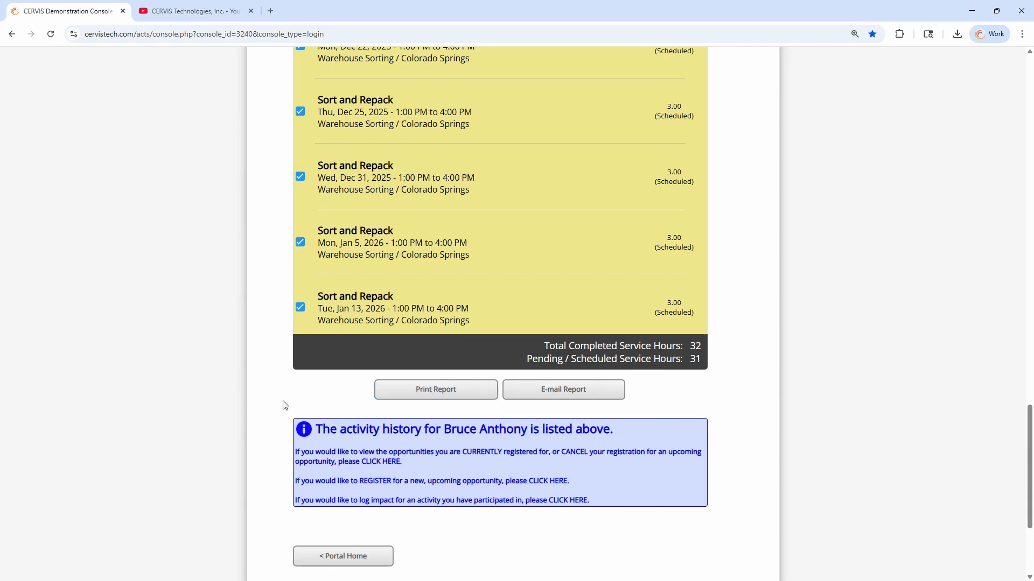
# Go to the volunteer portal home, then switch back to the administrator Main Dashboard
pyautogui.click(359, 557)
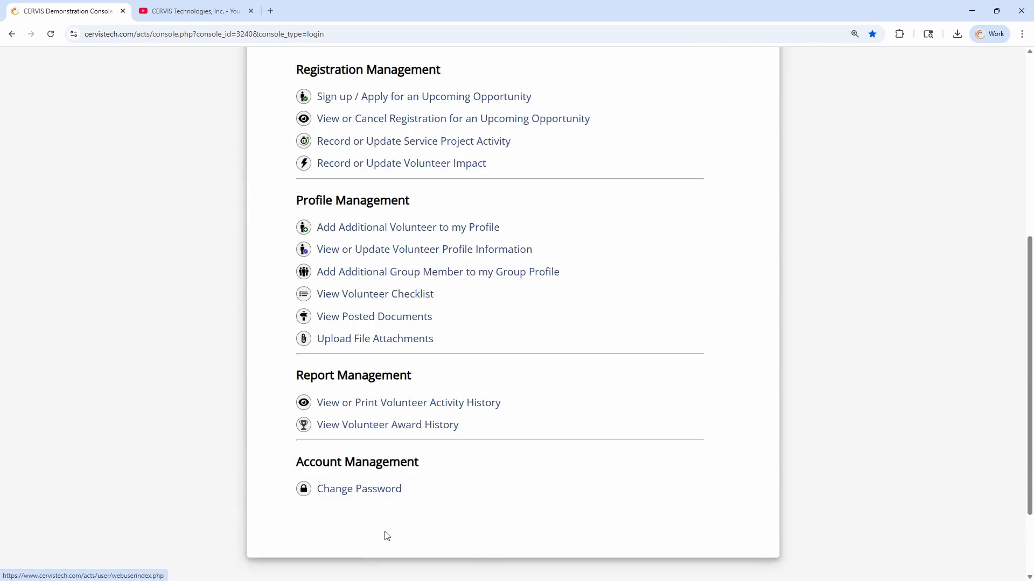
pyautogui.scroll(6, 420, 280)
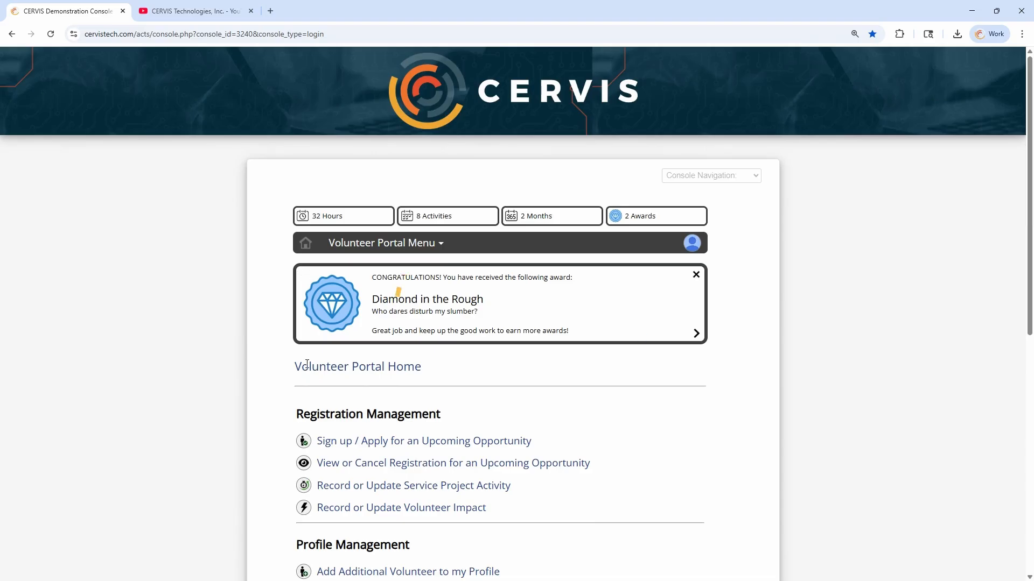
pyautogui.scroll(-7, 300, 302)
pyautogui.scroll(5, 709, 181)
pyautogui.scroll(2, 709, 181)
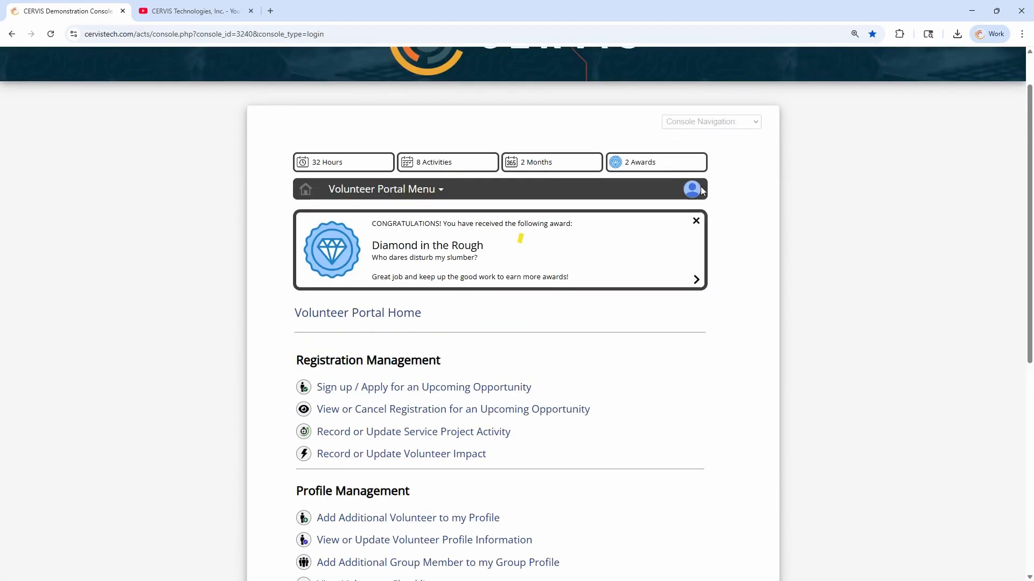
pyautogui.click(693, 189)
pyautogui.click(671, 283)
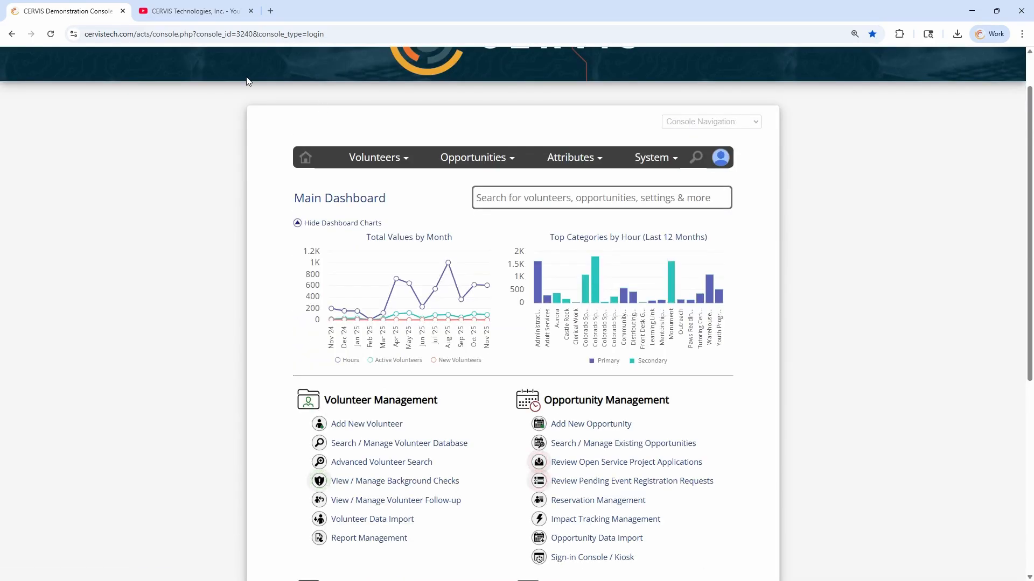
pyautogui.click(199, 11)
pyautogui.scroll(-8, 346, 203)
pyautogui.scroll(8, 346, 203)
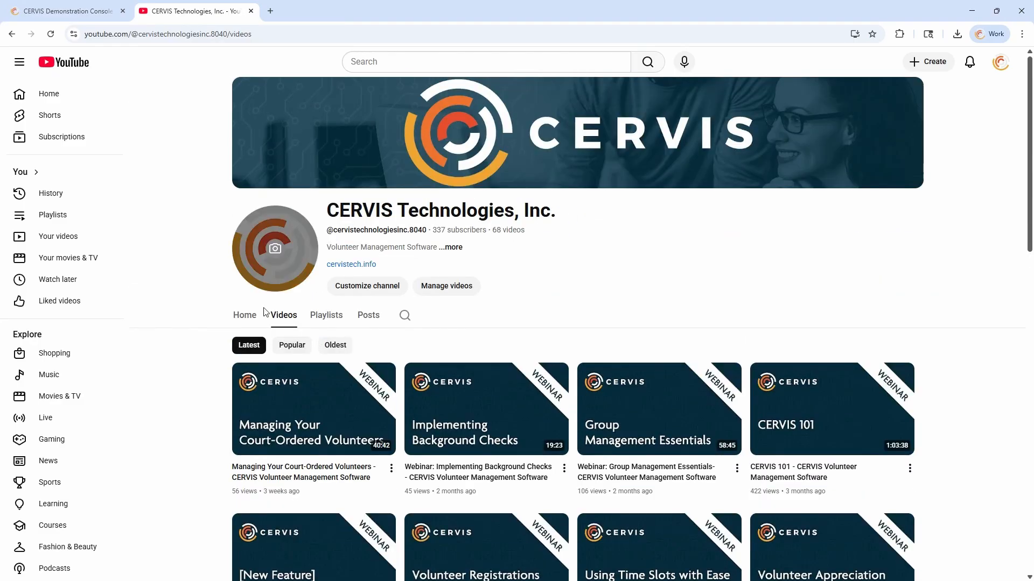
pyautogui.click(264, 315)
pyautogui.scroll(-3, 297, 322)
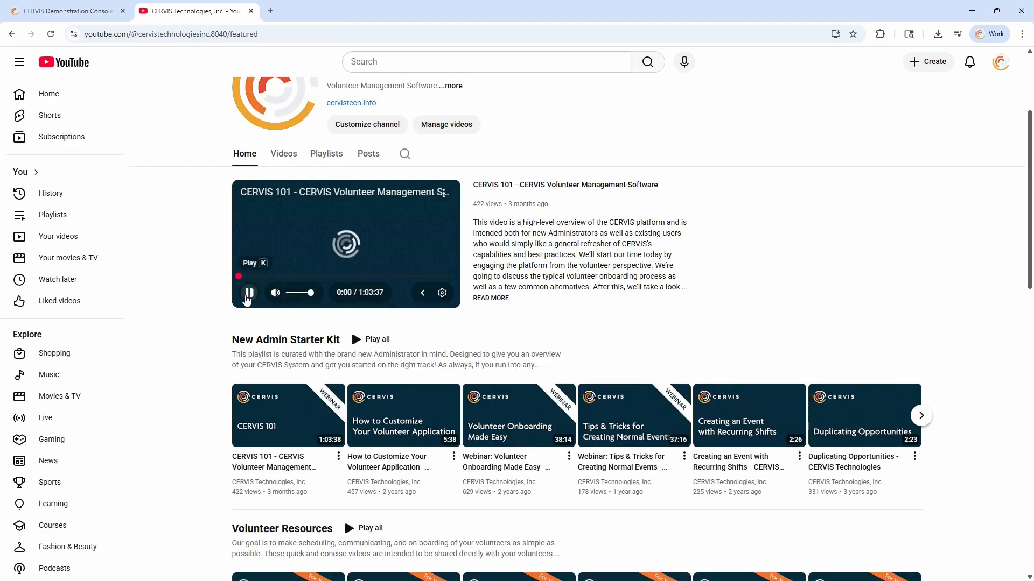
pyautogui.scroll(-5, 344, 328)
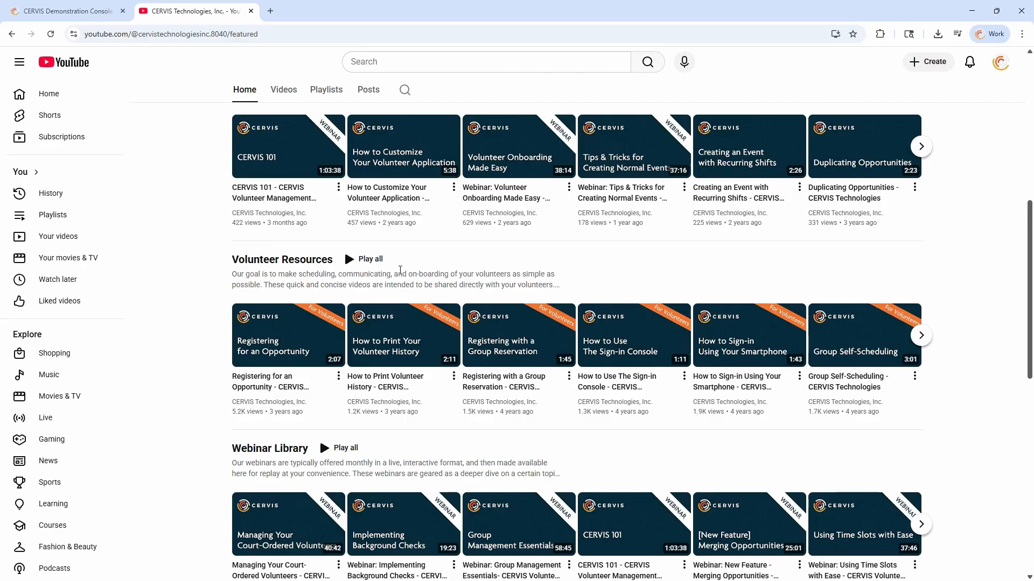
pyautogui.click(72, 10)
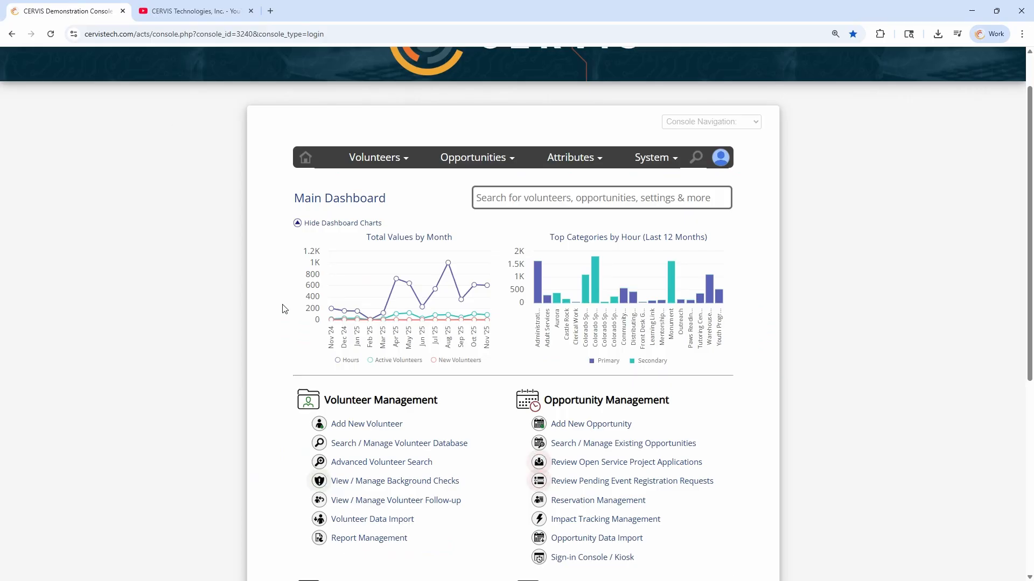
pyautogui.scroll(-3, 284, 291)
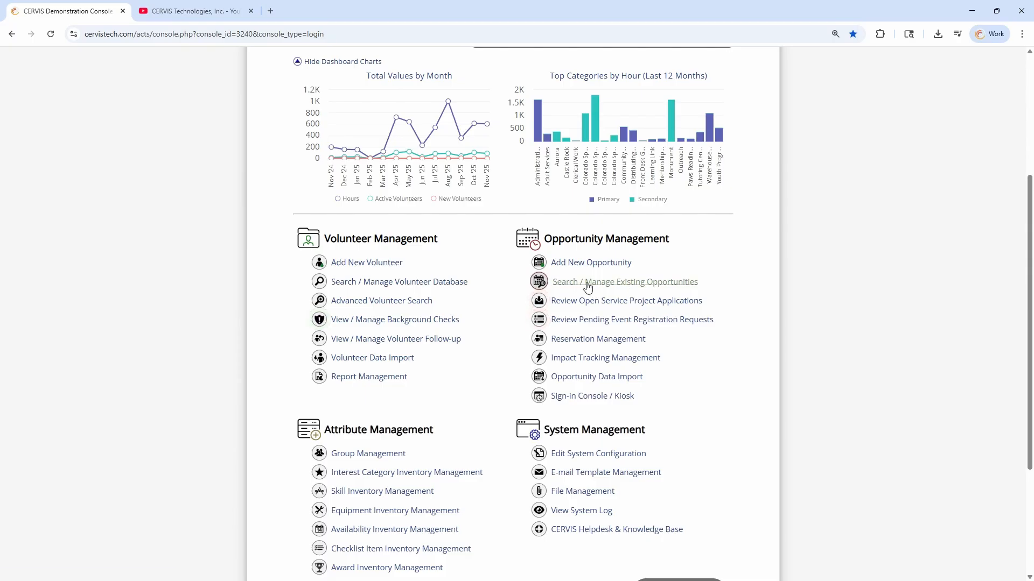
# Find Trails & Waterways: Cleanout Colorado among existing opportunities and copy its full Direct Opportunity Link
pyautogui.click(619, 283)
pyautogui.scroll(-3, 516, 257)
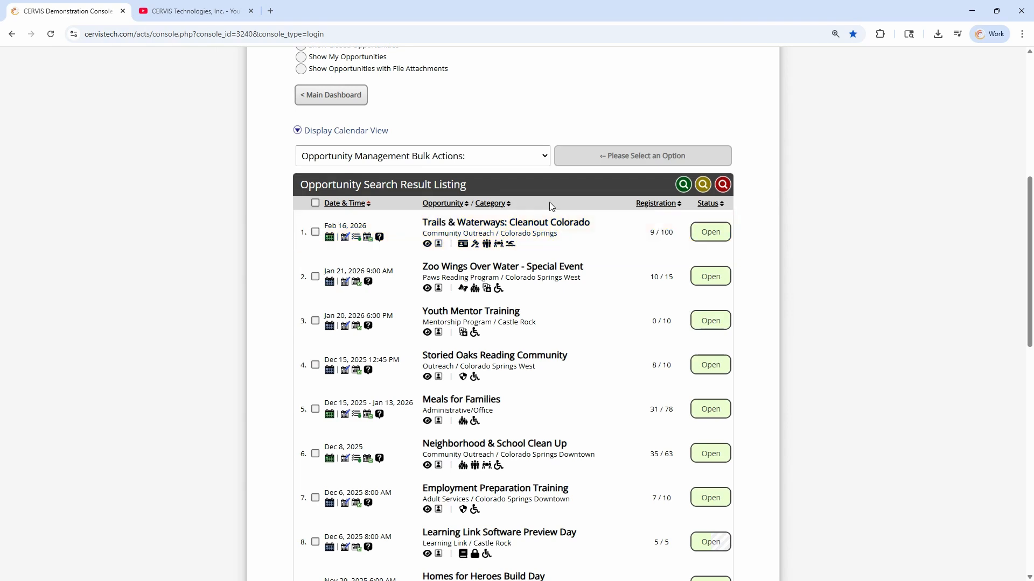
pyautogui.click(453, 226)
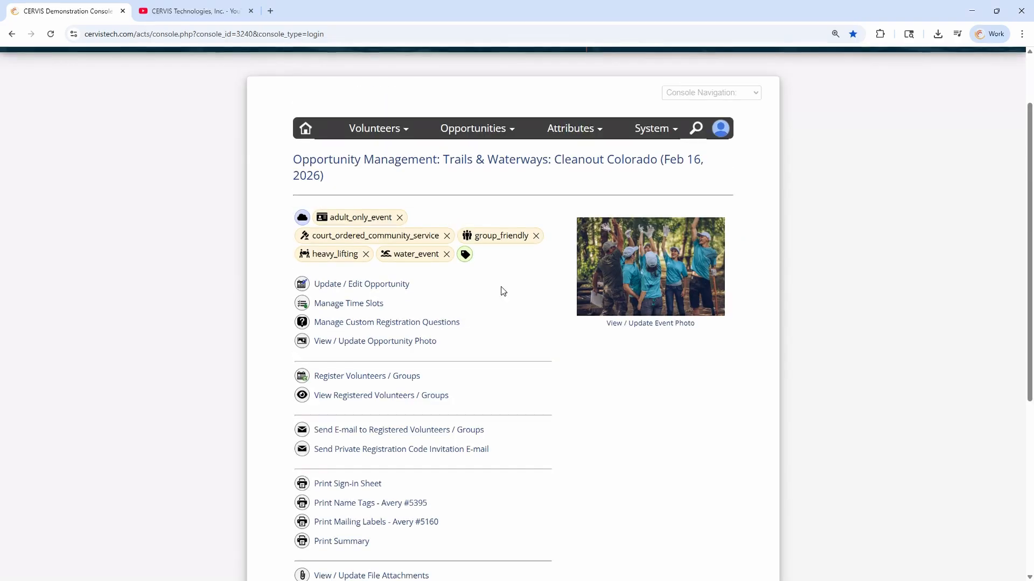
pyautogui.scroll(-3, 501, 288)
pyautogui.scroll(-1, 554, 391)
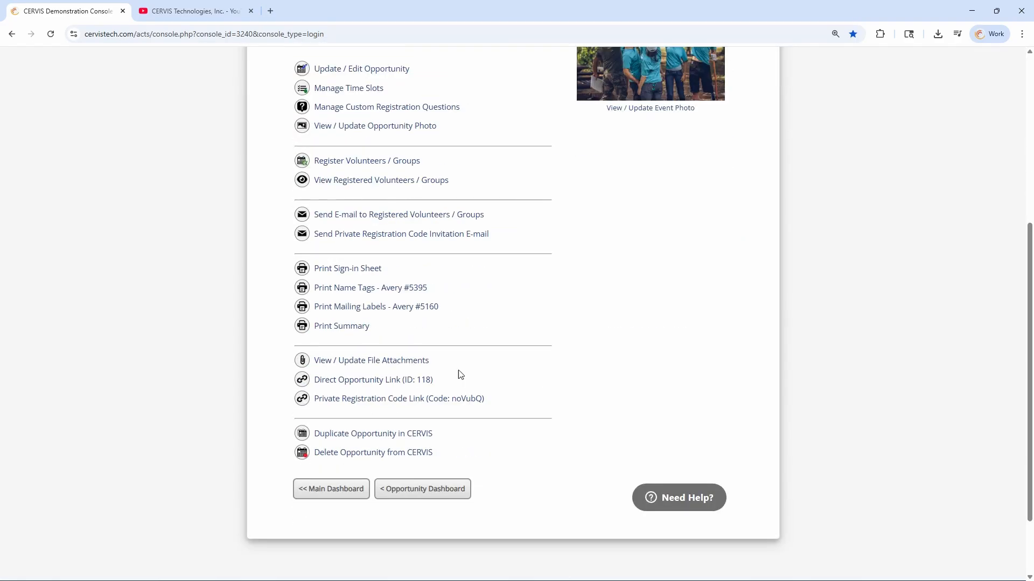
pyautogui.click(396, 385)
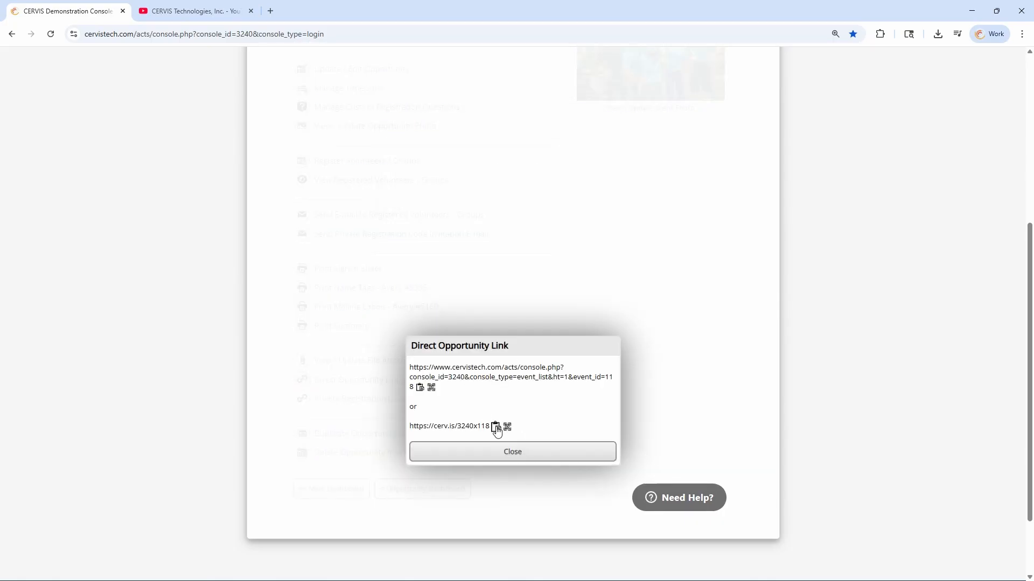
pyautogui.click(421, 390)
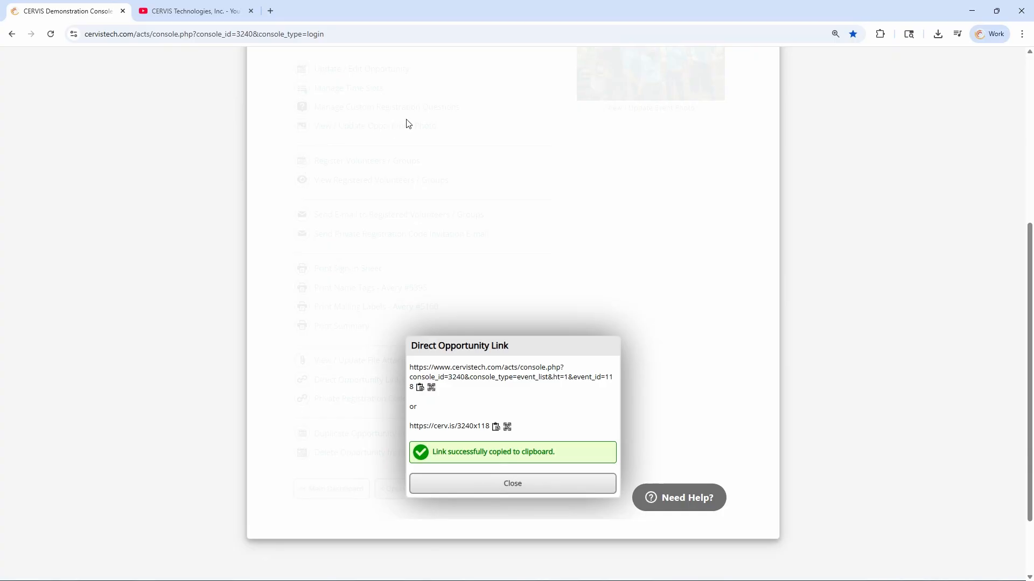
# Load the copied opportunity link in a new incognito window
pyautogui.hotkey('ctrl', 'shift', 'n')
pyautogui.hotkey('ctrl', 'v')
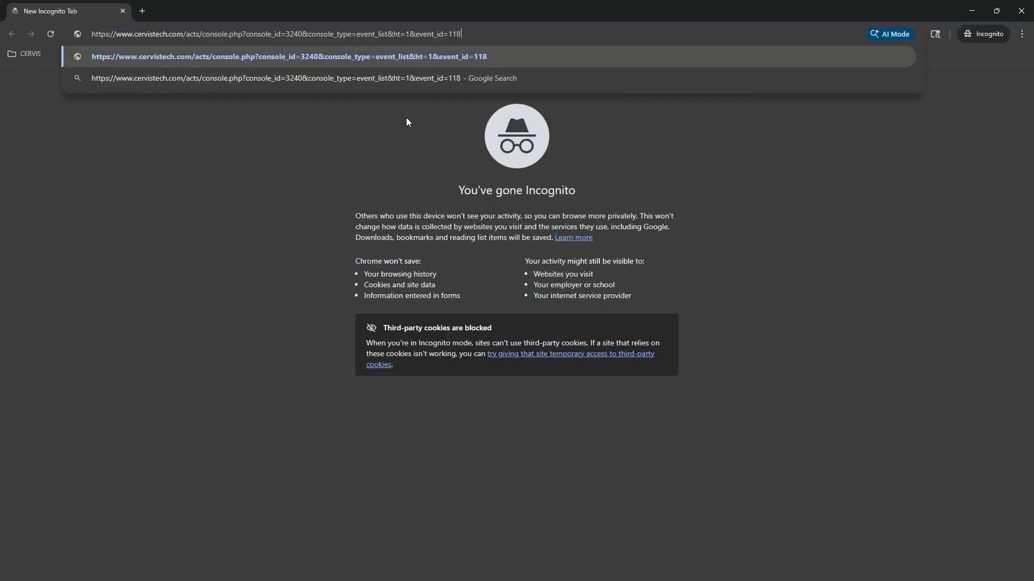
pyautogui.press('Return')
pyautogui.scroll(-6, 381, 318)
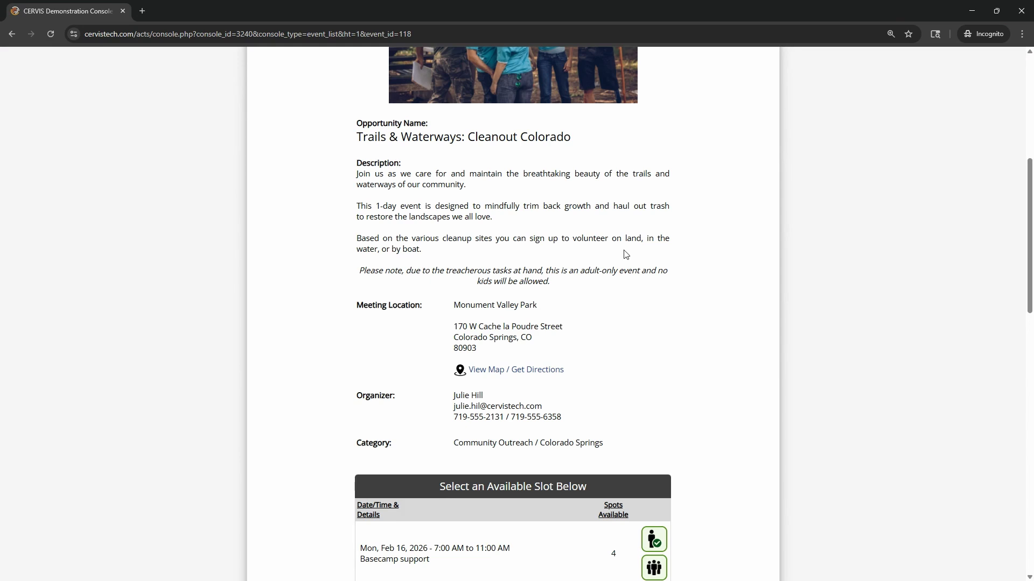
# Append &source=schoolflyer to the end of the opportunity link in the address bar
pyautogui.click(478, 38)
pyautogui.click(519, 138)
pyautogui.scroll(5, 520, 139)
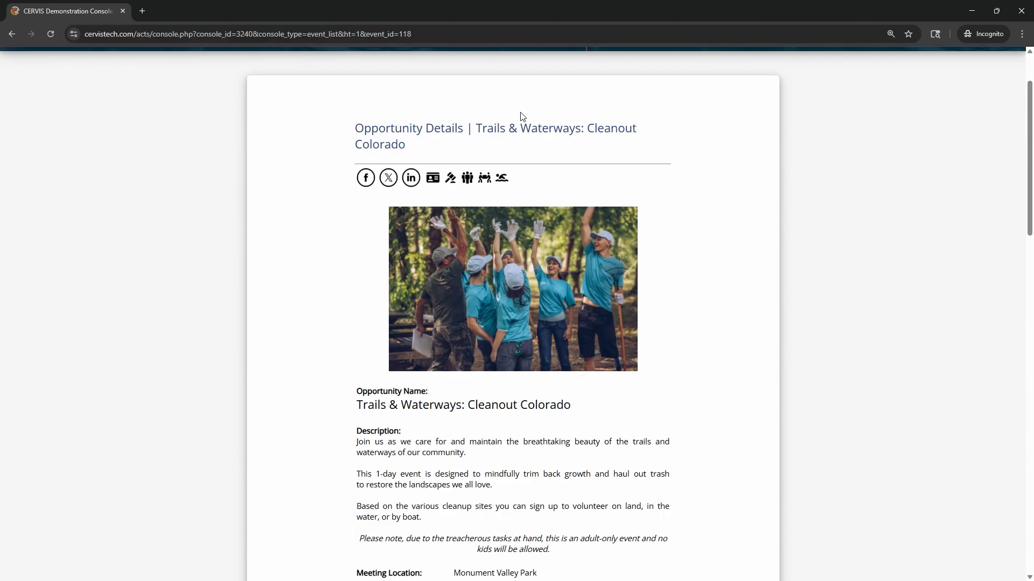
pyautogui.click(499, 37)
pyautogui.click(513, 36)
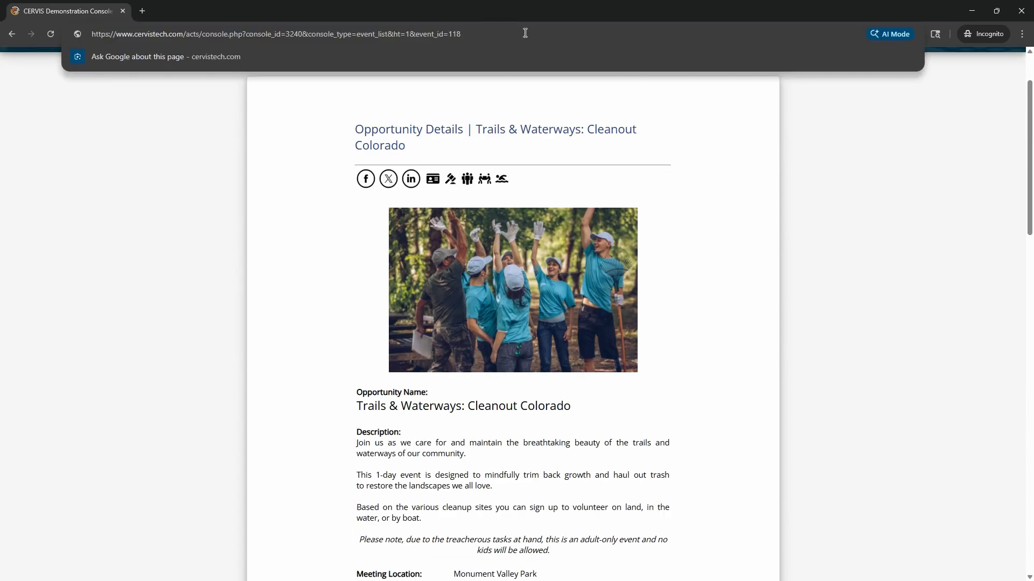
pyautogui.write('&source=')
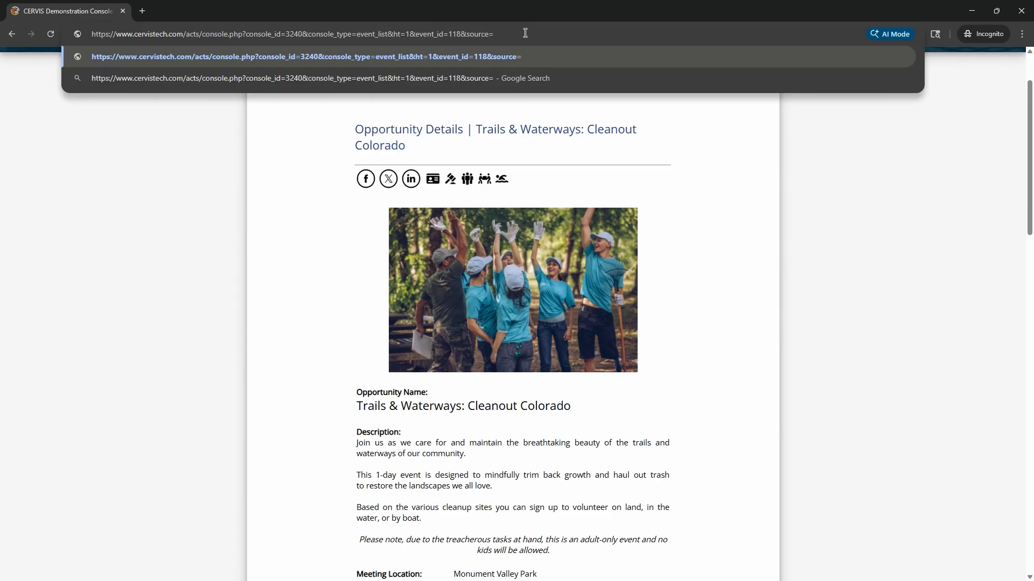
pyautogui.write('schoolflyer')
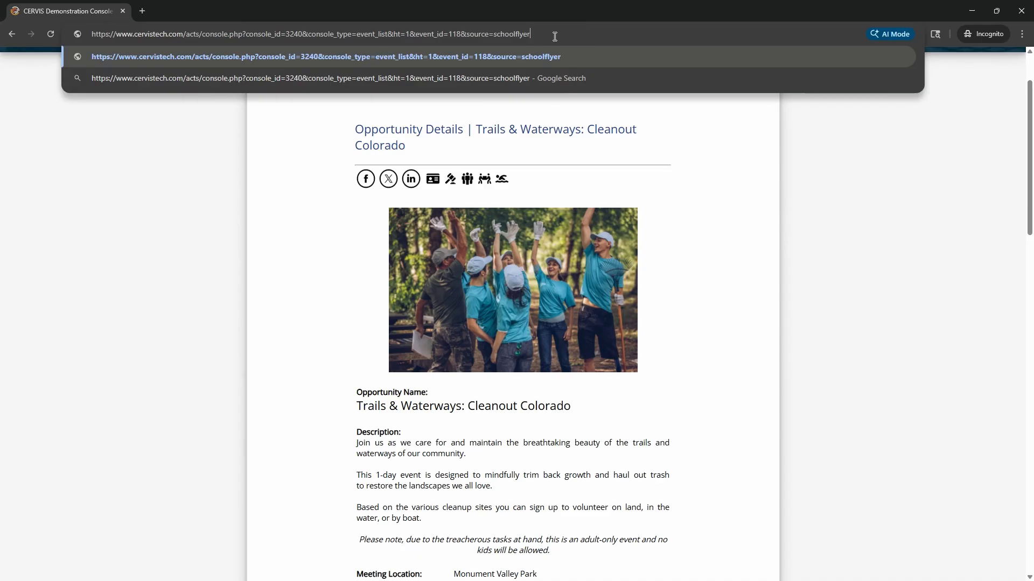
pyautogui.hotkey('ctrl', 'shift', 'Left')
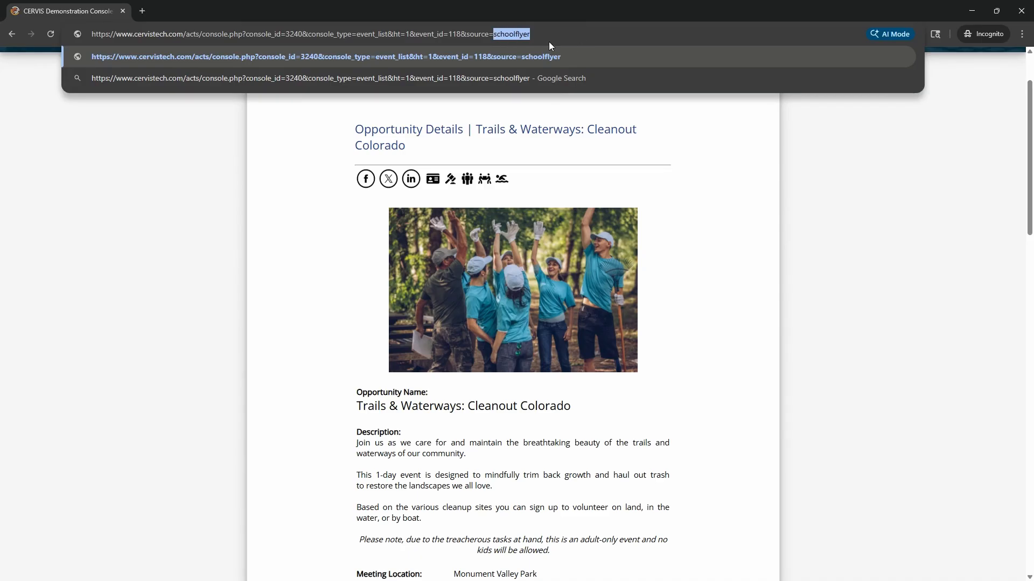
pyautogui.press('Escape')
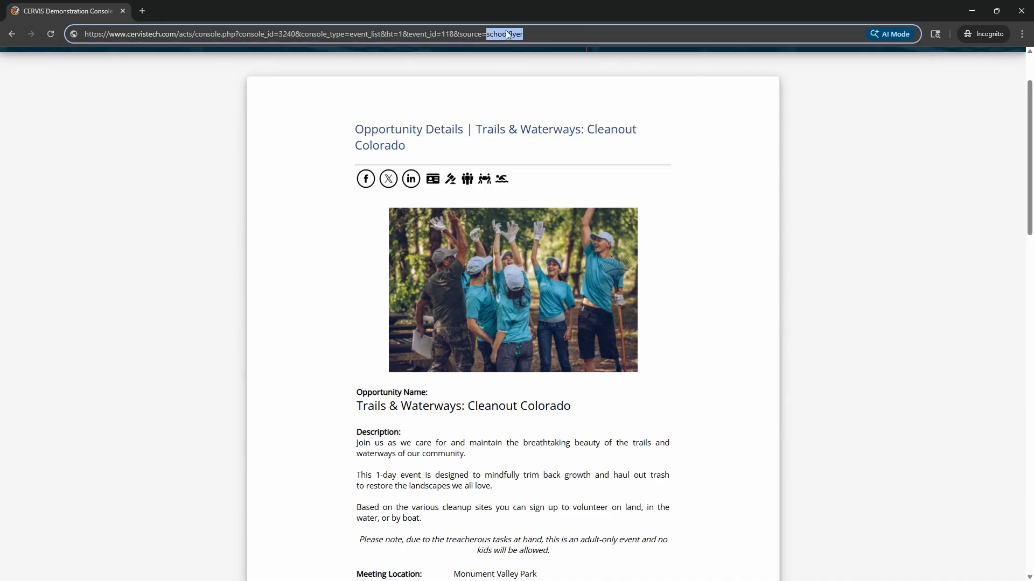
pyautogui.moveTo(533, 34); pyautogui.dragTo(49, 28)
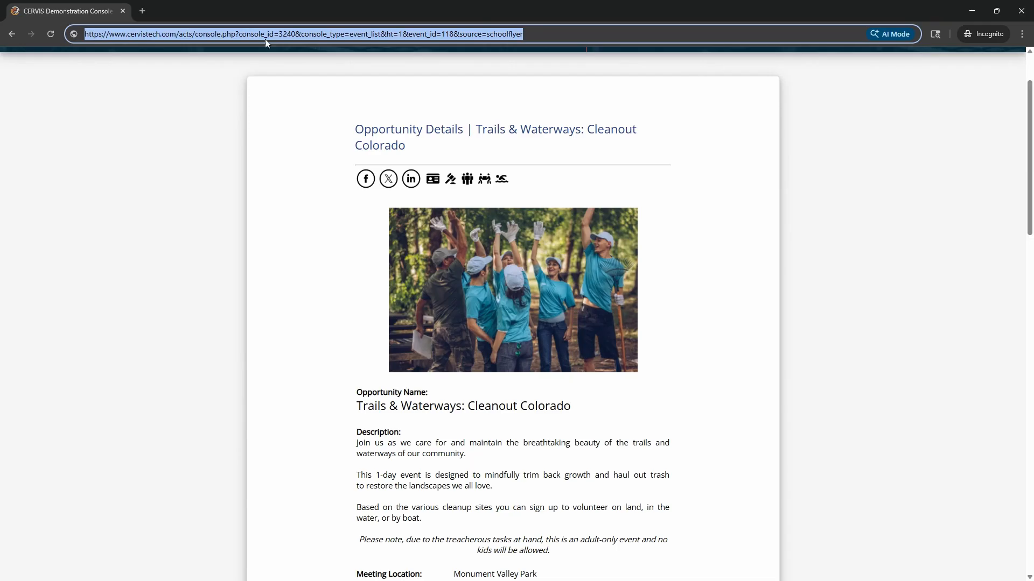
pyautogui.click(380, 60)
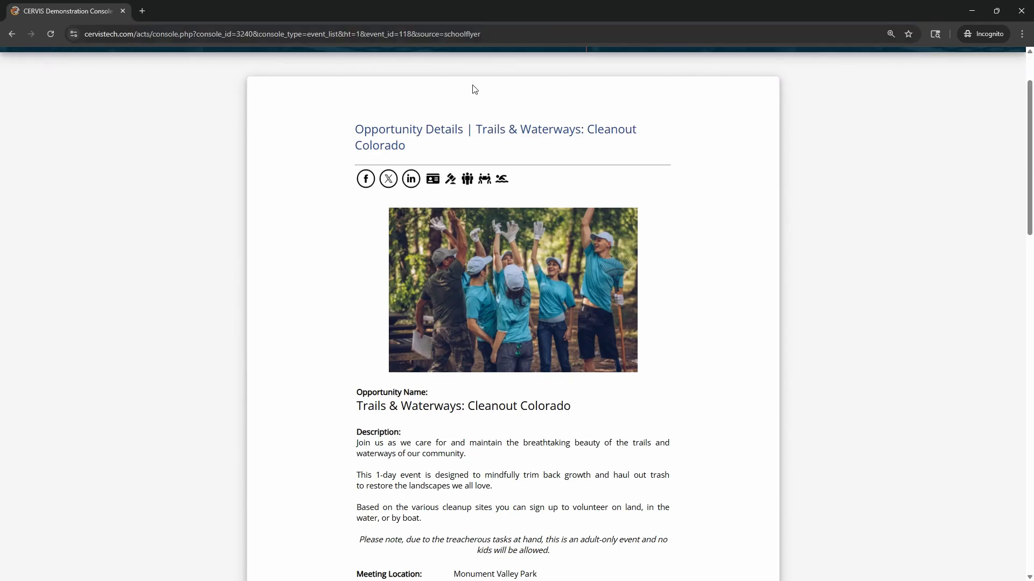
# Review the public page and pick out the source=schoolflyer tag in the address
pyautogui.scroll(-3, 380, 75)
pyautogui.scroll(-9, 379, 80)
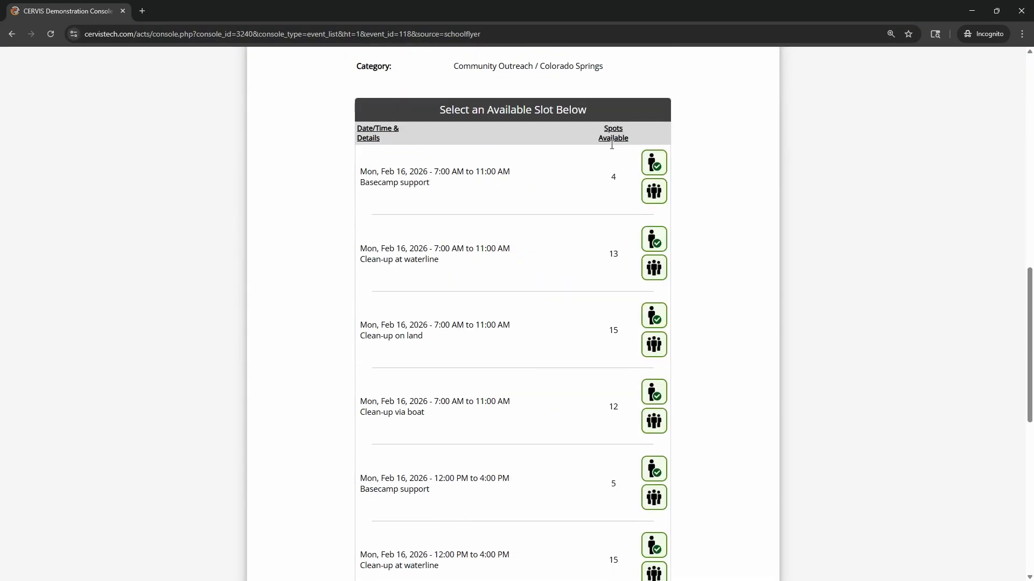
pyautogui.scroll(11, 530, 520)
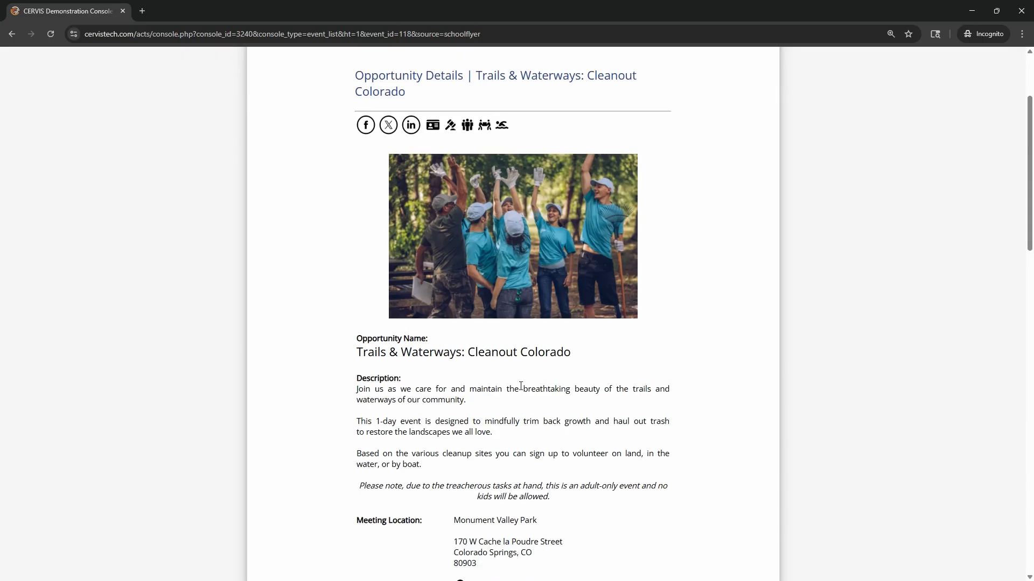
pyautogui.scroll(3, 474, 142)
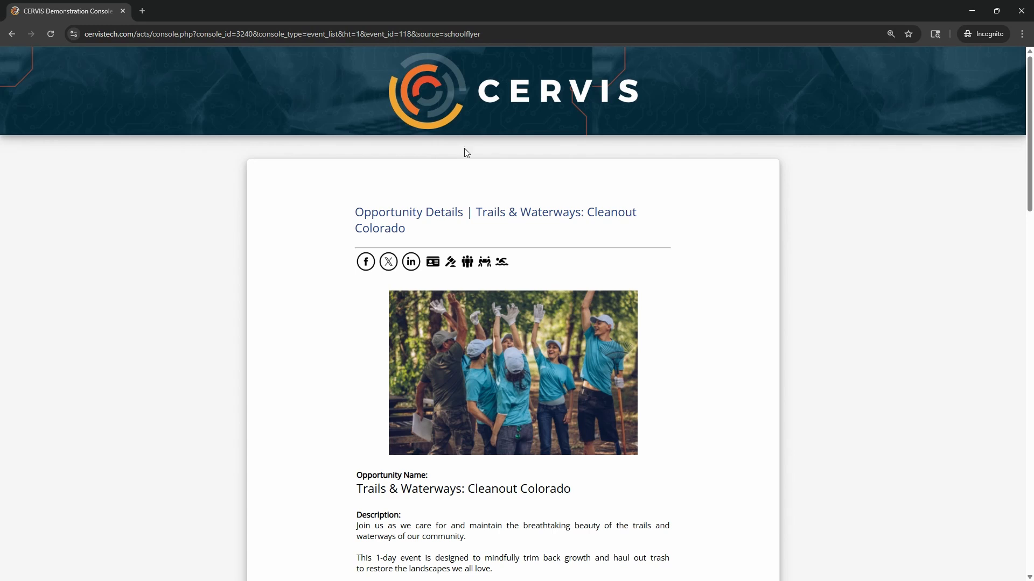
pyautogui.click(420, 34)
pyautogui.moveTo(417, 34); pyautogui.dragTo(494, 35)
pyautogui.click(496, 36)
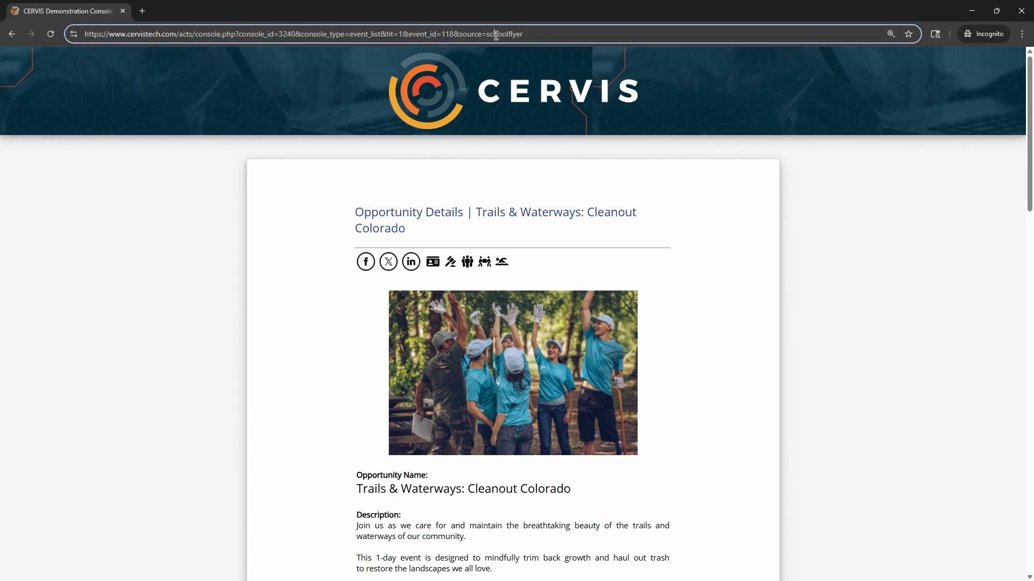
pyautogui.scroll(-7, 545, 199)
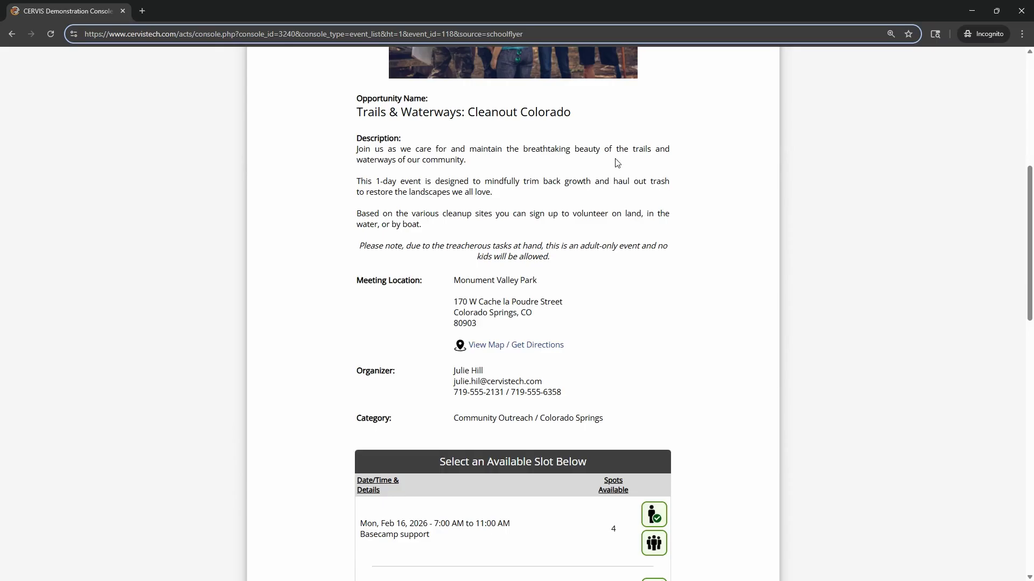
pyautogui.scroll(-2, 646, 226)
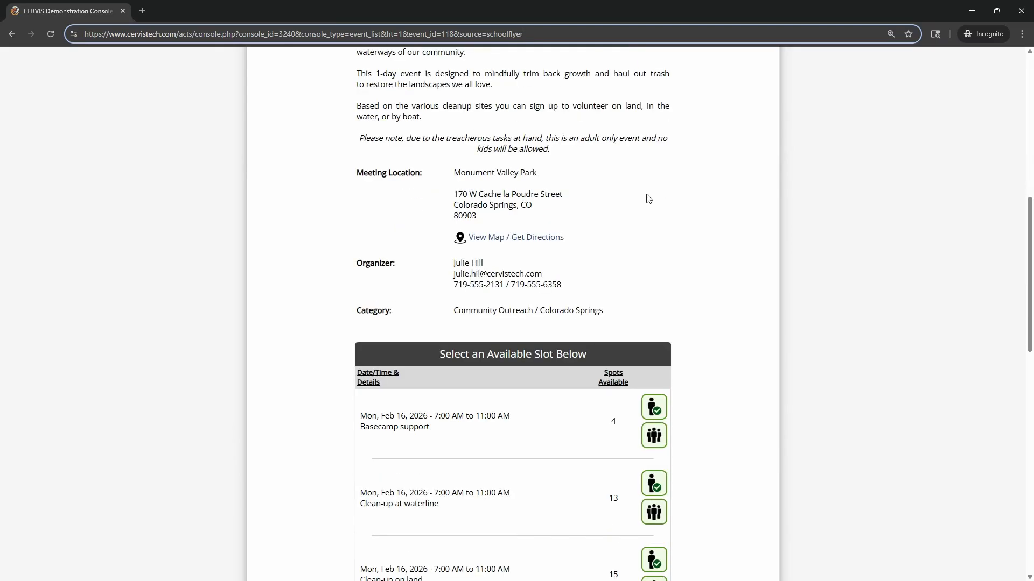
pyautogui.scroll(2, 608, 183)
pyautogui.click(603, 204)
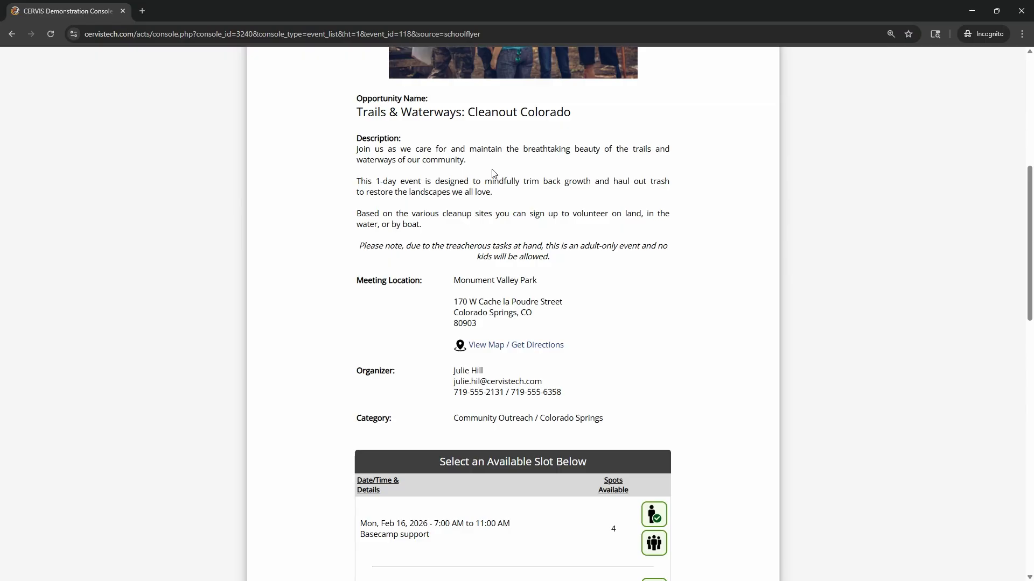
# Select the entire schoolflyer-tagged opportunity link in the address bar
pyautogui.doubleClick(480, 35)
pyautogui.click(523, 175)
pyautogui.doubleClick(461, 36)
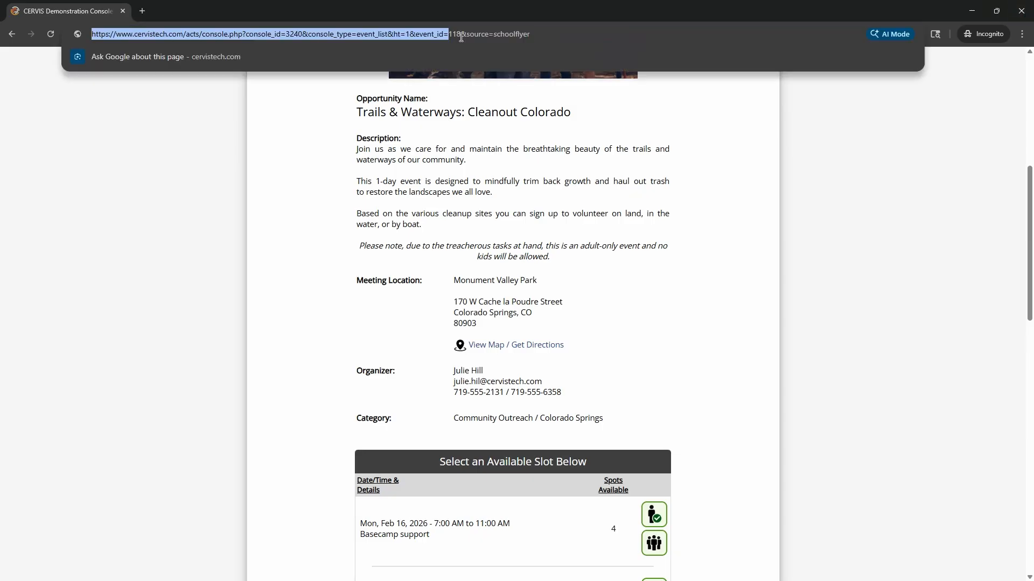
pyautogui.tripleClick(469, 34)
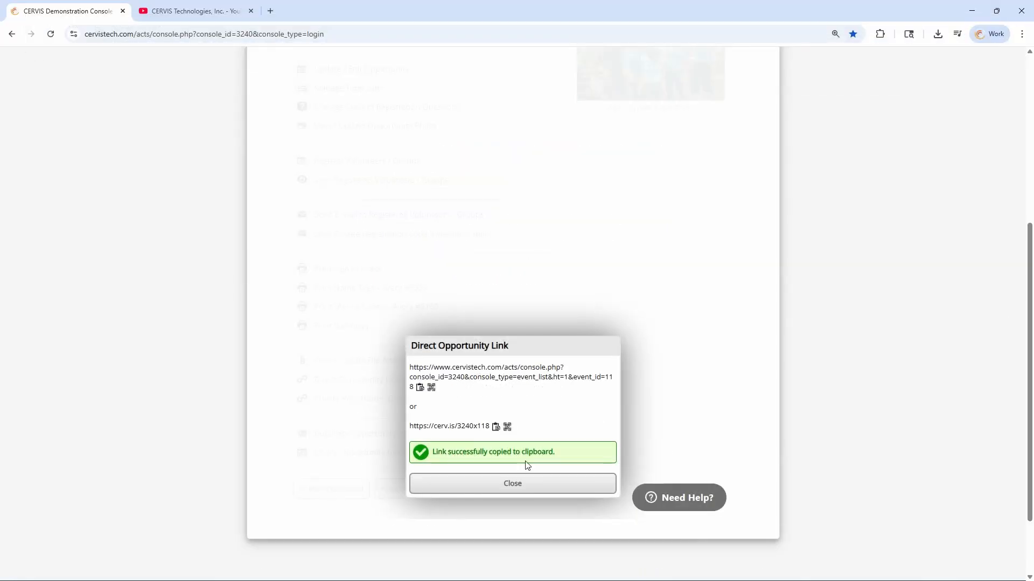
# Paste the schoolflyer-tagged link into the Main Dashboard search box and generate its QR code
pyautogui.click(530, 484)
pyautogui.click(341, 489)
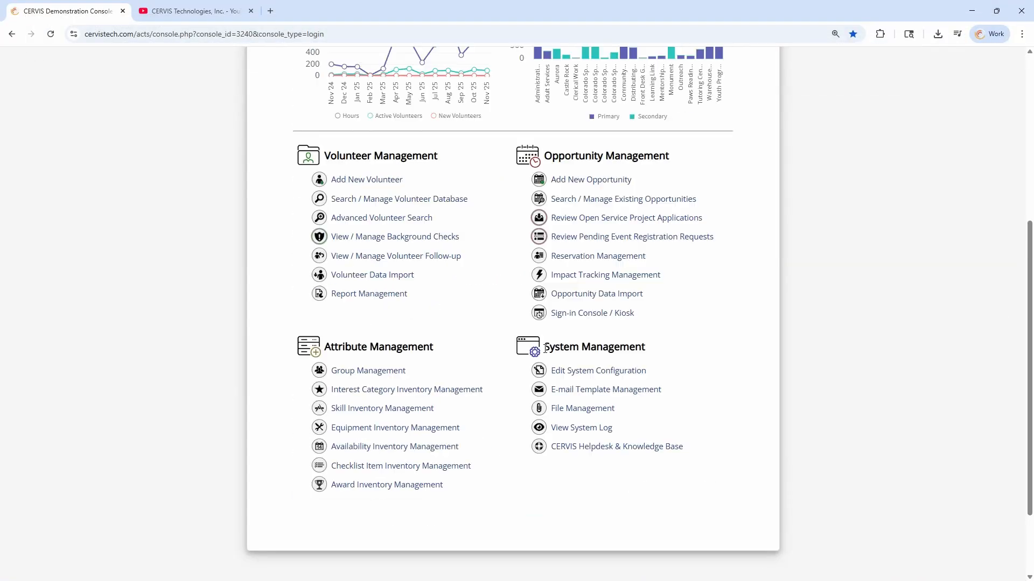
pyautogui.scroll(5, 641, 180)
pyautogui.click(572, 221)
pyautogui.hotkey('ctrl', 'v')
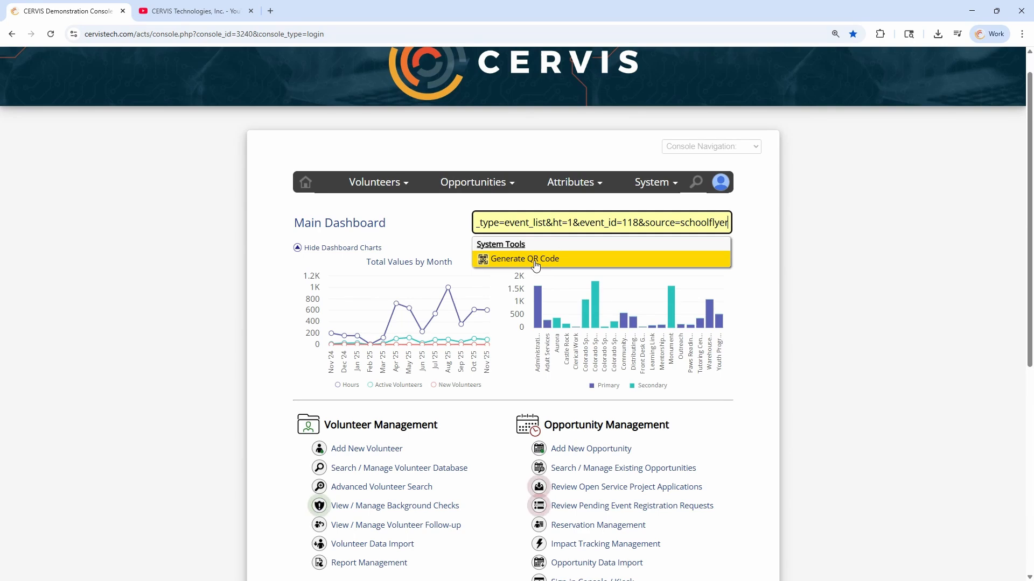
pyautogui.click(536, 260)
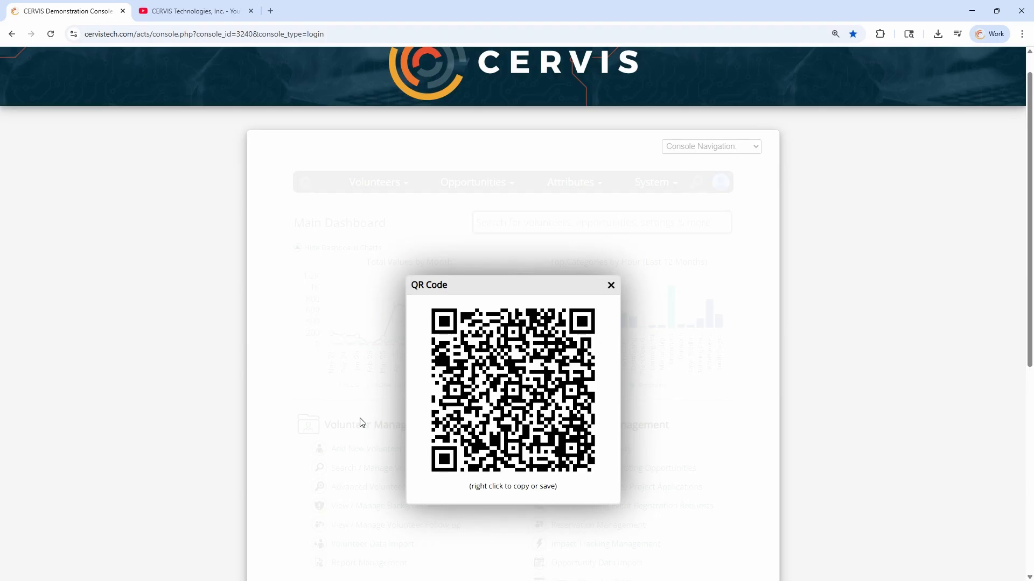
# Close the QR code and open Report Management to the Custom Participation Report
pyautogui.click(611, 285)
pyautogui.scroll(-4, 396, 346)
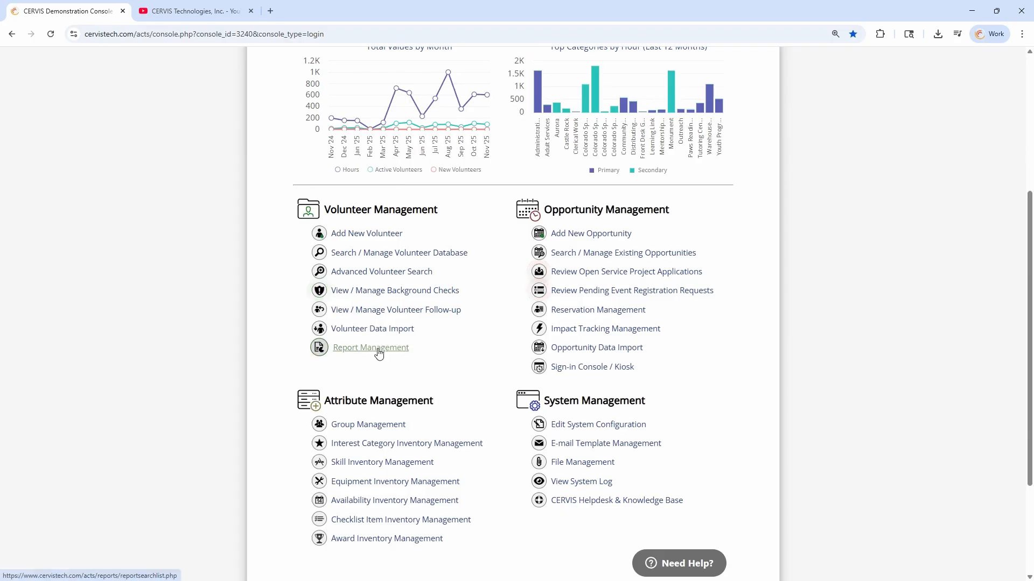
pyautogui.click(379, 353)
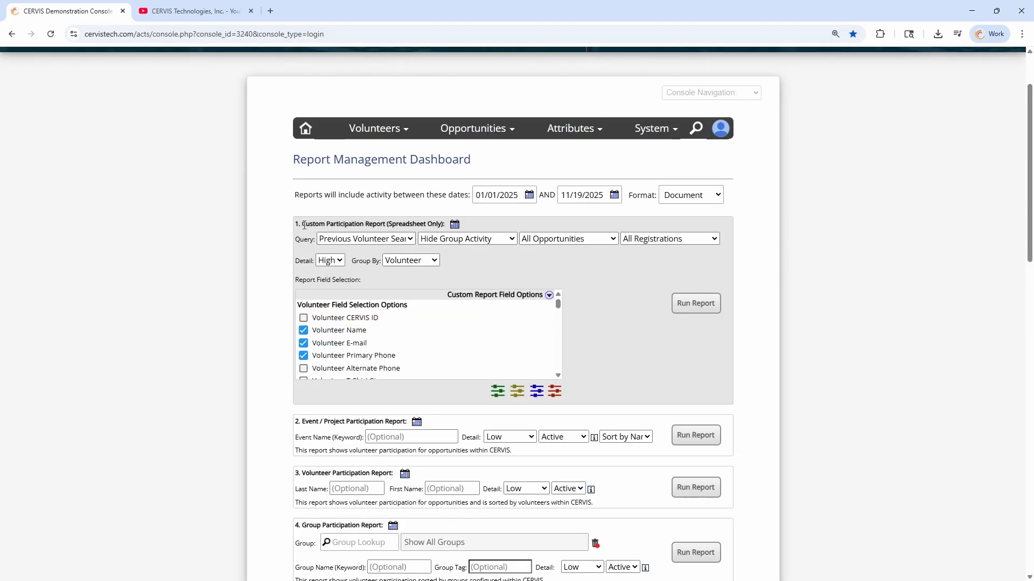
pyautogui.moveTo(304, 225); pyautogui.dragTo(432, 230)
pyautogui.click(434, 227)
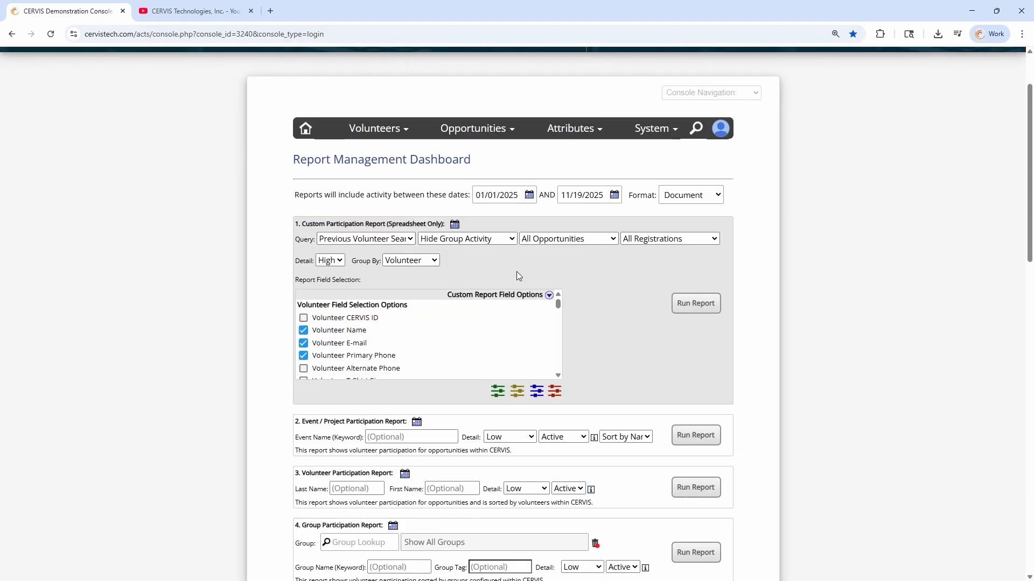
# Expand Custom Report Field Options and tick Registration Source among the opportunity fields
pyautogui.click(550, 297)
pyautogui.scroll(-5, 540, 300)
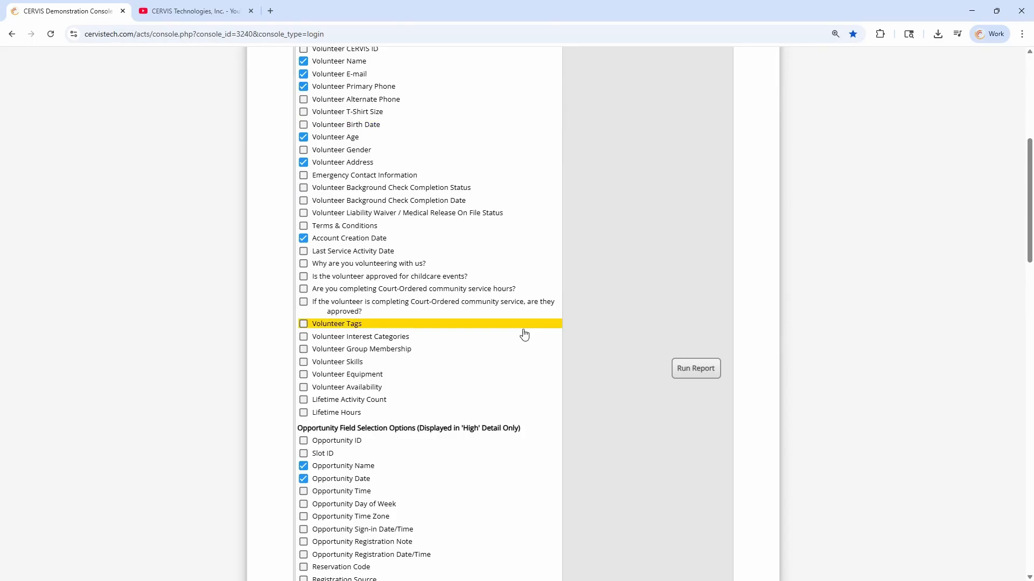
pyautogui.scroll(-4, 525, 335)
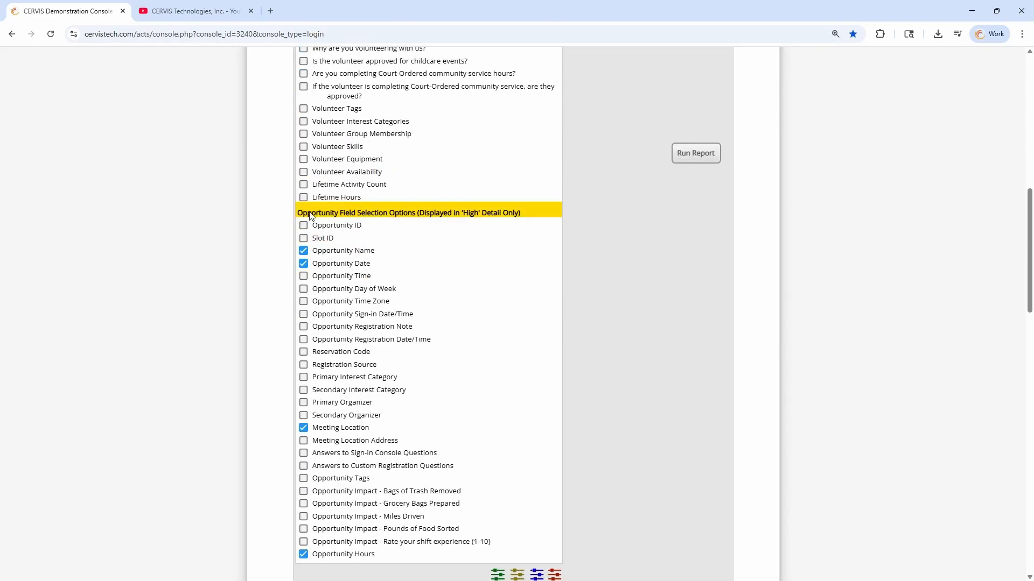
pyautogui.moveTo(352, 215); pyautogui.dragTo(414, 215)
pyautogui.click(426, 217)
pyautogui.scroll(-1, 463, 253)
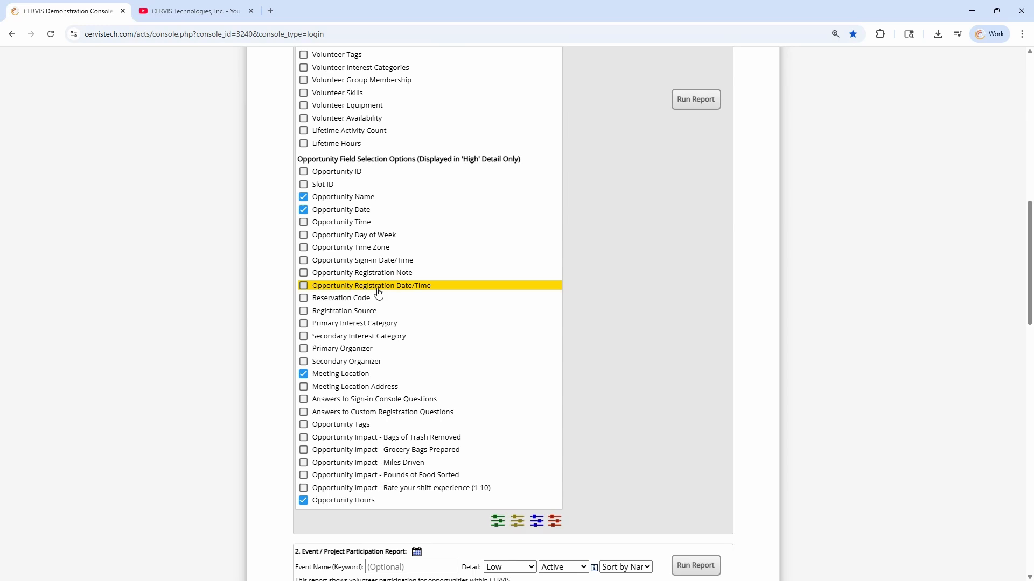
pyautogui.click(303, 312)
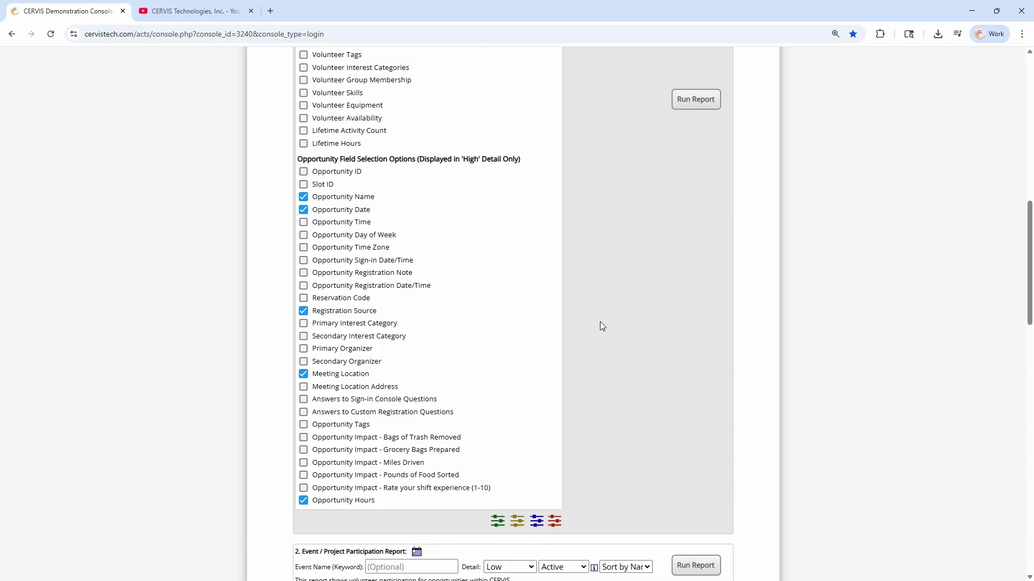
pyautogui.scroll(12, 609, 322)
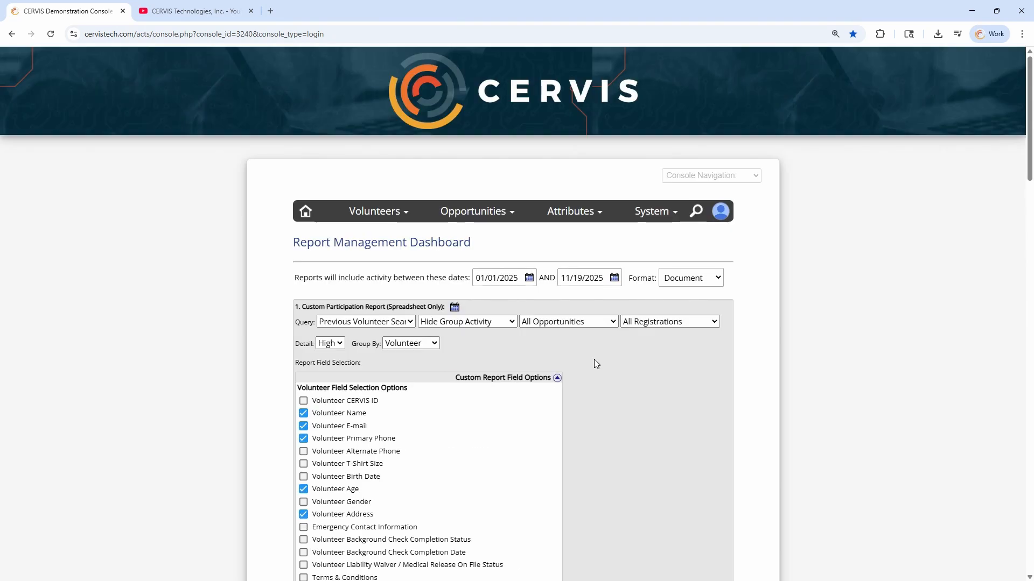
# Collapse Custom Report Field Options, revisit Report Management, and end on the Main Dashboard scrolled down
pyautogui.click(558, 378)
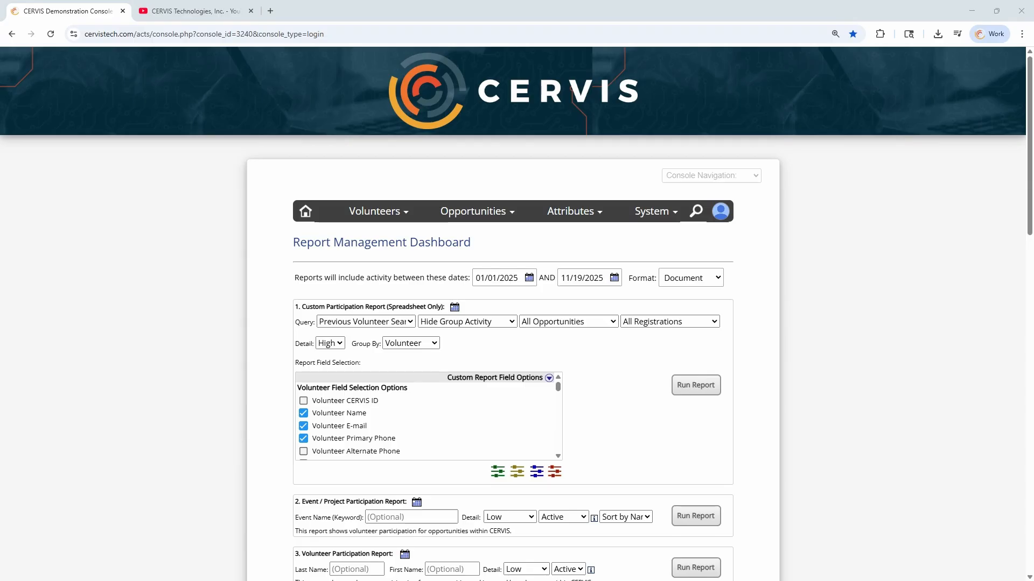
pyautogui.click(310, 218)
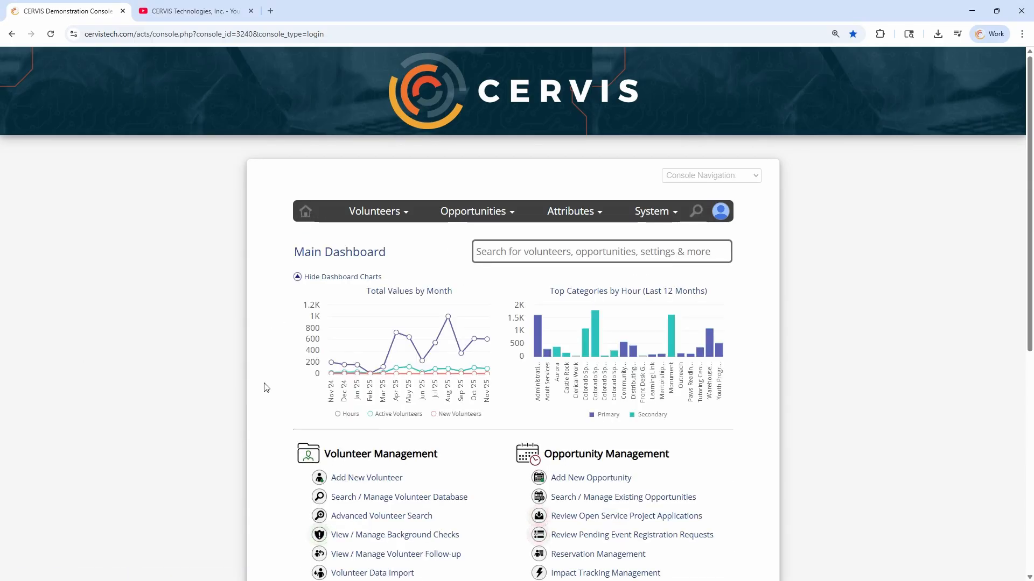
pyautogui.scroll(-2, 266, 377)
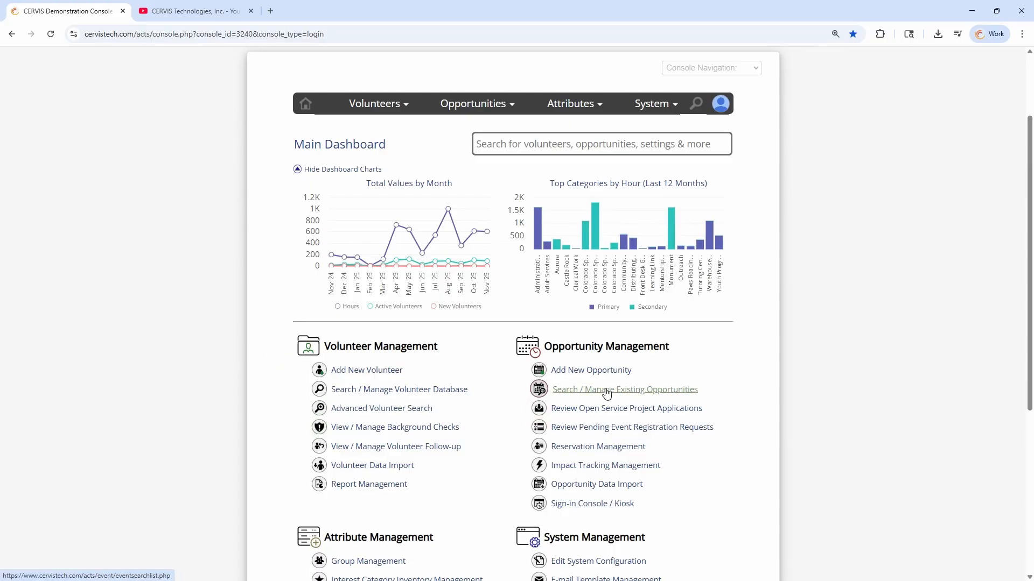
pyautogui.click(371, 484)
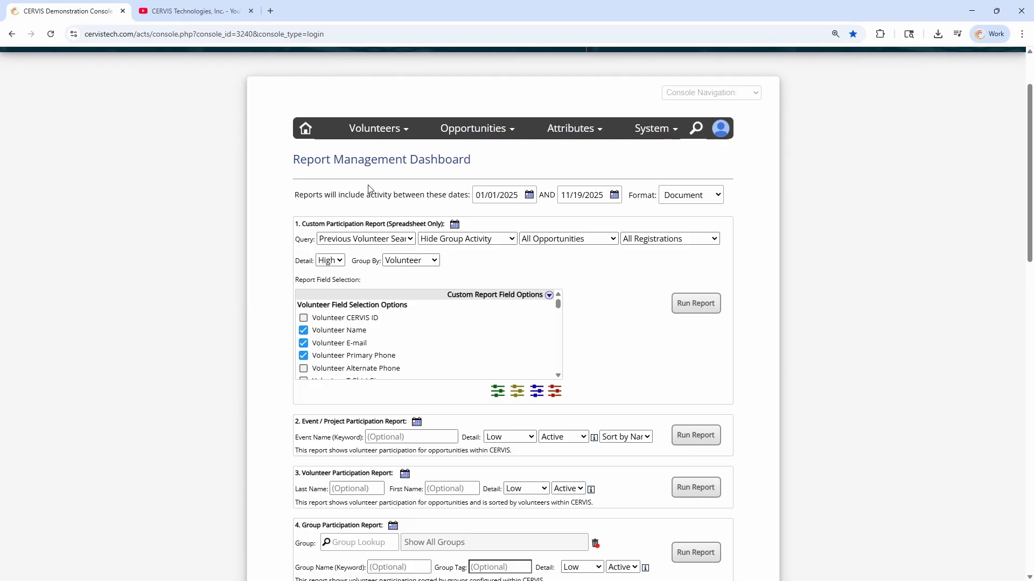
pyautogui.click(305, 128)
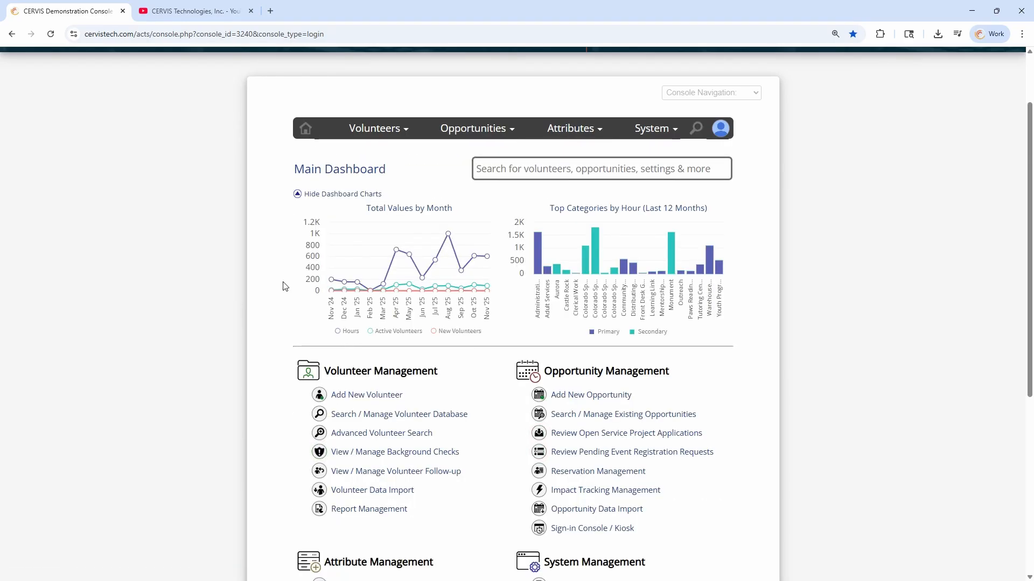
pyautogui.scroll(-2, 275, 301)
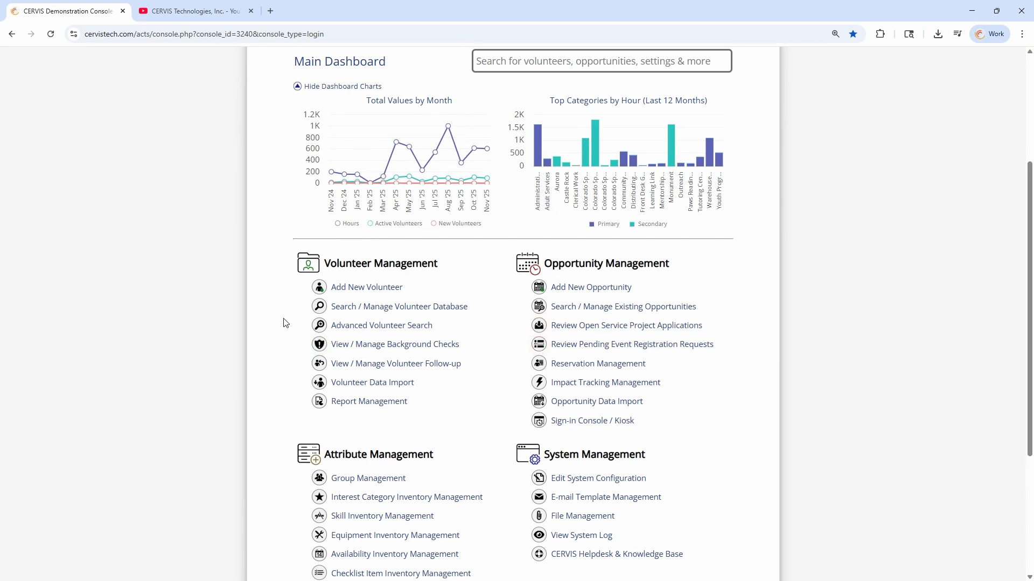
pyautogui.scroll(-4, 287, 323)
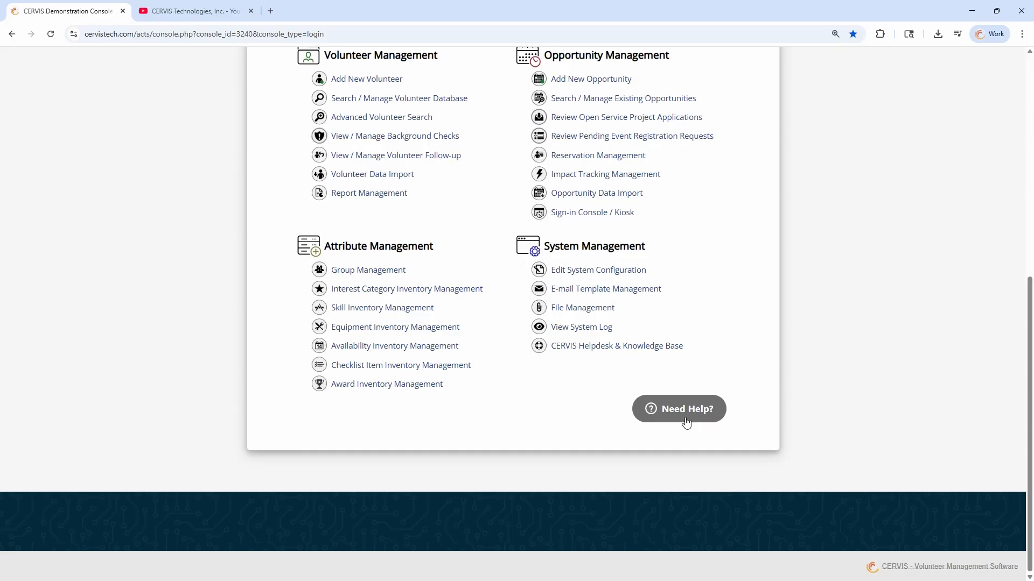